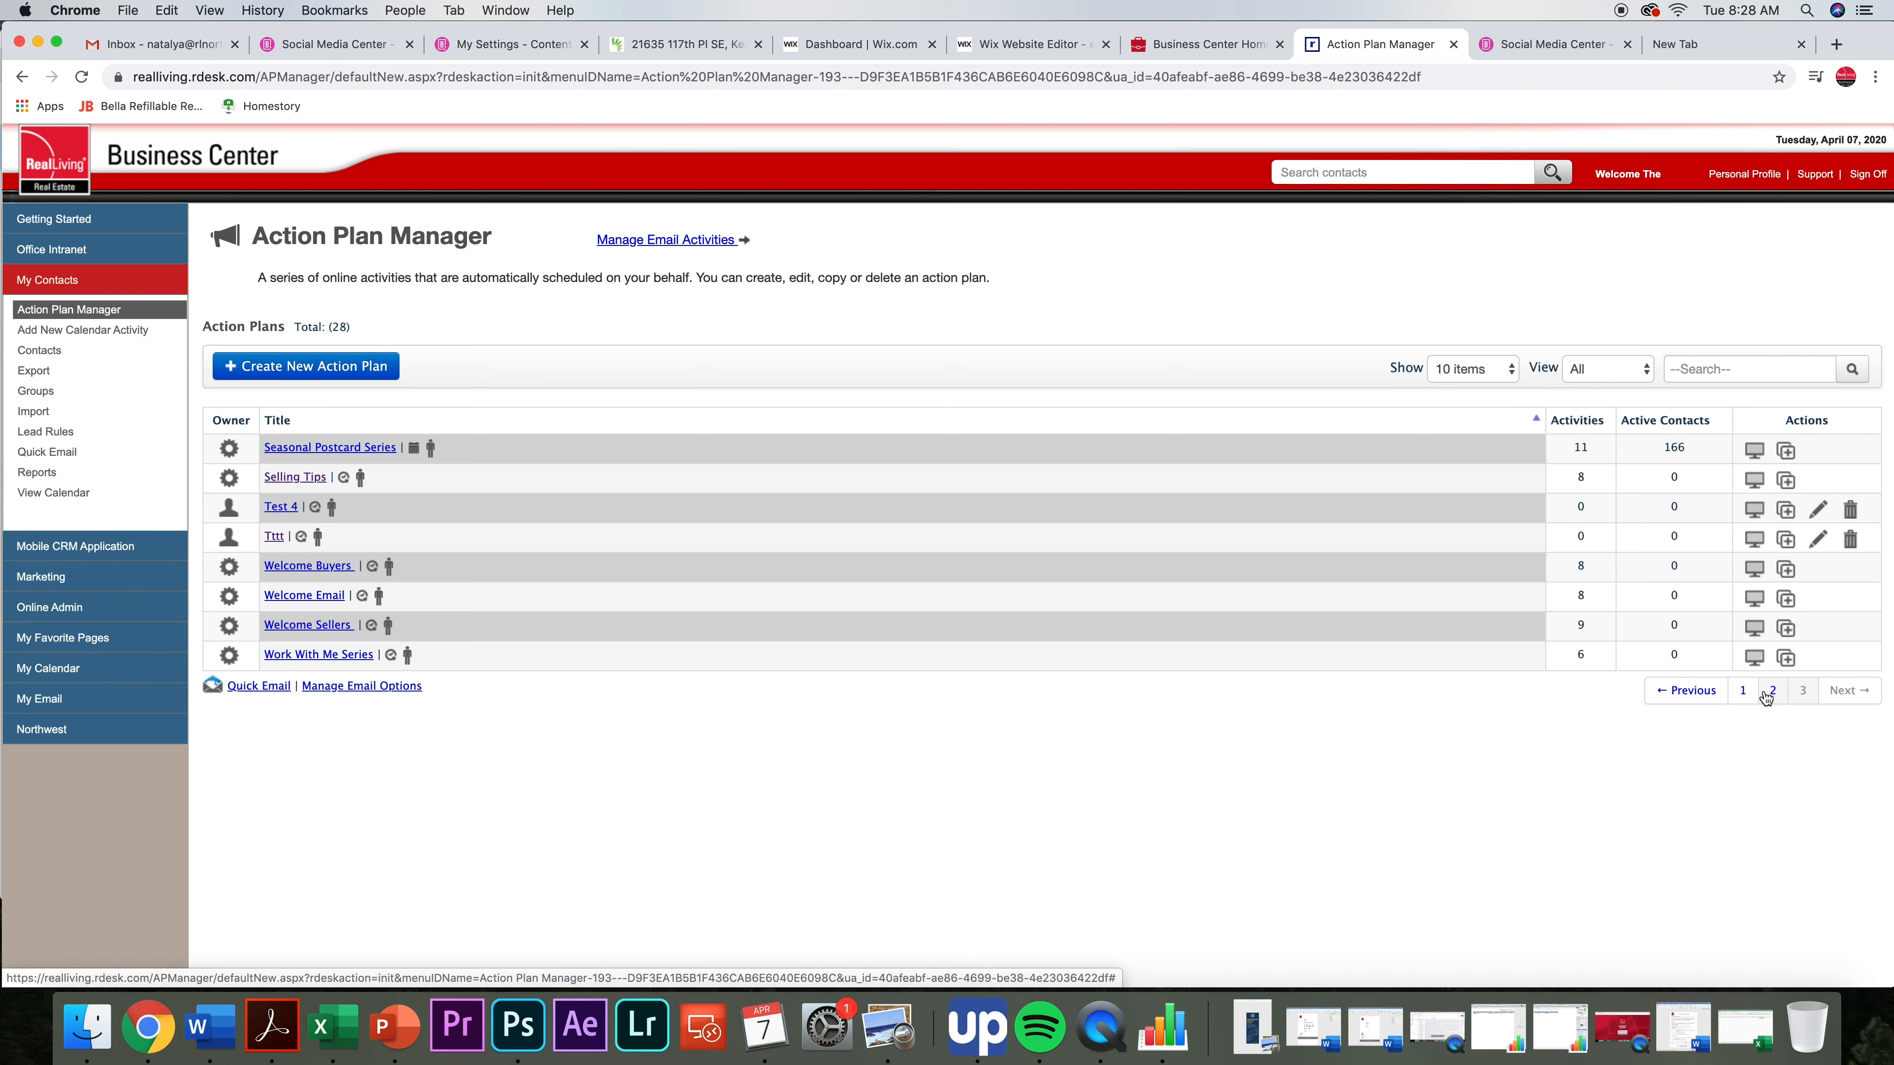
# - Create a new action plan with the Day Interval schedule, named "Steps on Getting Your House Sold"
pyautogui.click(1744, 693)
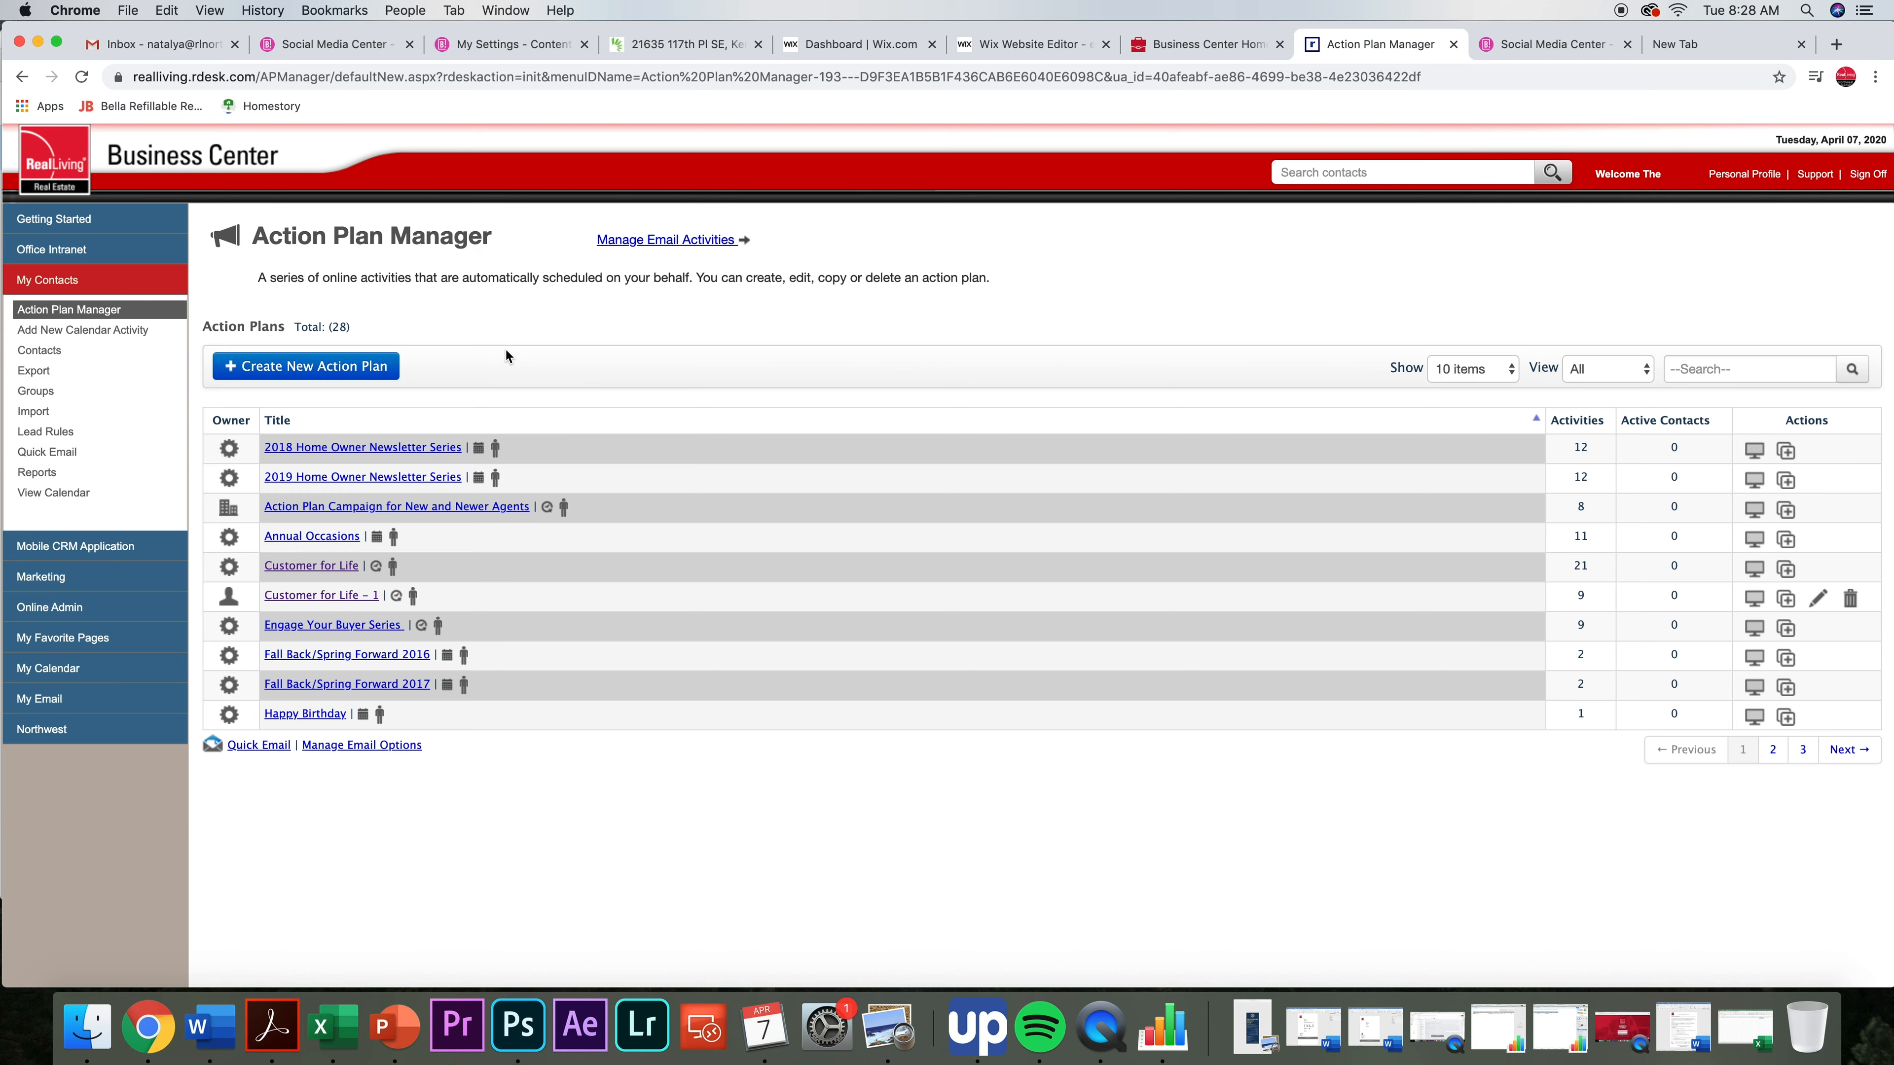
pyautogui.click(331, 370)
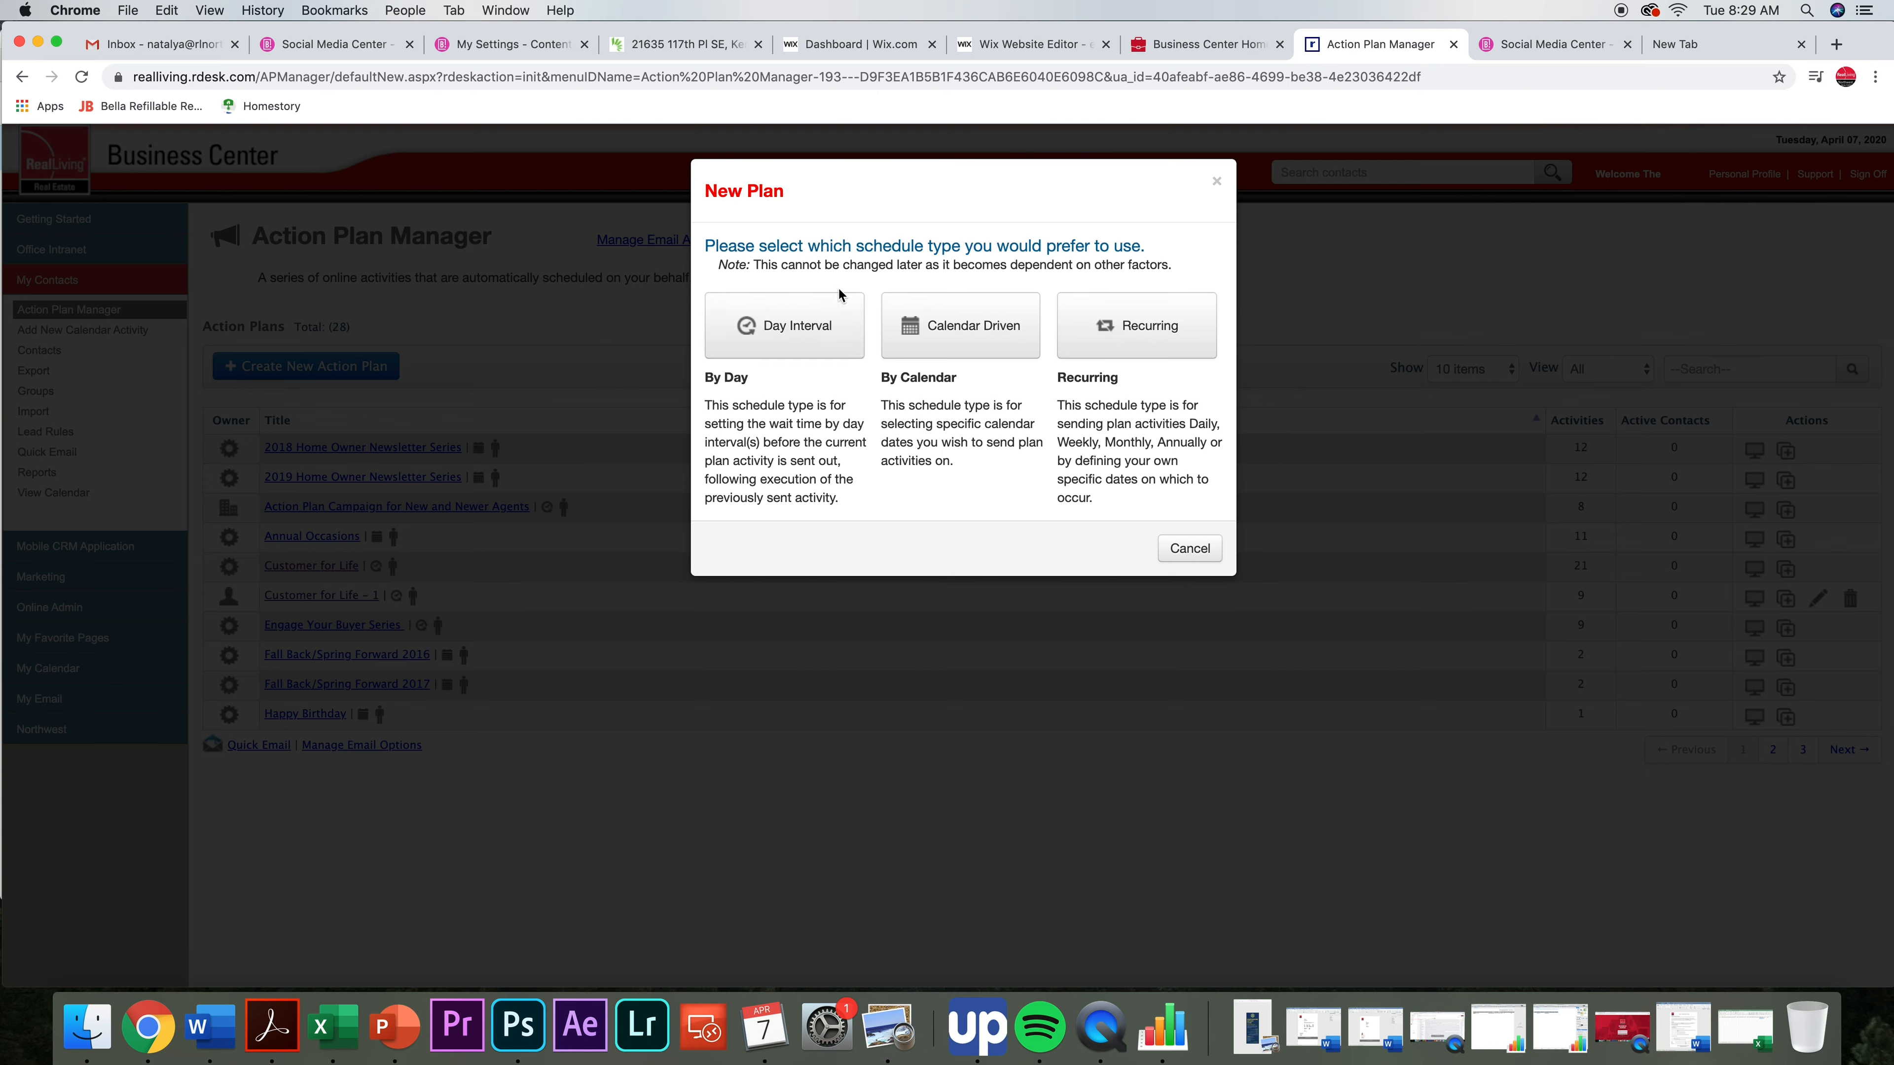
pyautogui.click(817, 324)
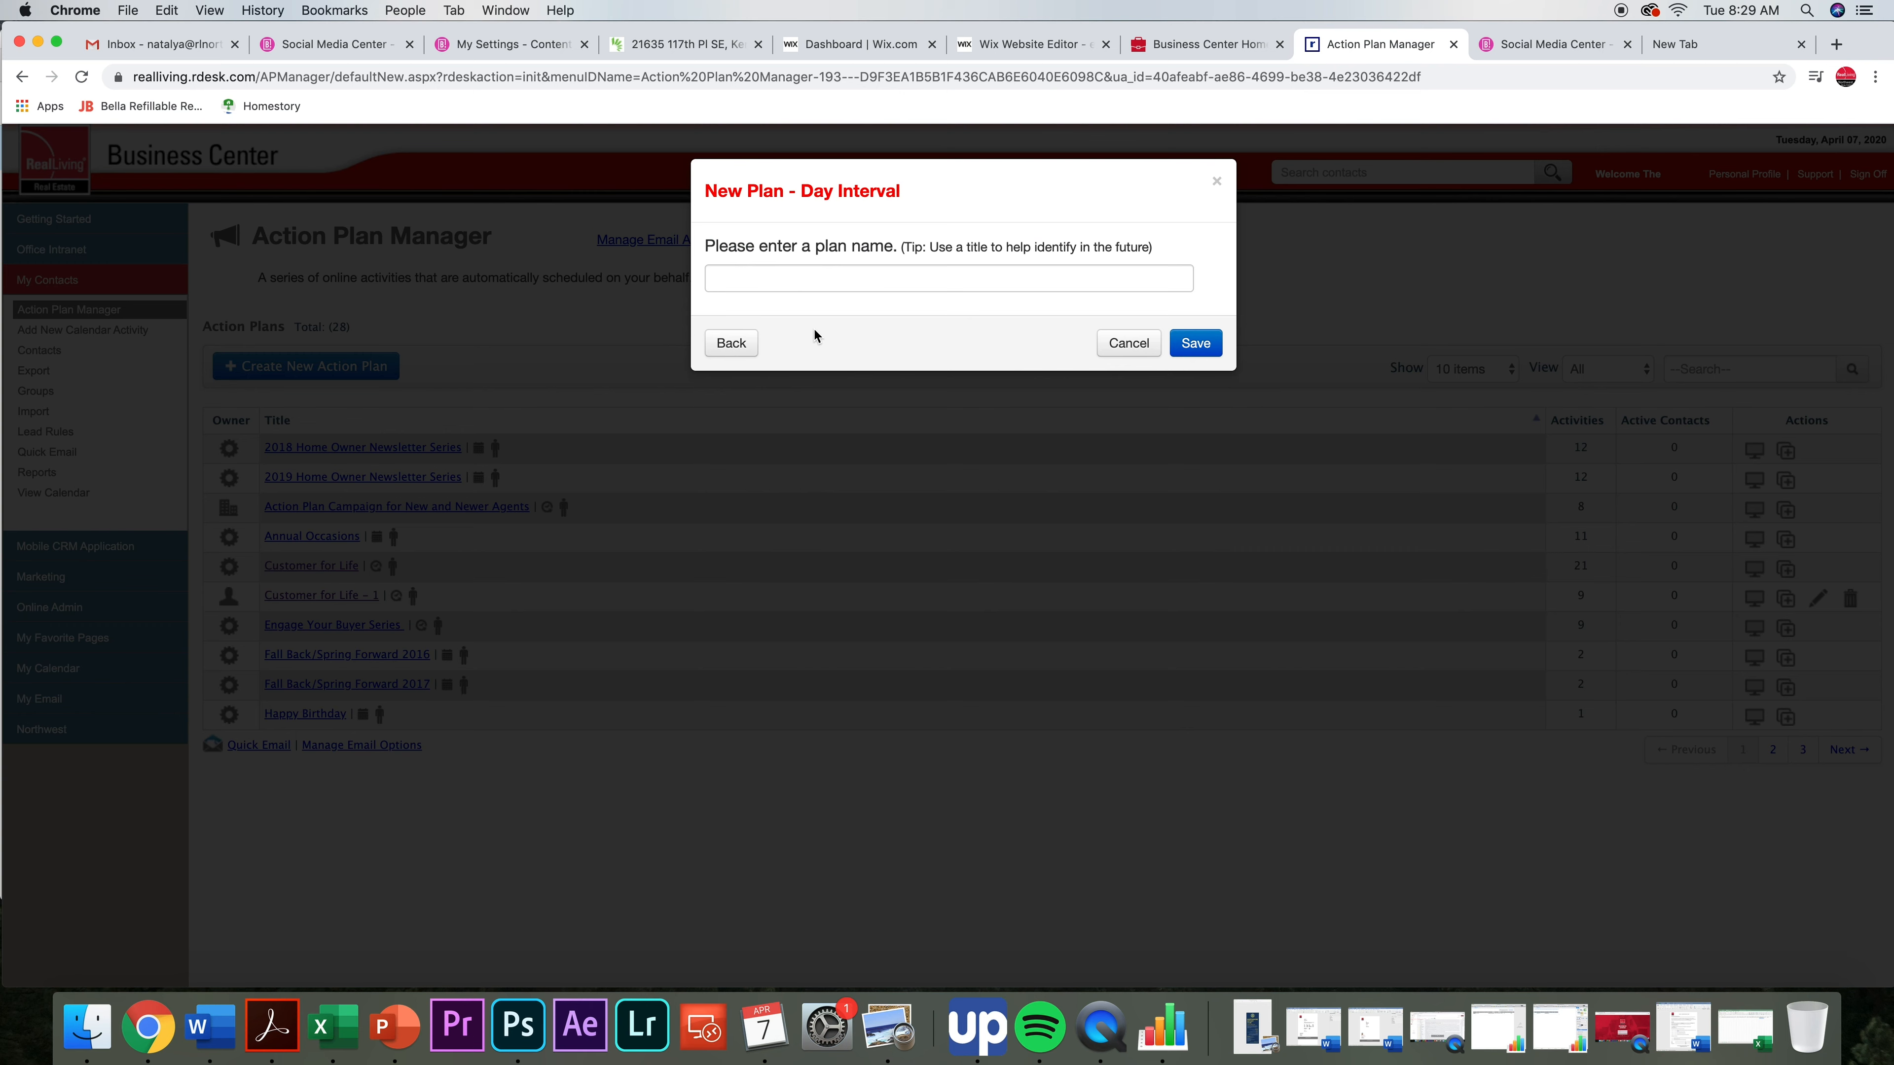
pyautogui.click(807, 279)
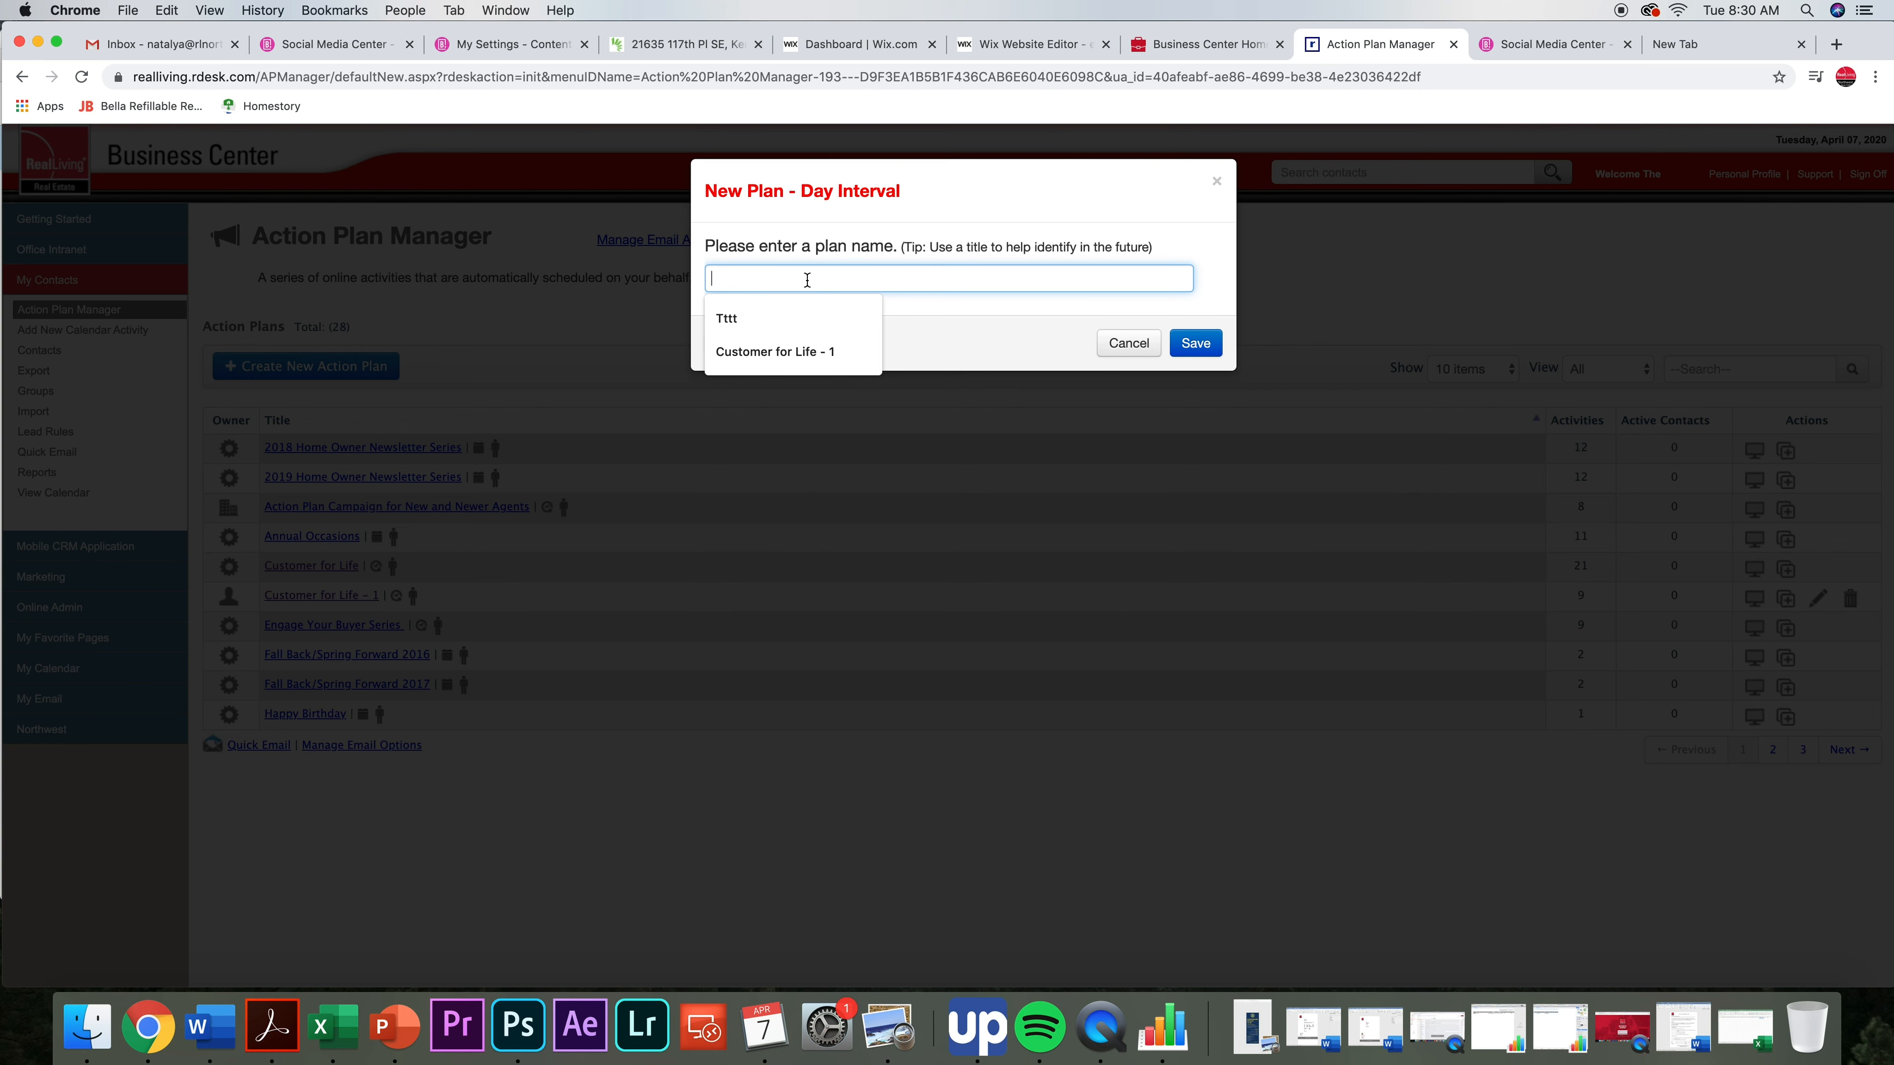
pyautogui.write('Step')
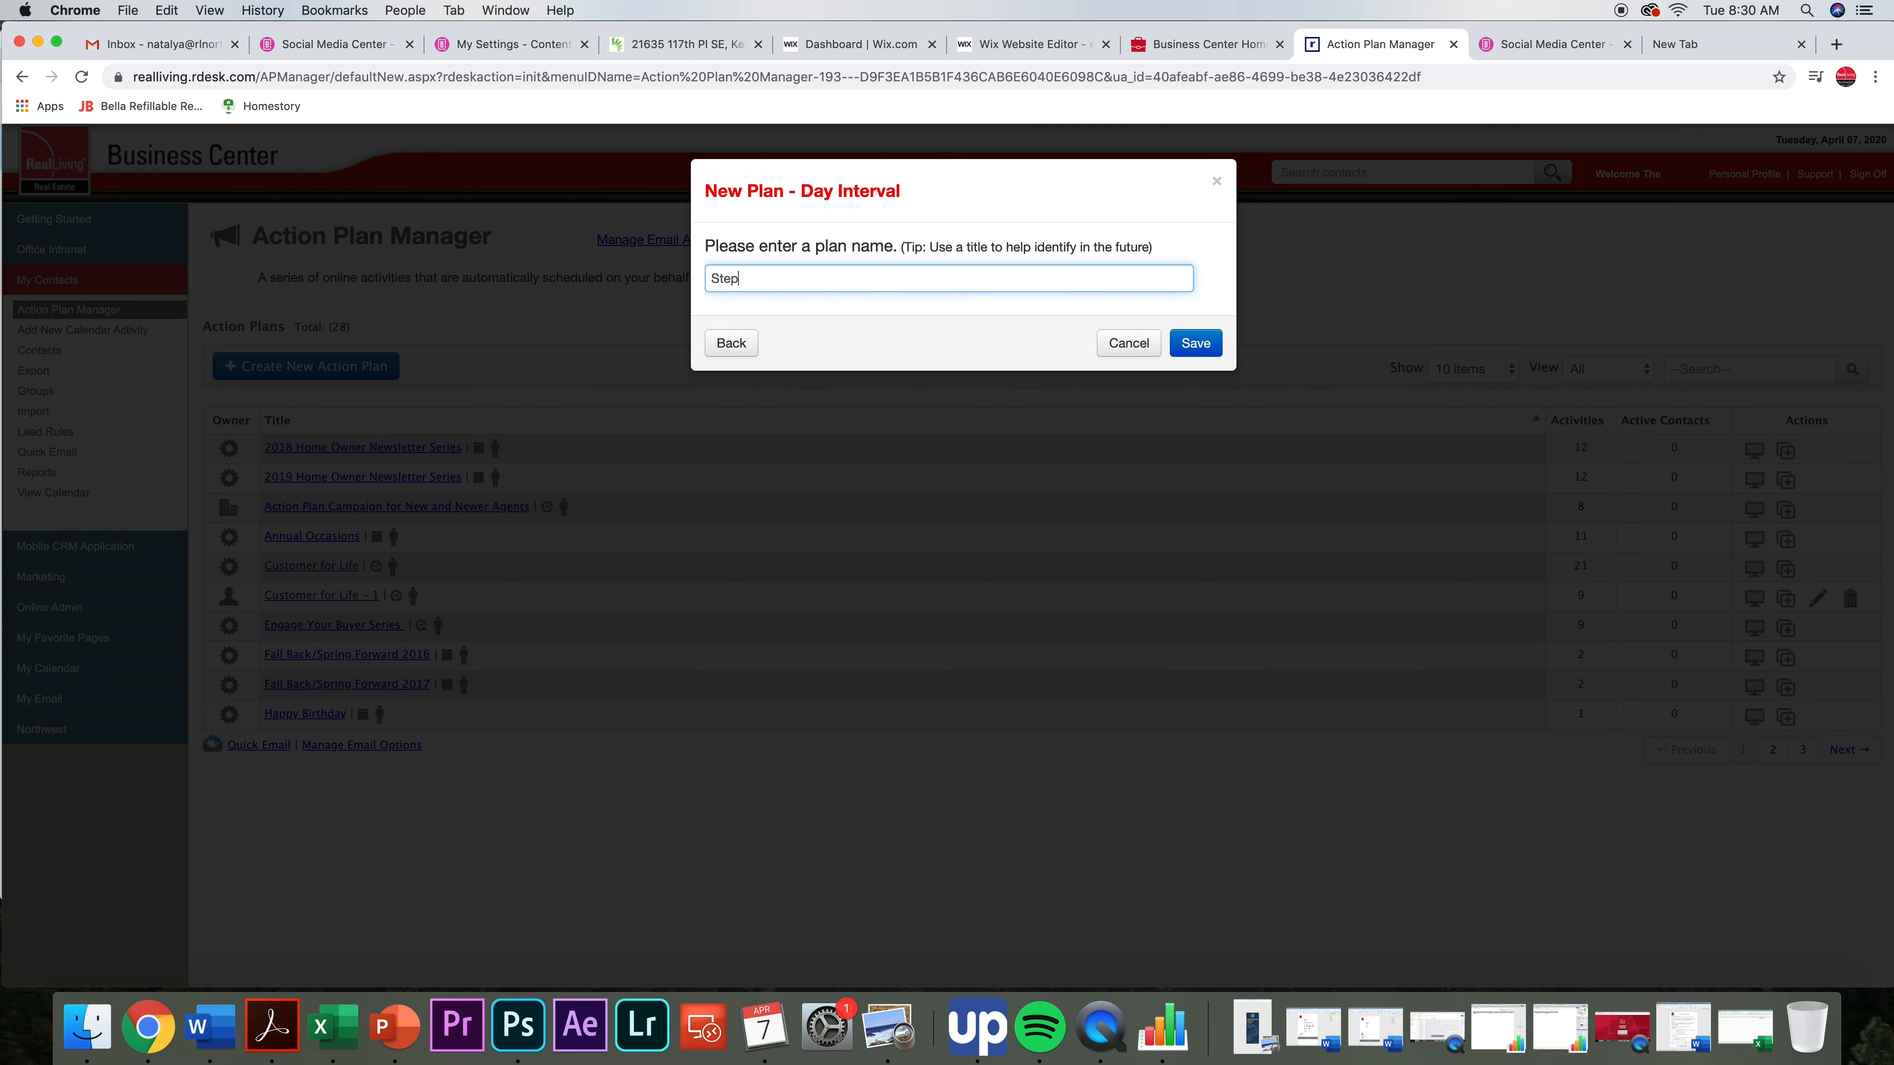
pyautogui.write('s on Getting Your House Sold')
pyautogui.click(1196, 345)
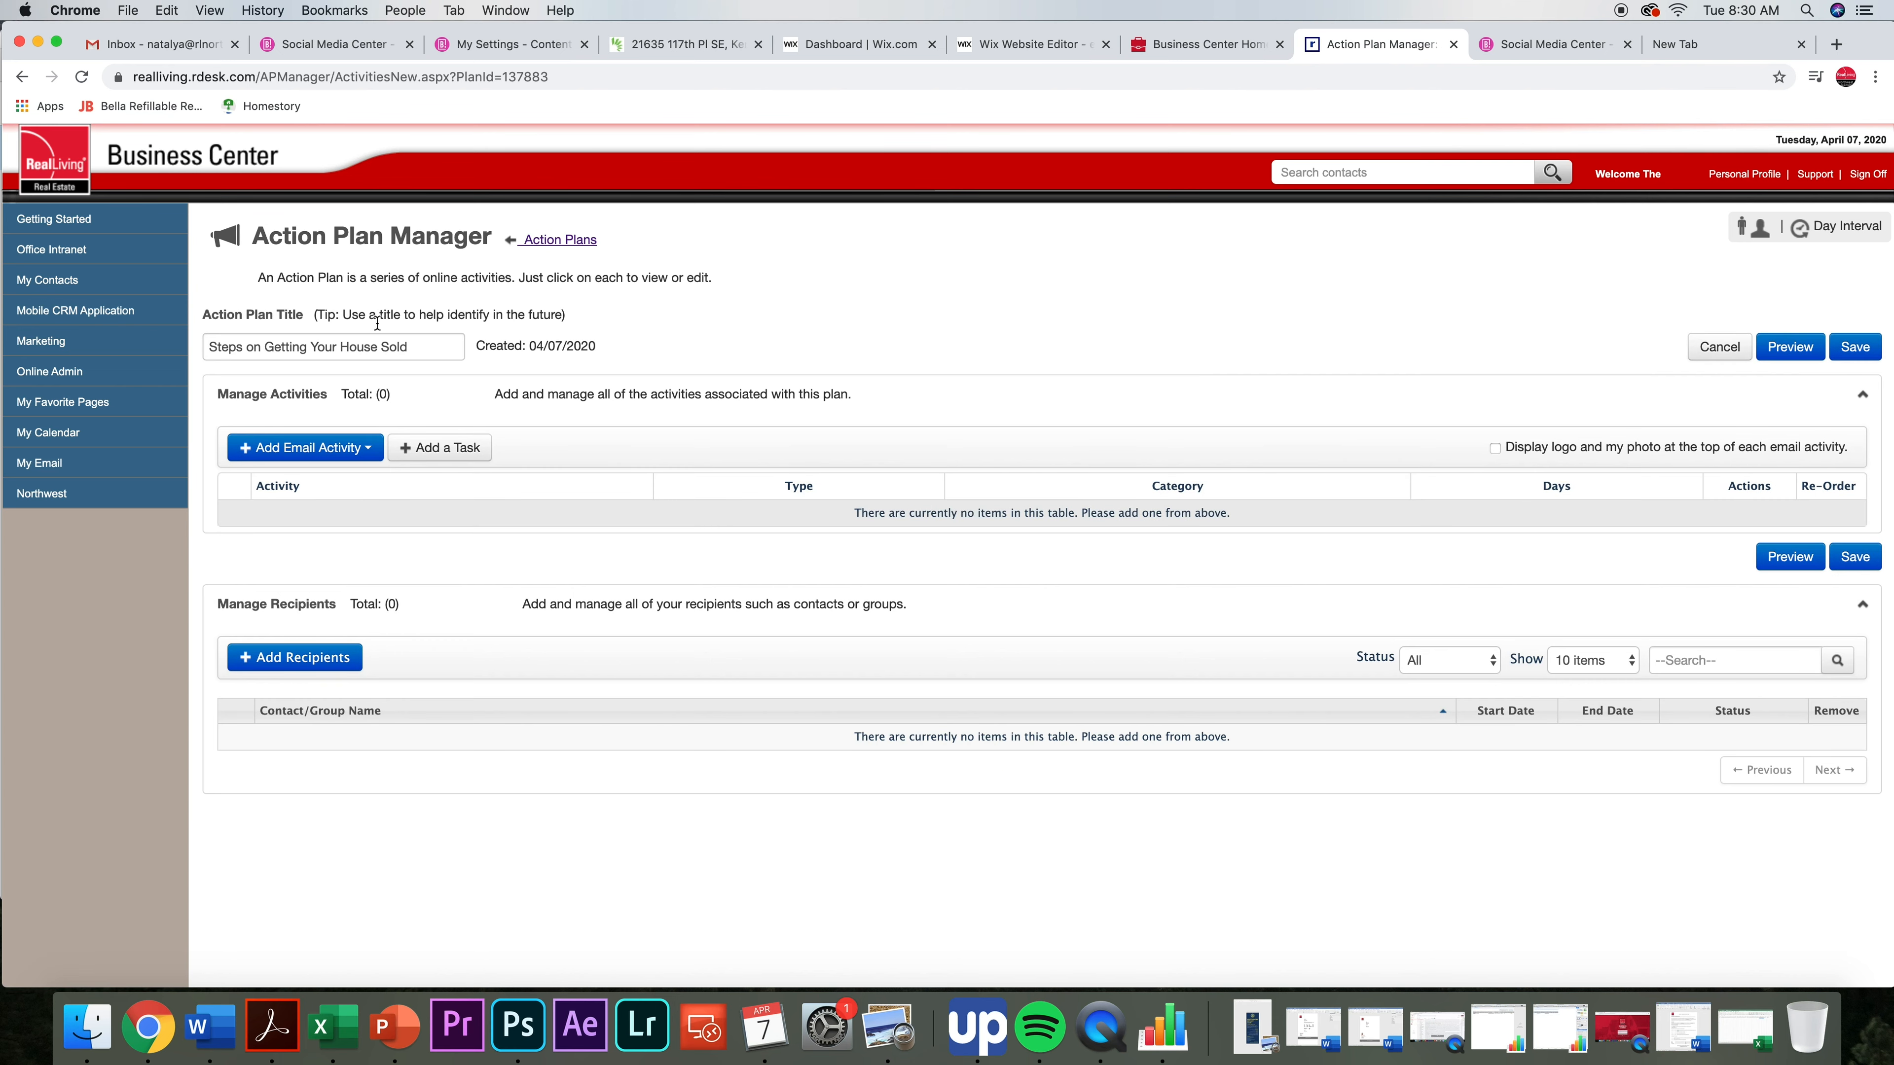
pyautogui.click(289, 451)
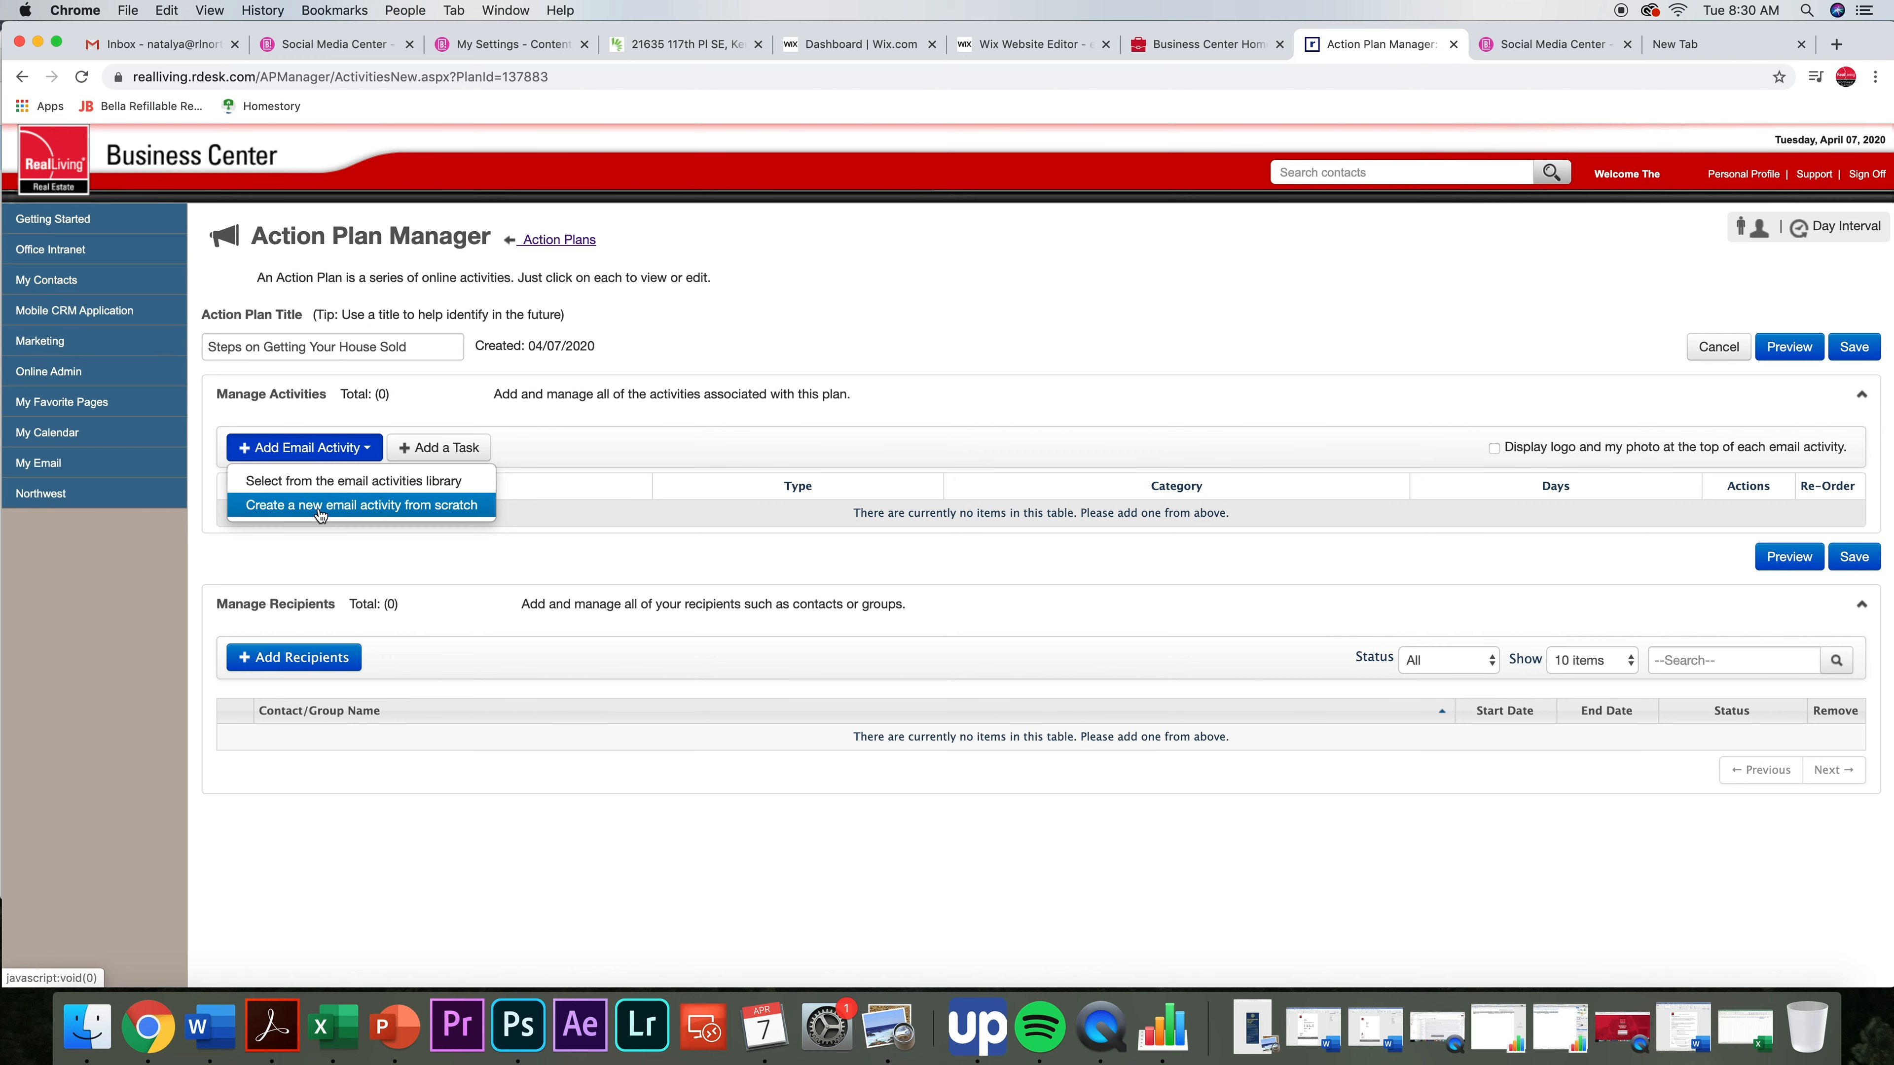
pyautogui.scroll(-1, 329, 492)
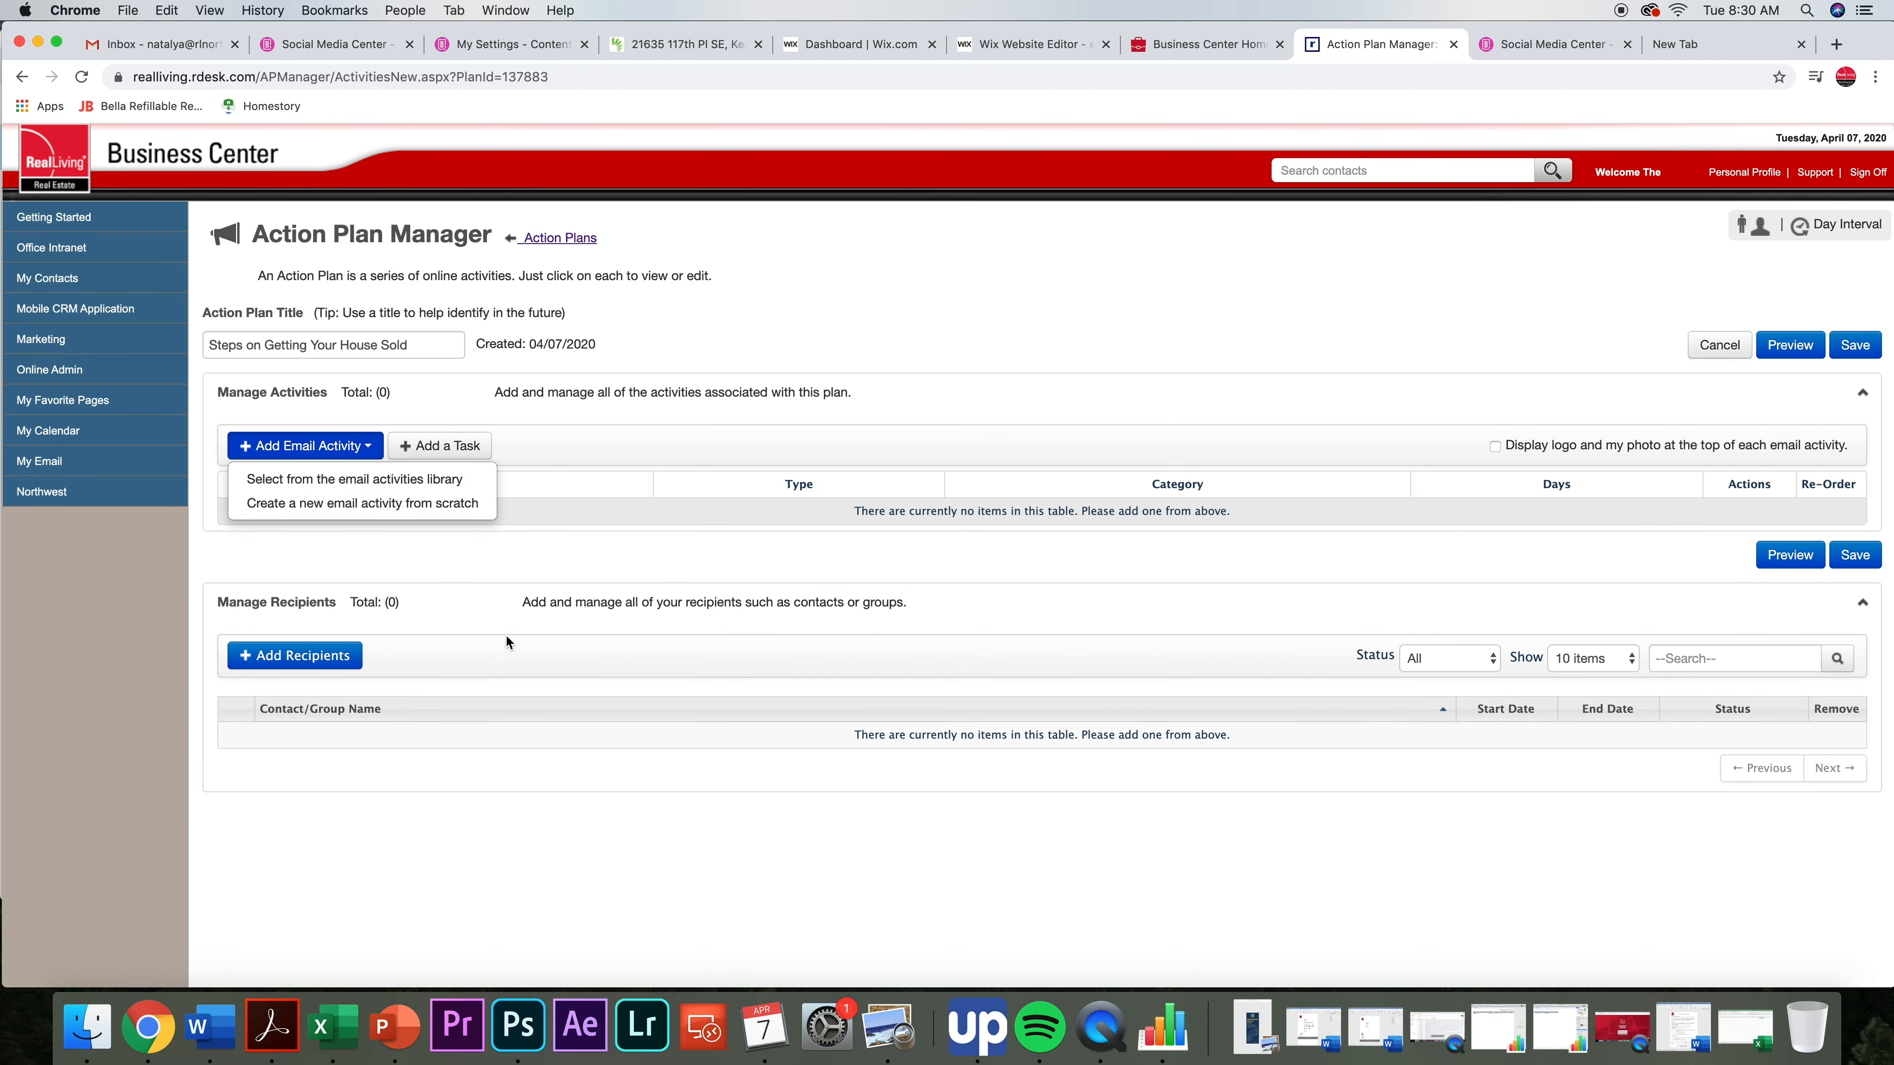
pyautogui.click(506, 584)
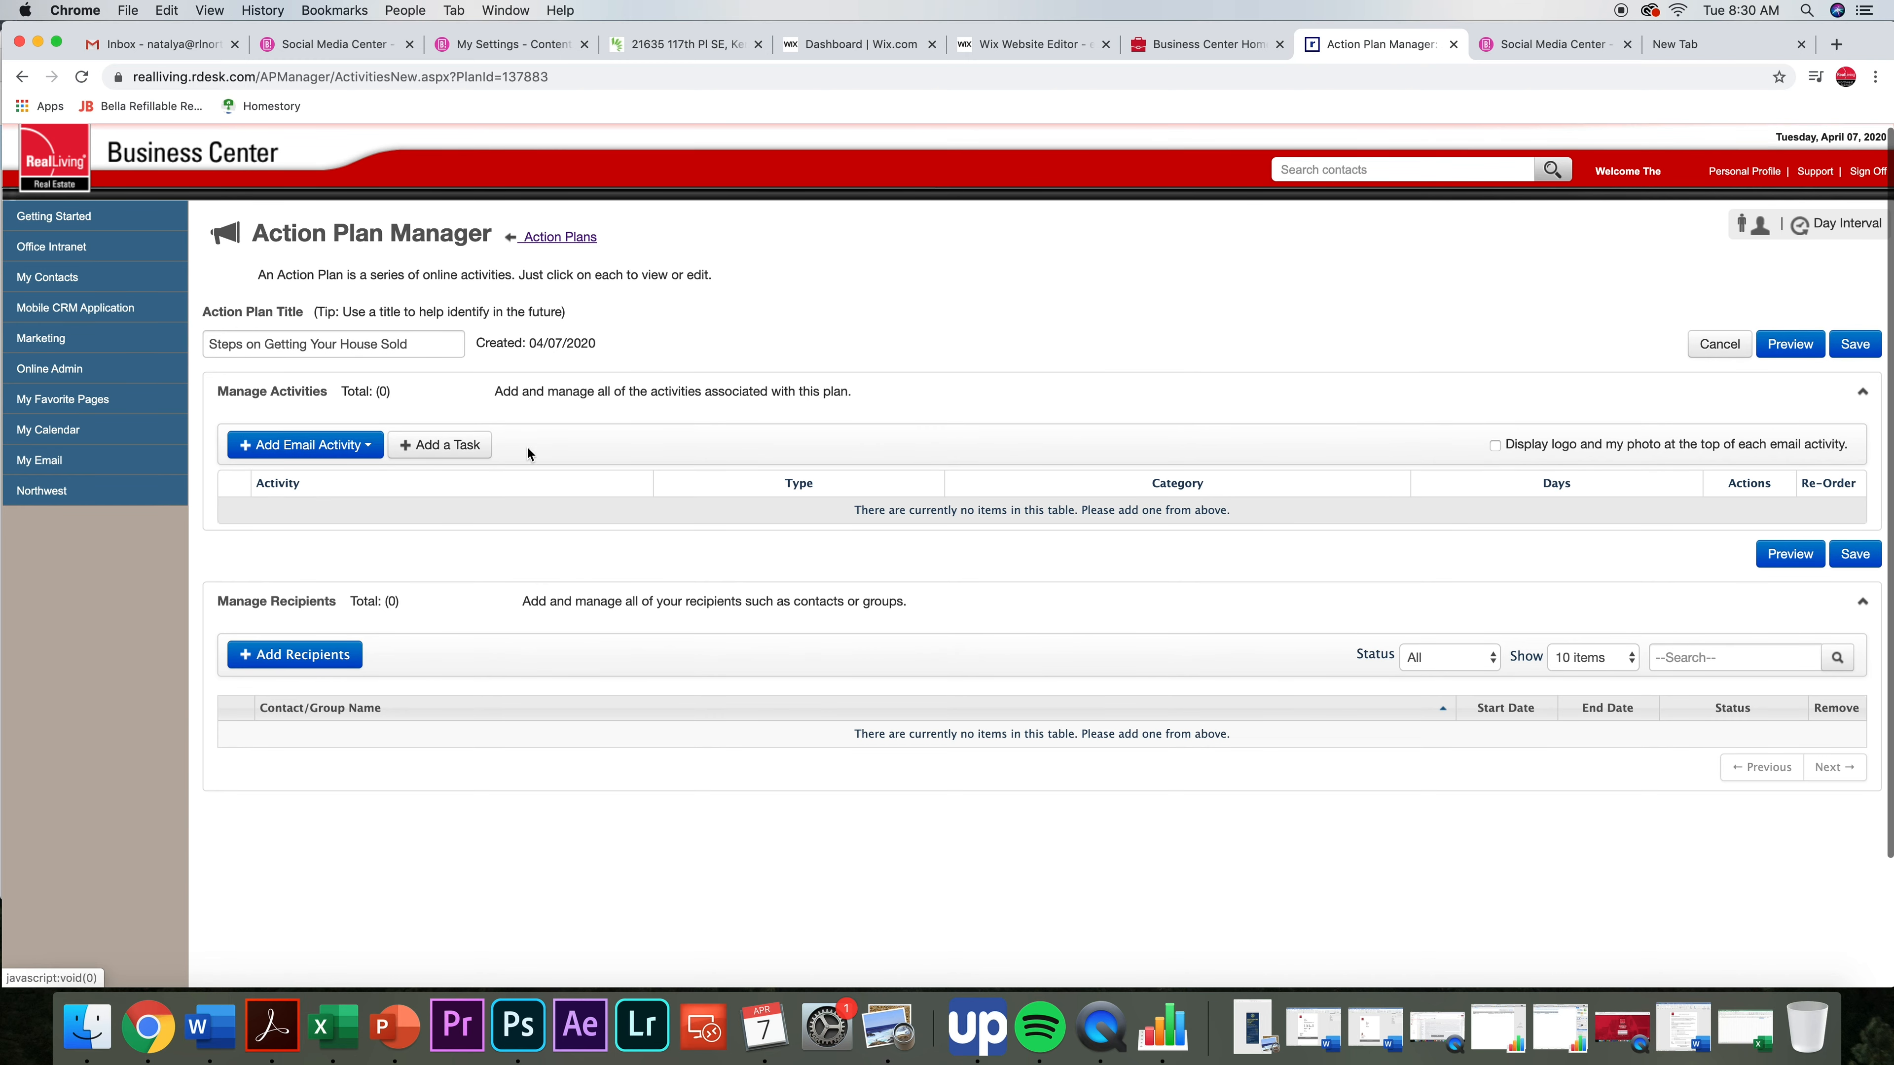
pyautogui.click(333, 346)
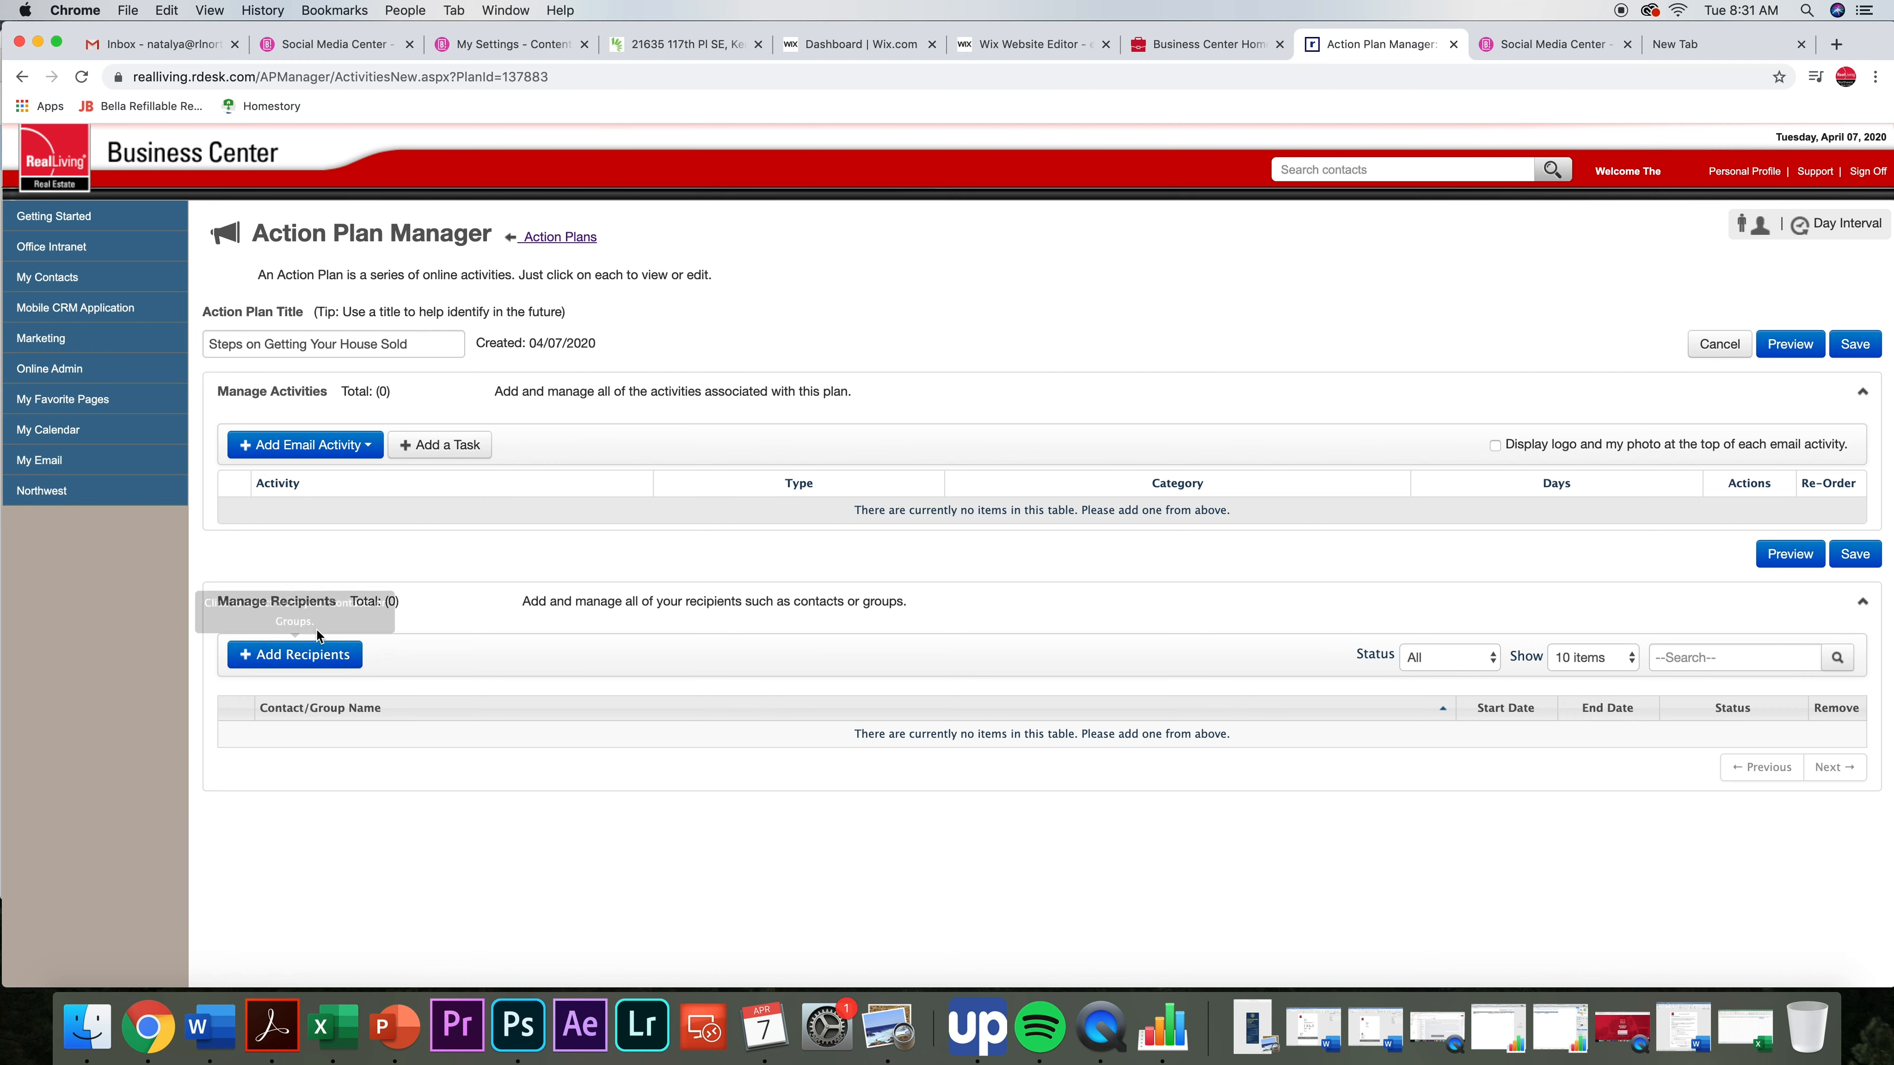
# - Look through the groups and contacts available as recipients for the action plan without selecting any
pyautogui.click(319, 663)
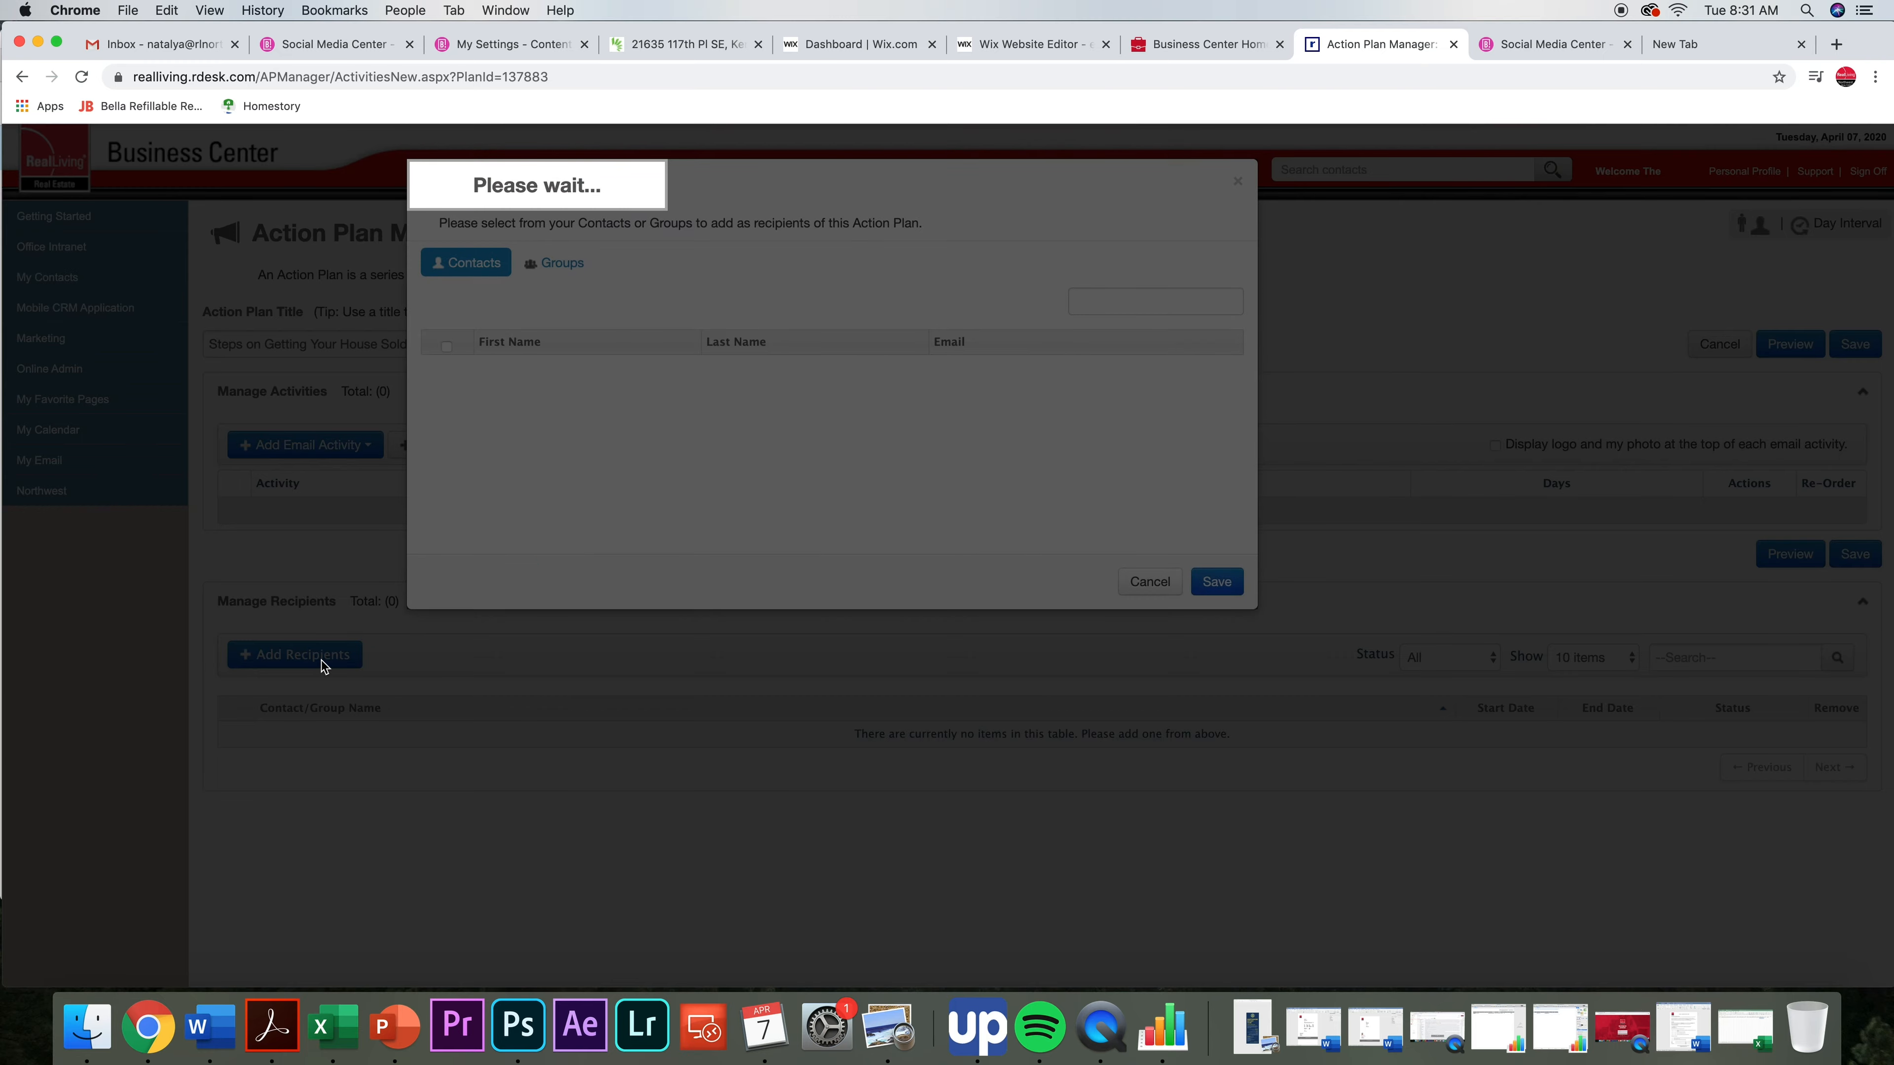
pyautogui.scroll(-15, 495, 445)
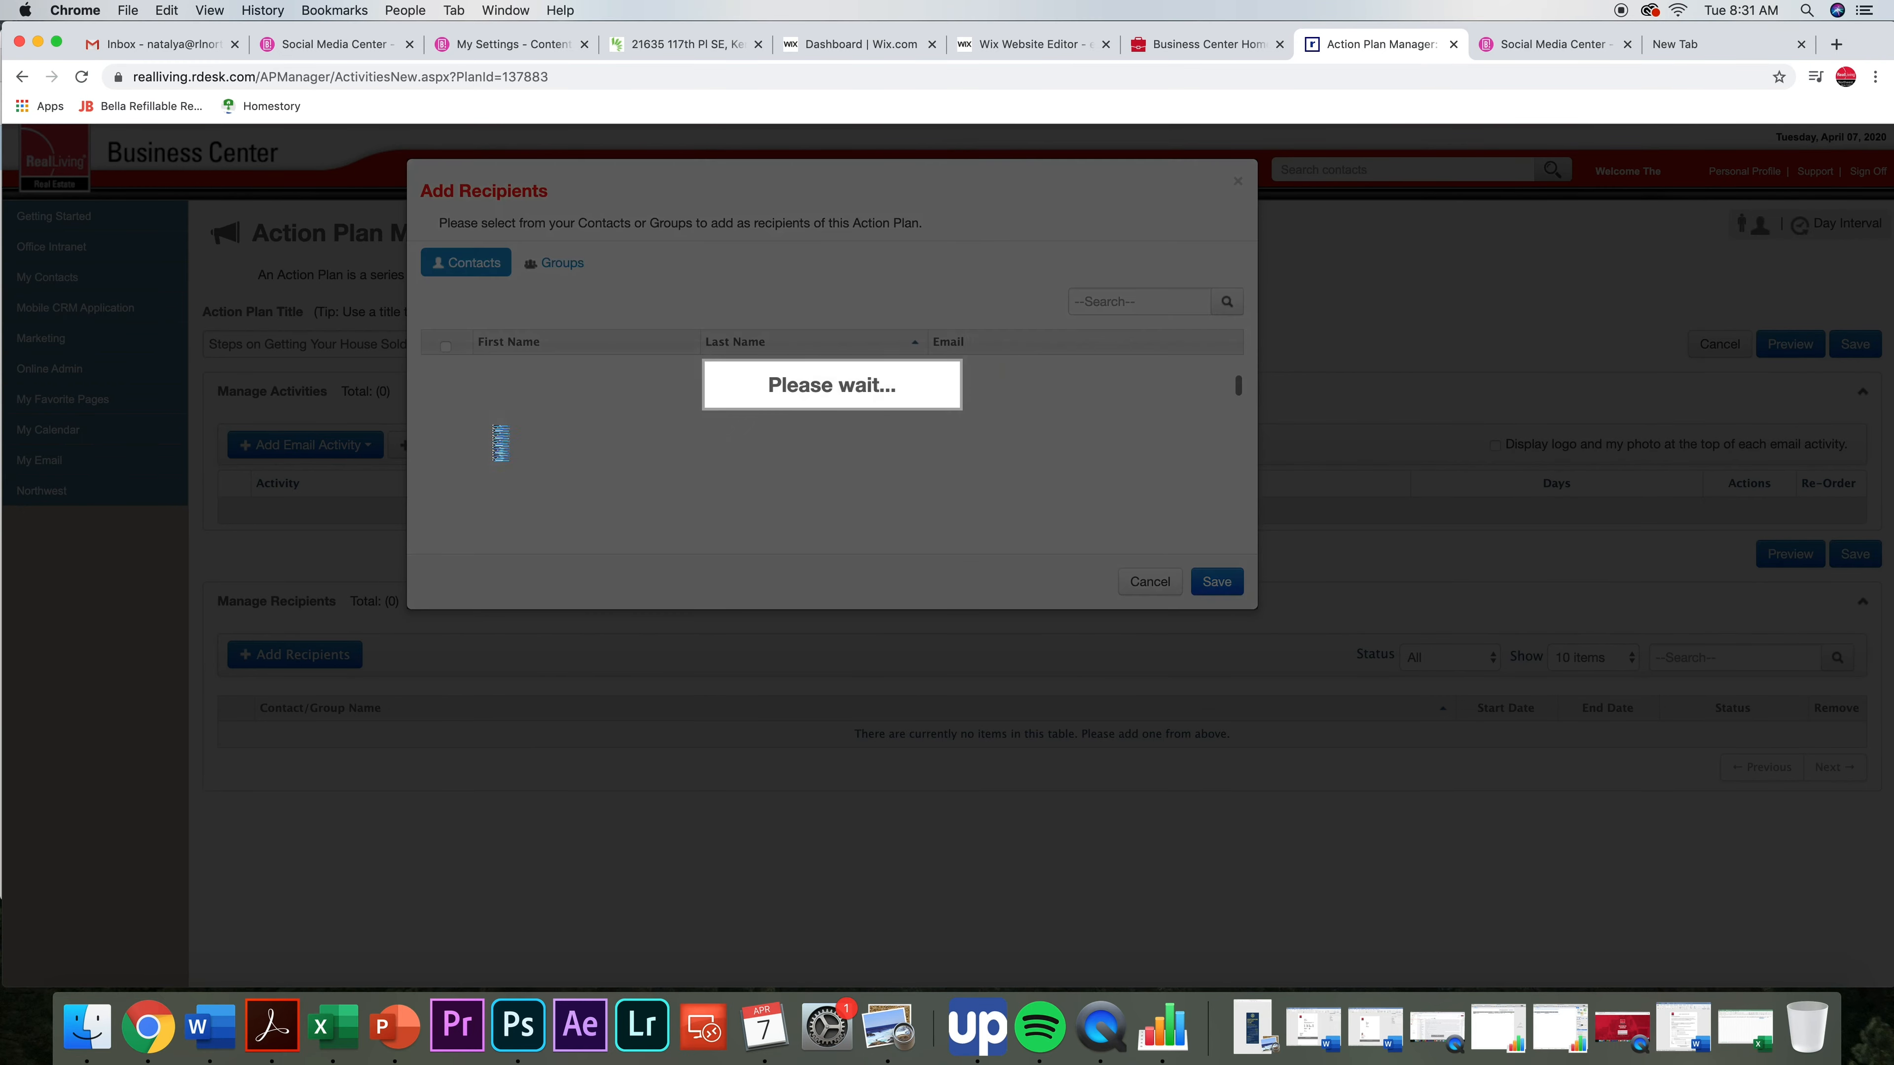
pyautogui.click(551, 266)
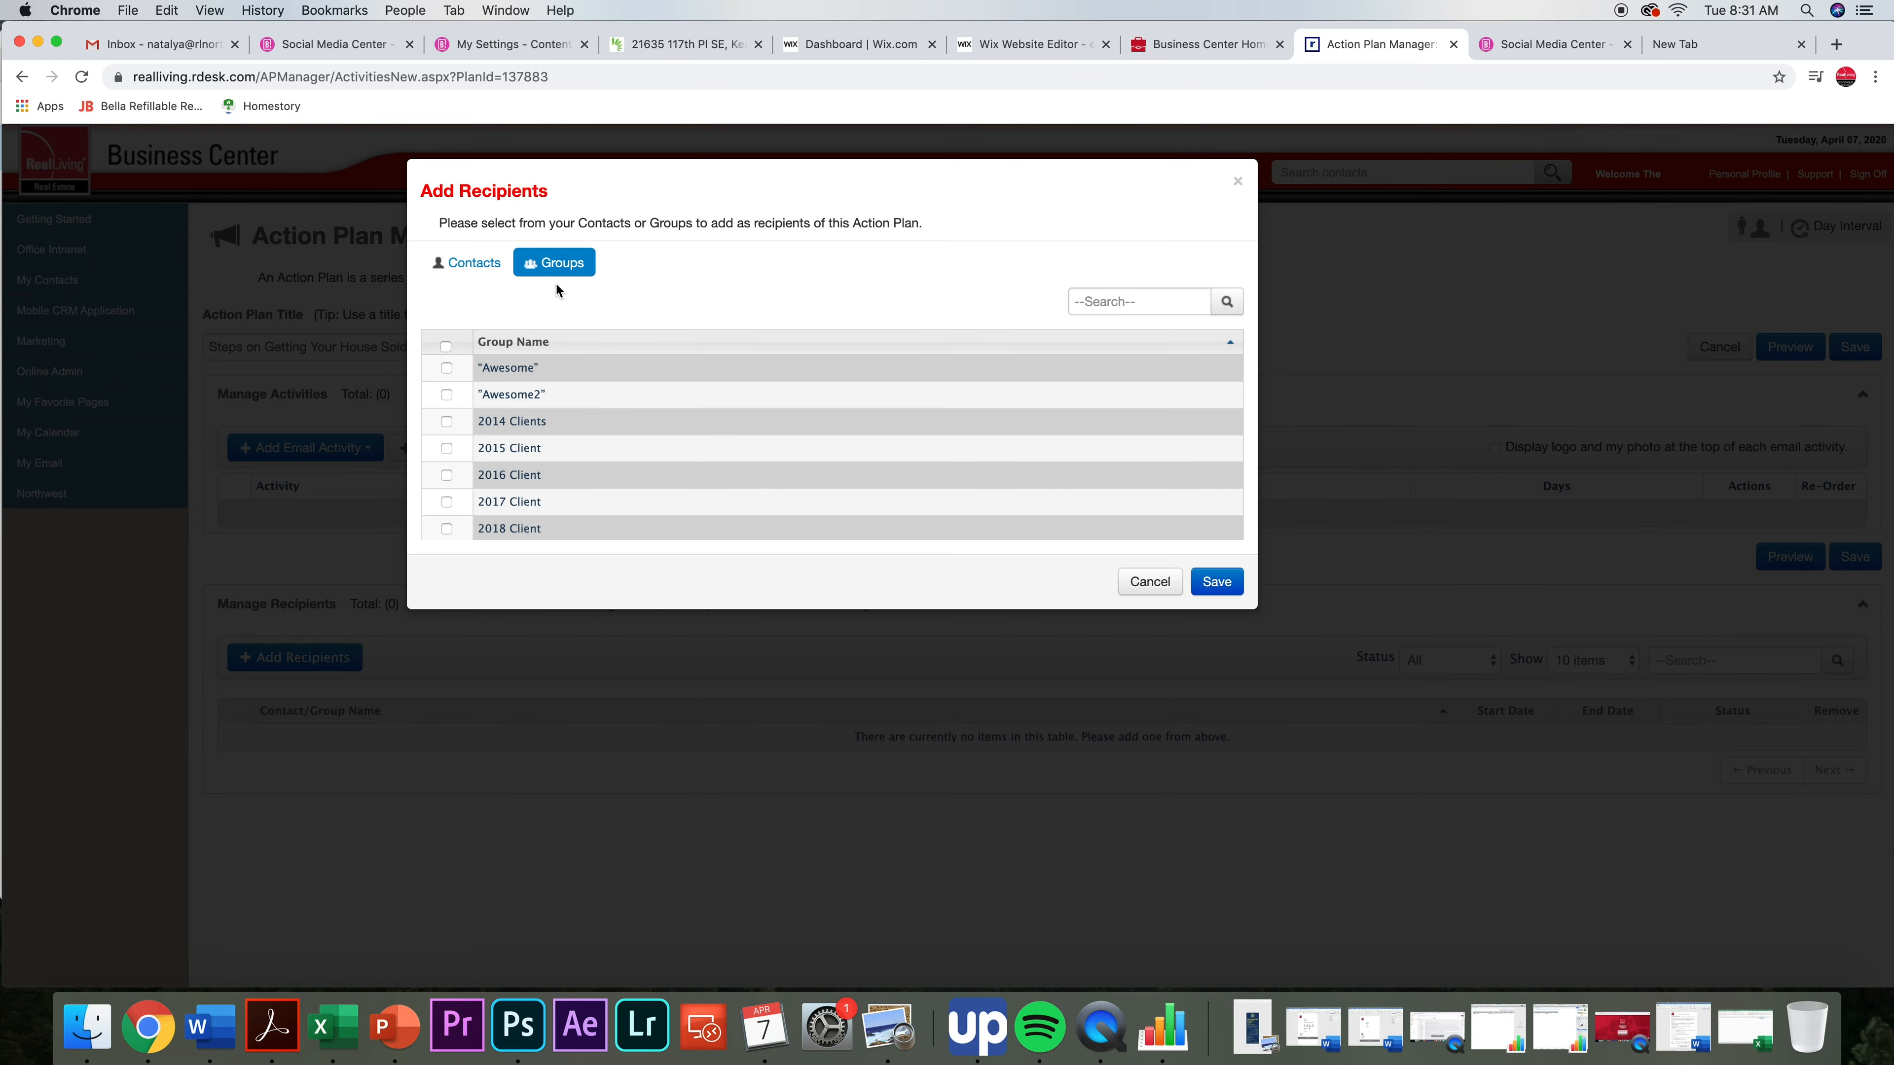
pyautogui.scroll(-12, 535, 415)
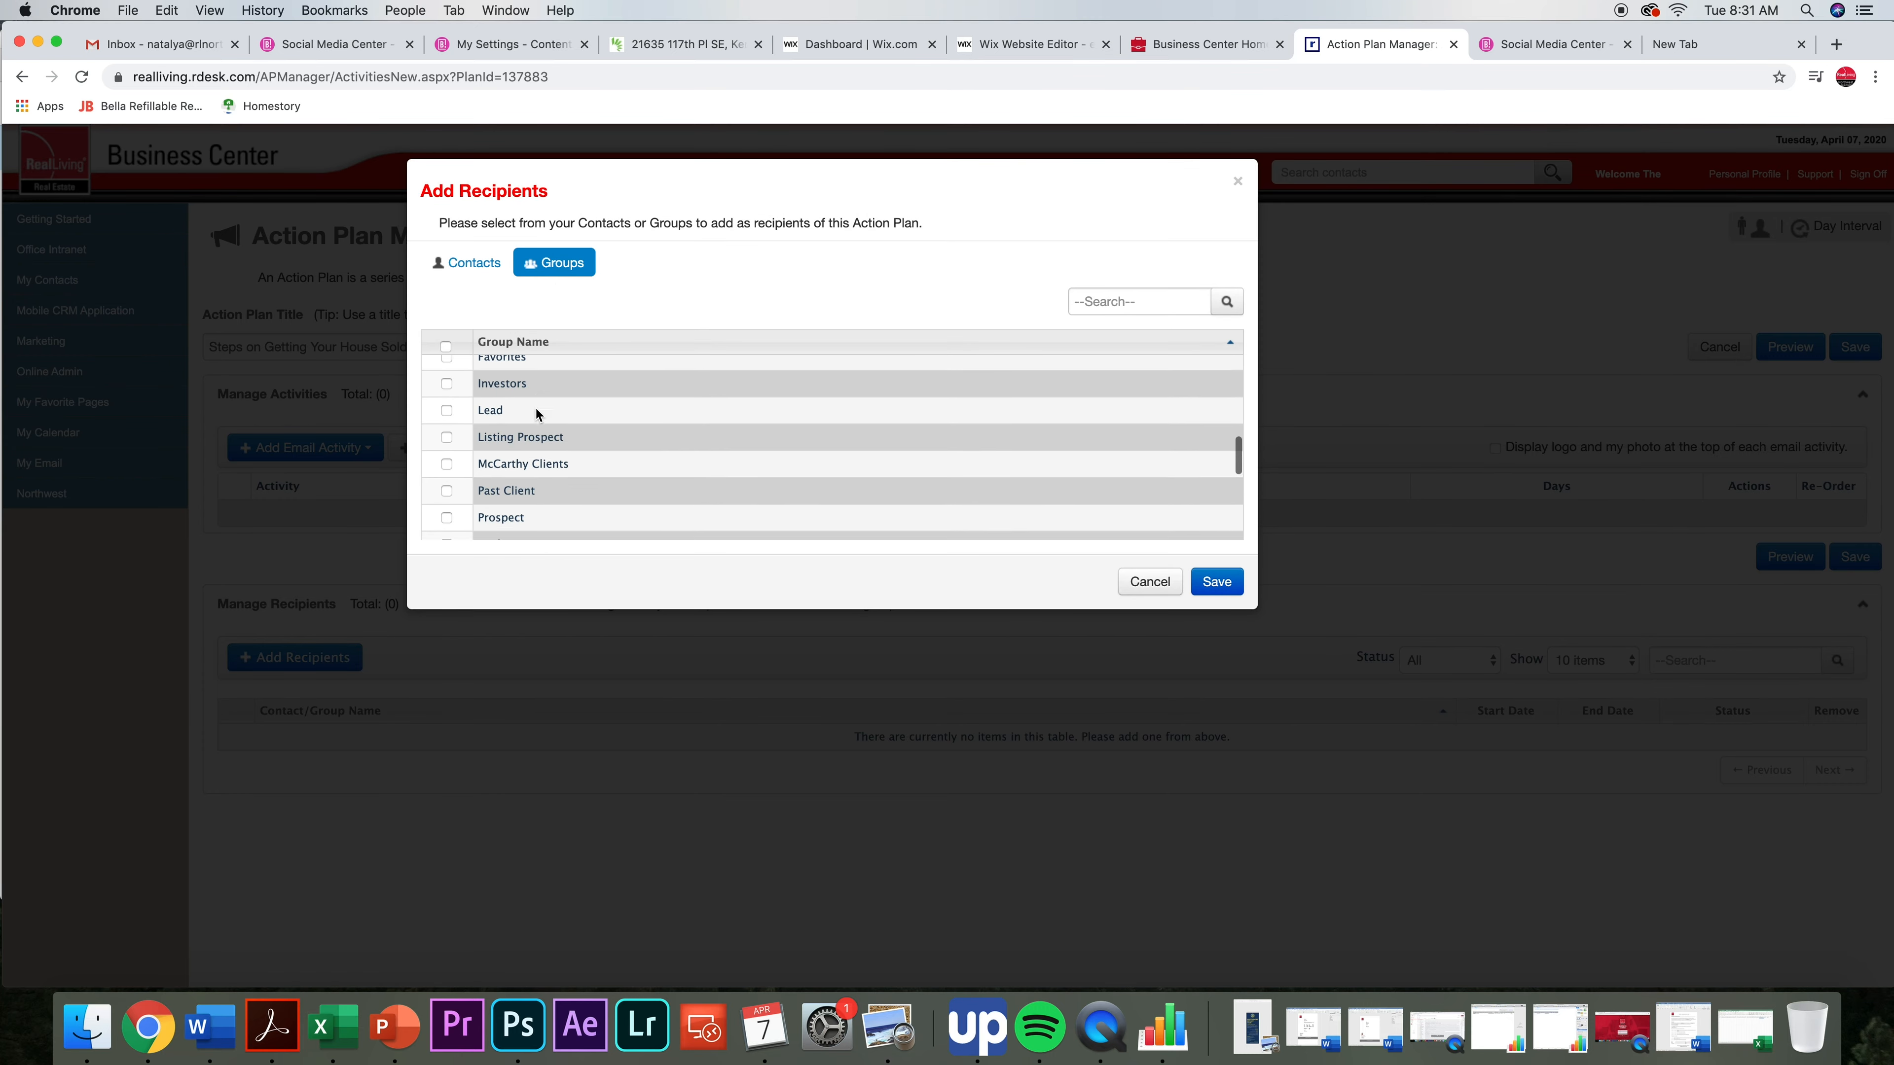
pyautogui.scroll(5, 535, 409)
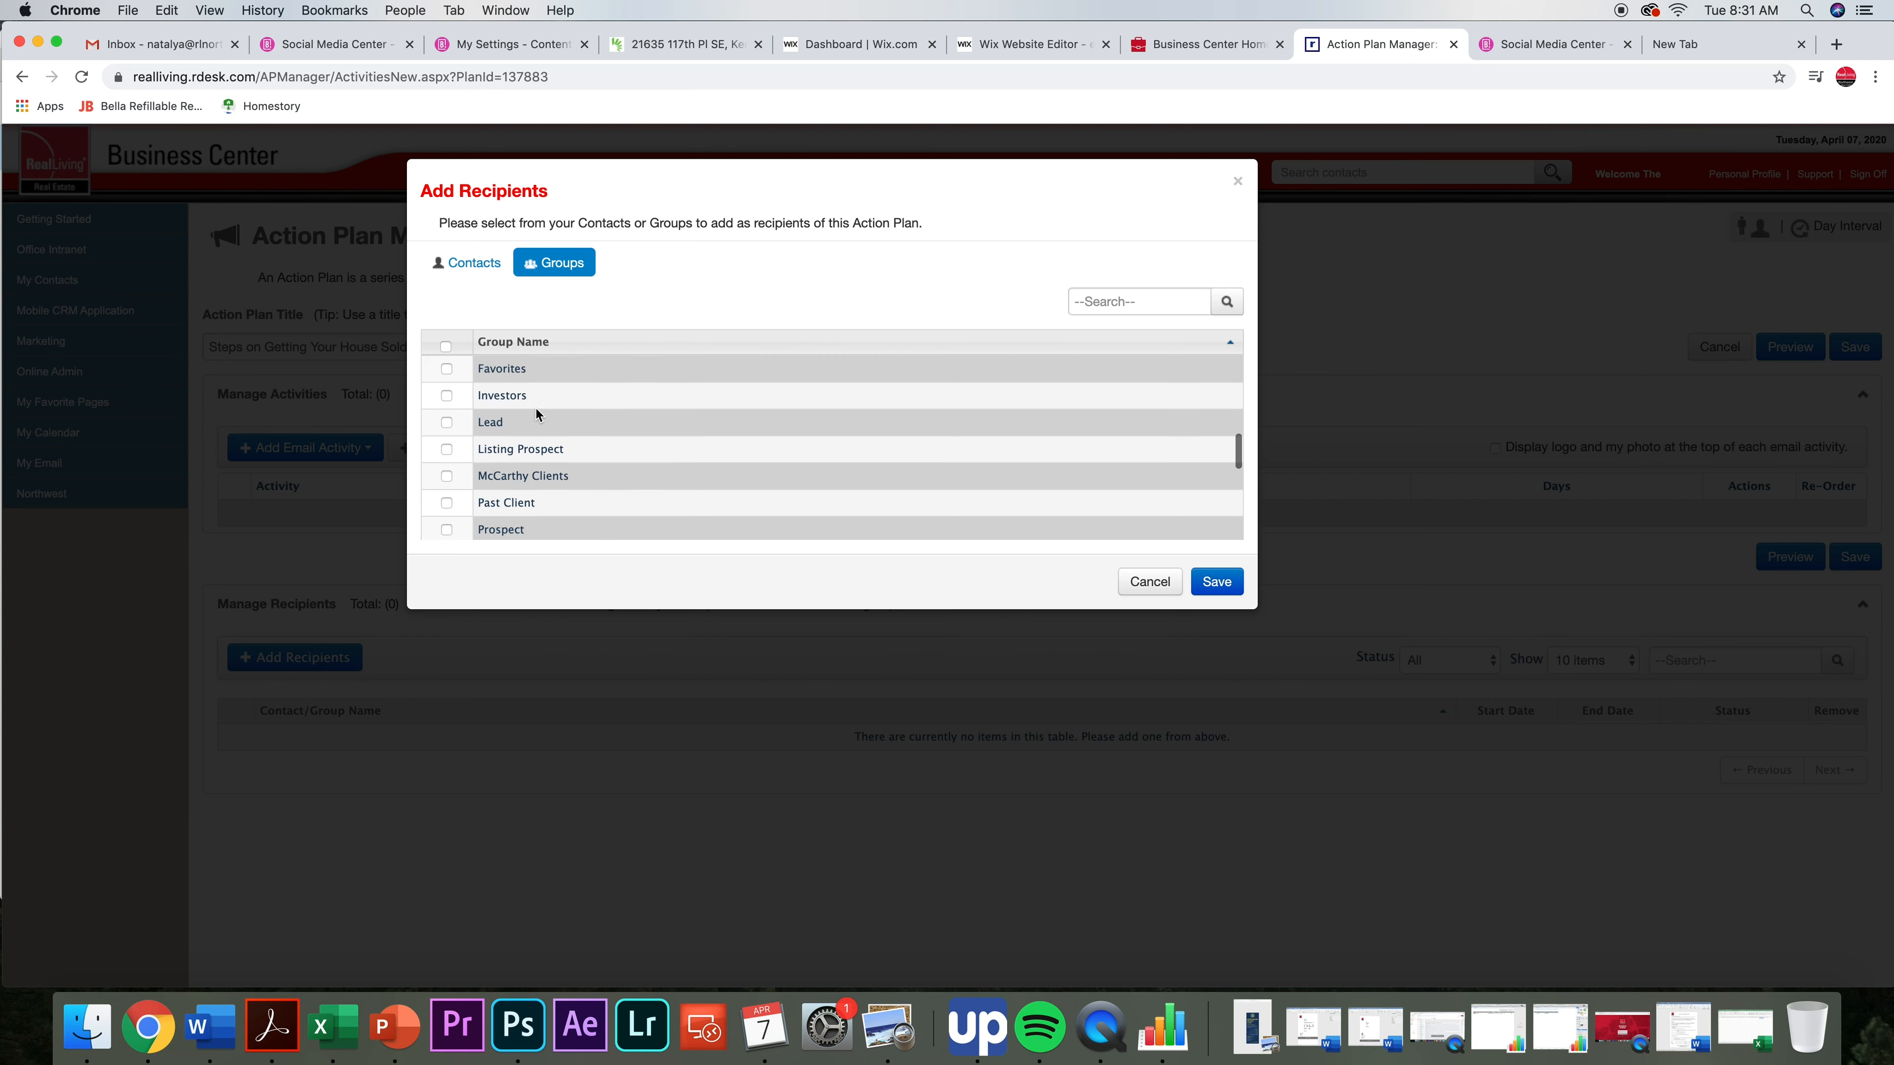
pyautogui.scroll(3, 535, 409)
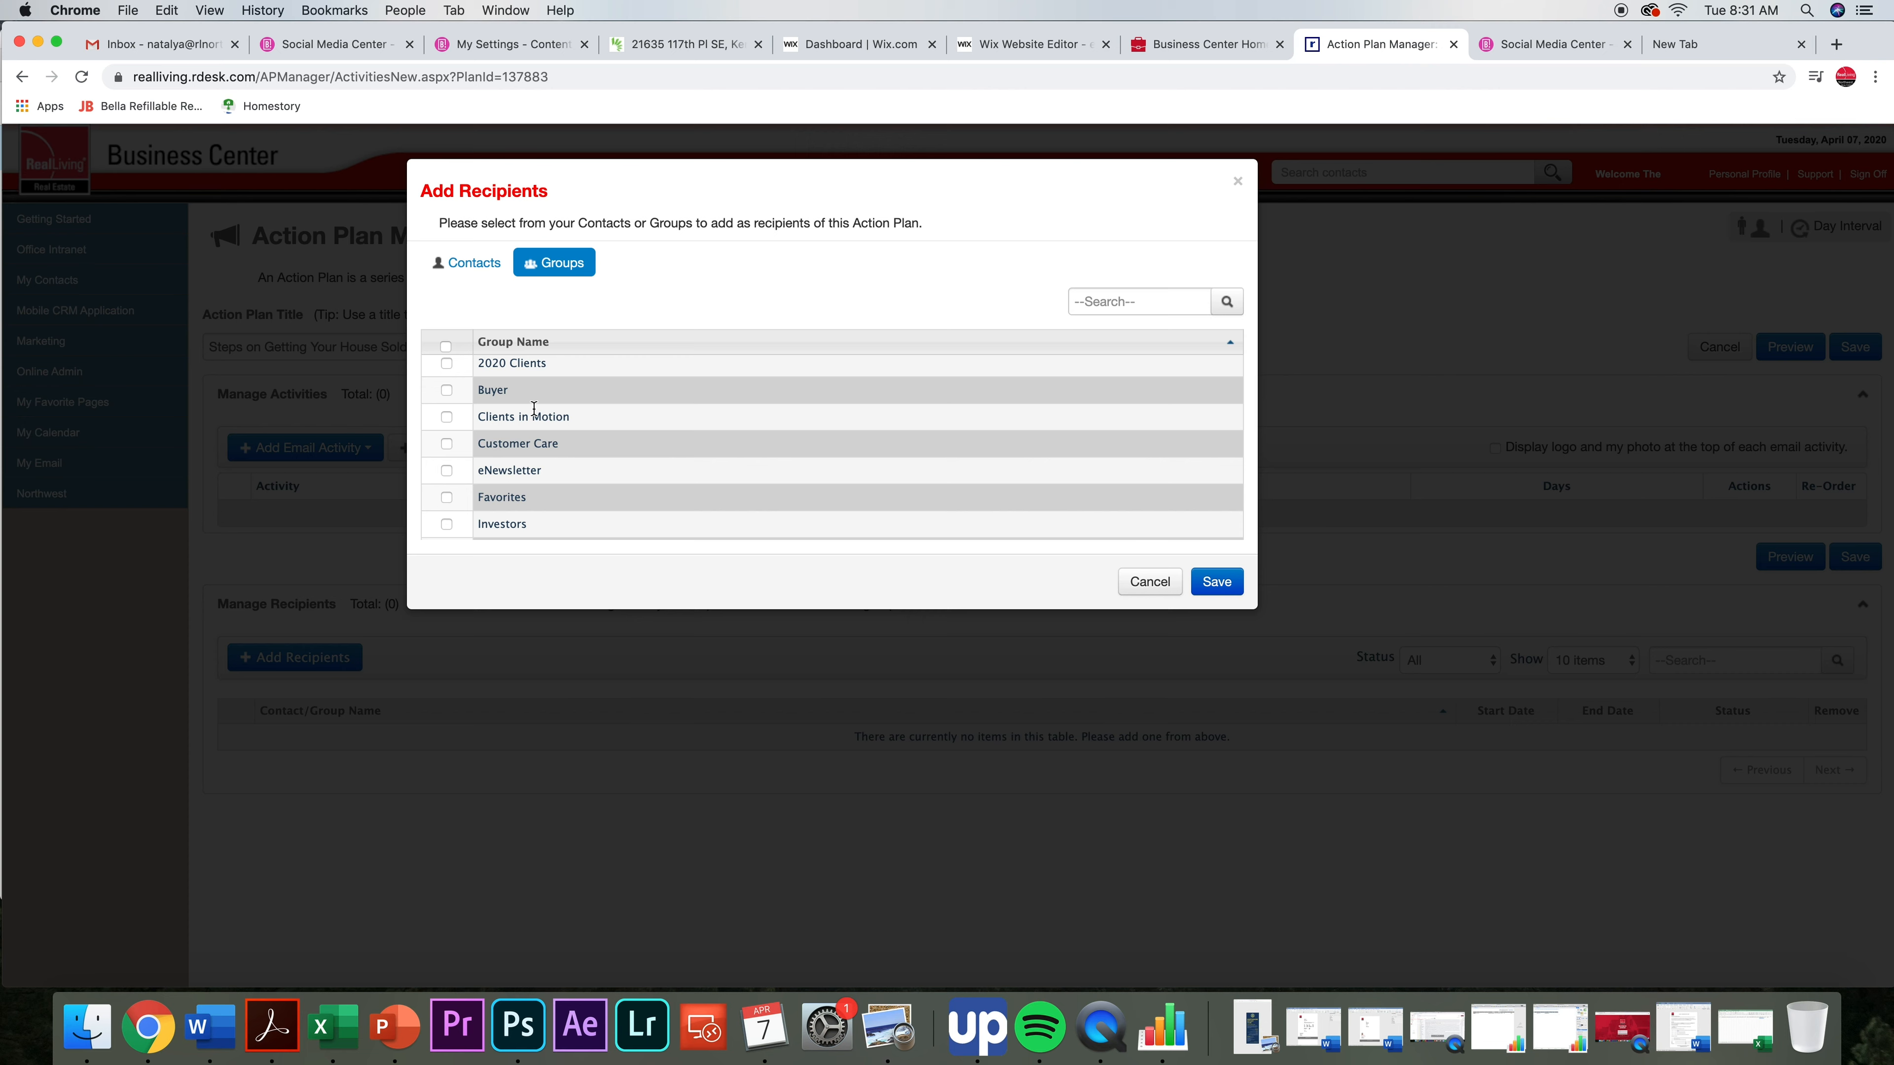
pyautogui.scroll(3, 533, 409)
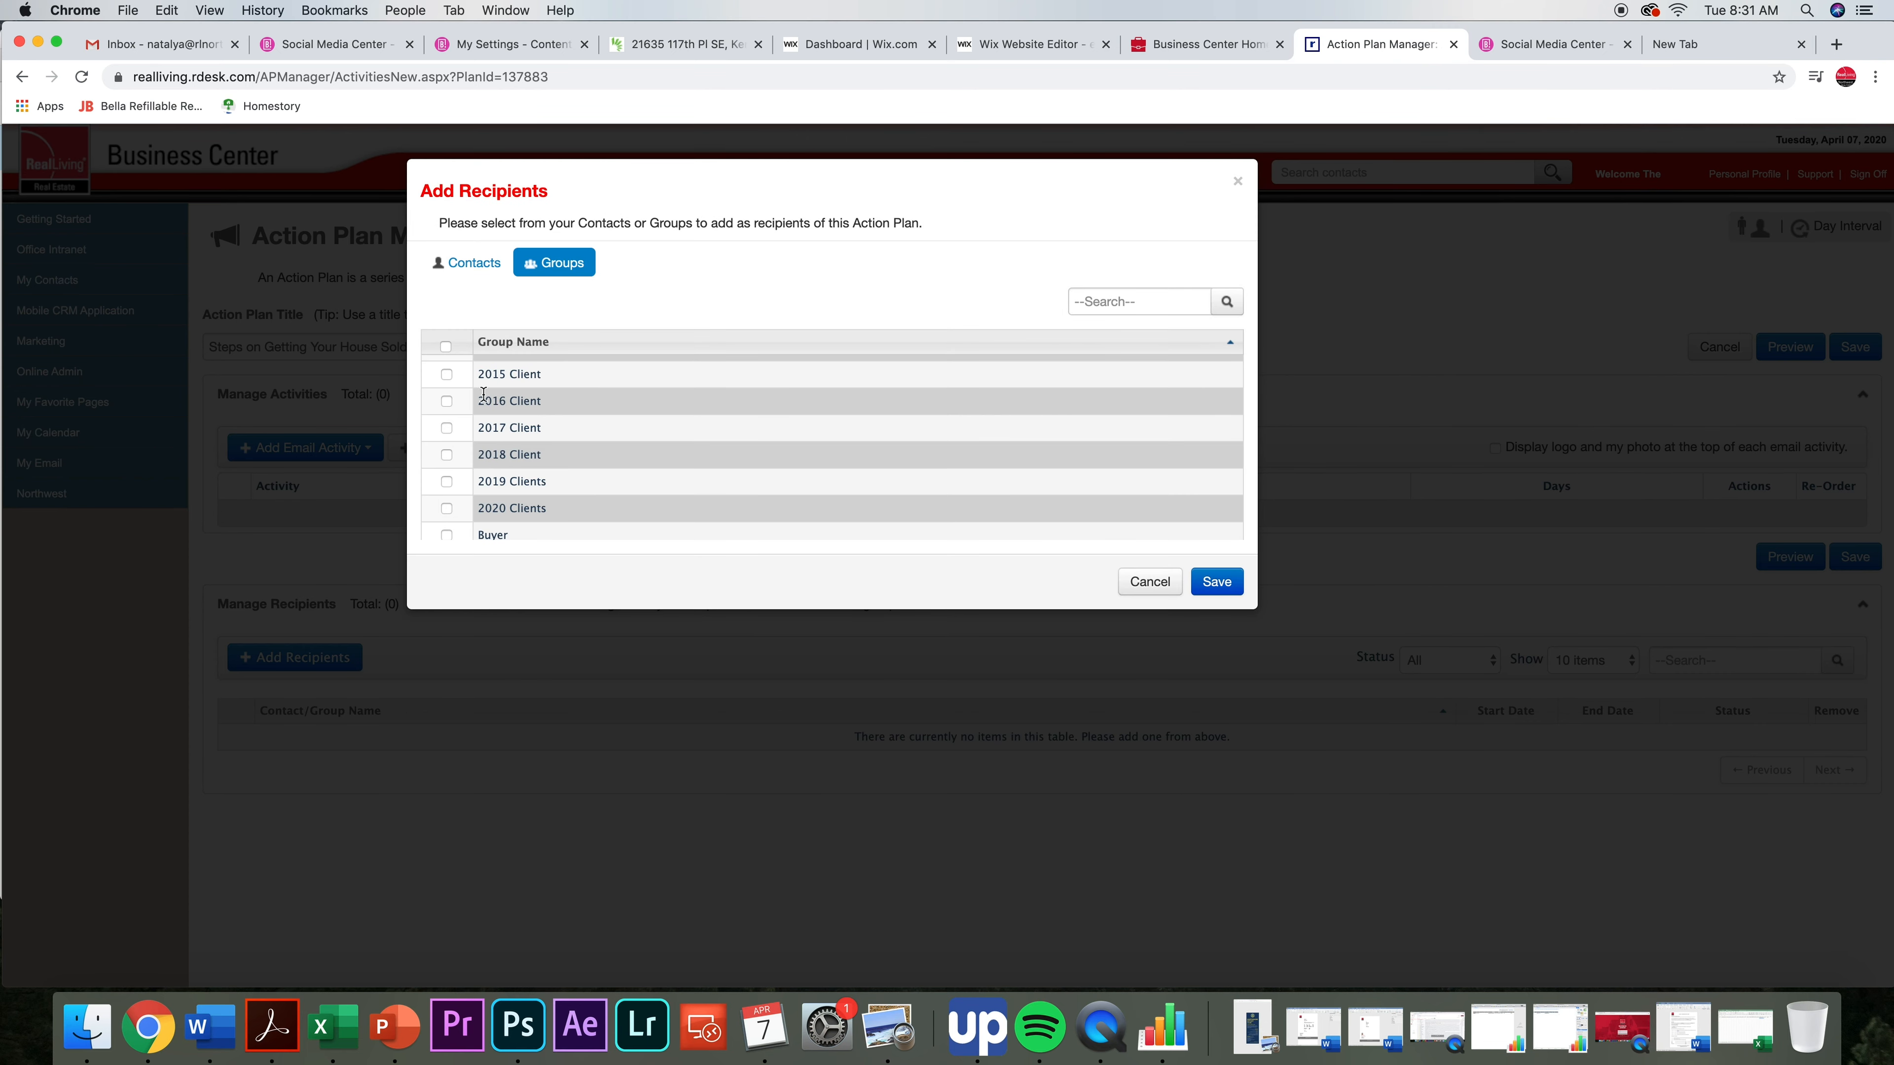
pyautogui.scroll(-3, 475, 440)
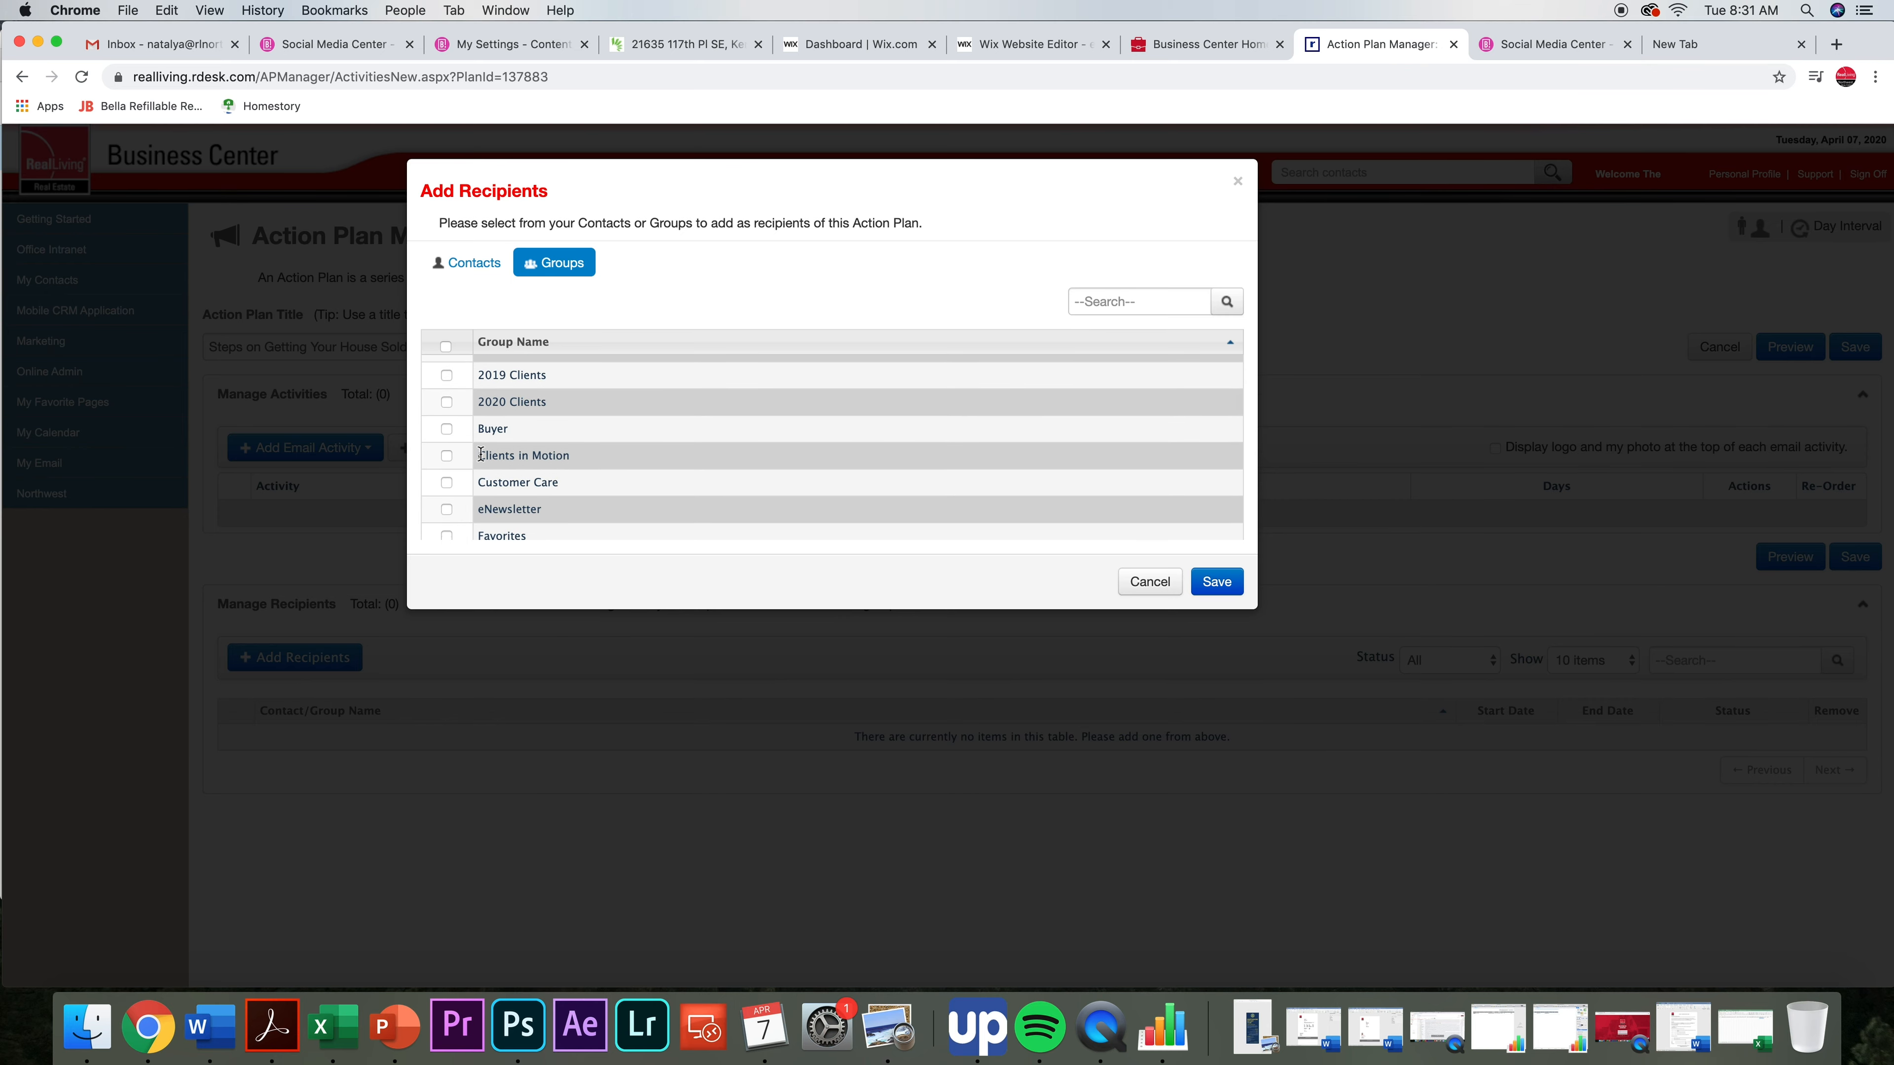
pyautogui.click(461, 261)
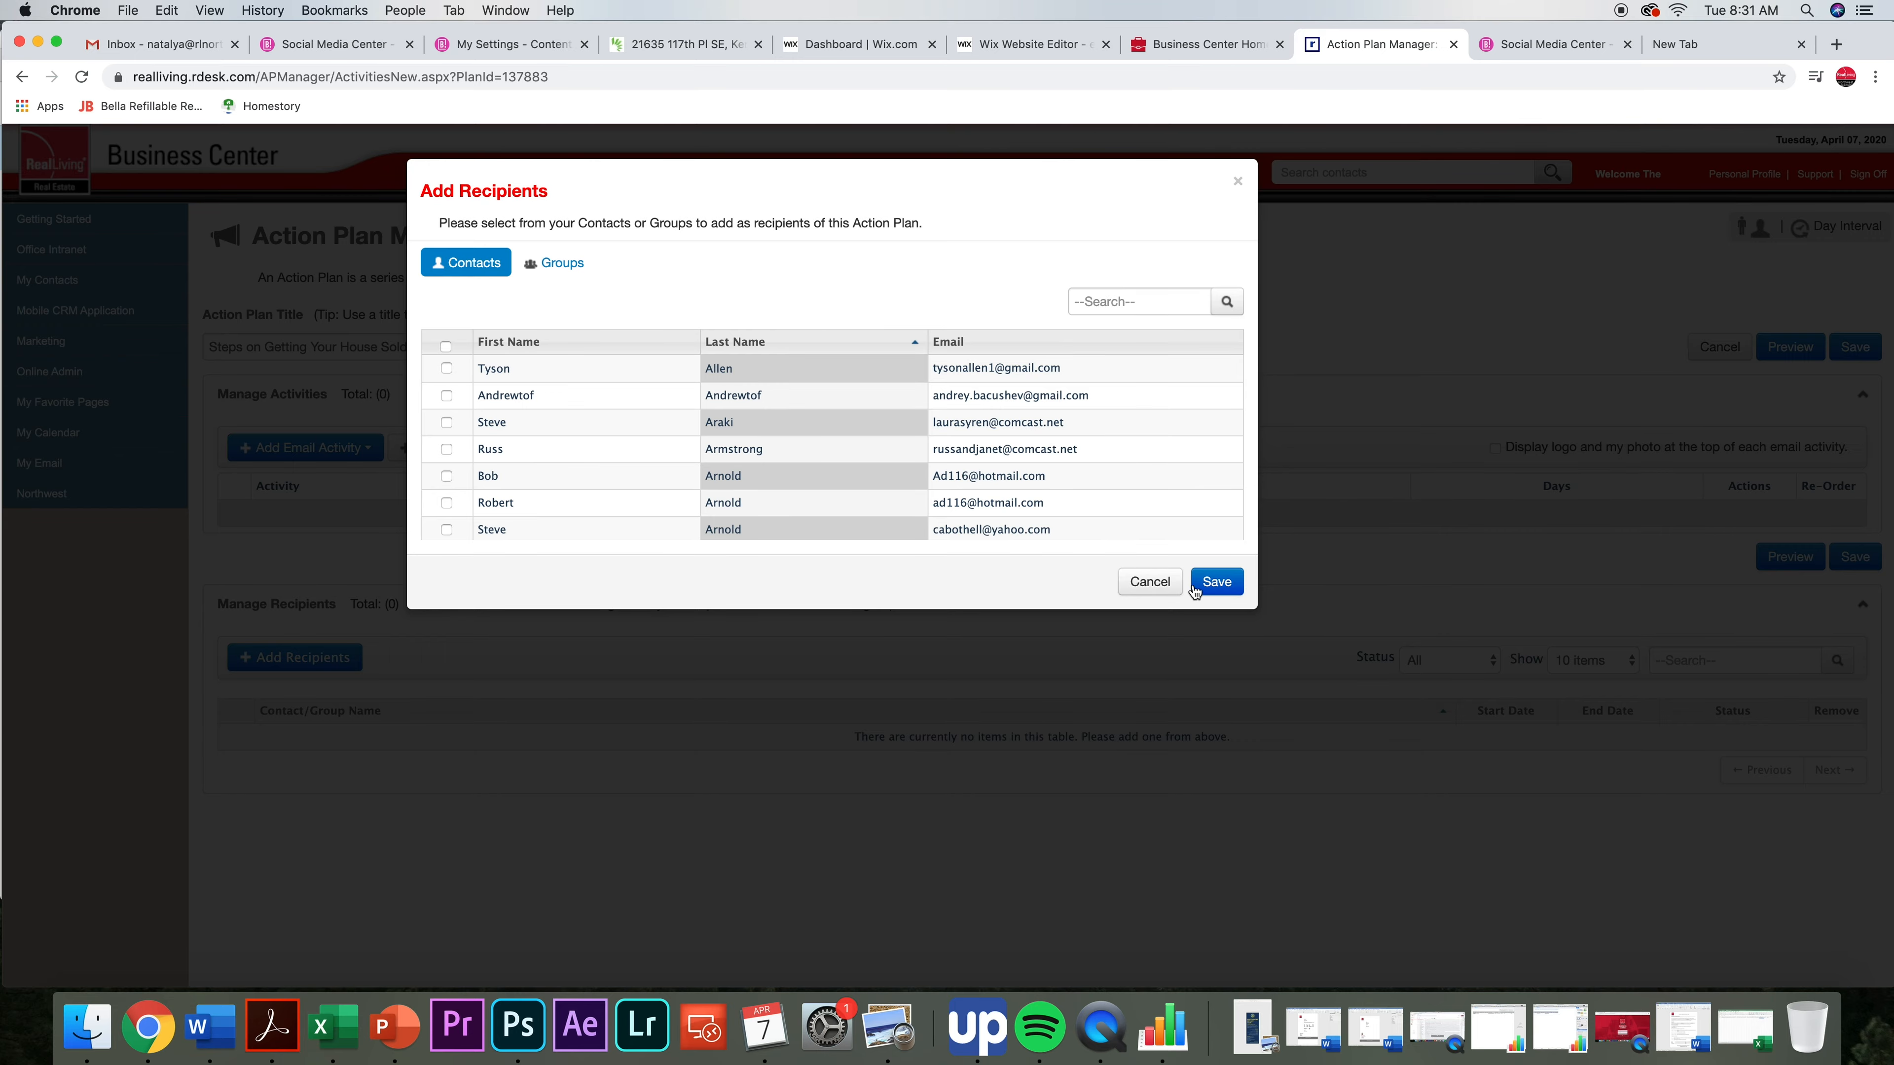
pyautogui.click(1215, 582)
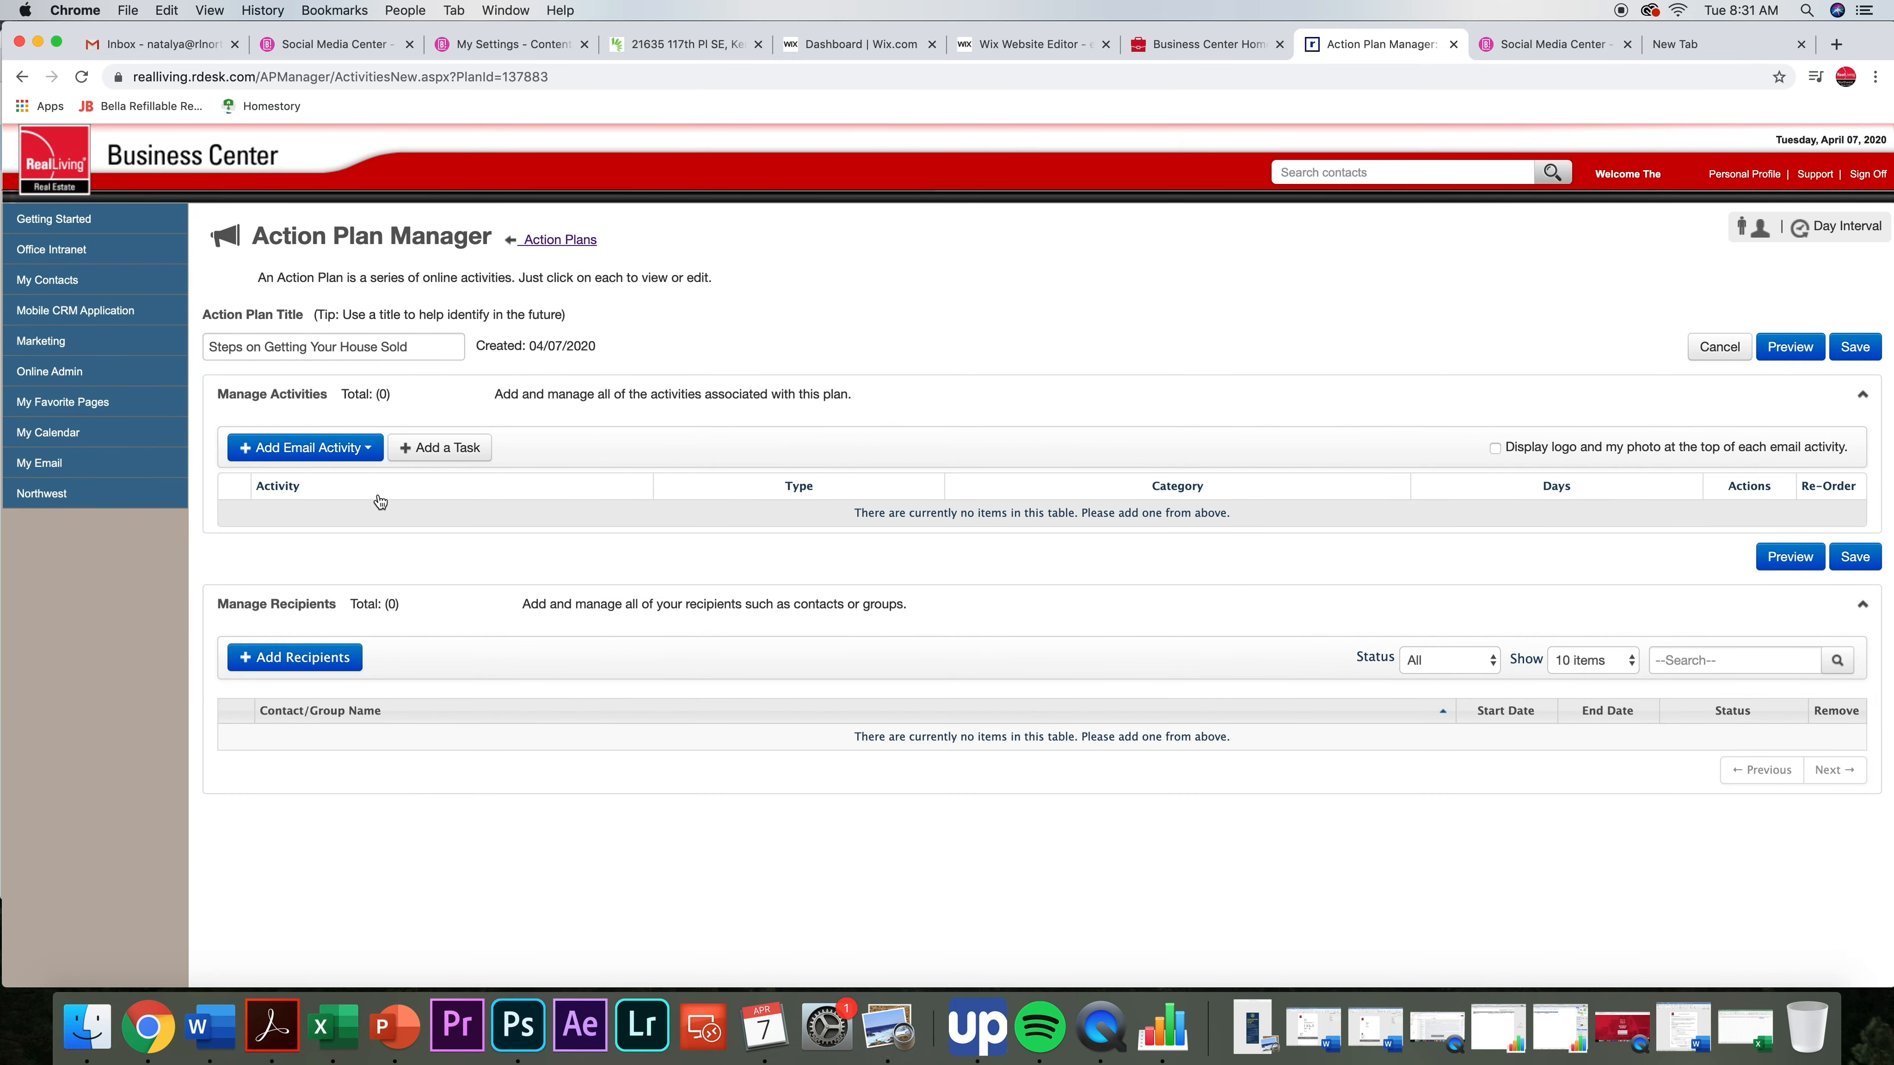
# - Add the email activity "Preparing for Home Pricing" from the email activities library to the plan
pyautogui.click(317, 457)
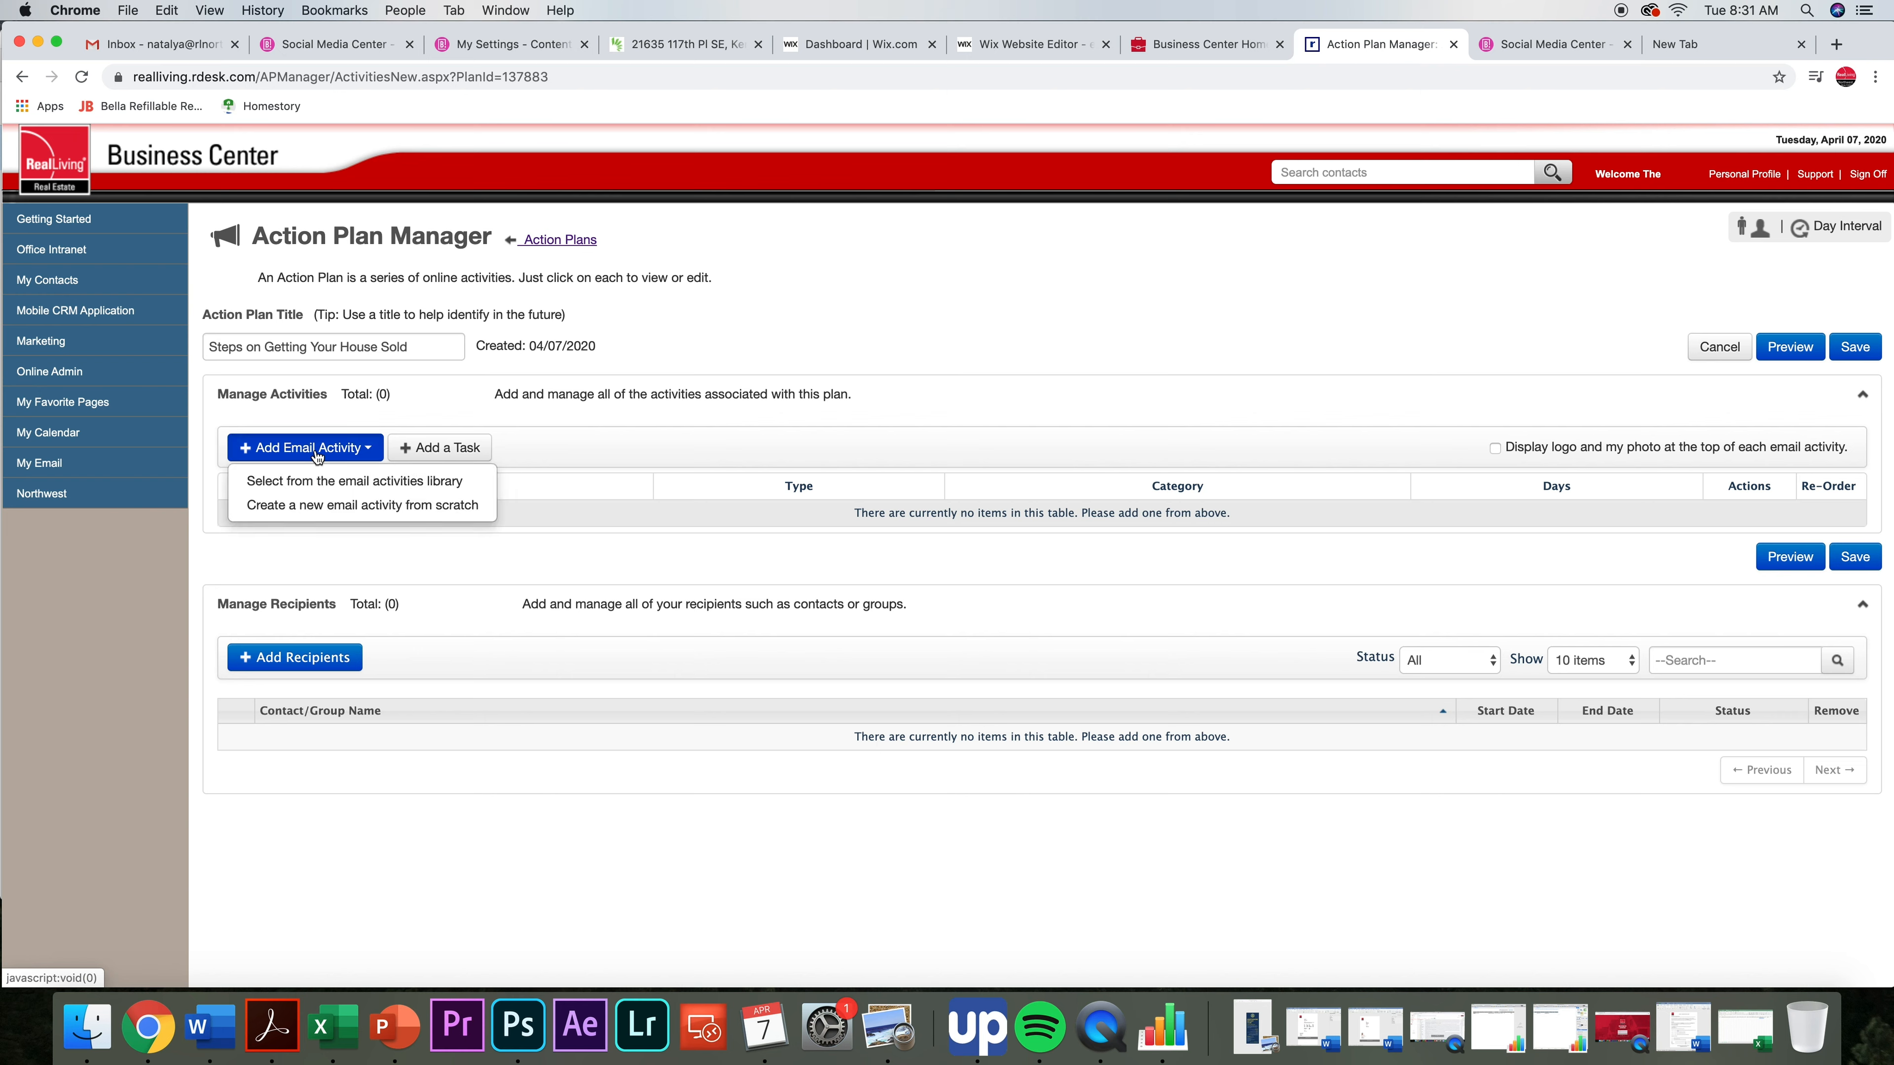
pyautogui.click(355, 480)
pyautogui.scroll(-5, 1068, 380)
pyautogui.scroll(-10, 1068, 381)
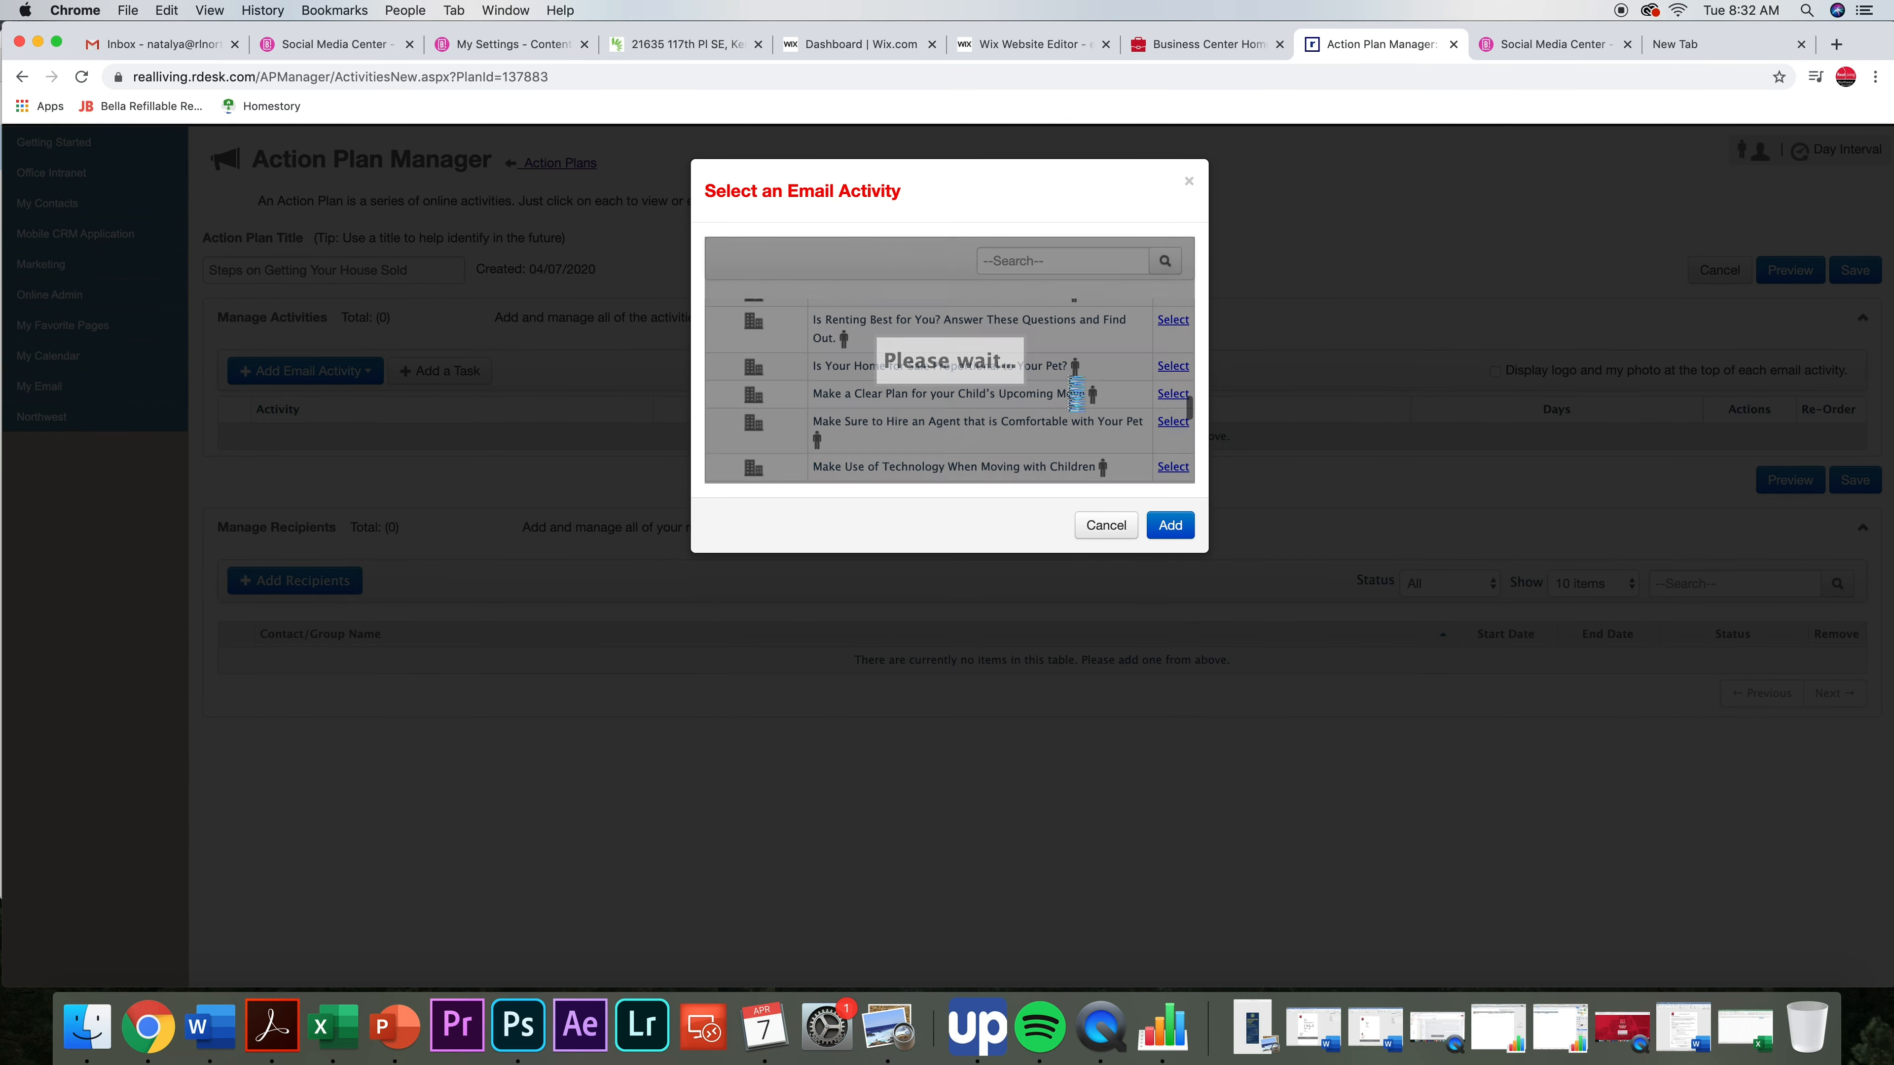
pyautogui.scroll(-10, 1076, 393)
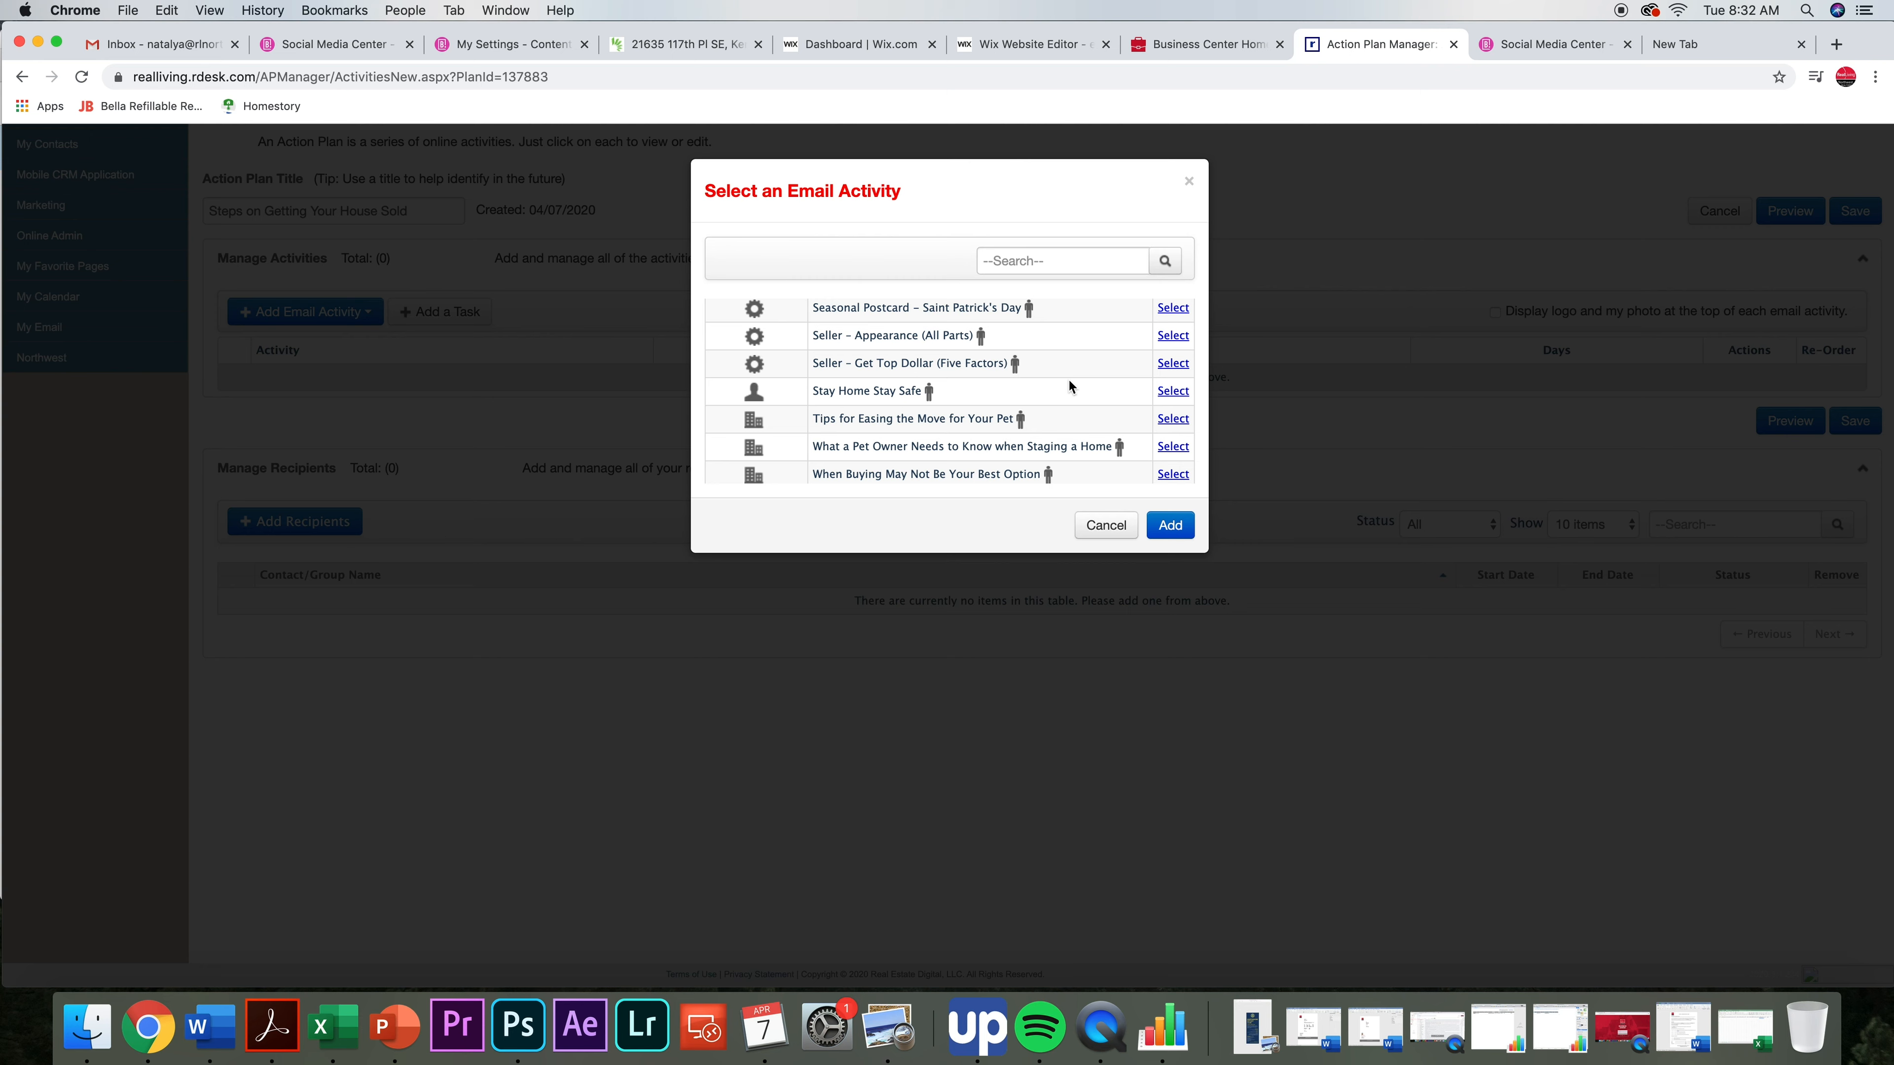
pyautogui.scroll(3, 1068, 380)
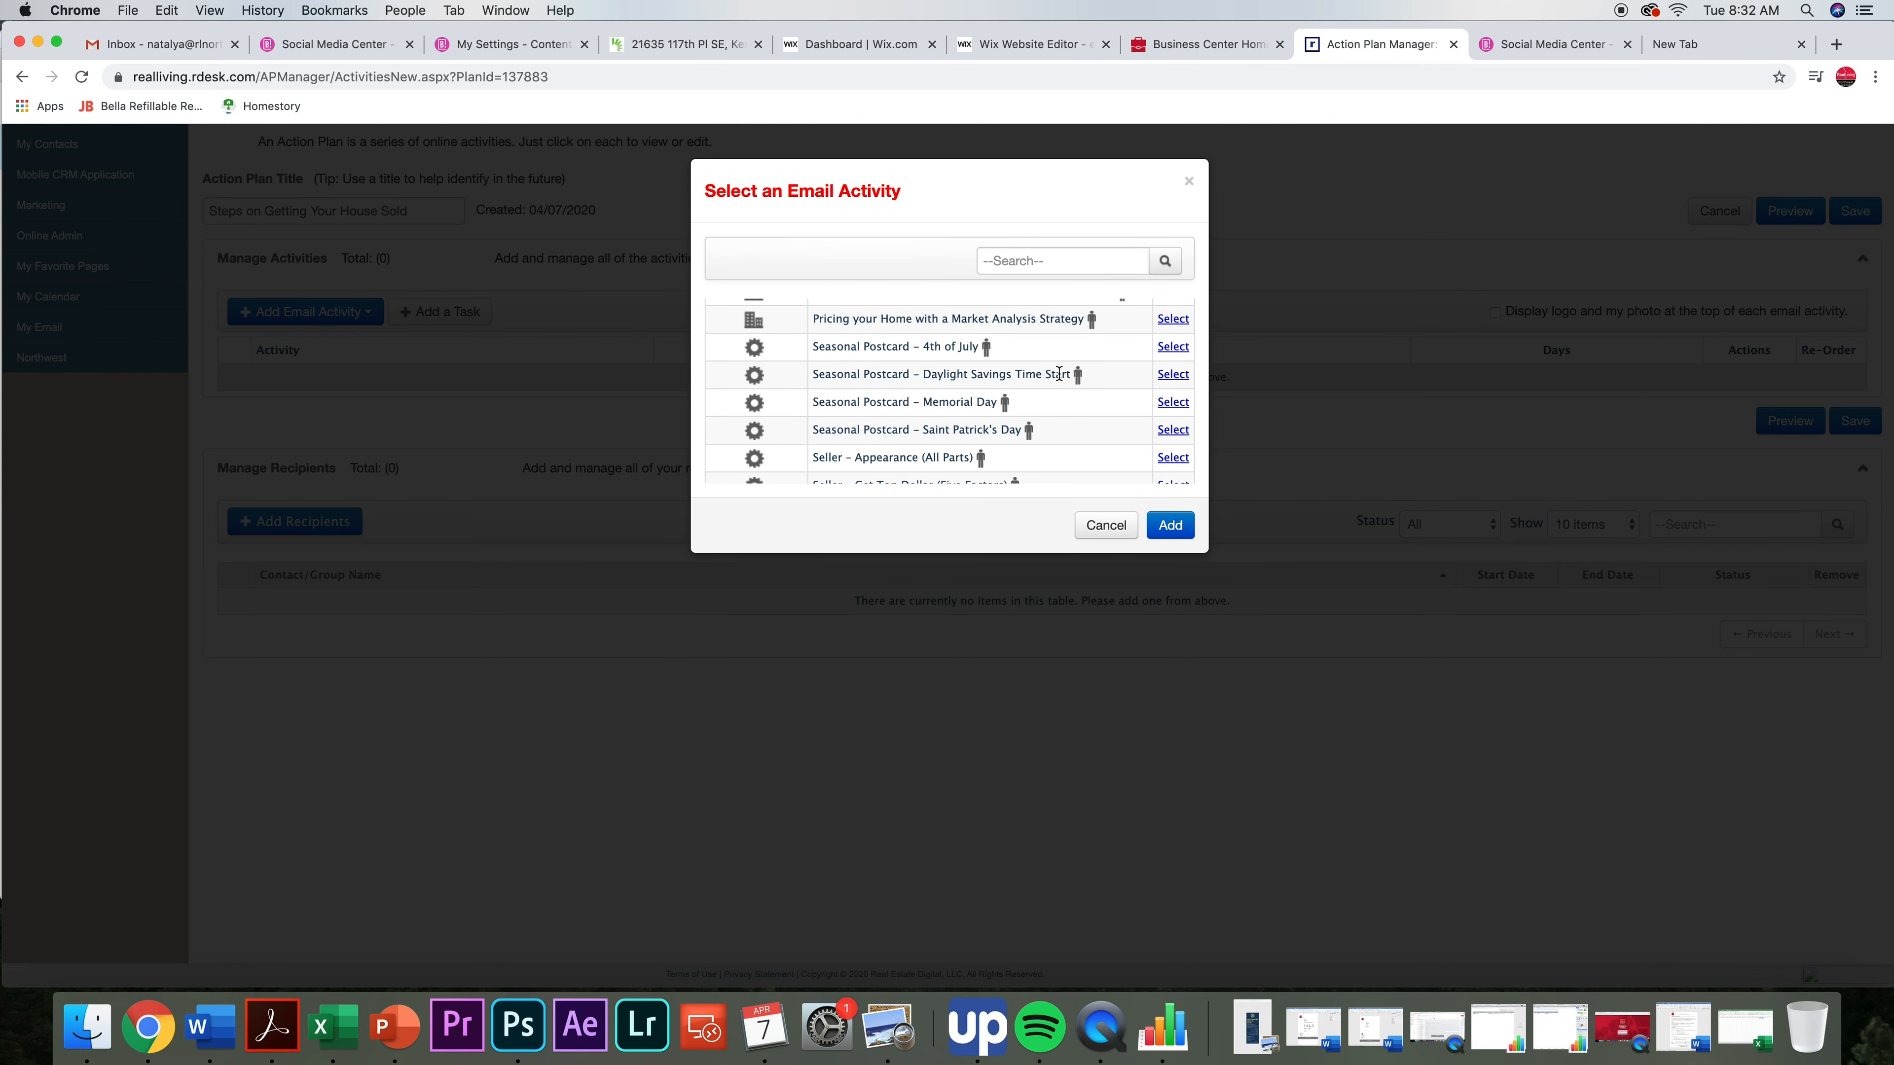
pyautogui.scroll(6, 1059, 371)
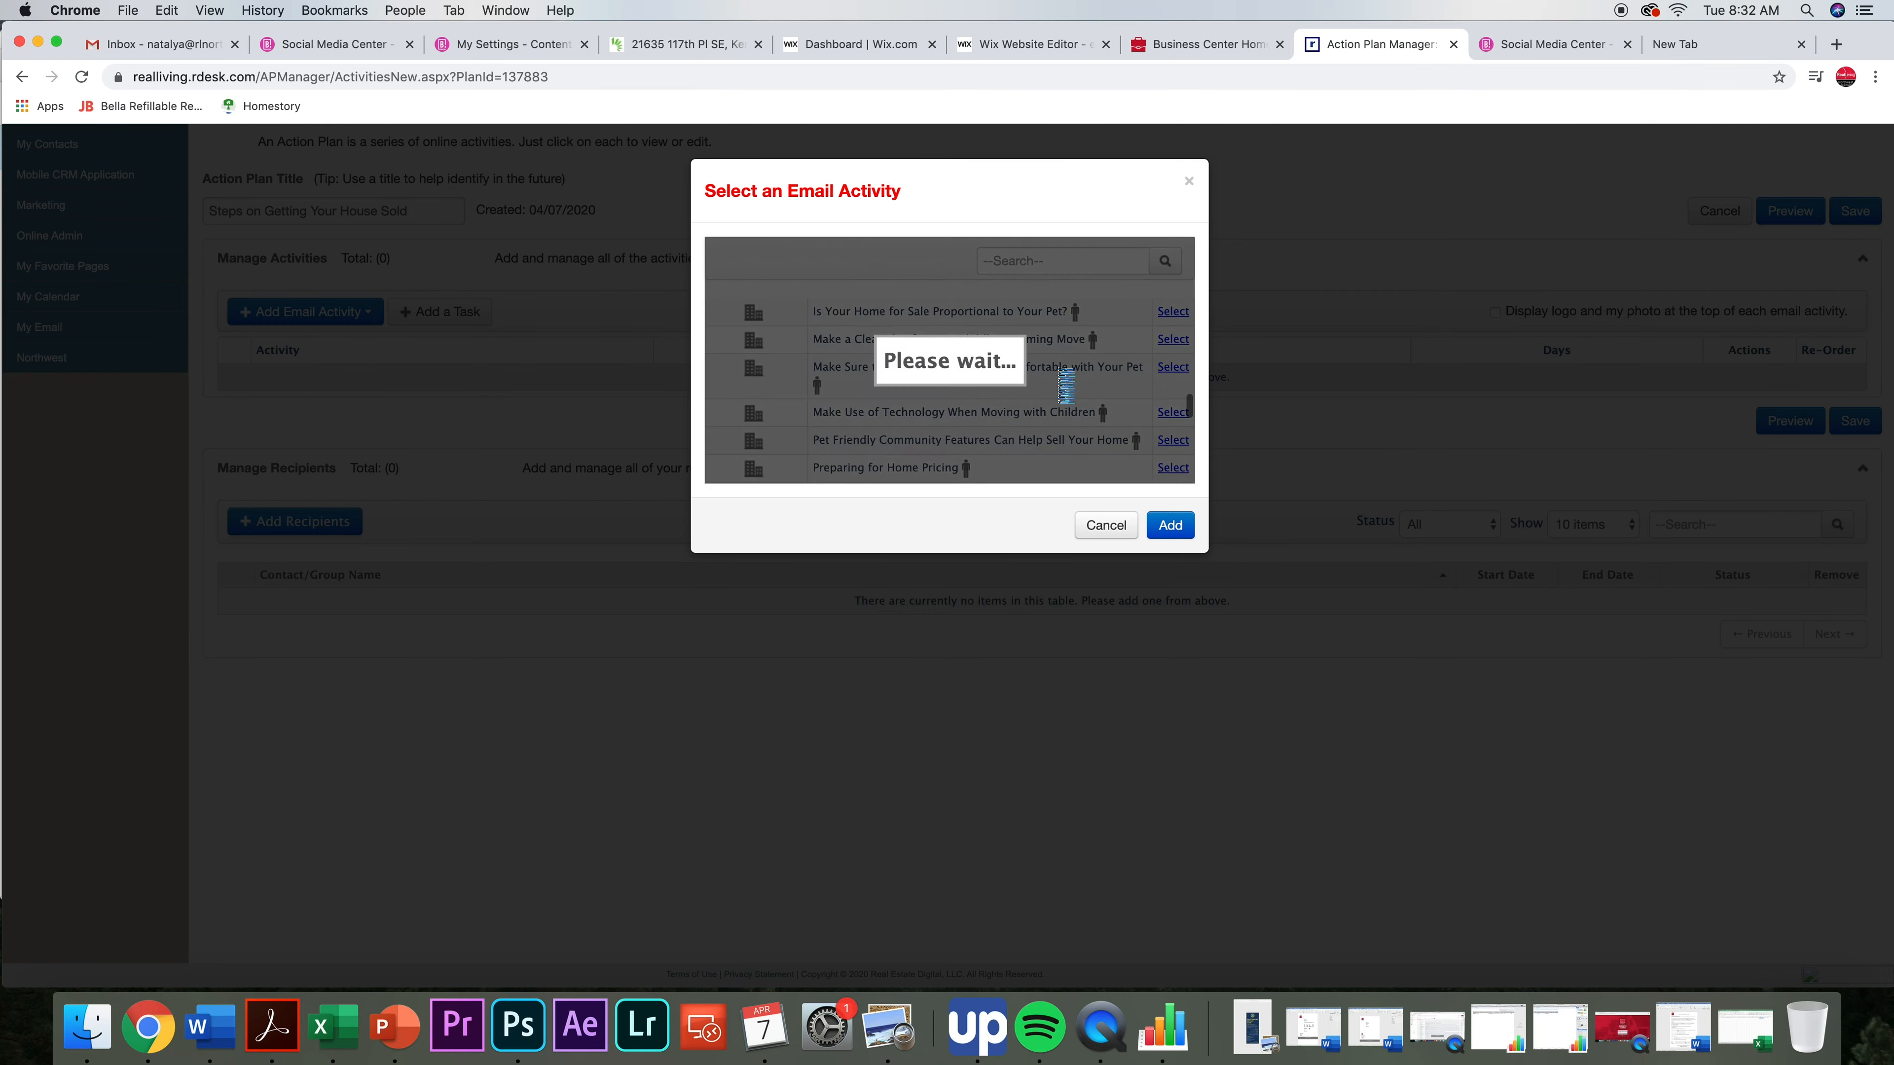
pyautogui.scroll(5, 1059, 371)
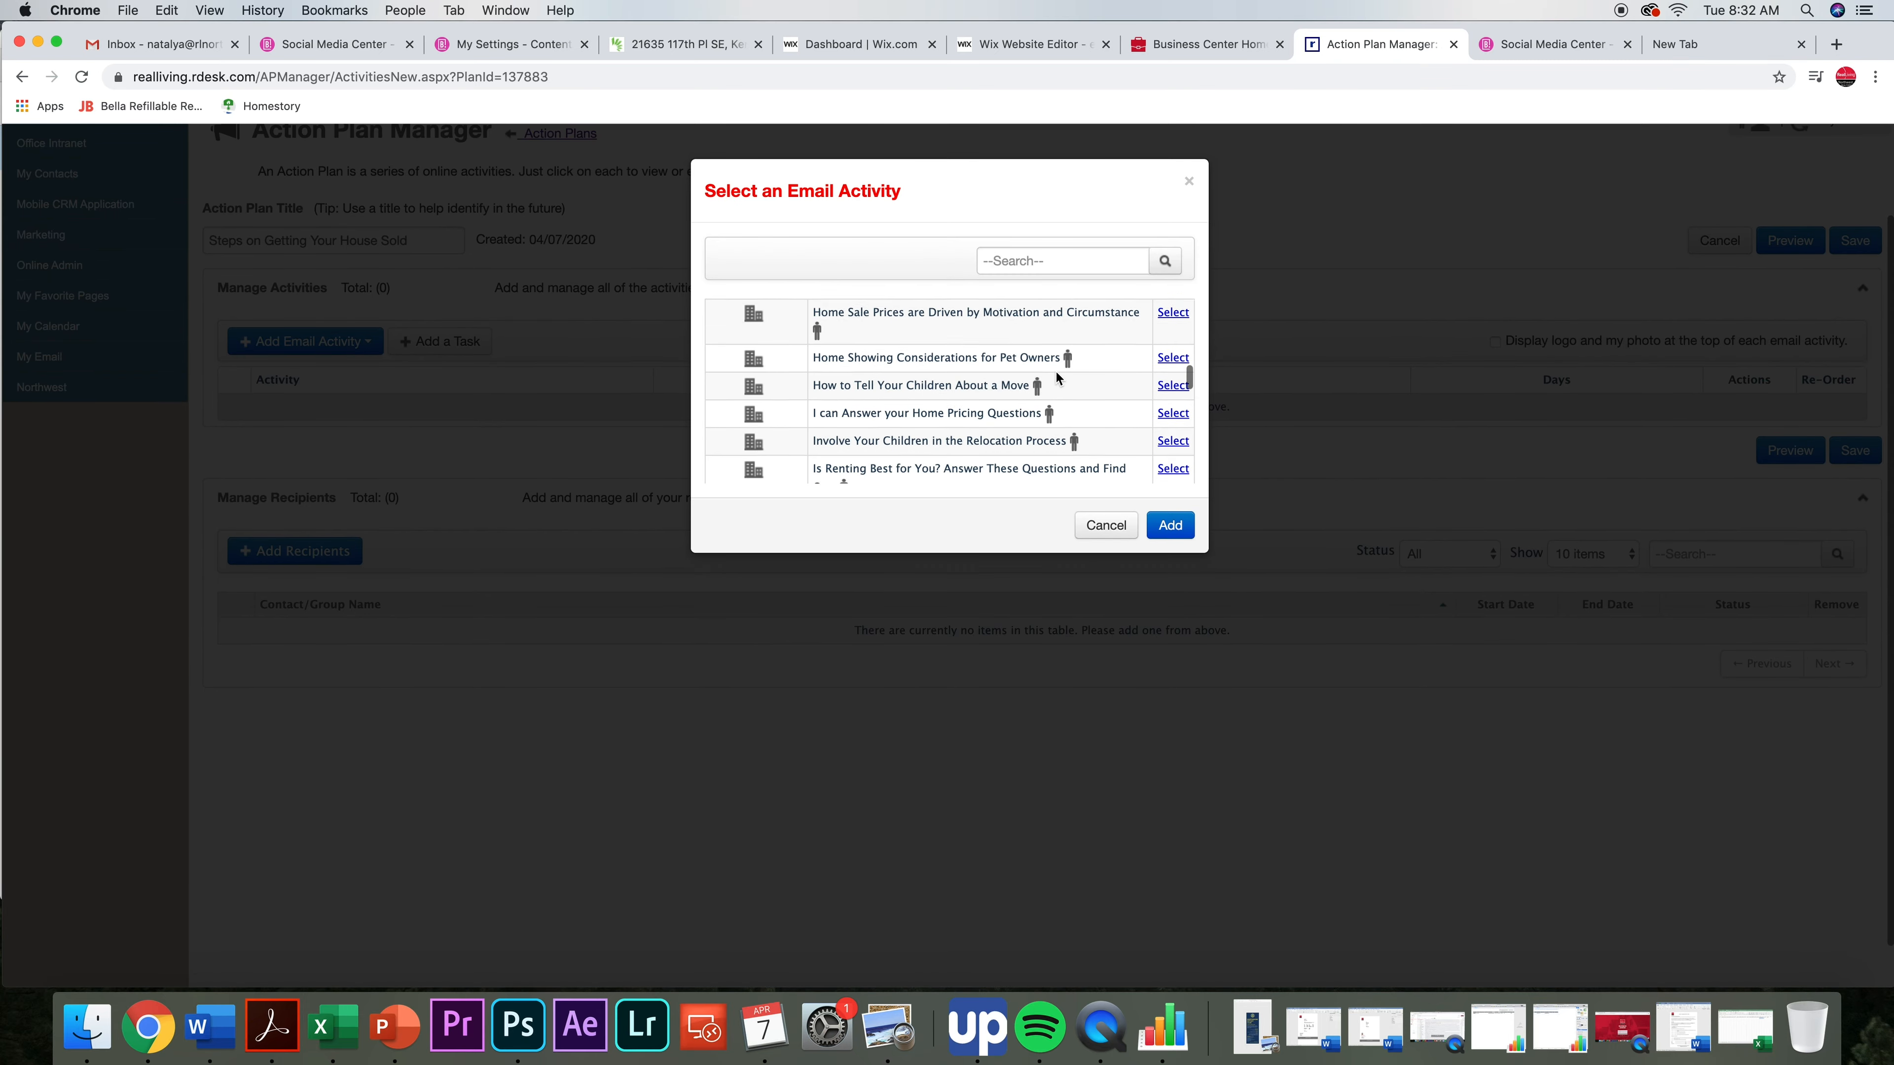
pyautogui.scroll(-5, 1058, 373)
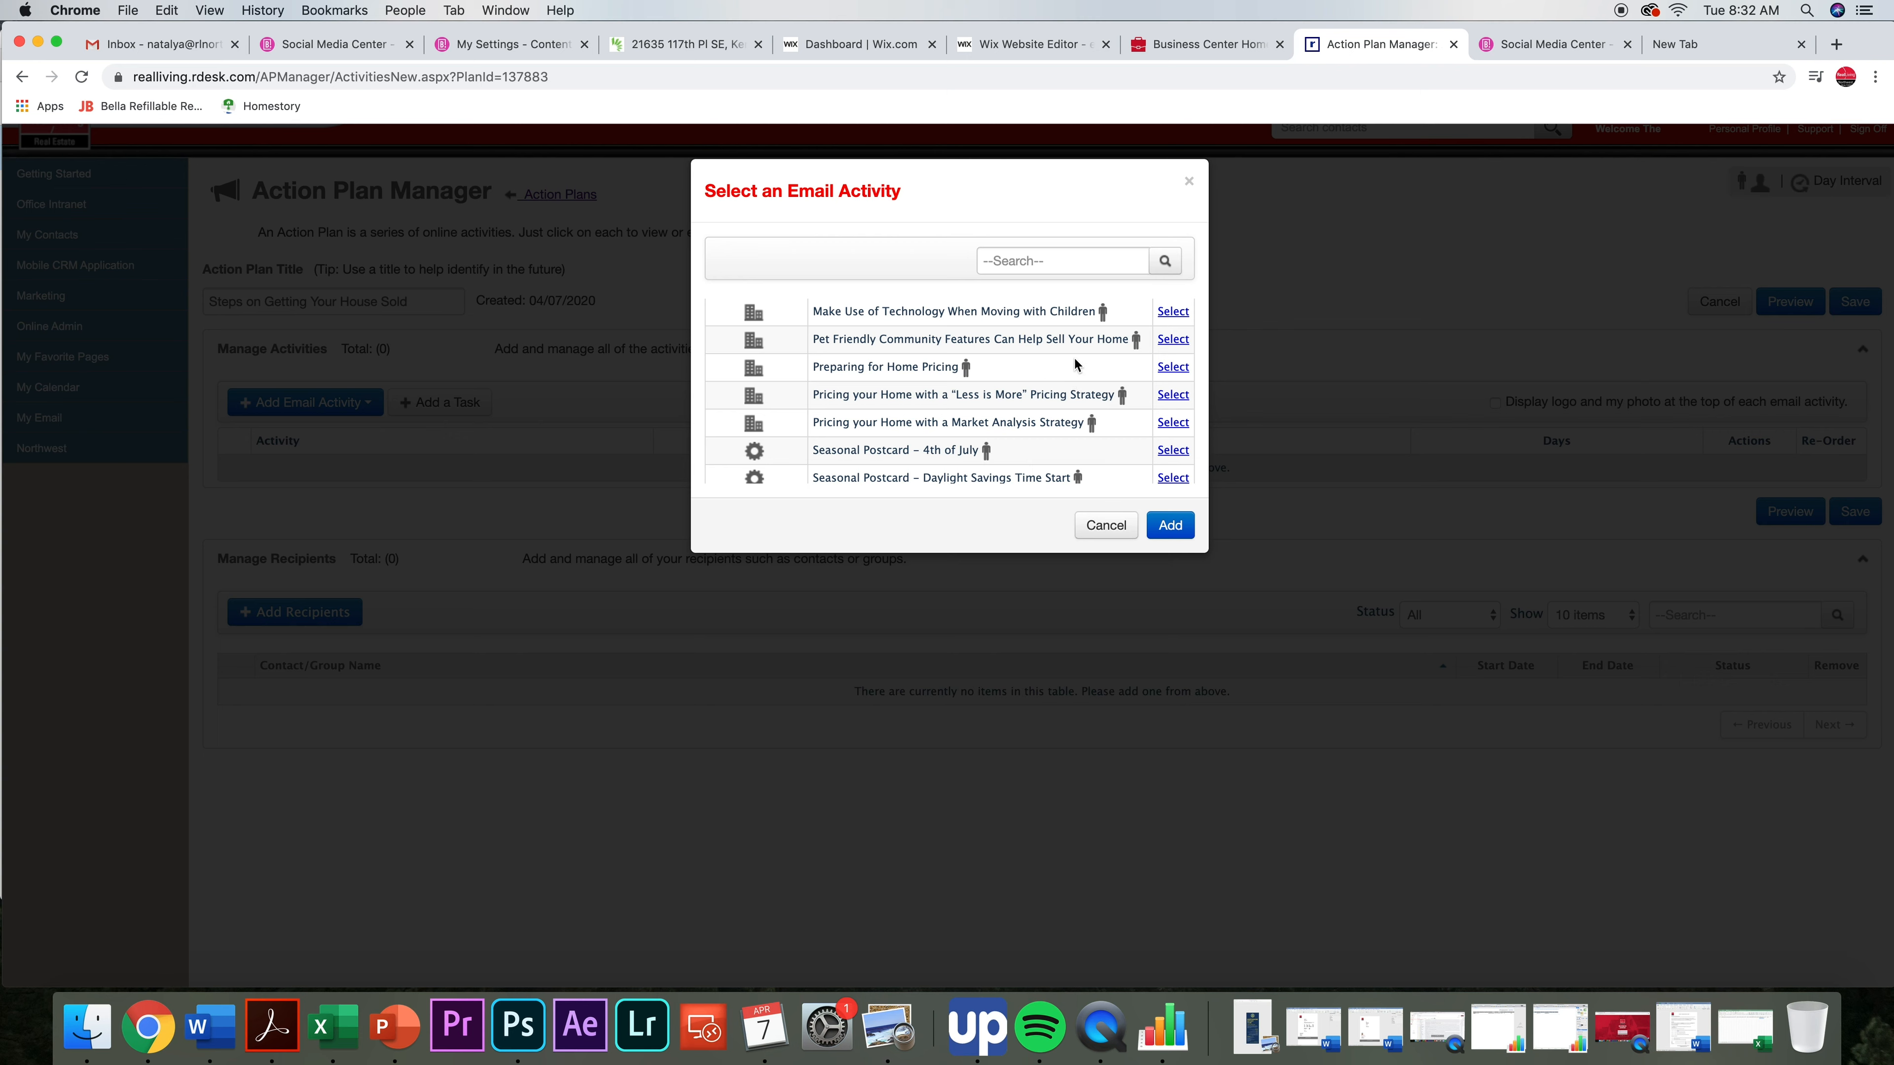
pyautogui.click(1176, 370)
pyautogui.click(1171, 525)
# - Add the library email activity "Pricing your Home with a "Less is More" Pricing Strategy" to the plan
pyautogui.click(364, 403)
pyautogui.click(387, 435)
pyautogui.scroll(-5, 1010, 381)
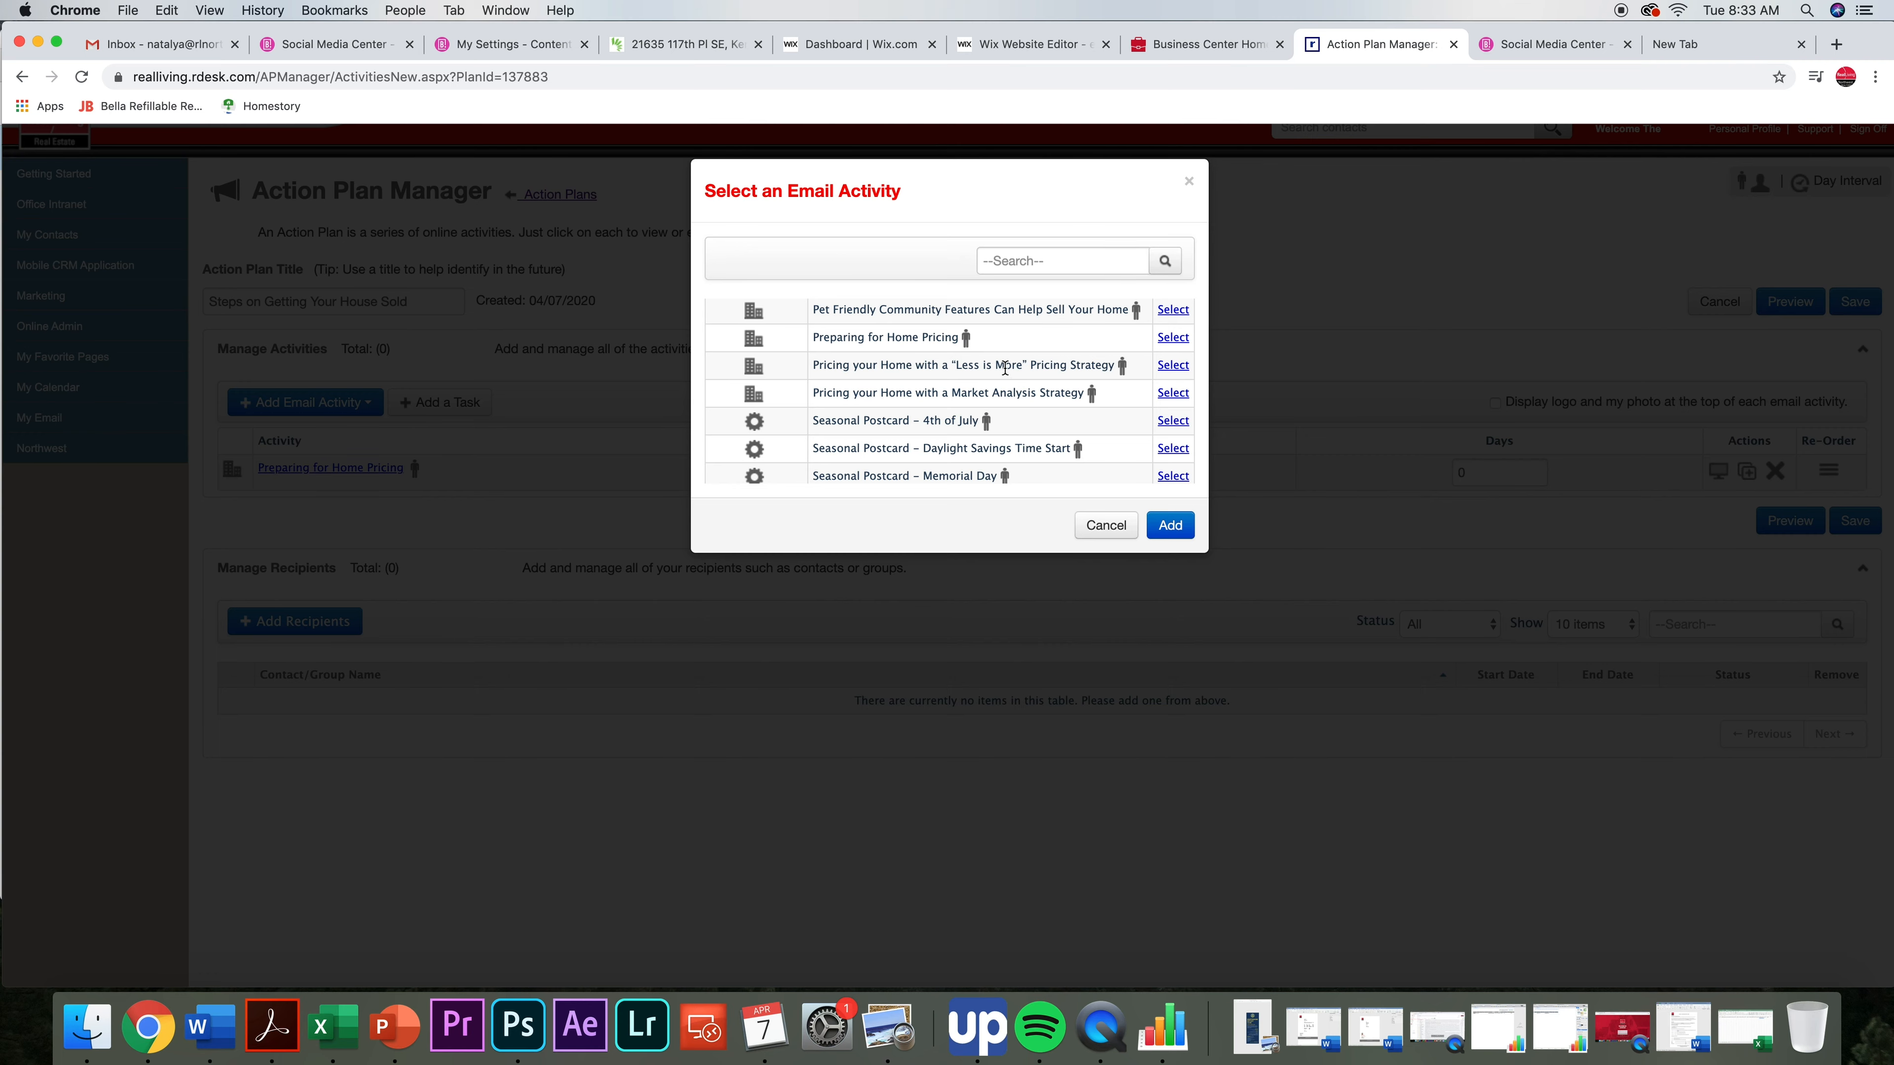
pyautogui.click(1168, 367)
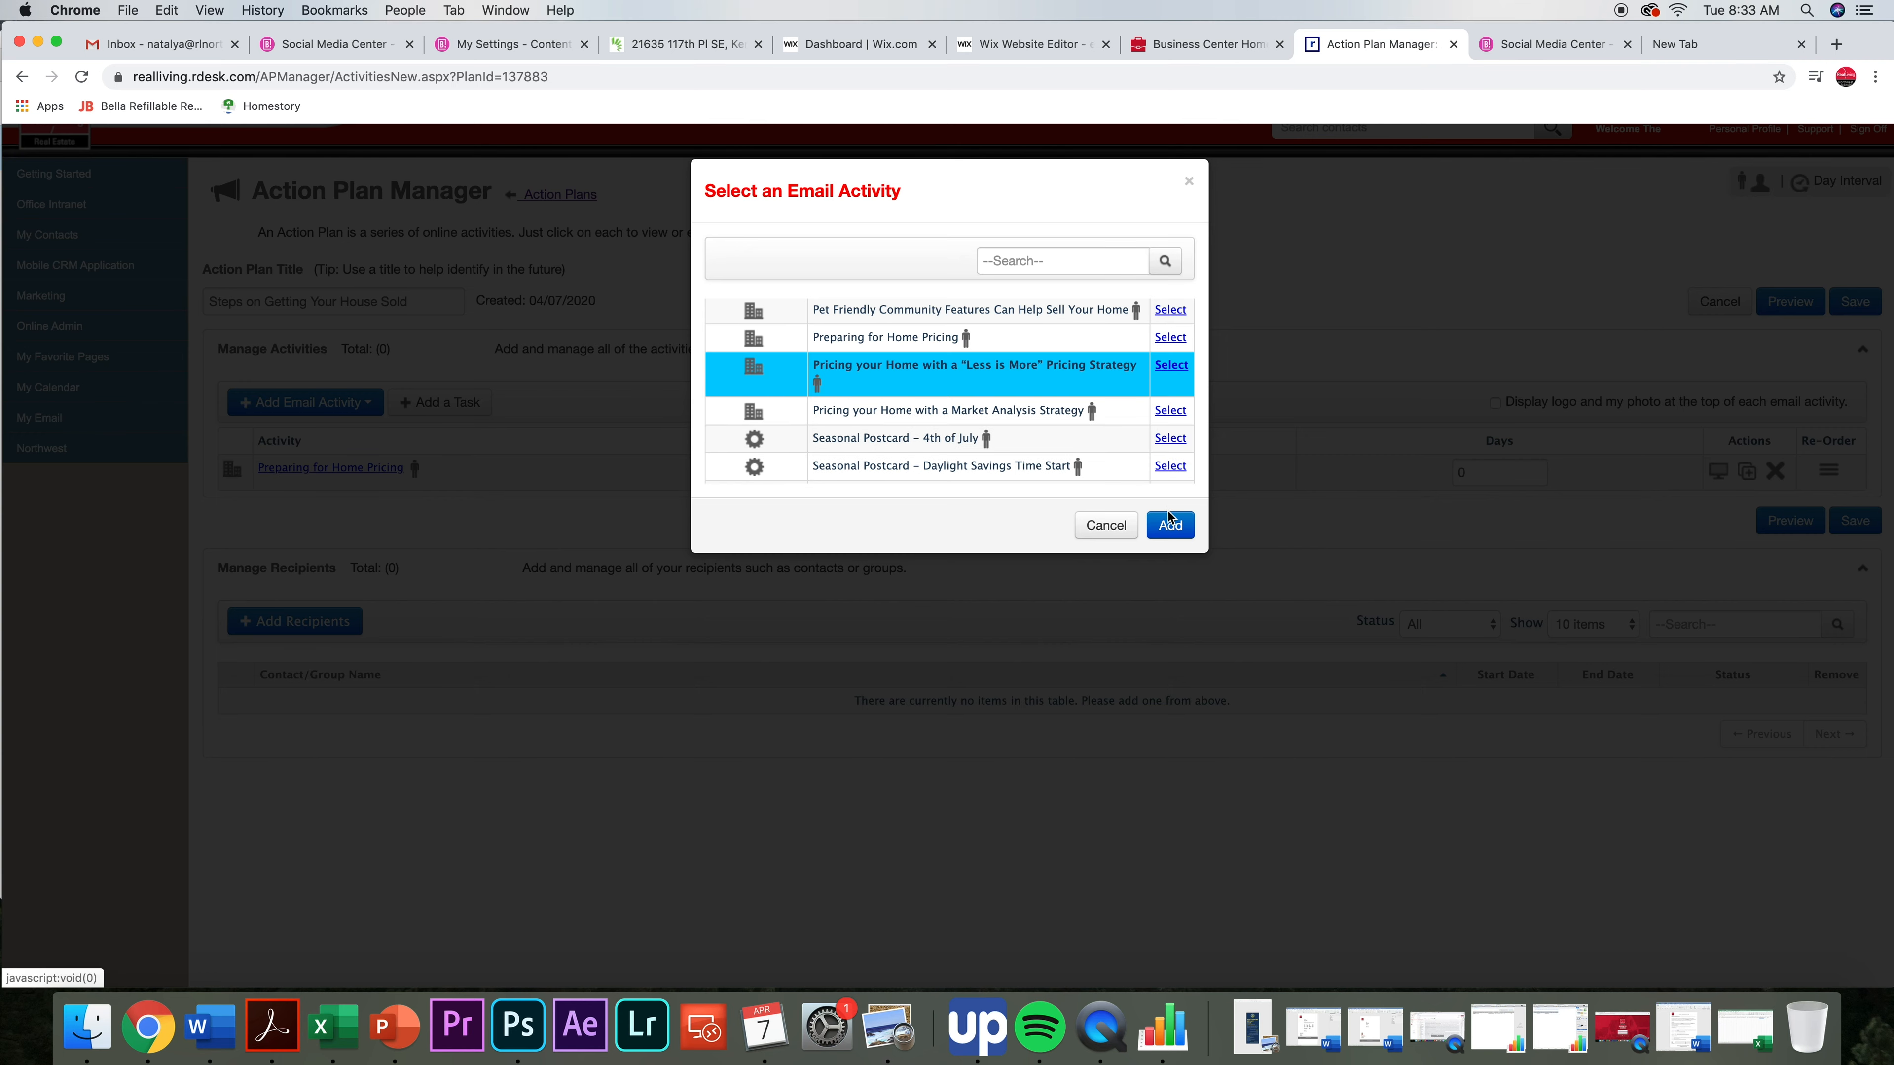
pyautogui.click(1168, 527)
# - Add the library email activity "Pricing your Home with a Market Analysis Strategy" to the plan
pyautogui.click(294, 403)
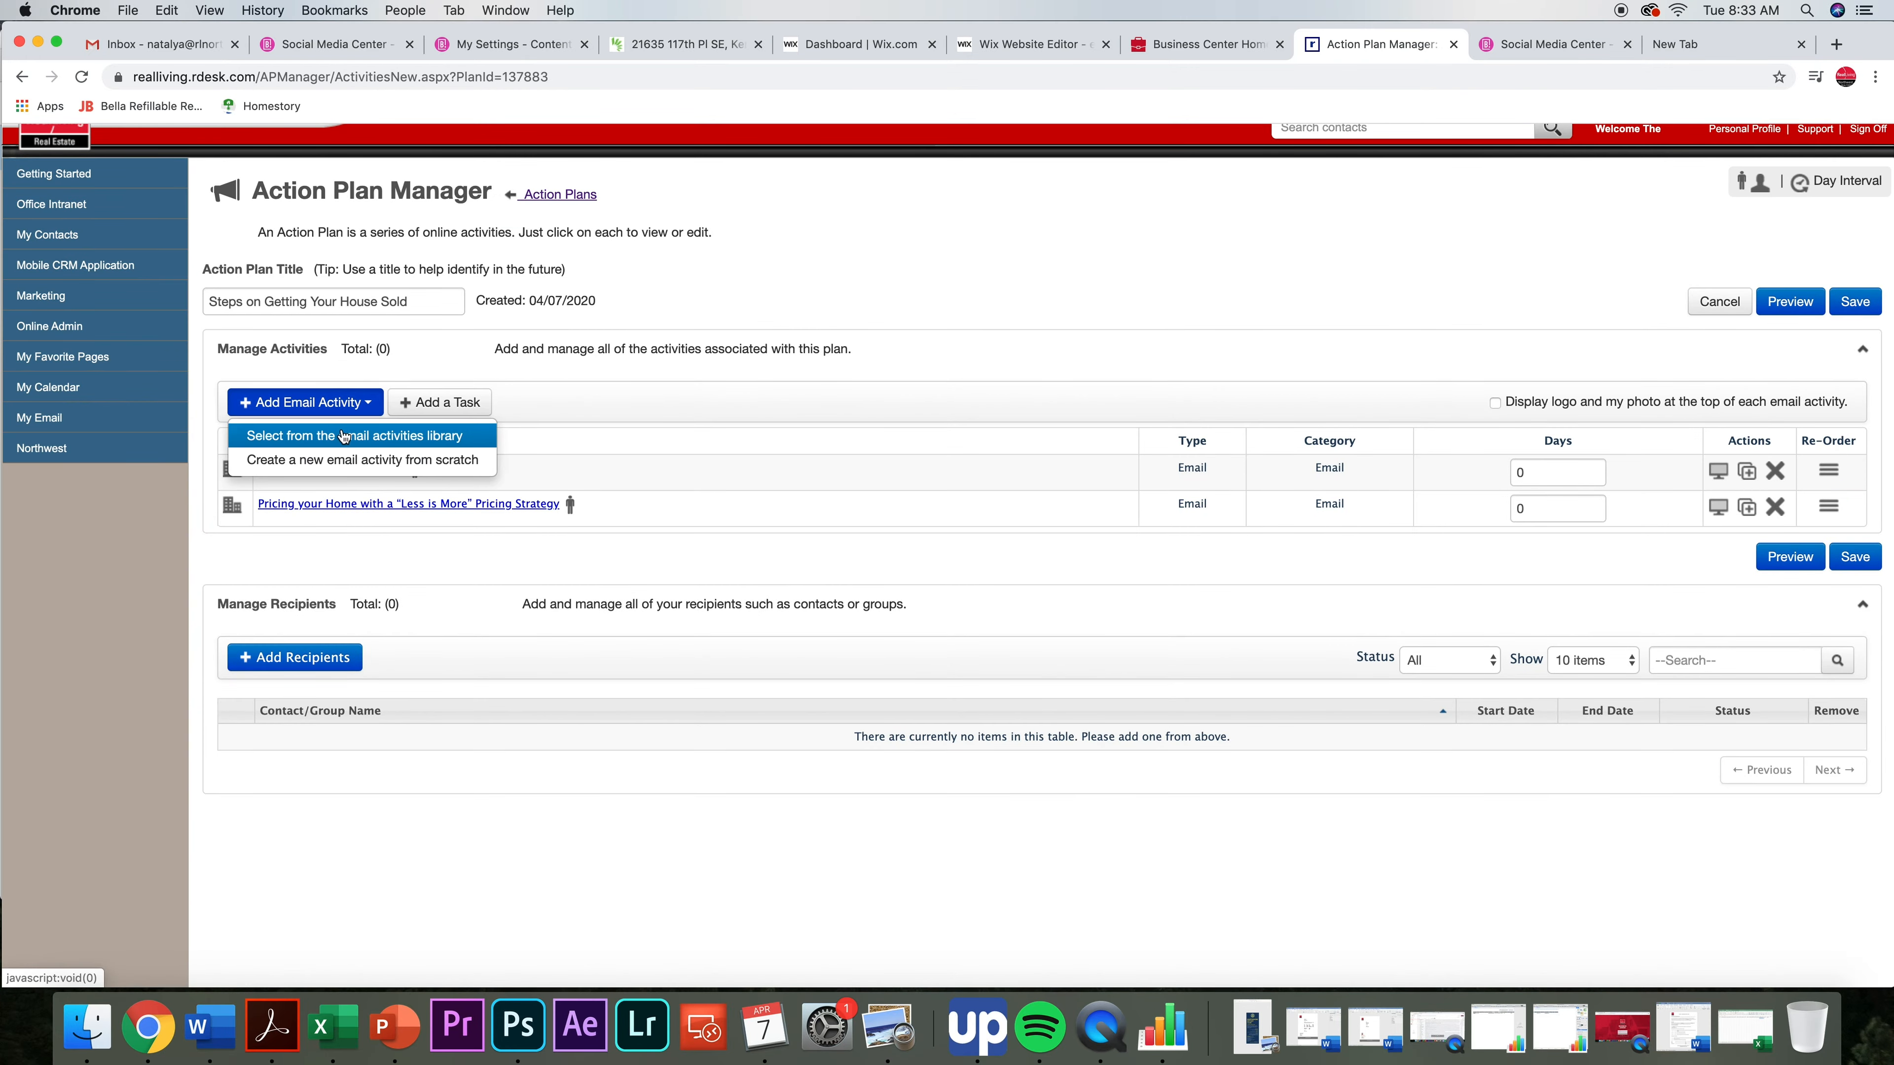
pyautogui.click(345, 438)
pyautogui.scroll(-5, 959, 431)
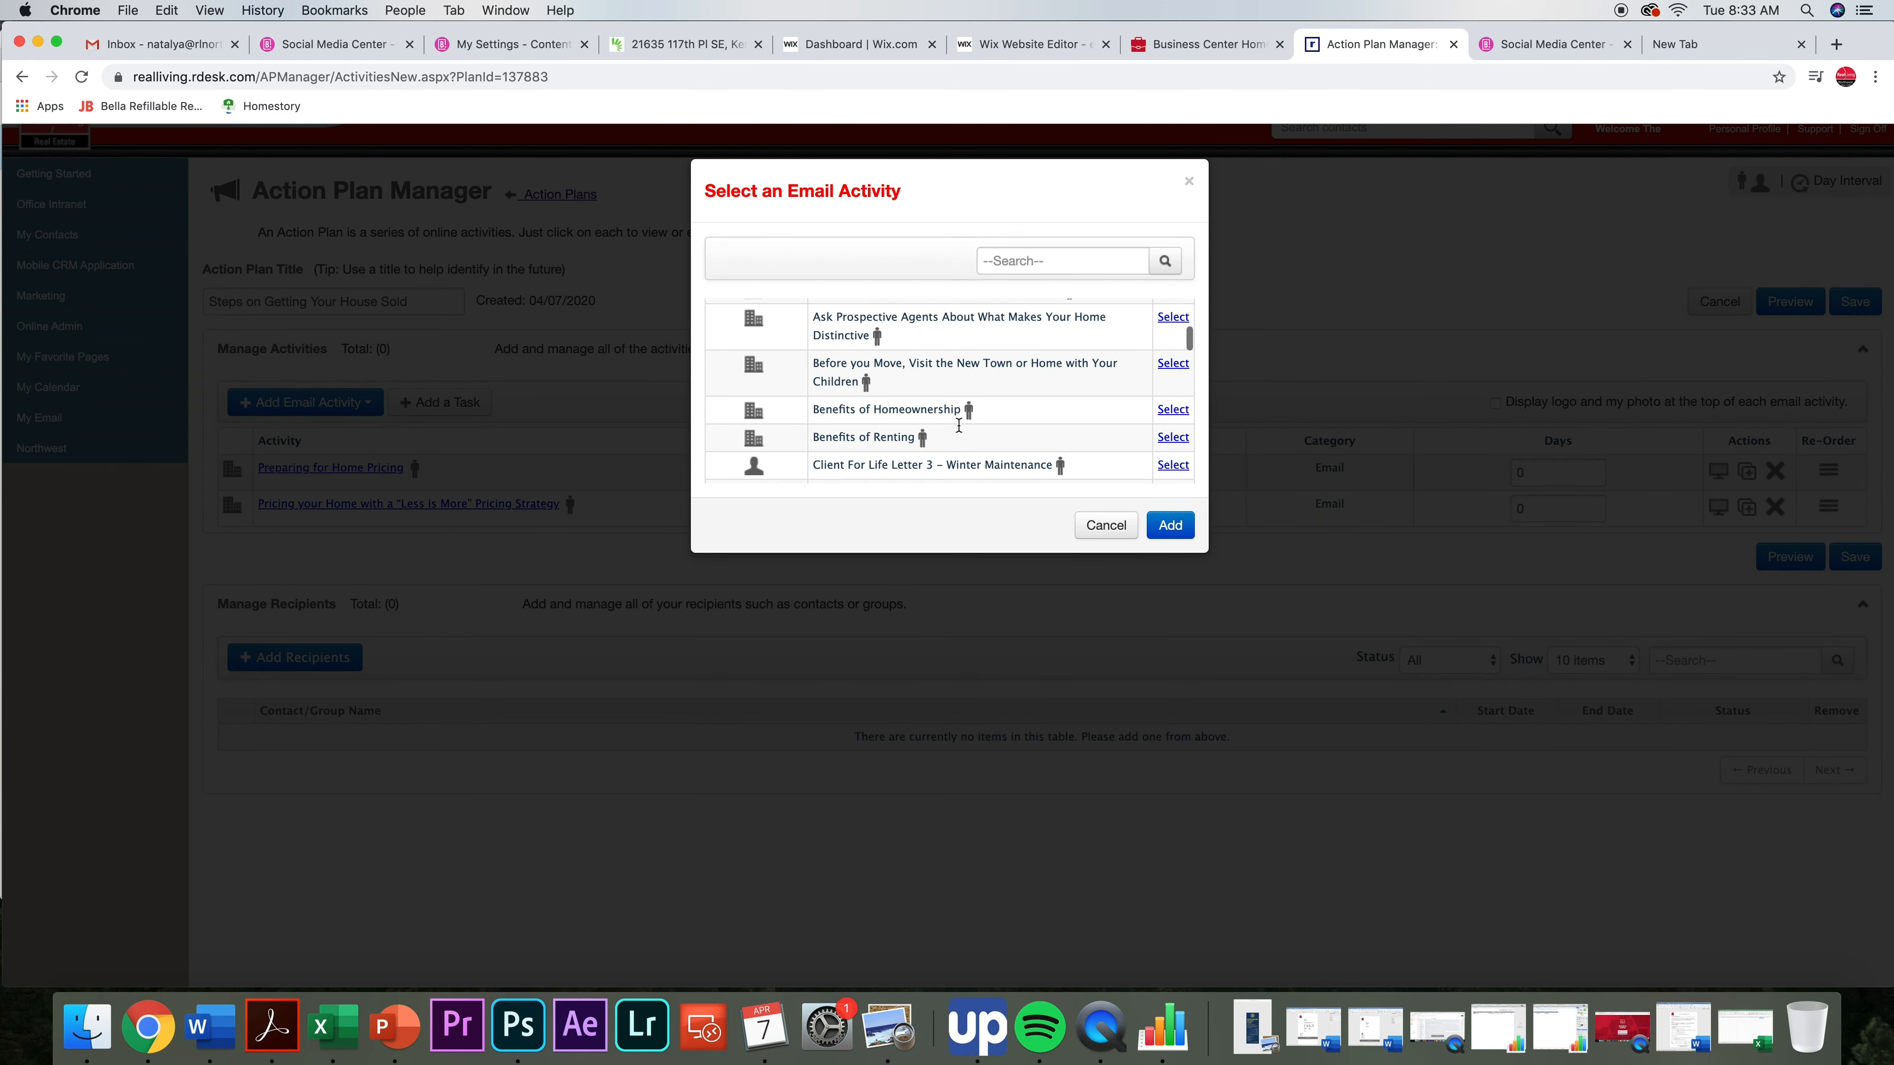
pyautogui.scroll(-10, 959, 431)
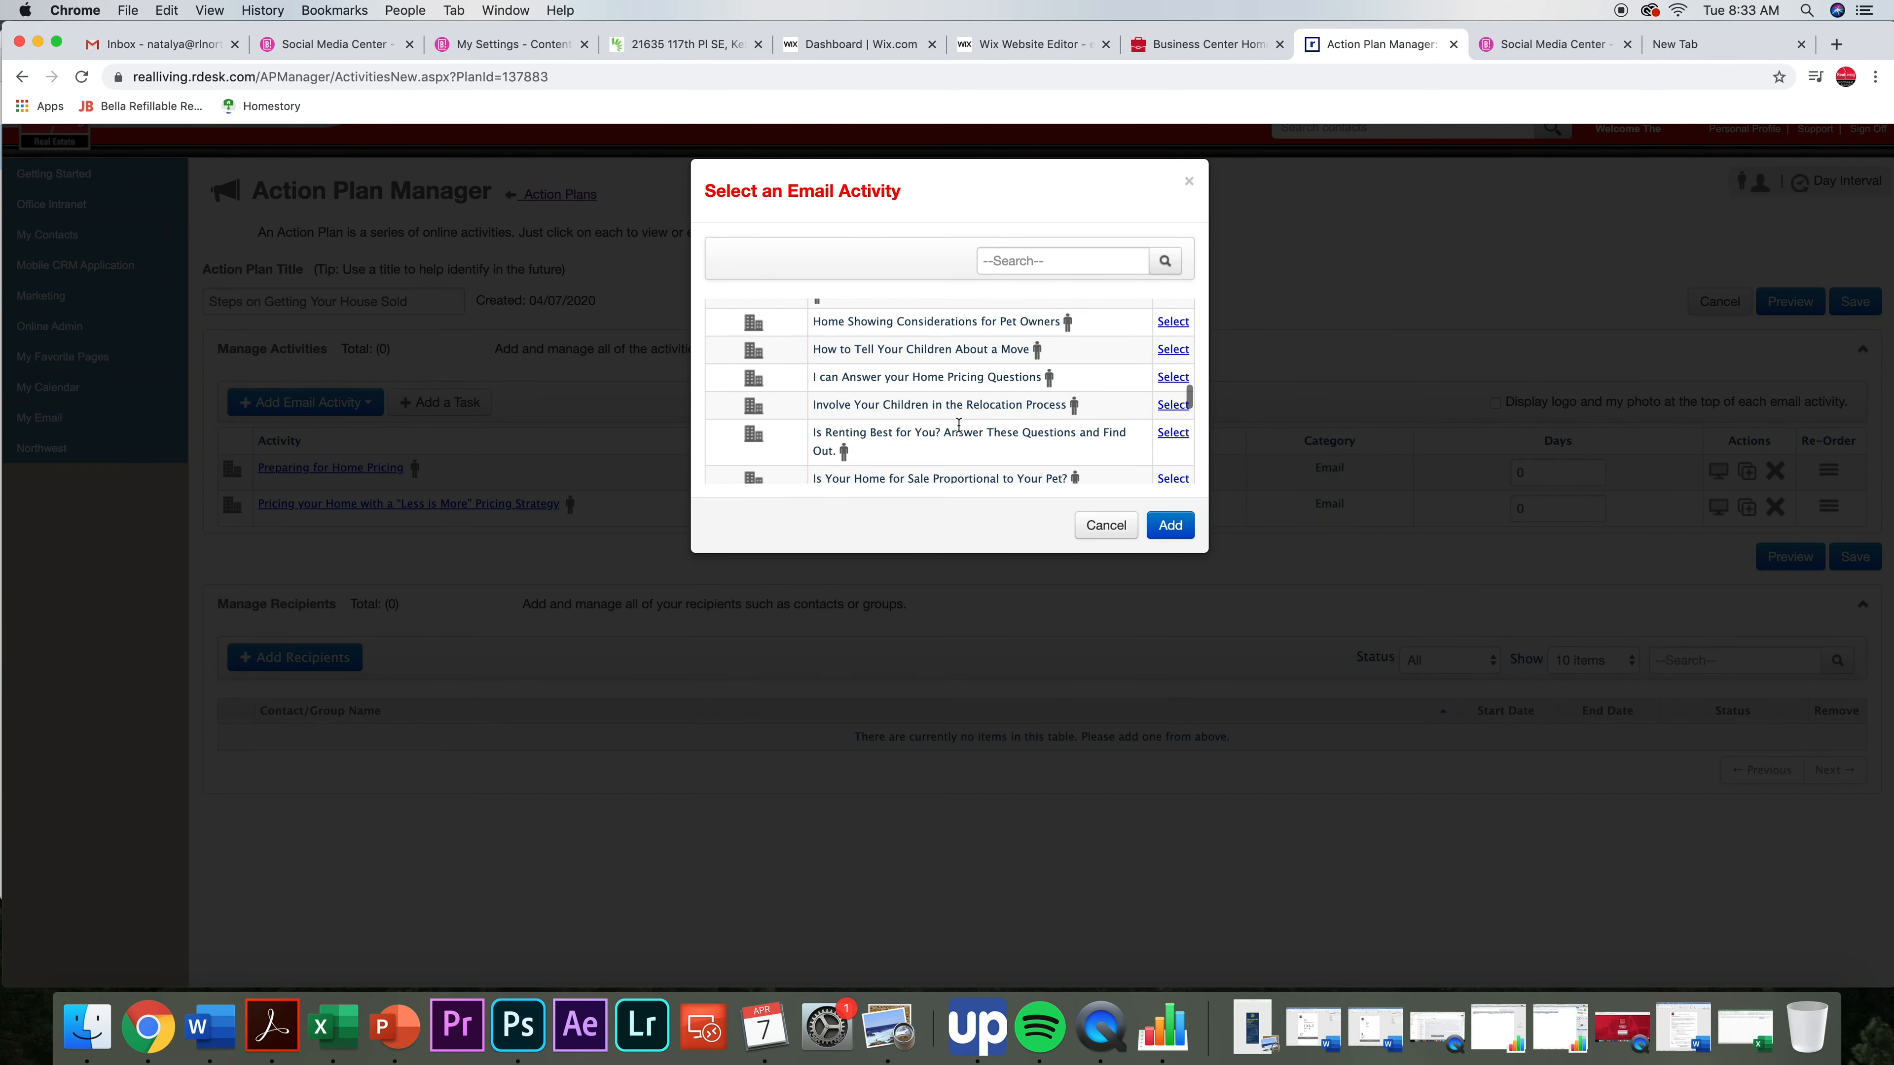
pyautogui.scroll(-5, 966, 439)
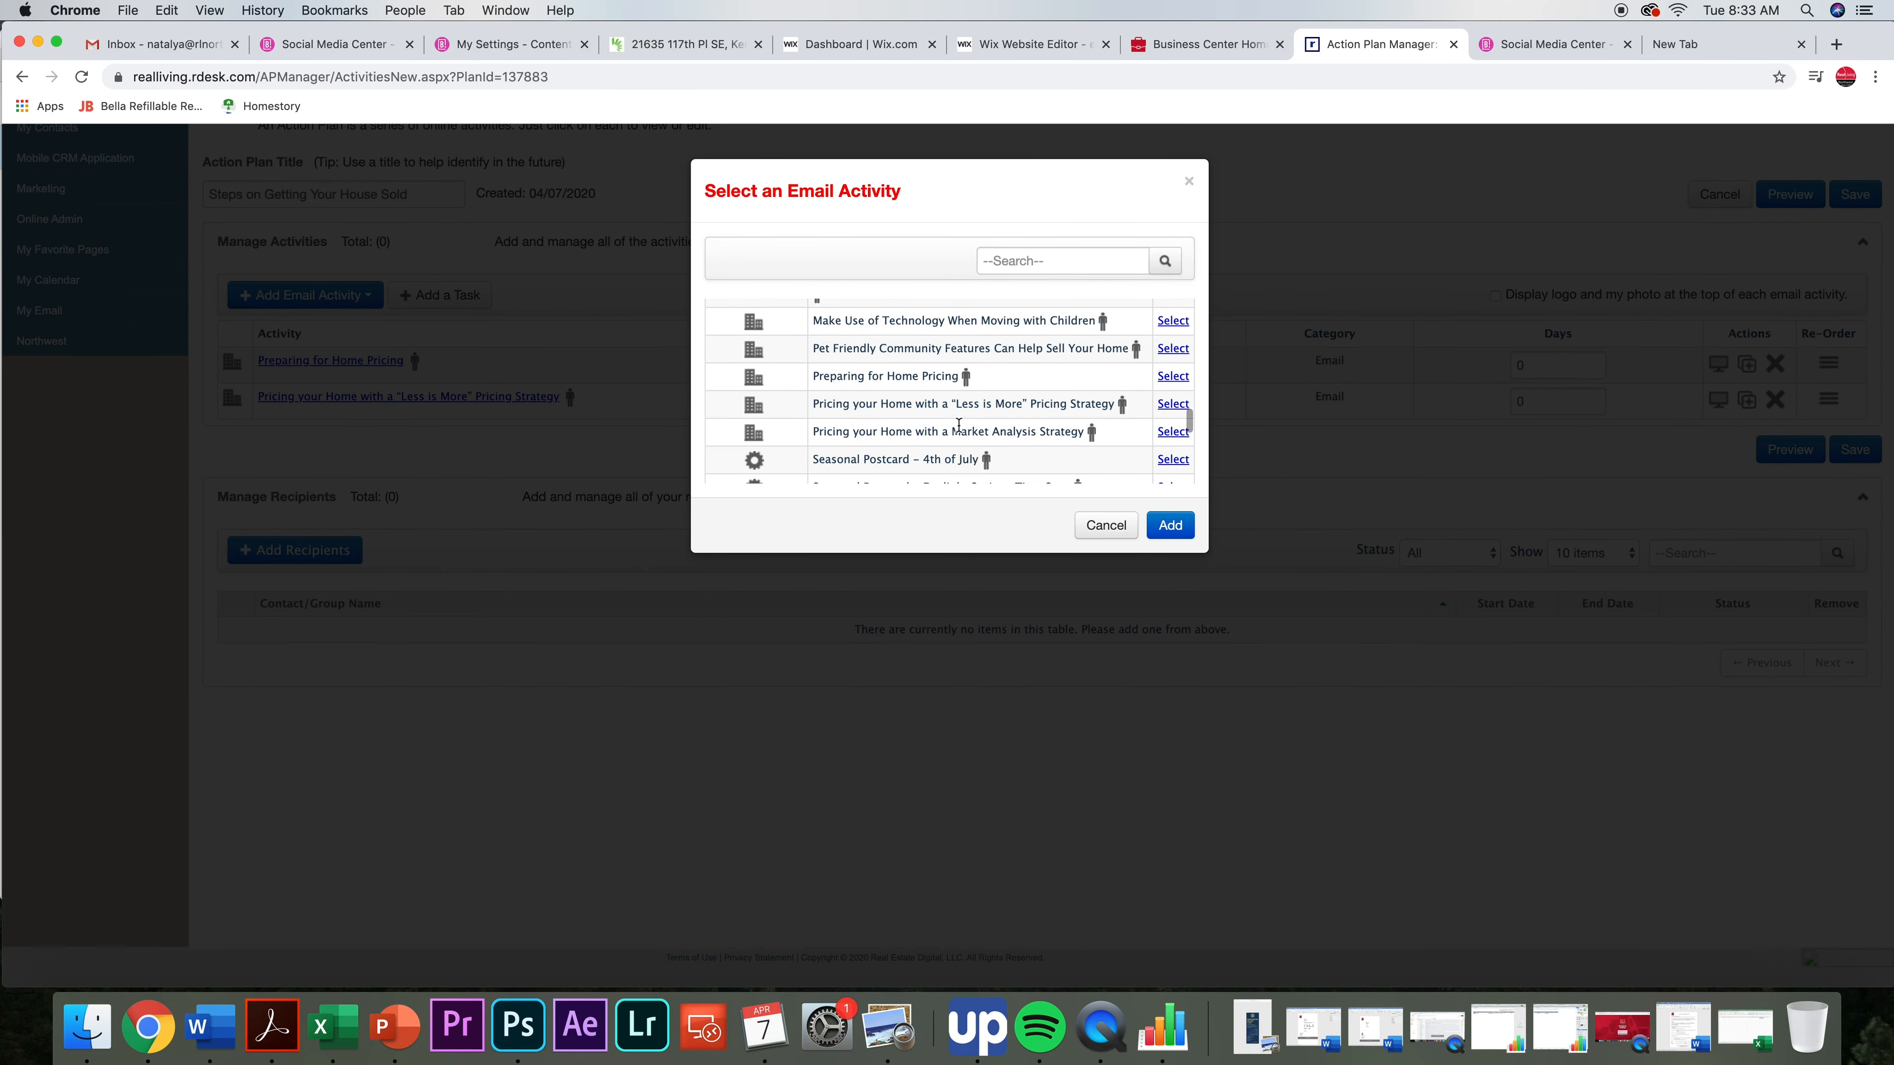
pyautogui.scroll(-4, 958, 424)
pyautogui.scroll(-2, 965, 428)
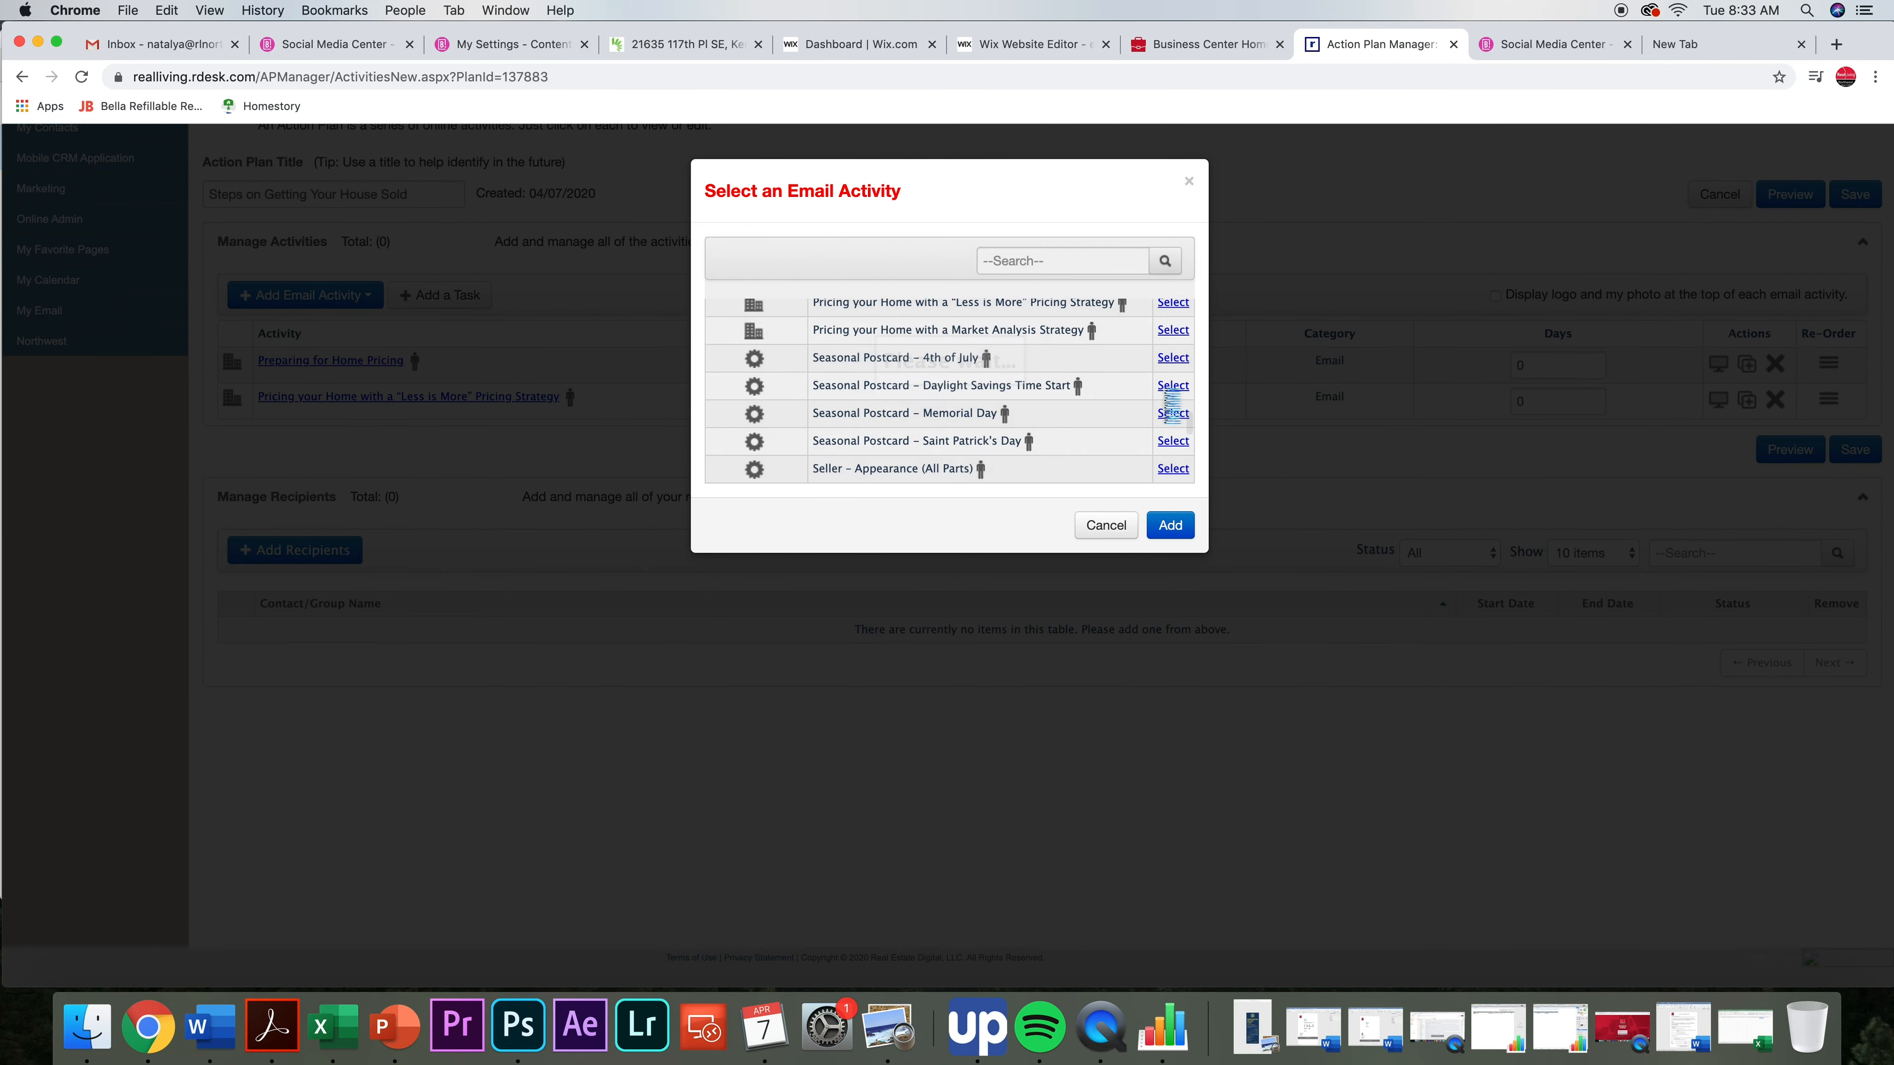
pyautogui.click(1171, 345)
pyautogui.click(1171, 525)
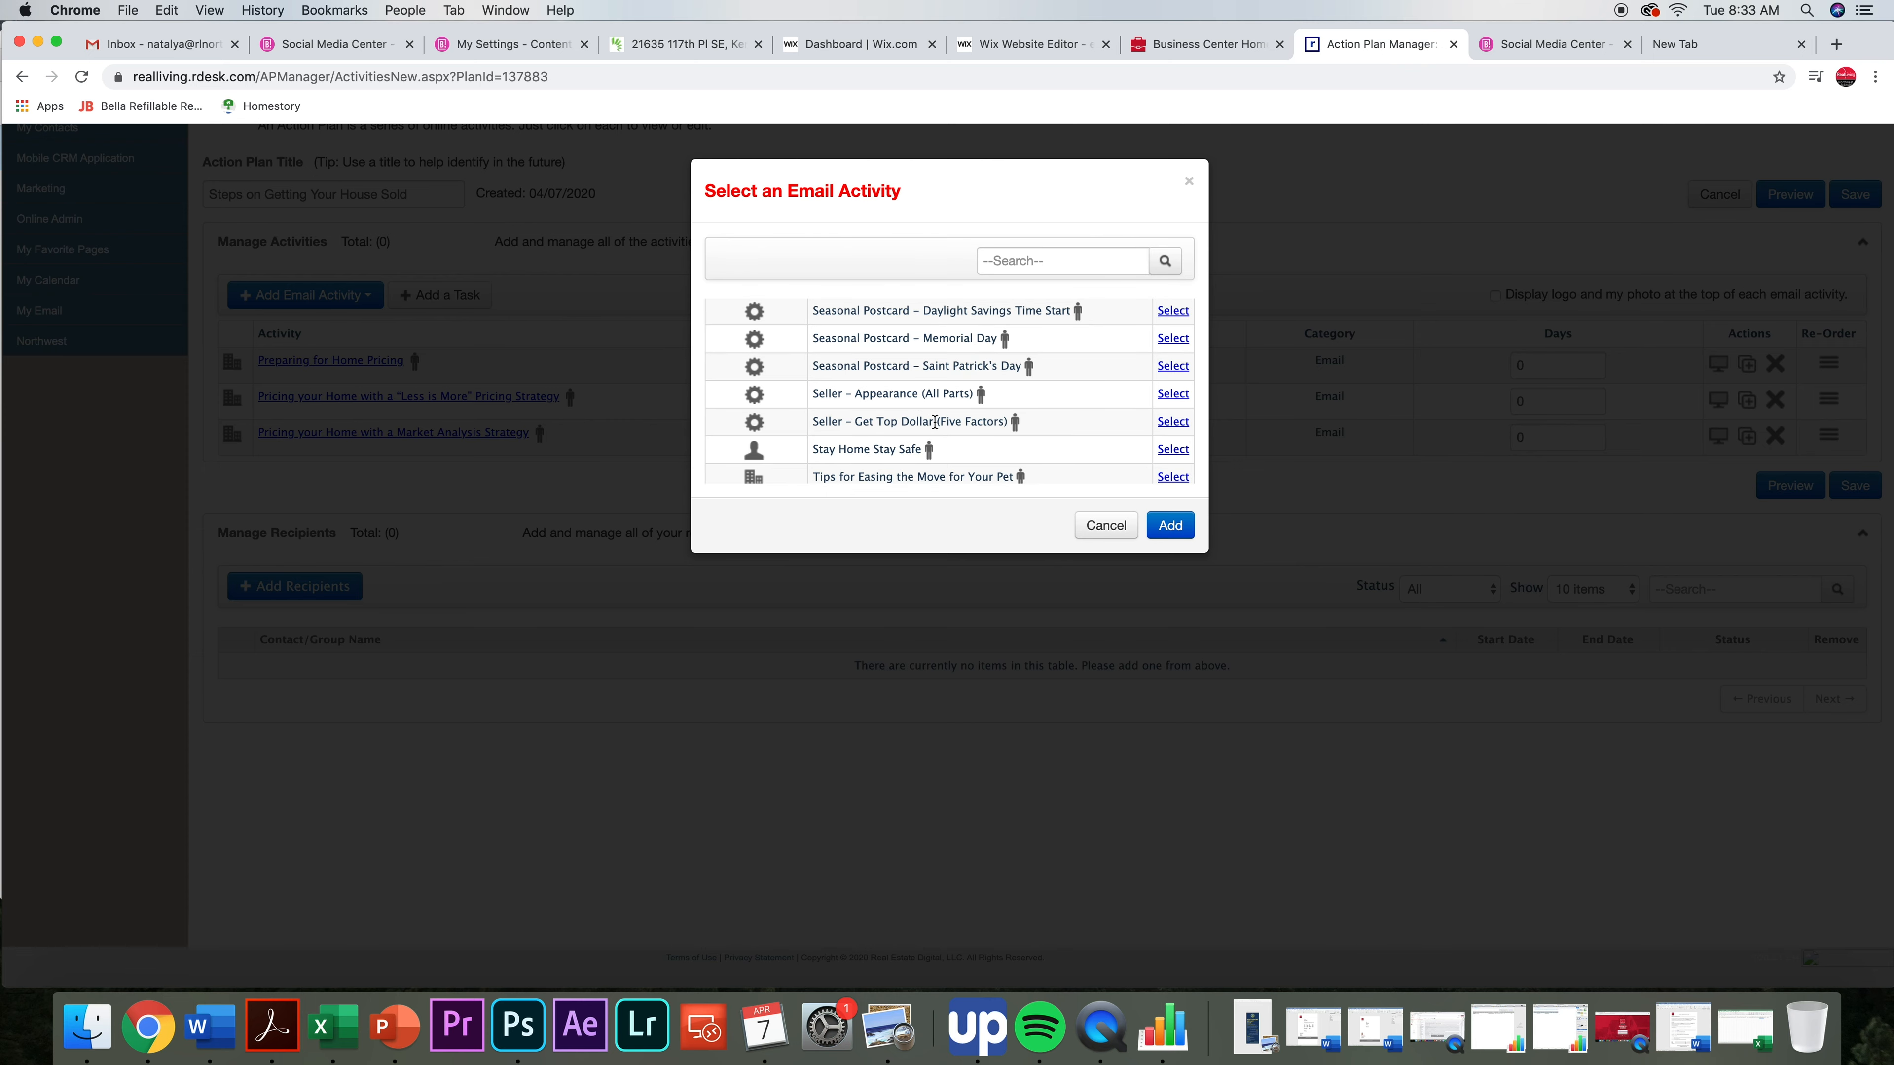
# - Add the library email activities "Seller – Get Top Dollar (Five Factors)" and "Seller – Appearance (All Parts)" to the plan
pyautogui.click(1171, 422)
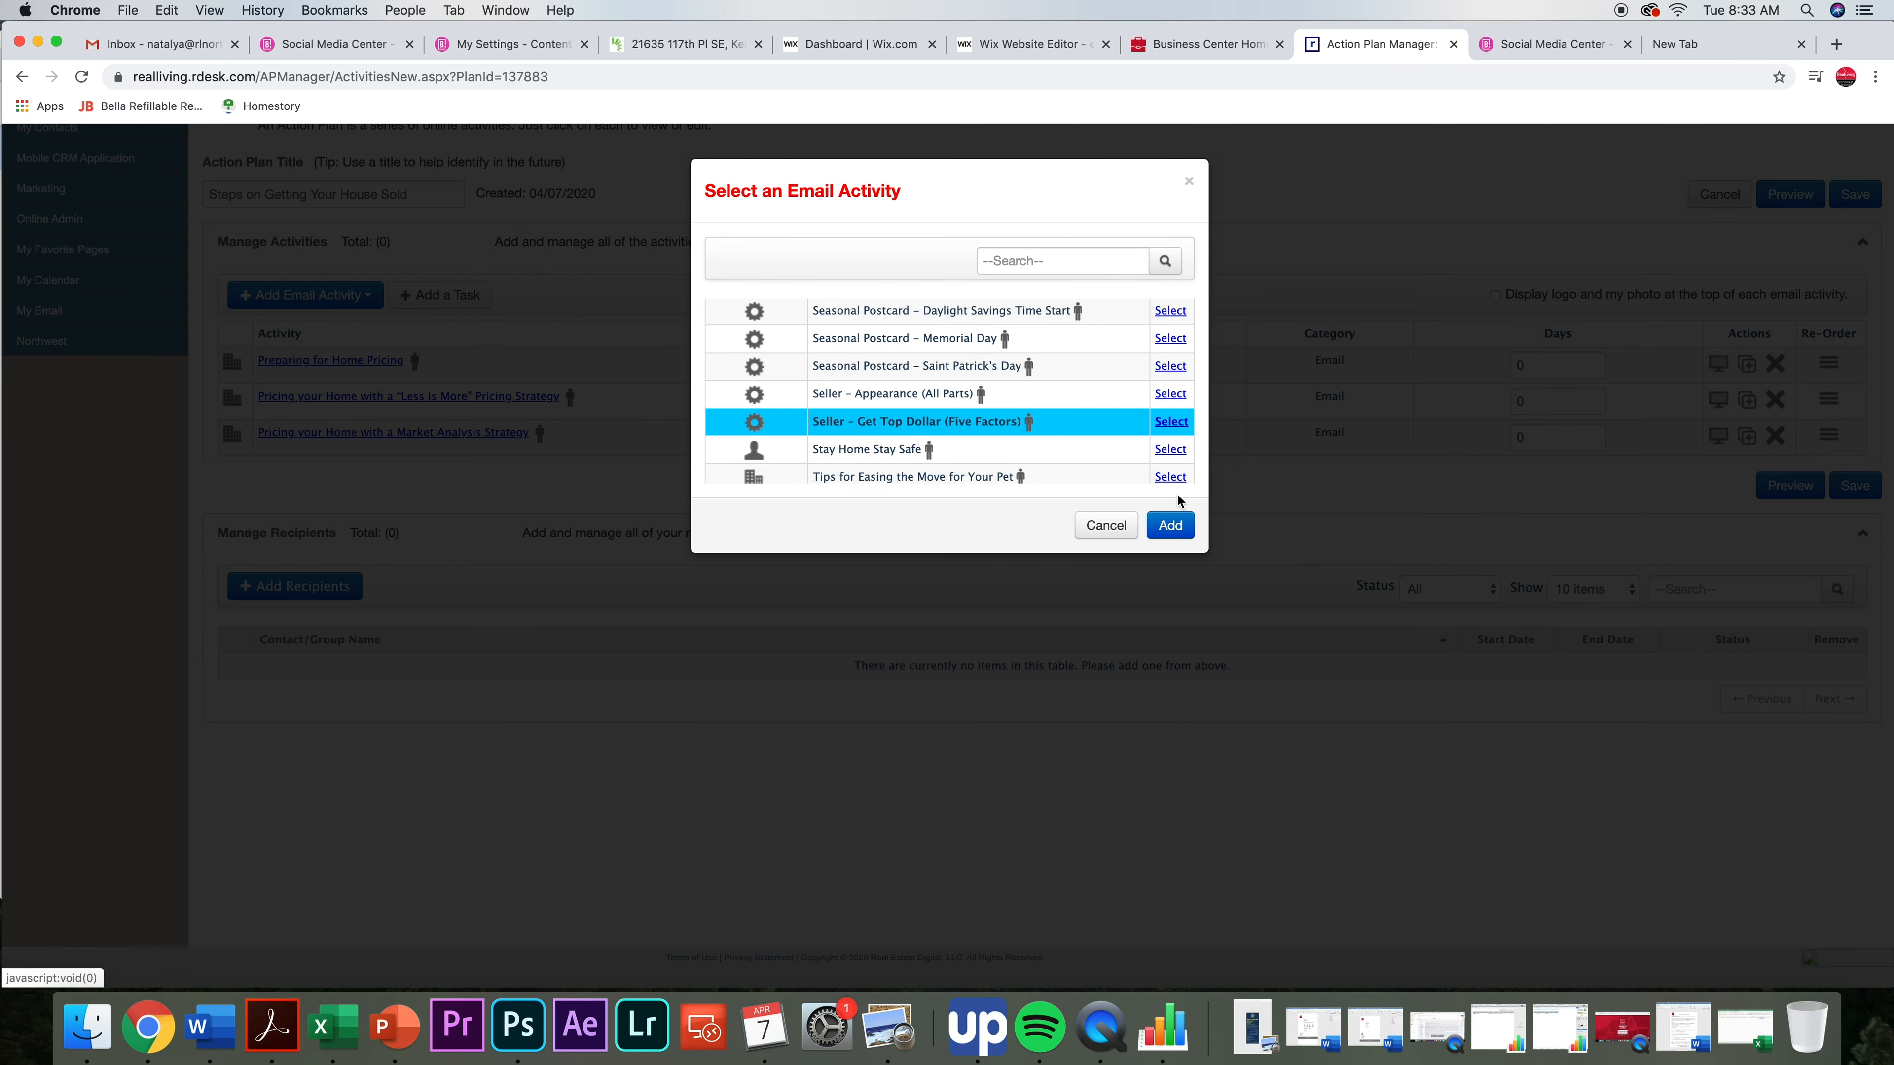
pyautogui.click(1171, 527)
pyautogui.click(361, 298)
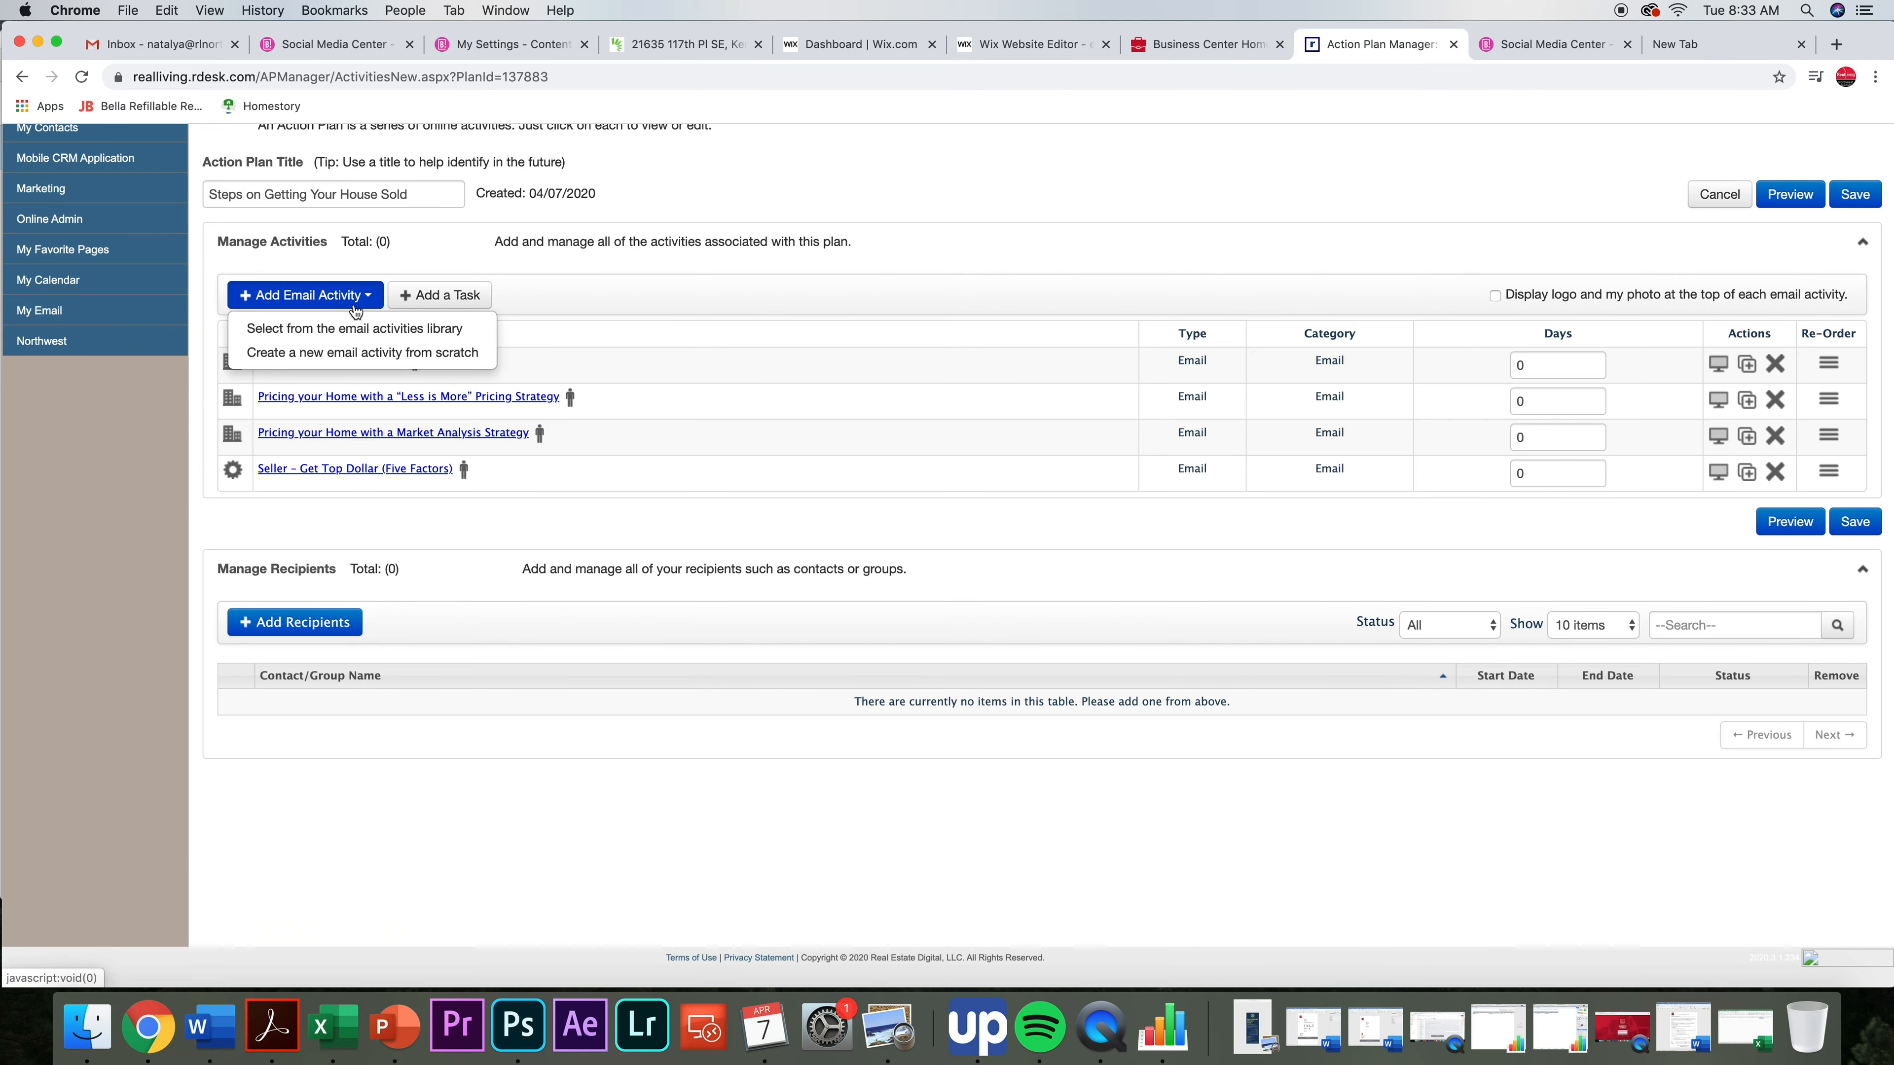
pyautogui.click(457, 336)
pyautogui.scroll(-15, 1004, 413)
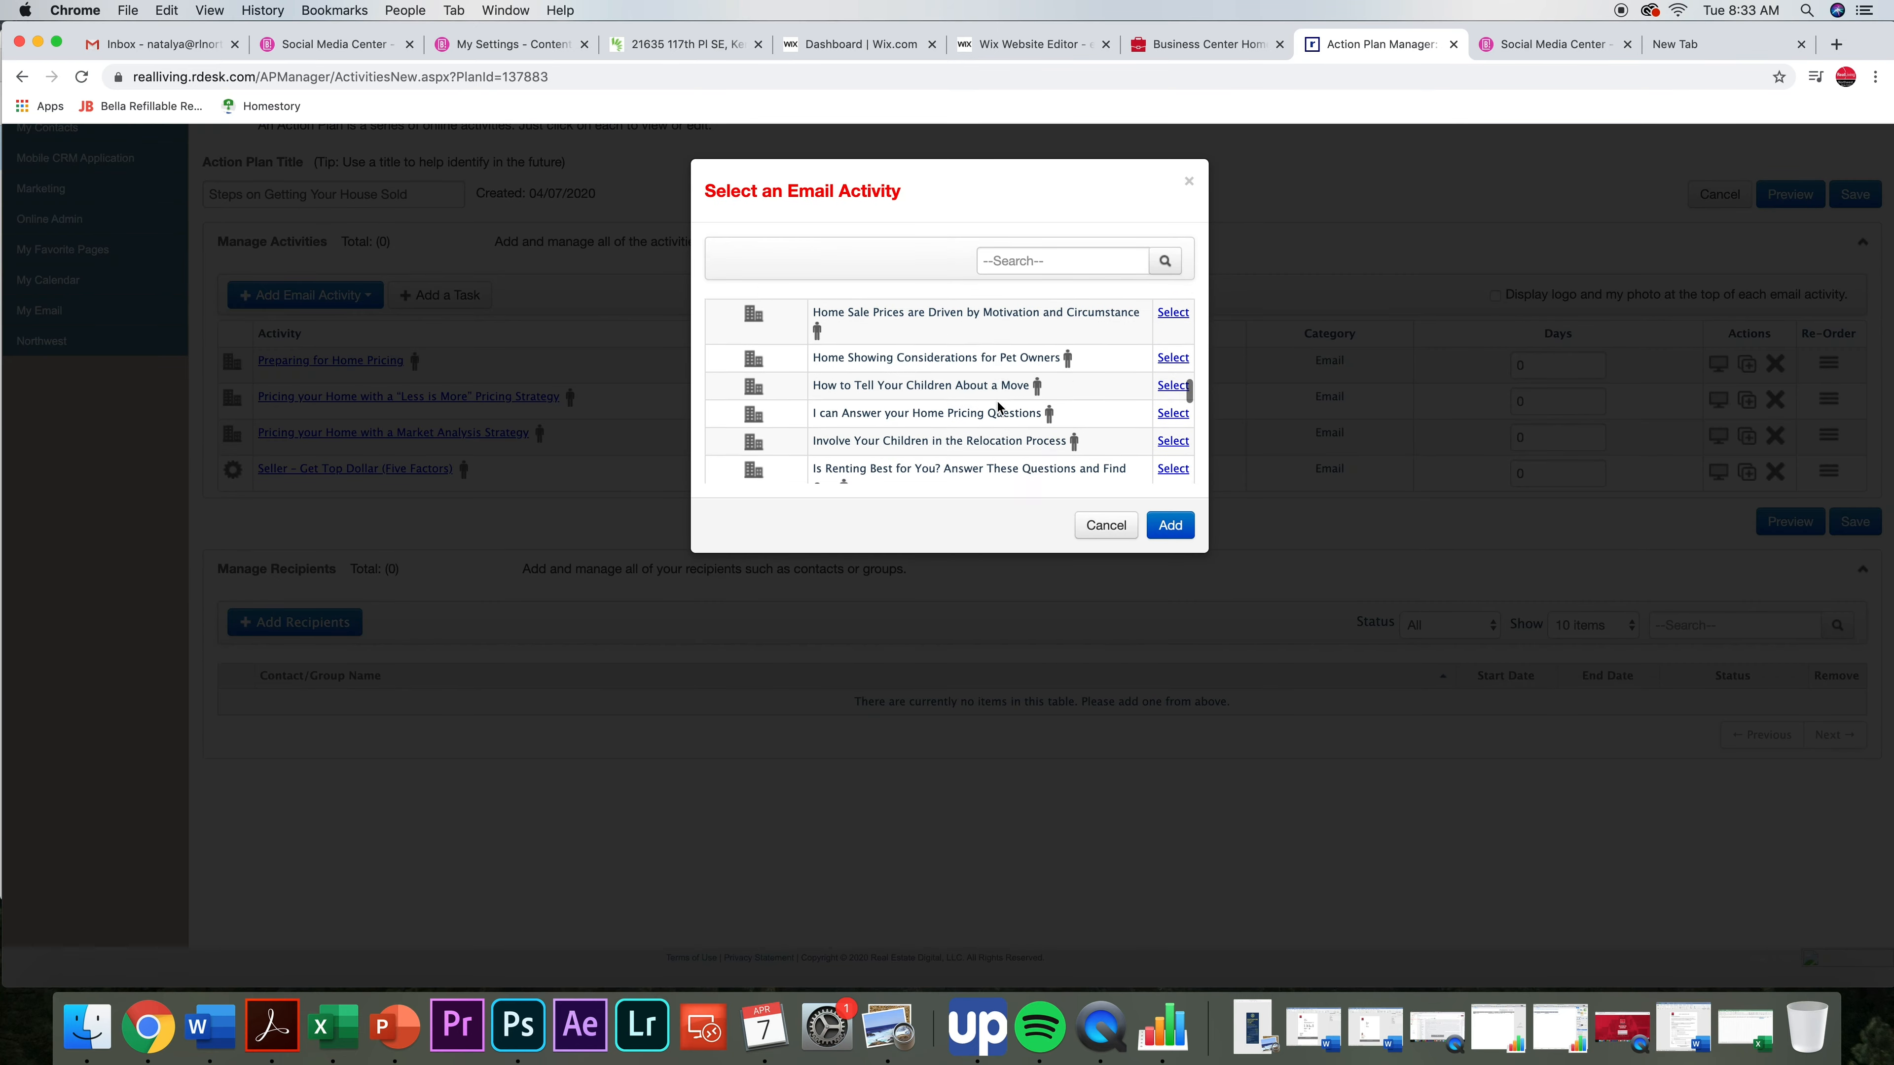
pyautogui.scroll(-15, 1004, 414)
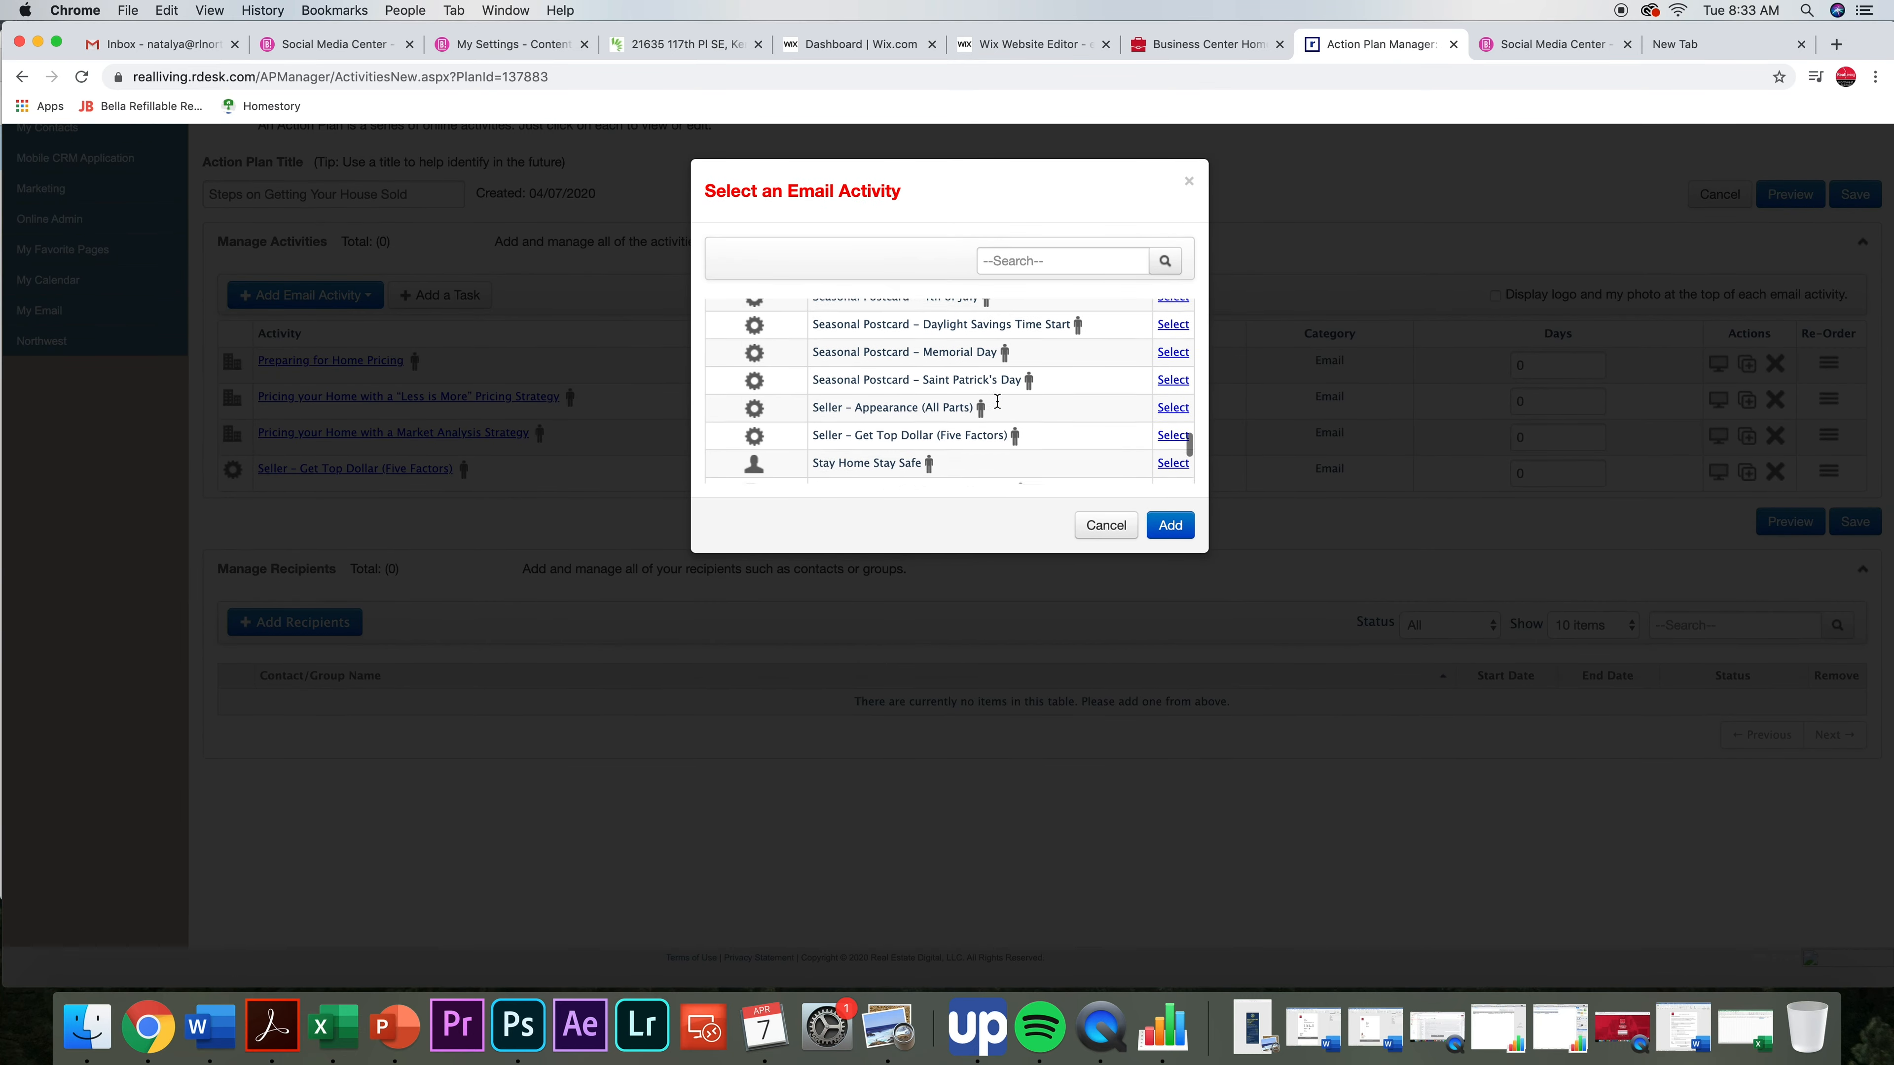
pyautogui.scroll(-5, 1001, 410)
pyautogui.scroll(2, 942, 403)
pyautogui.scroll(3, 943, 402)
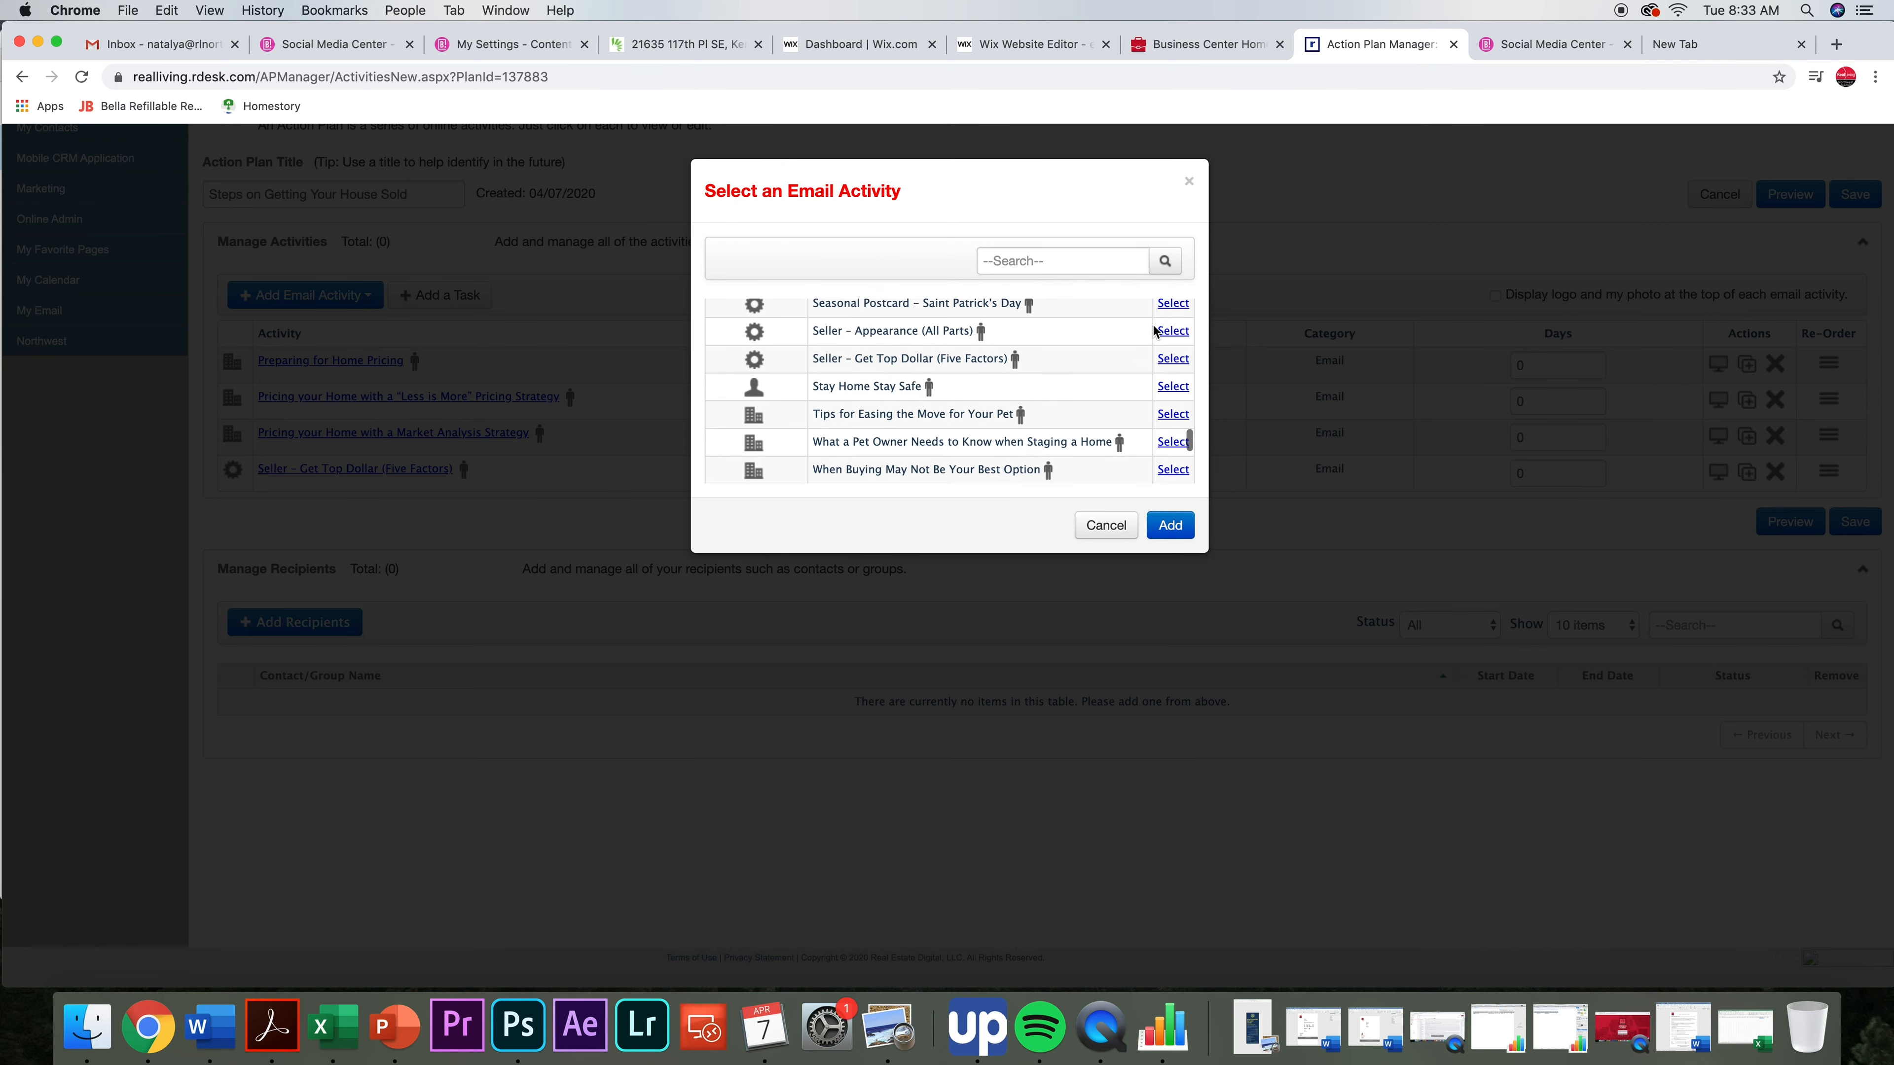
pyautogui.click(1171, 330)
pyautogui.click(1170, 522)
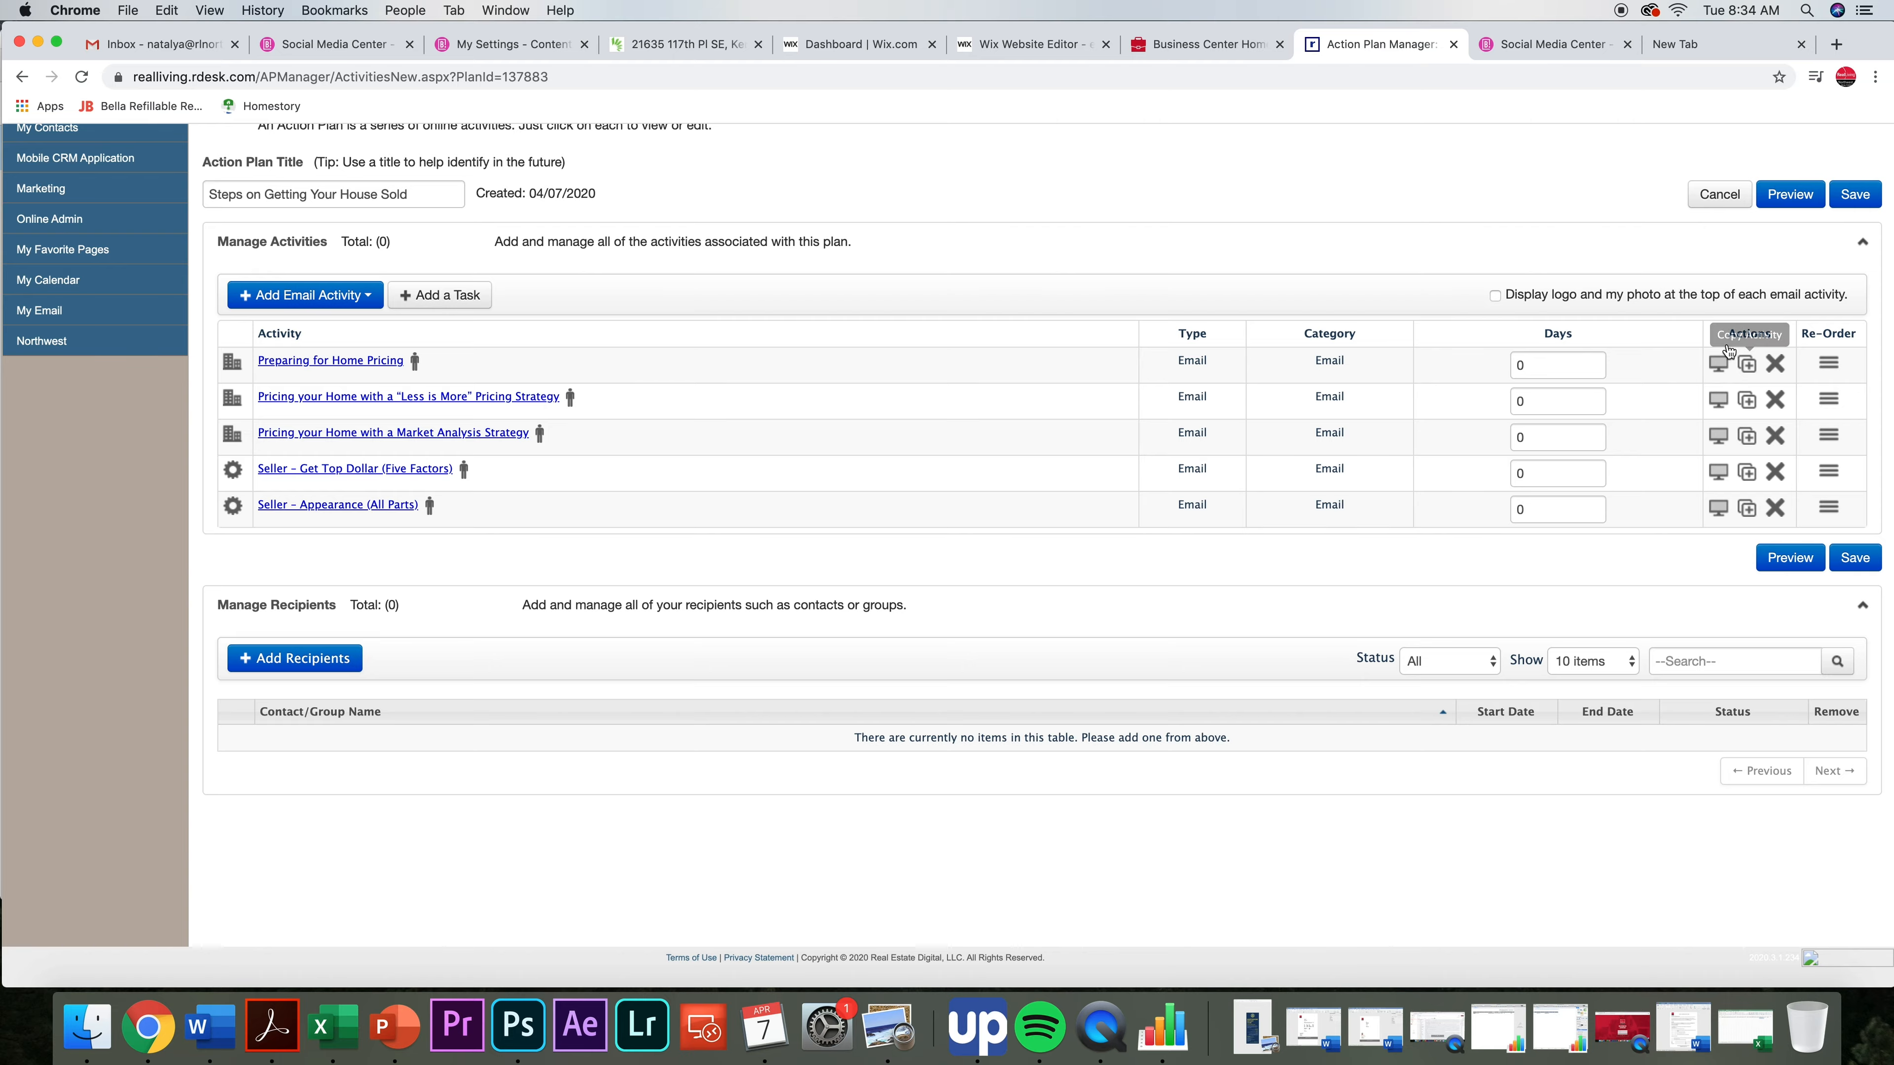
# - Preview the "Preparing for Home Pricing" email, read through its content and close the preview
pyautogui.click(1719, 362)
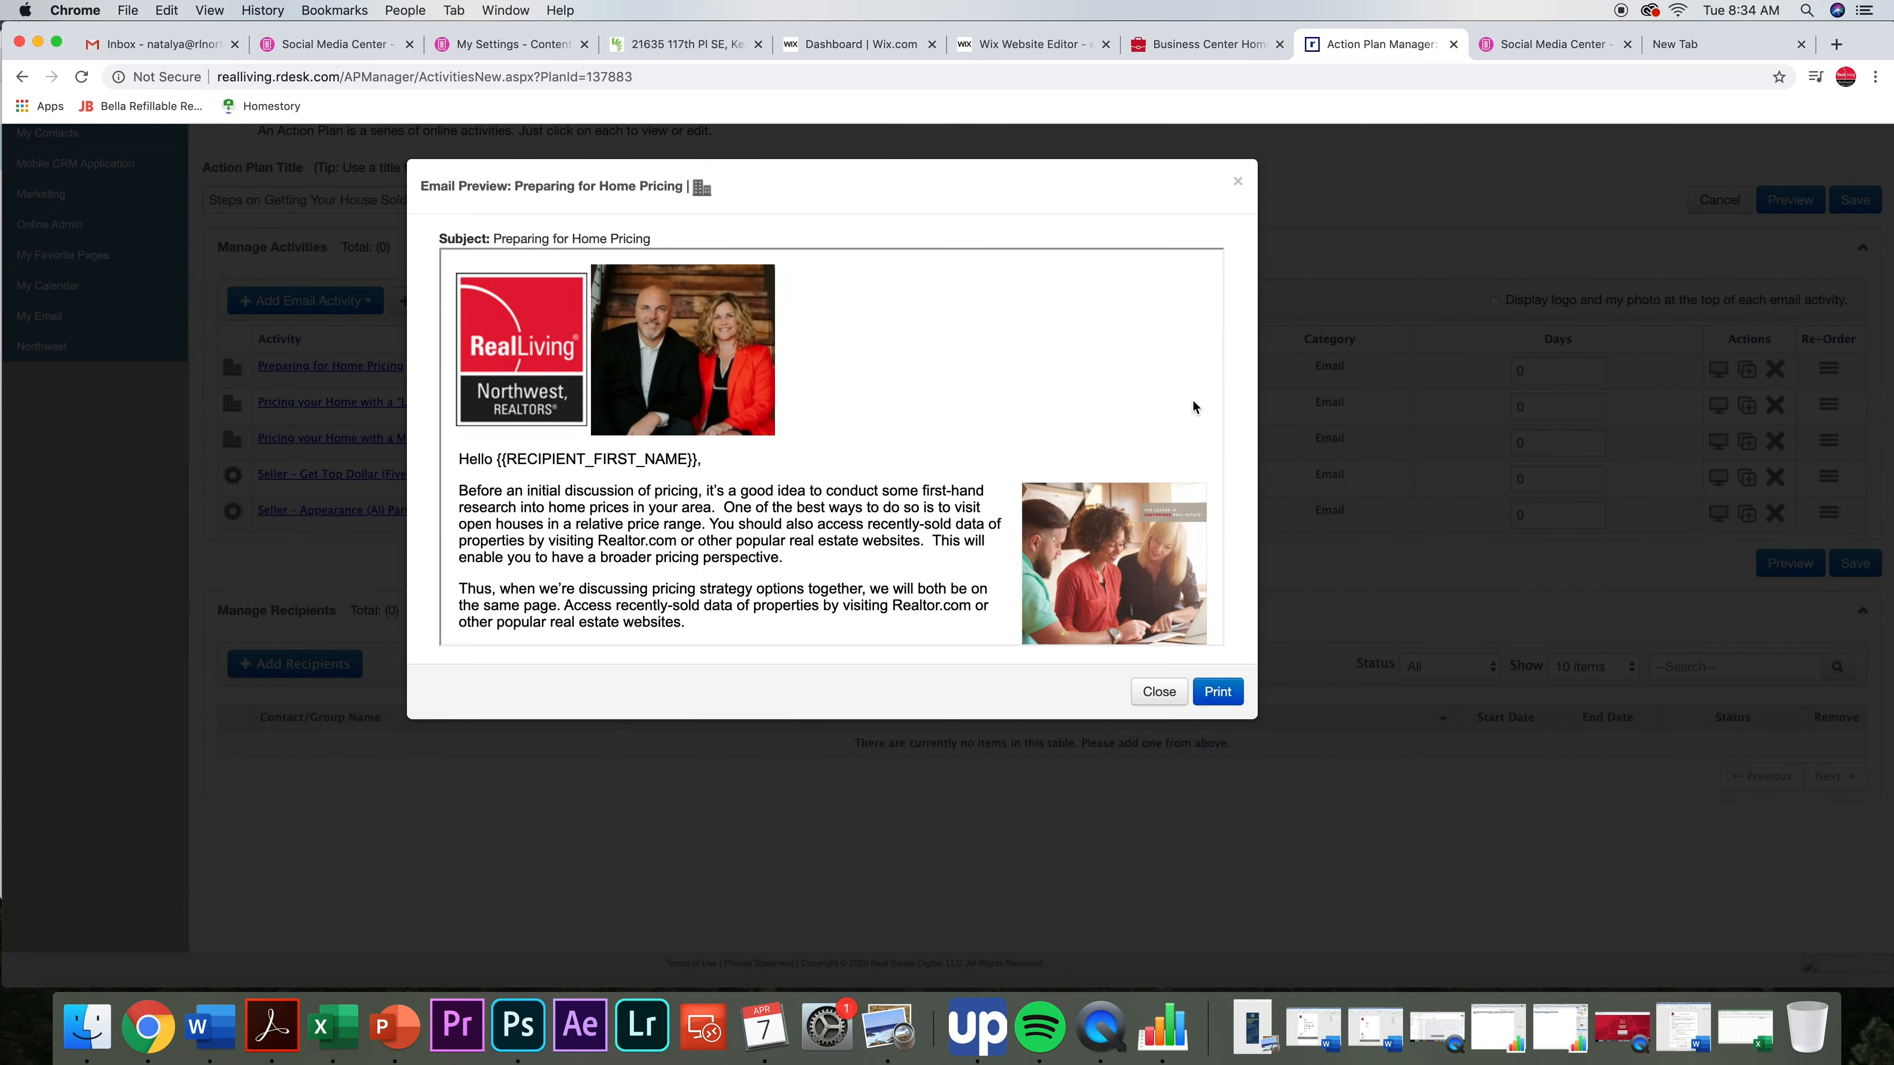
pyautogui.scroll(-10, 1034, 363)
pyautogui.scroll(5, 1035, 361)
pyautogui.scroll(3, 1035, 361)
pyautogui.click(1239, 182)
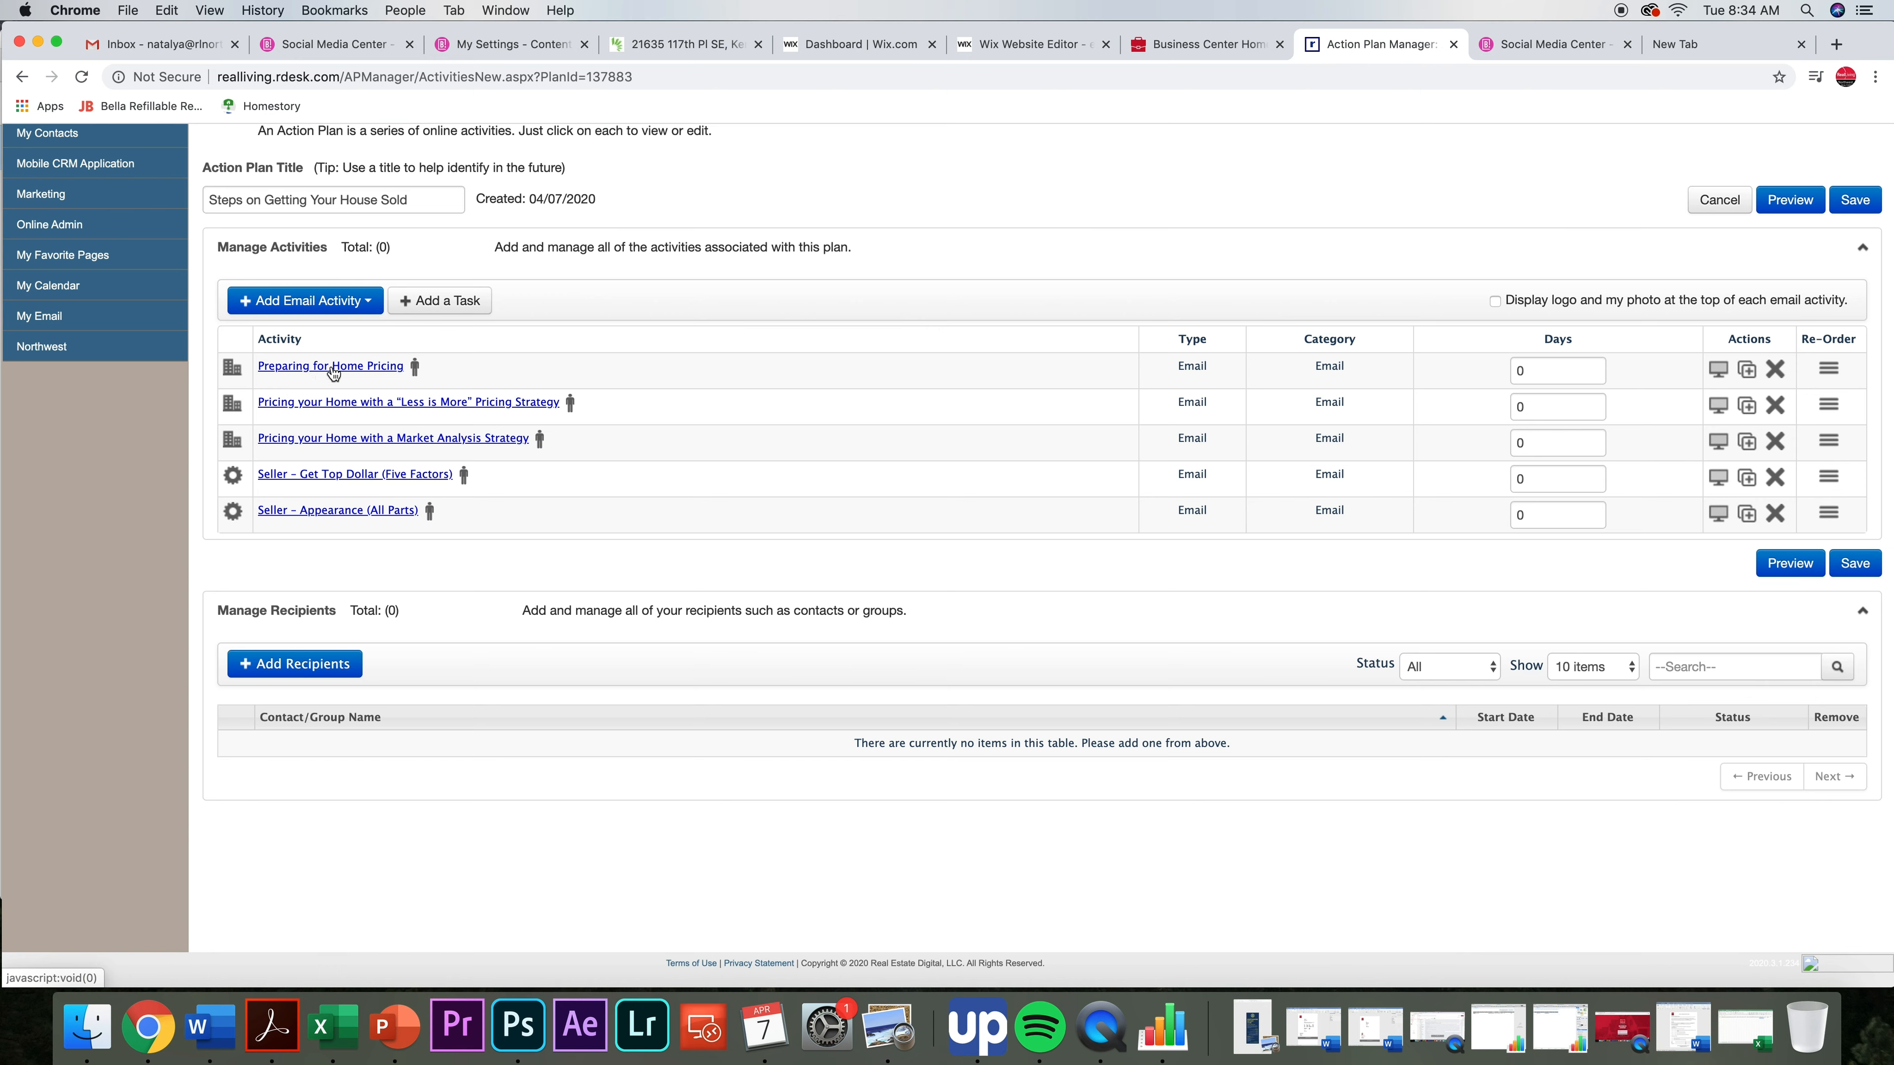
# - Open the "Preparing for Home Pricing" email activity for editing and look through its body text and image
pyautogui.click(1750, 376)
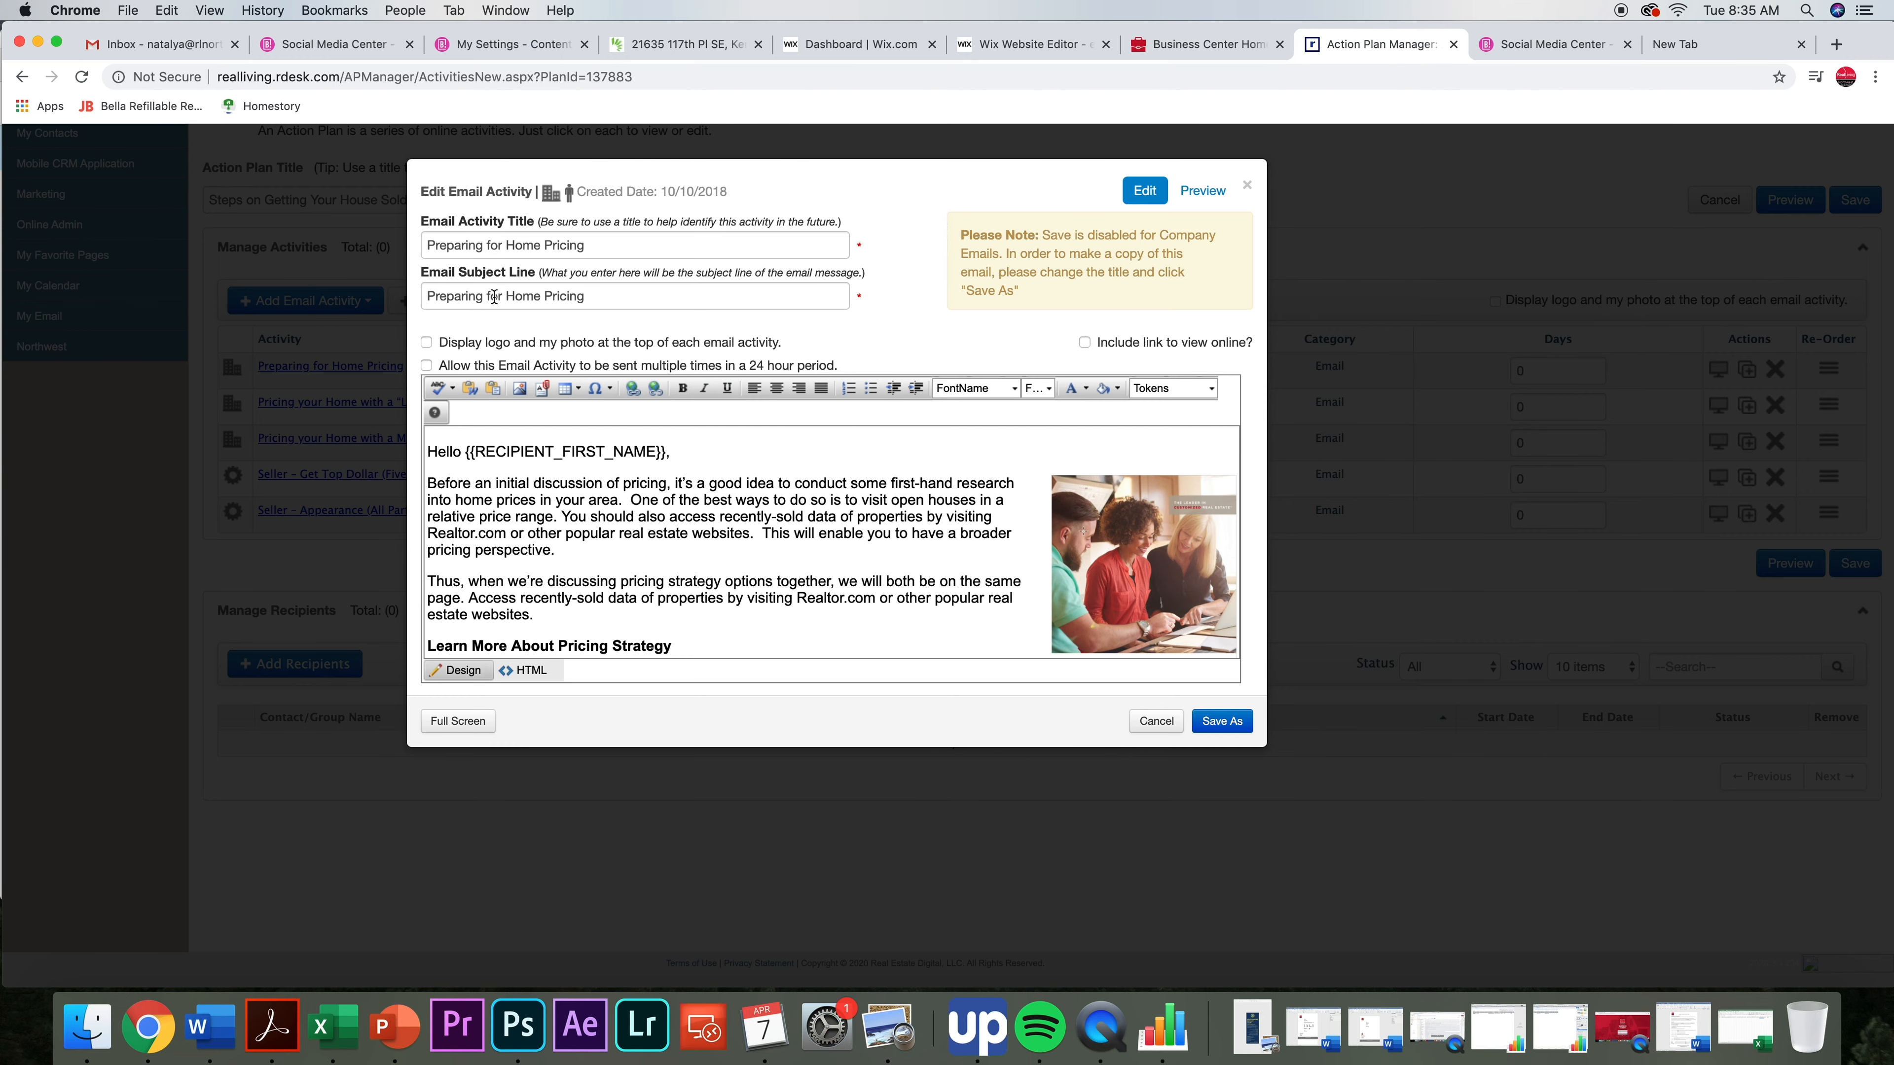
pyautogui.scroll(-5, 763, 425)
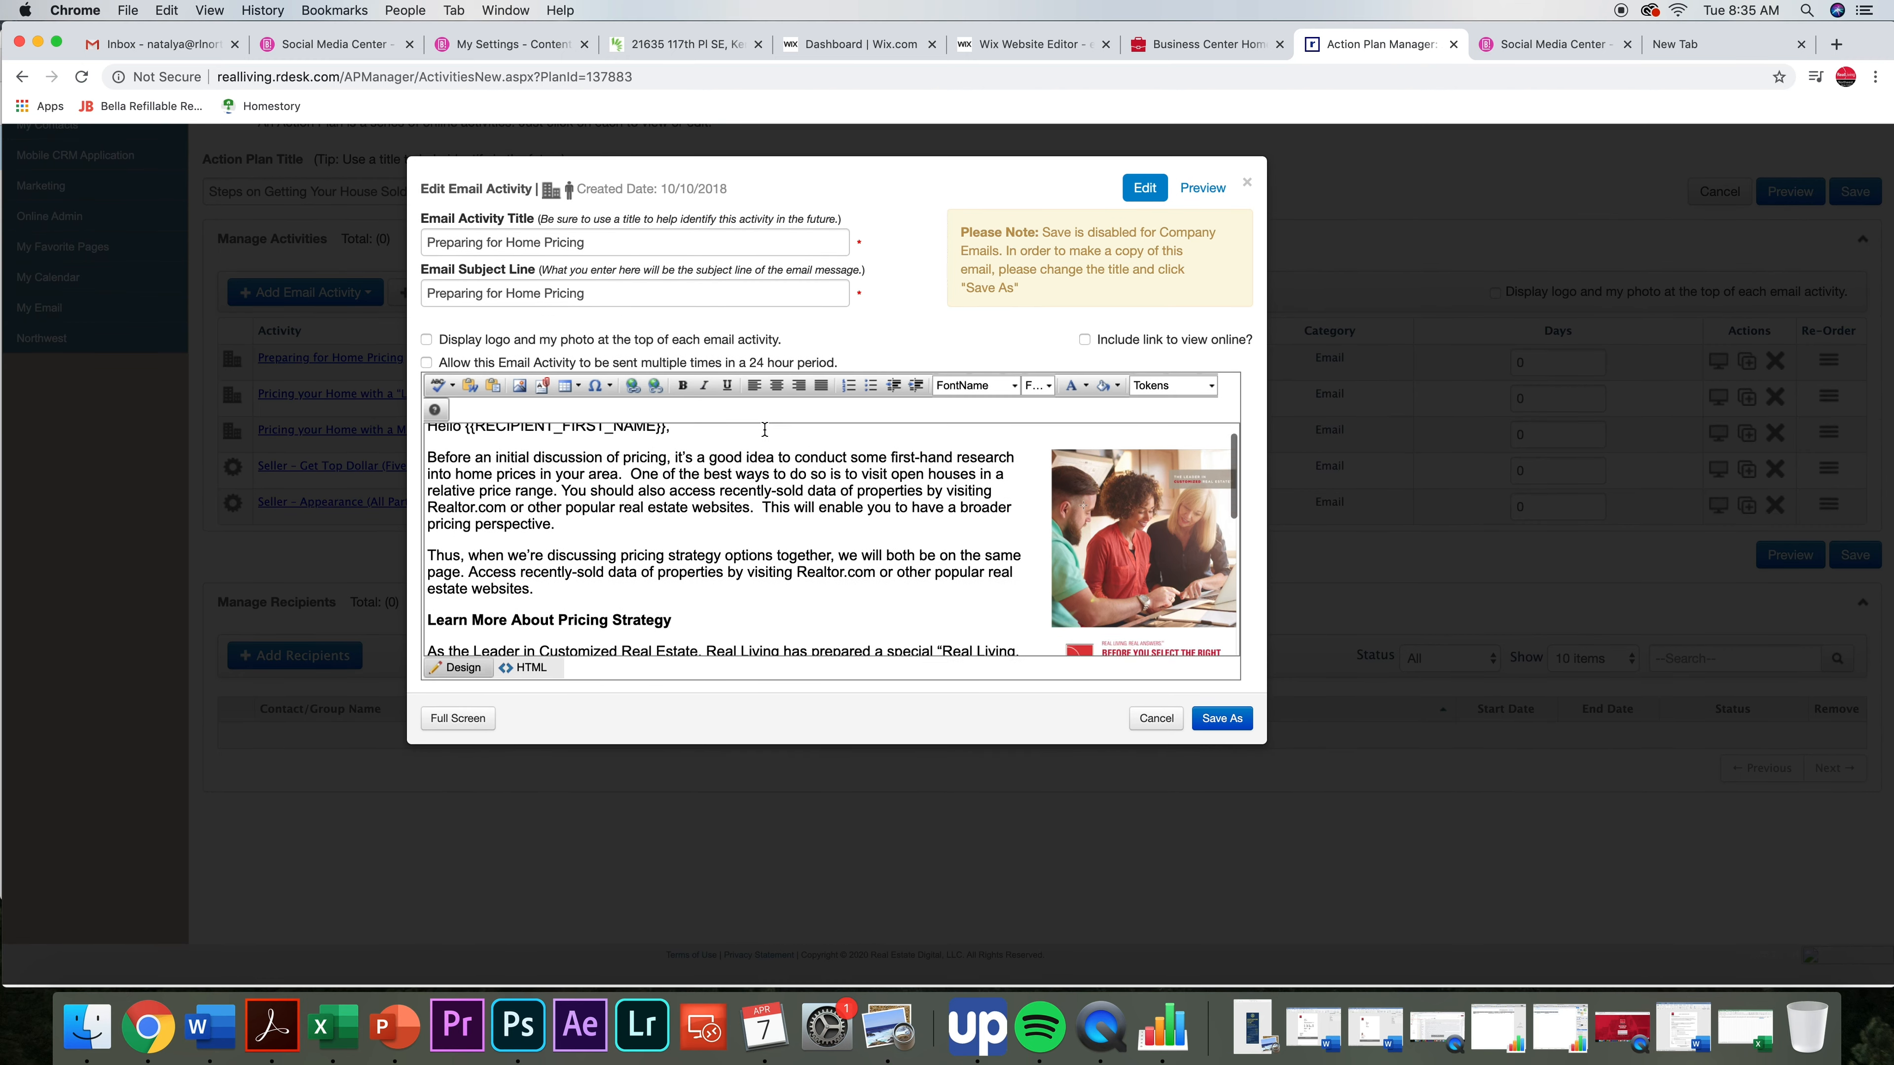
pyautogui.scroll(-3, 763, 448)
pyautogui.scroll(10, 804, 452)
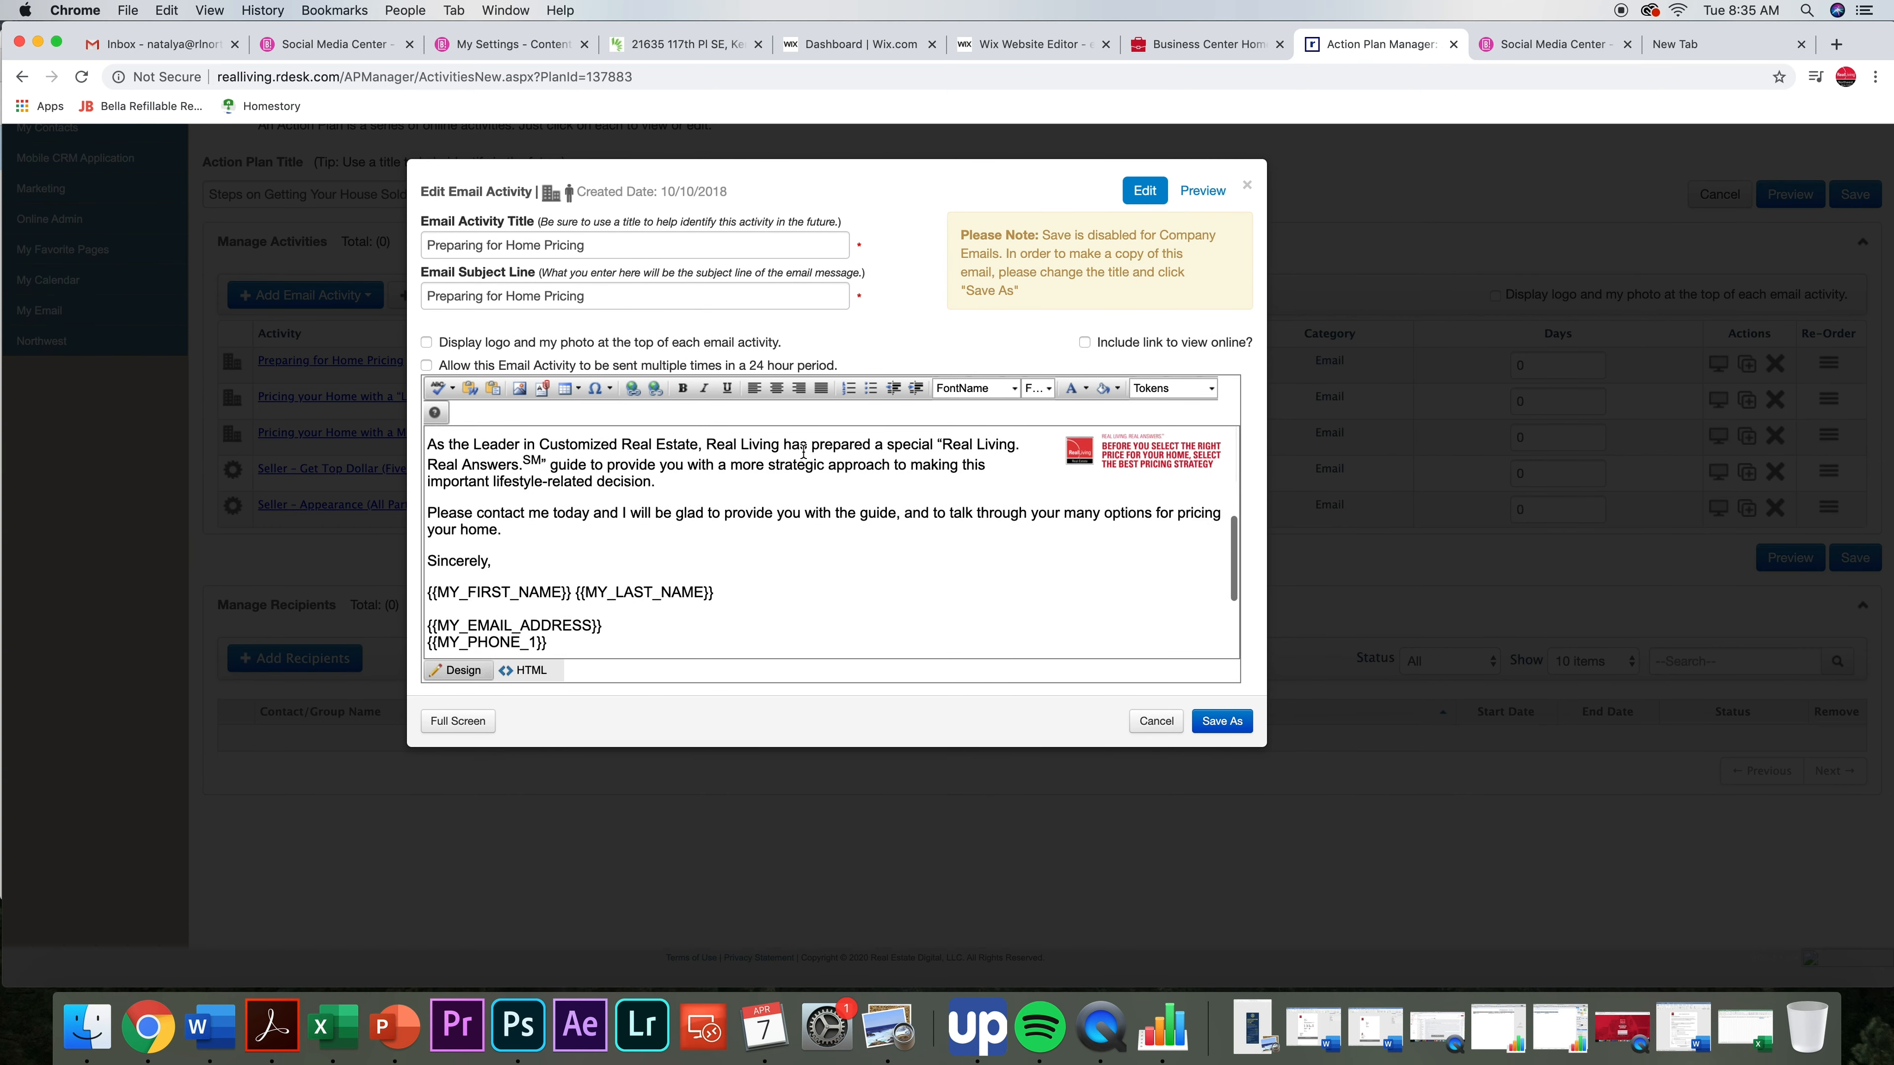
pyautogui.scroll(2, 804, 451)
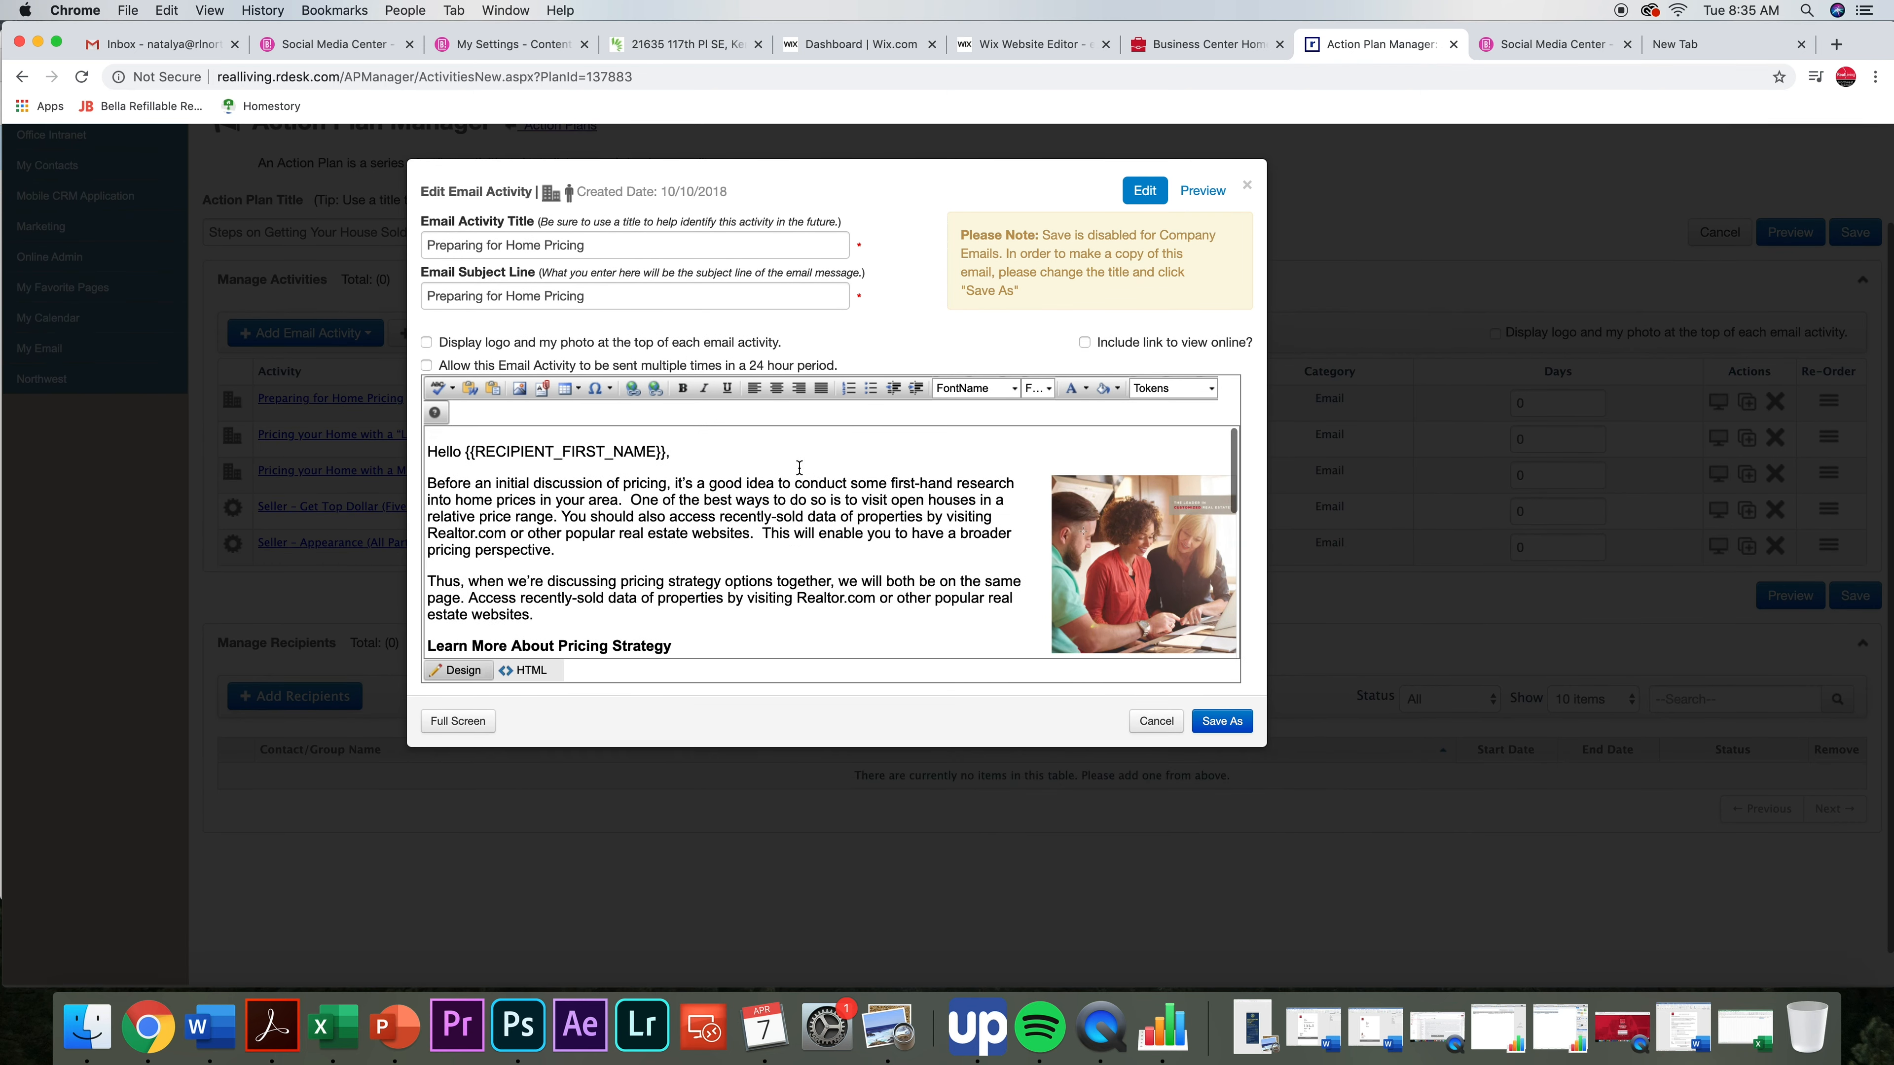
pyautogui.click(772, 528)
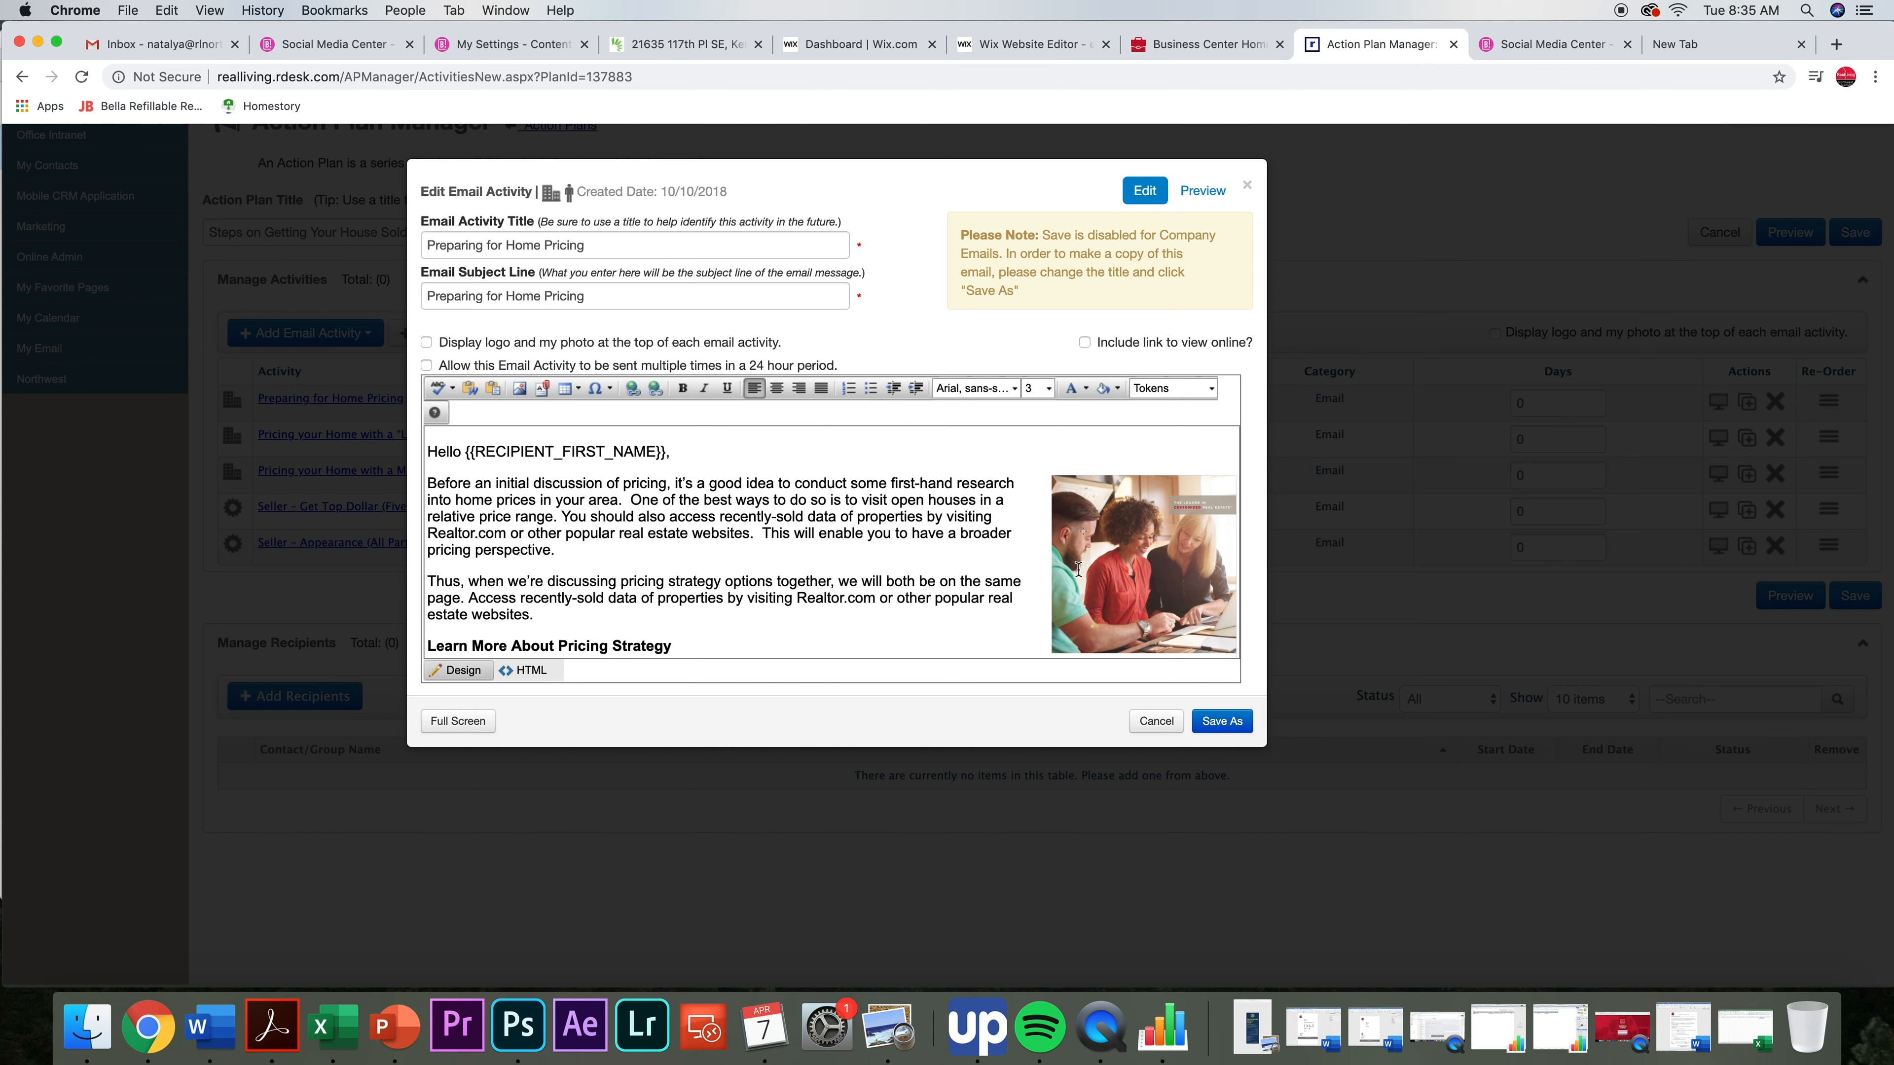
pyautogui.click(1127, 524)
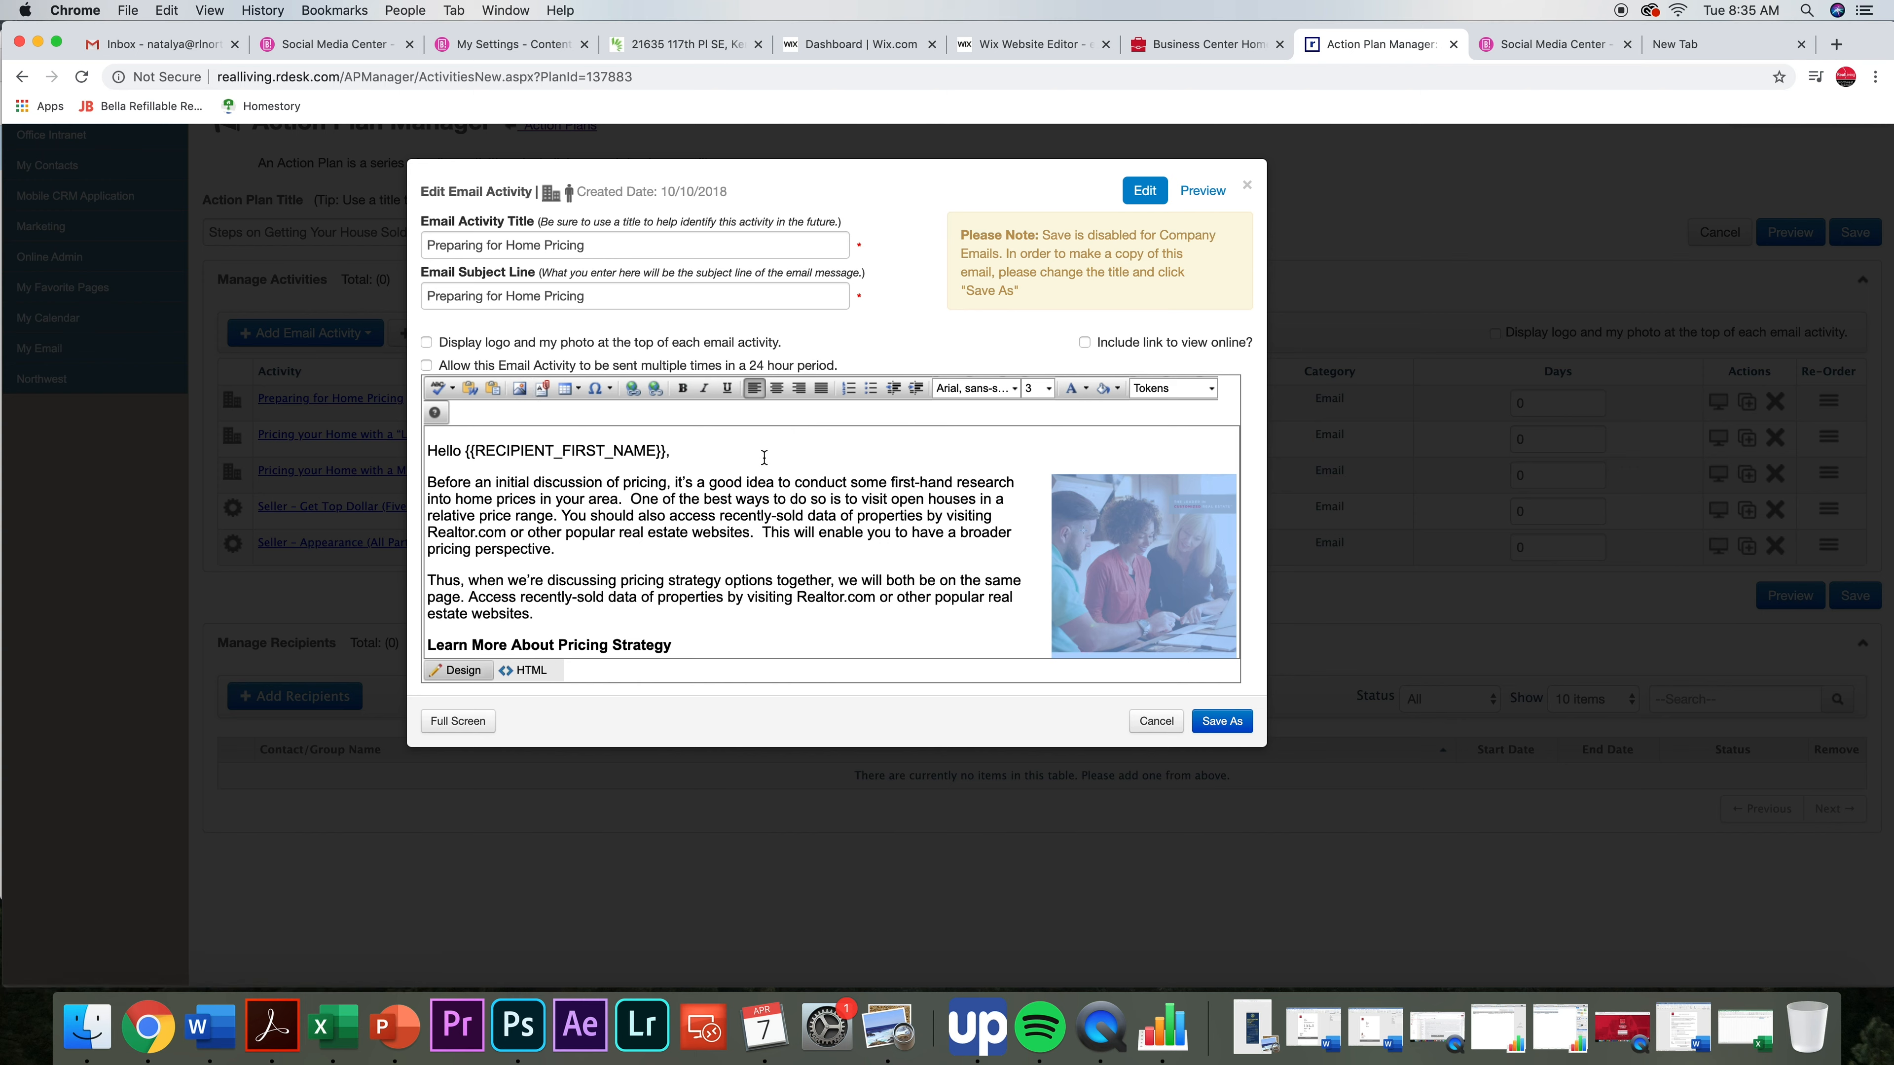
# - Insert the Recipient Last Name token after the recipient's first name token in the email greeting
pyautogui.click(729, 451)
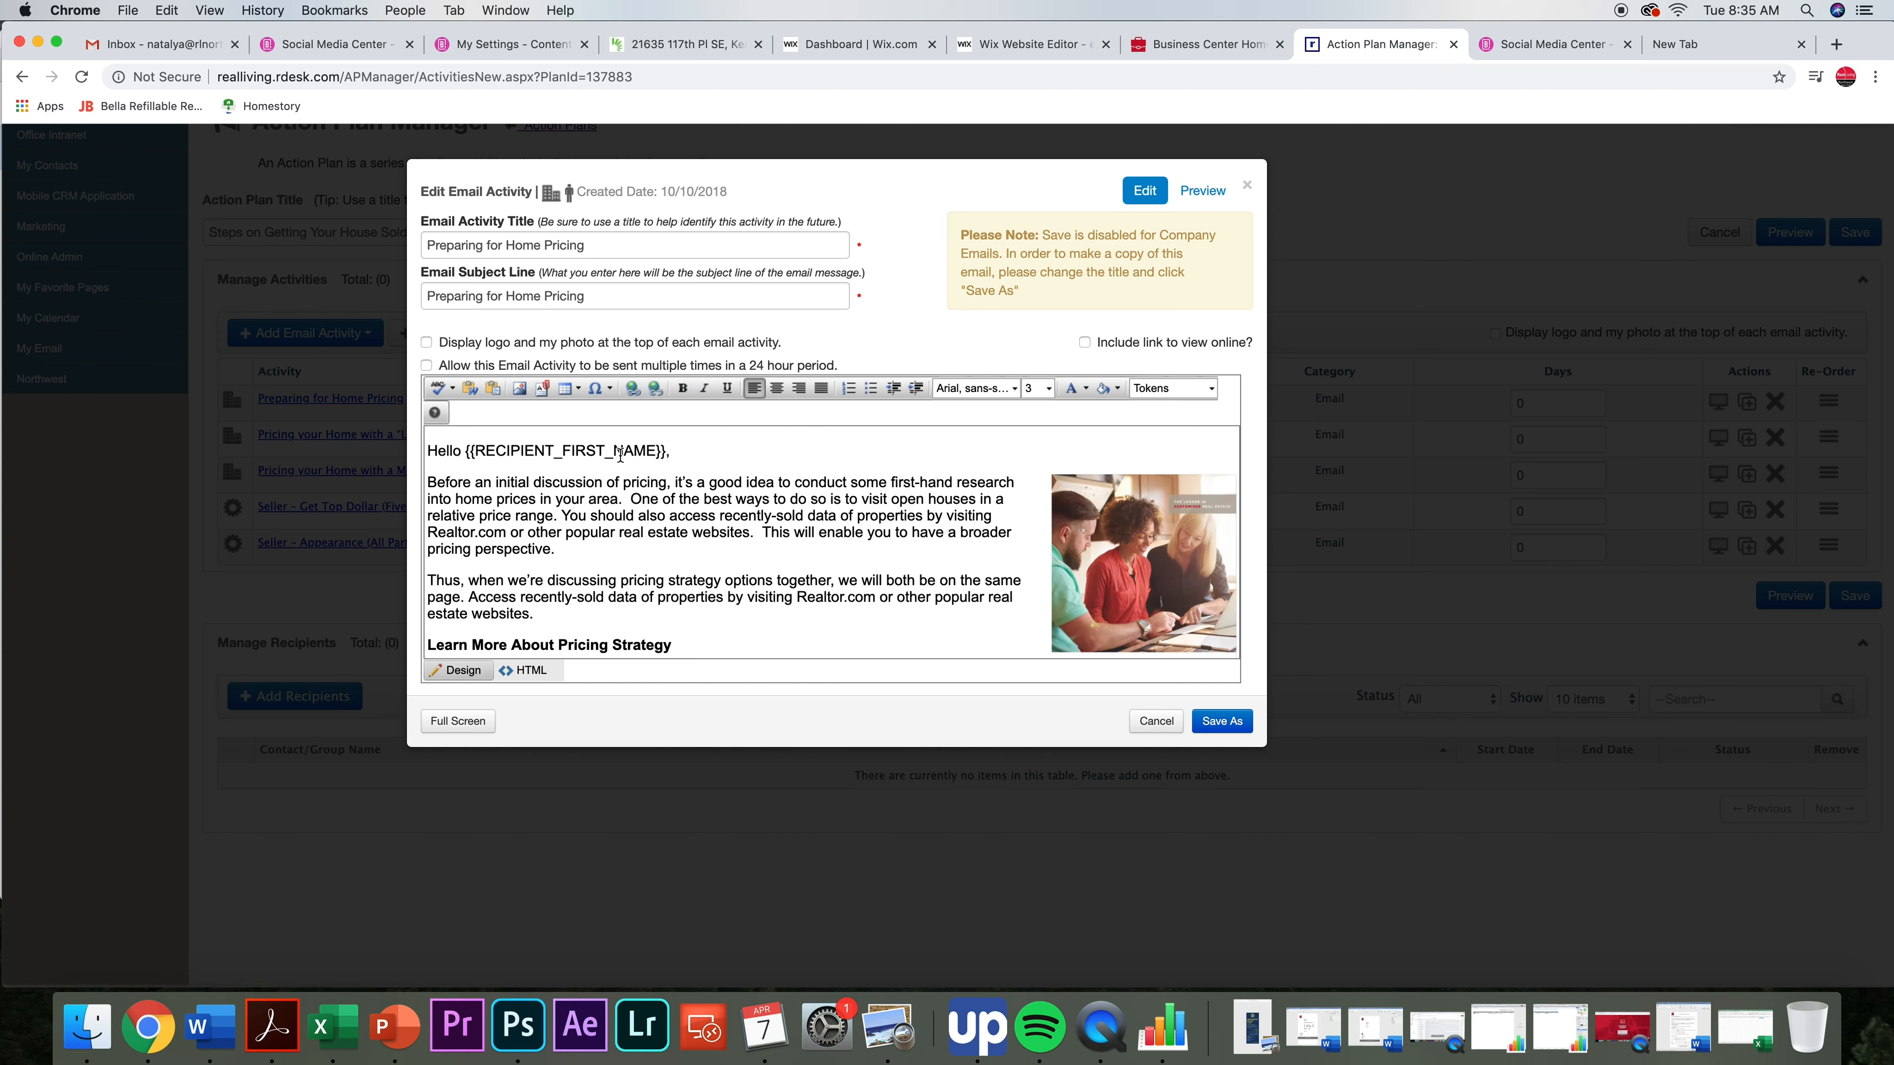
pyautogui.click(667, 454)
pyautogui.click(701, 454)
pyautogui.press('BackSpace')
pyautogui.click(1186, 395)
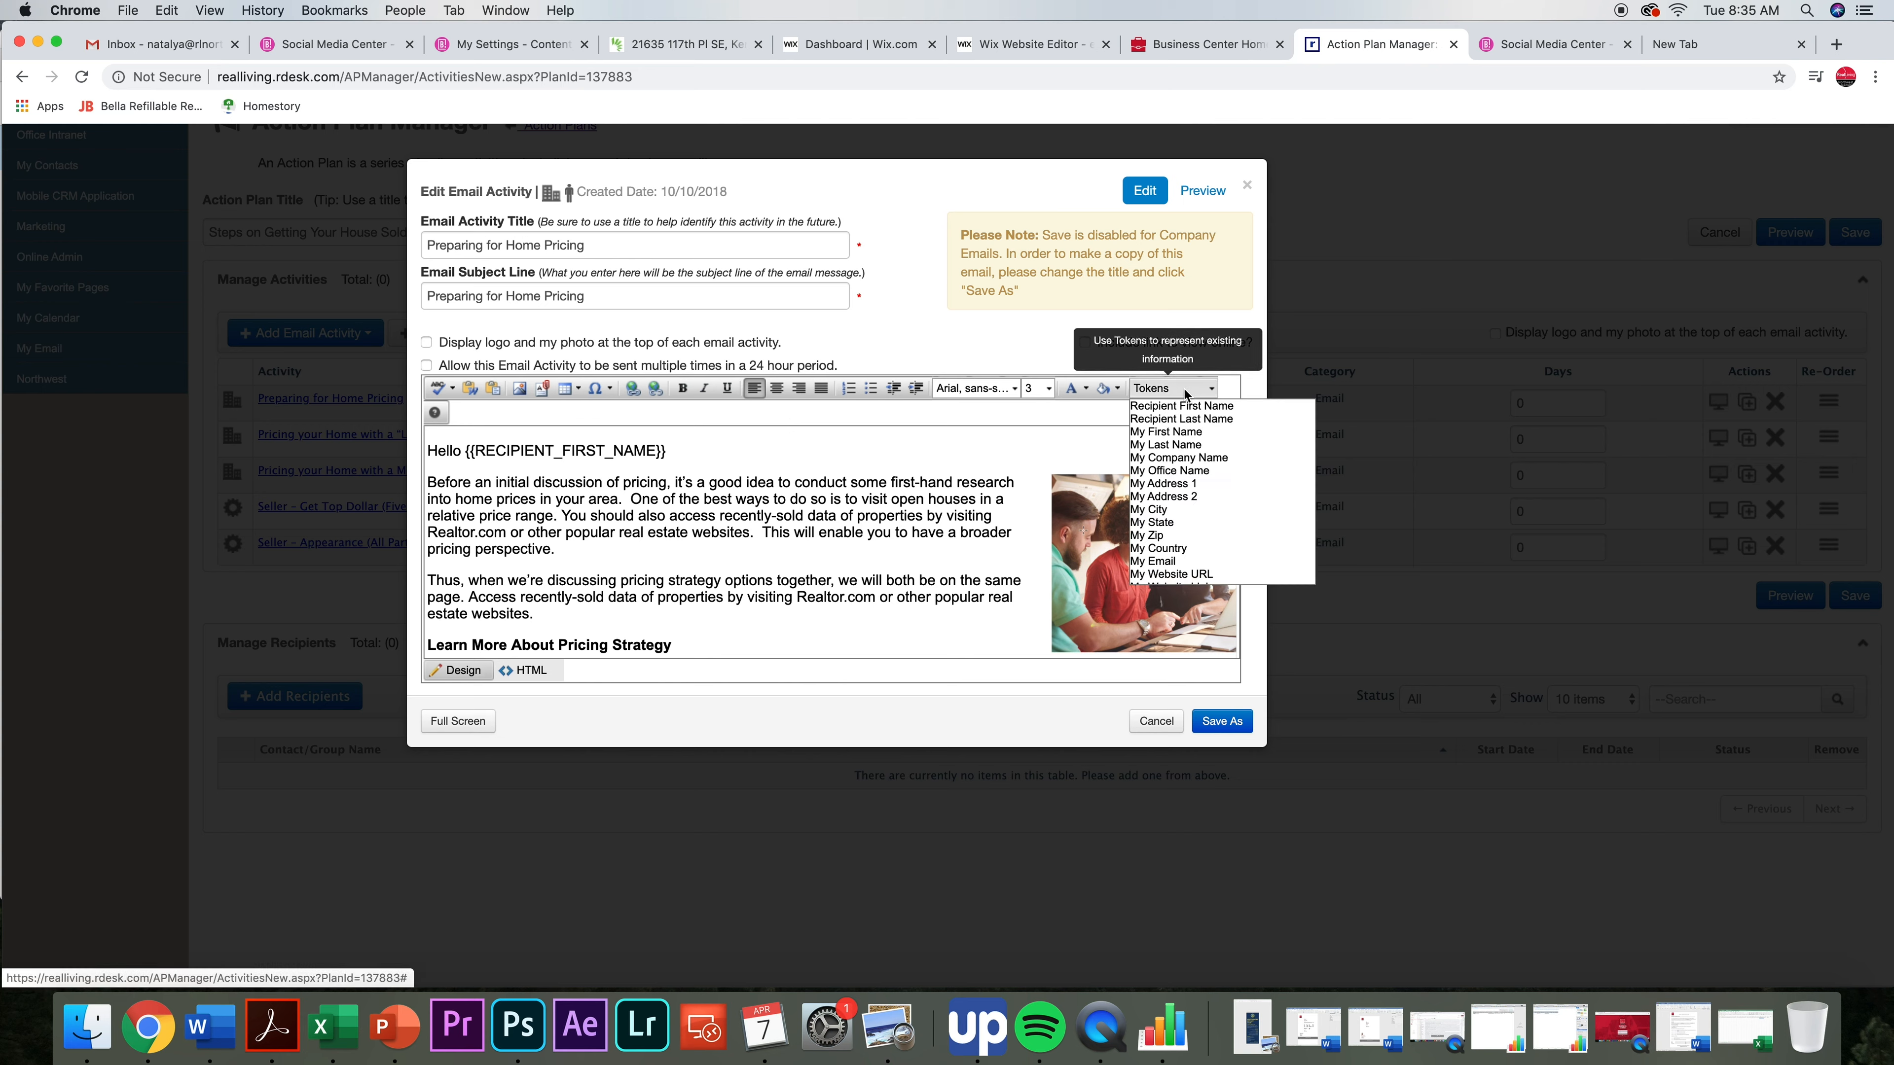
pyautogui.click(1190, 419)
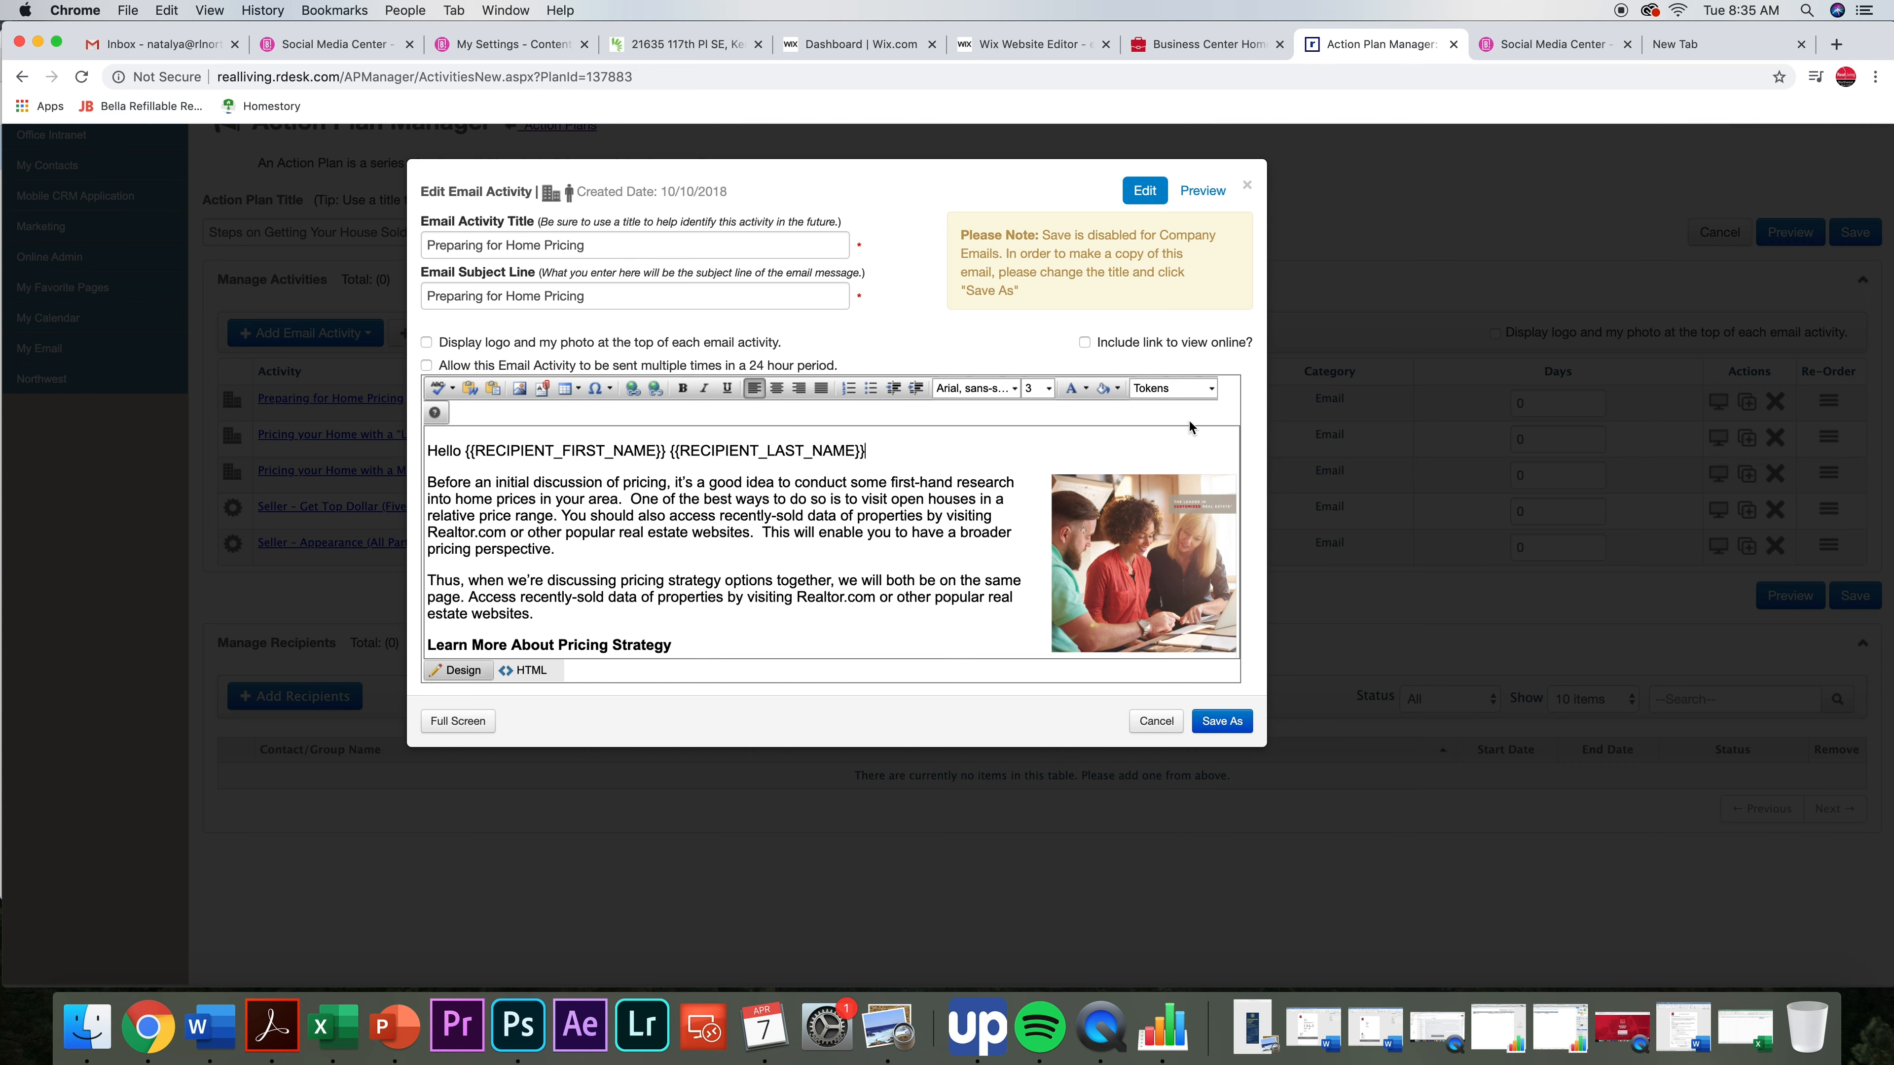
# - Examine the sender tokens in the email's signature block and the list of available tokens
pyautogui.scroll(-10, 973, 524)
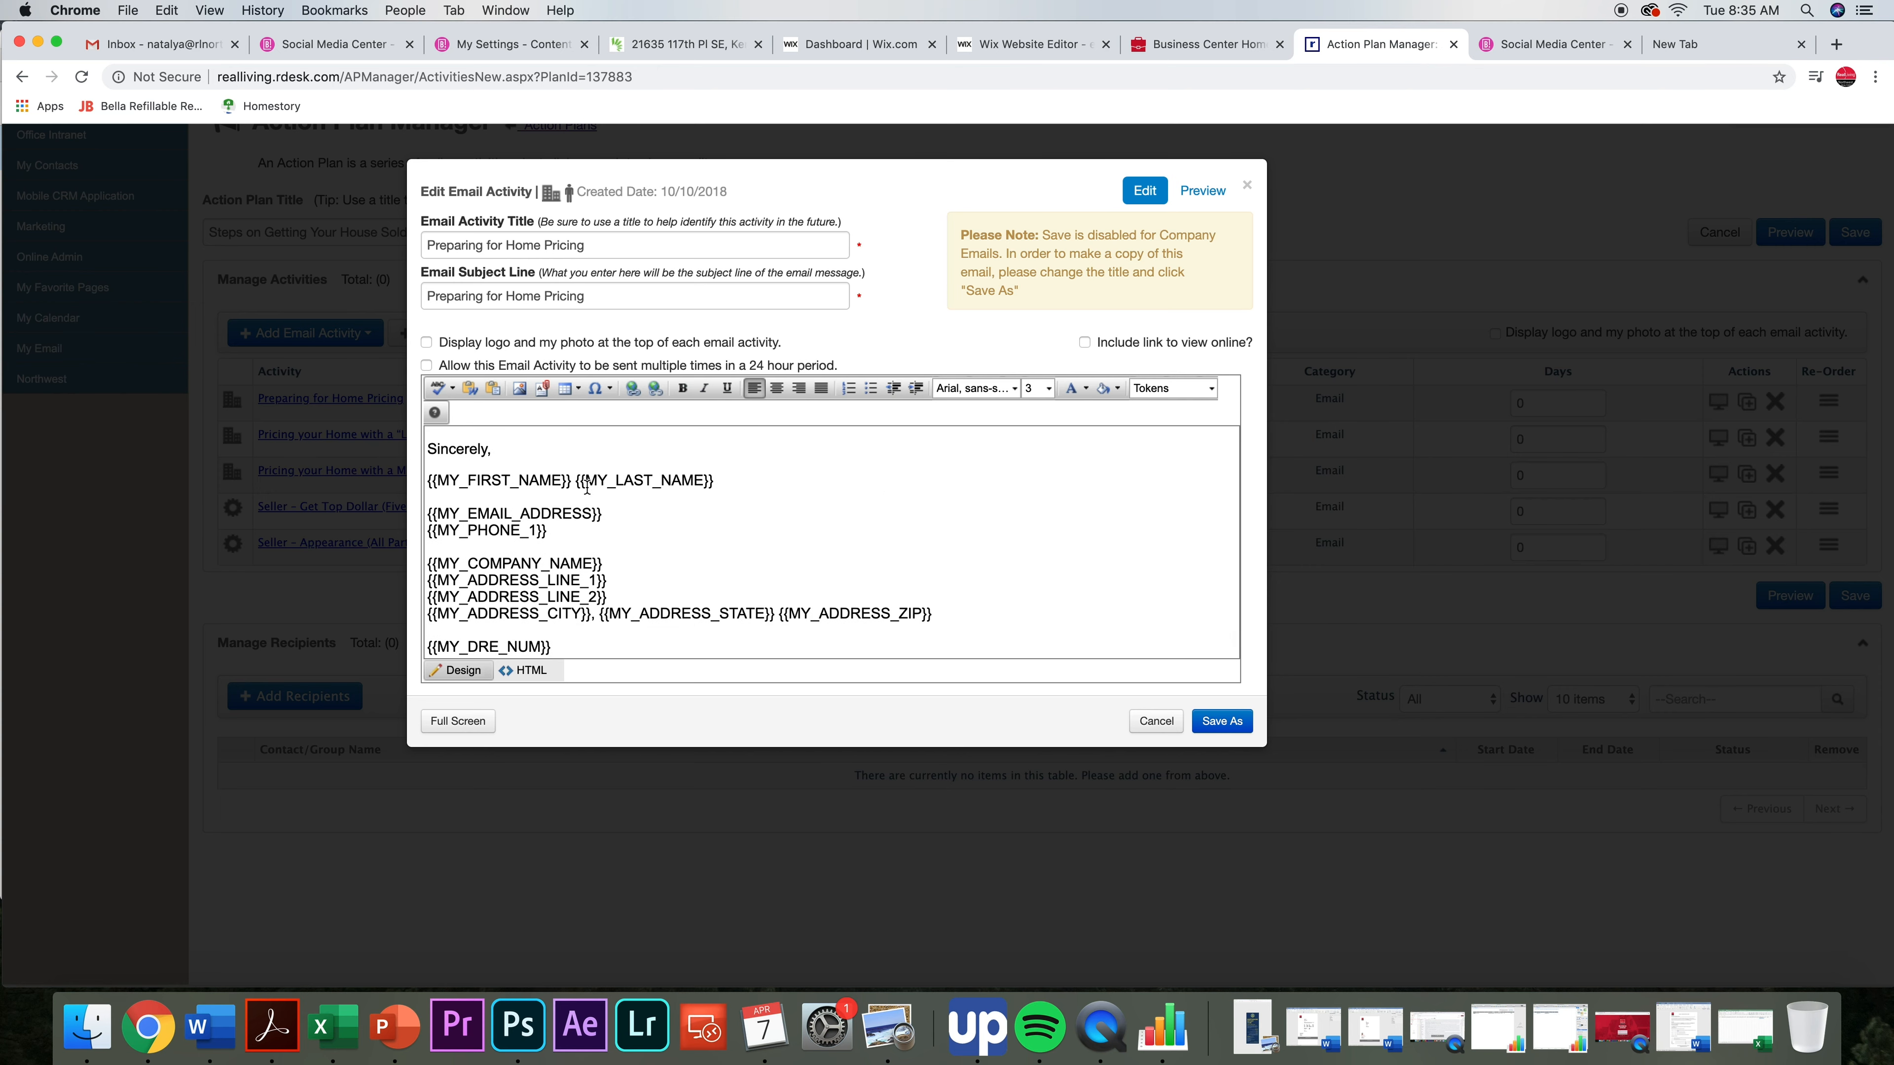
pyautogui.scroll(-2, 516, 481)
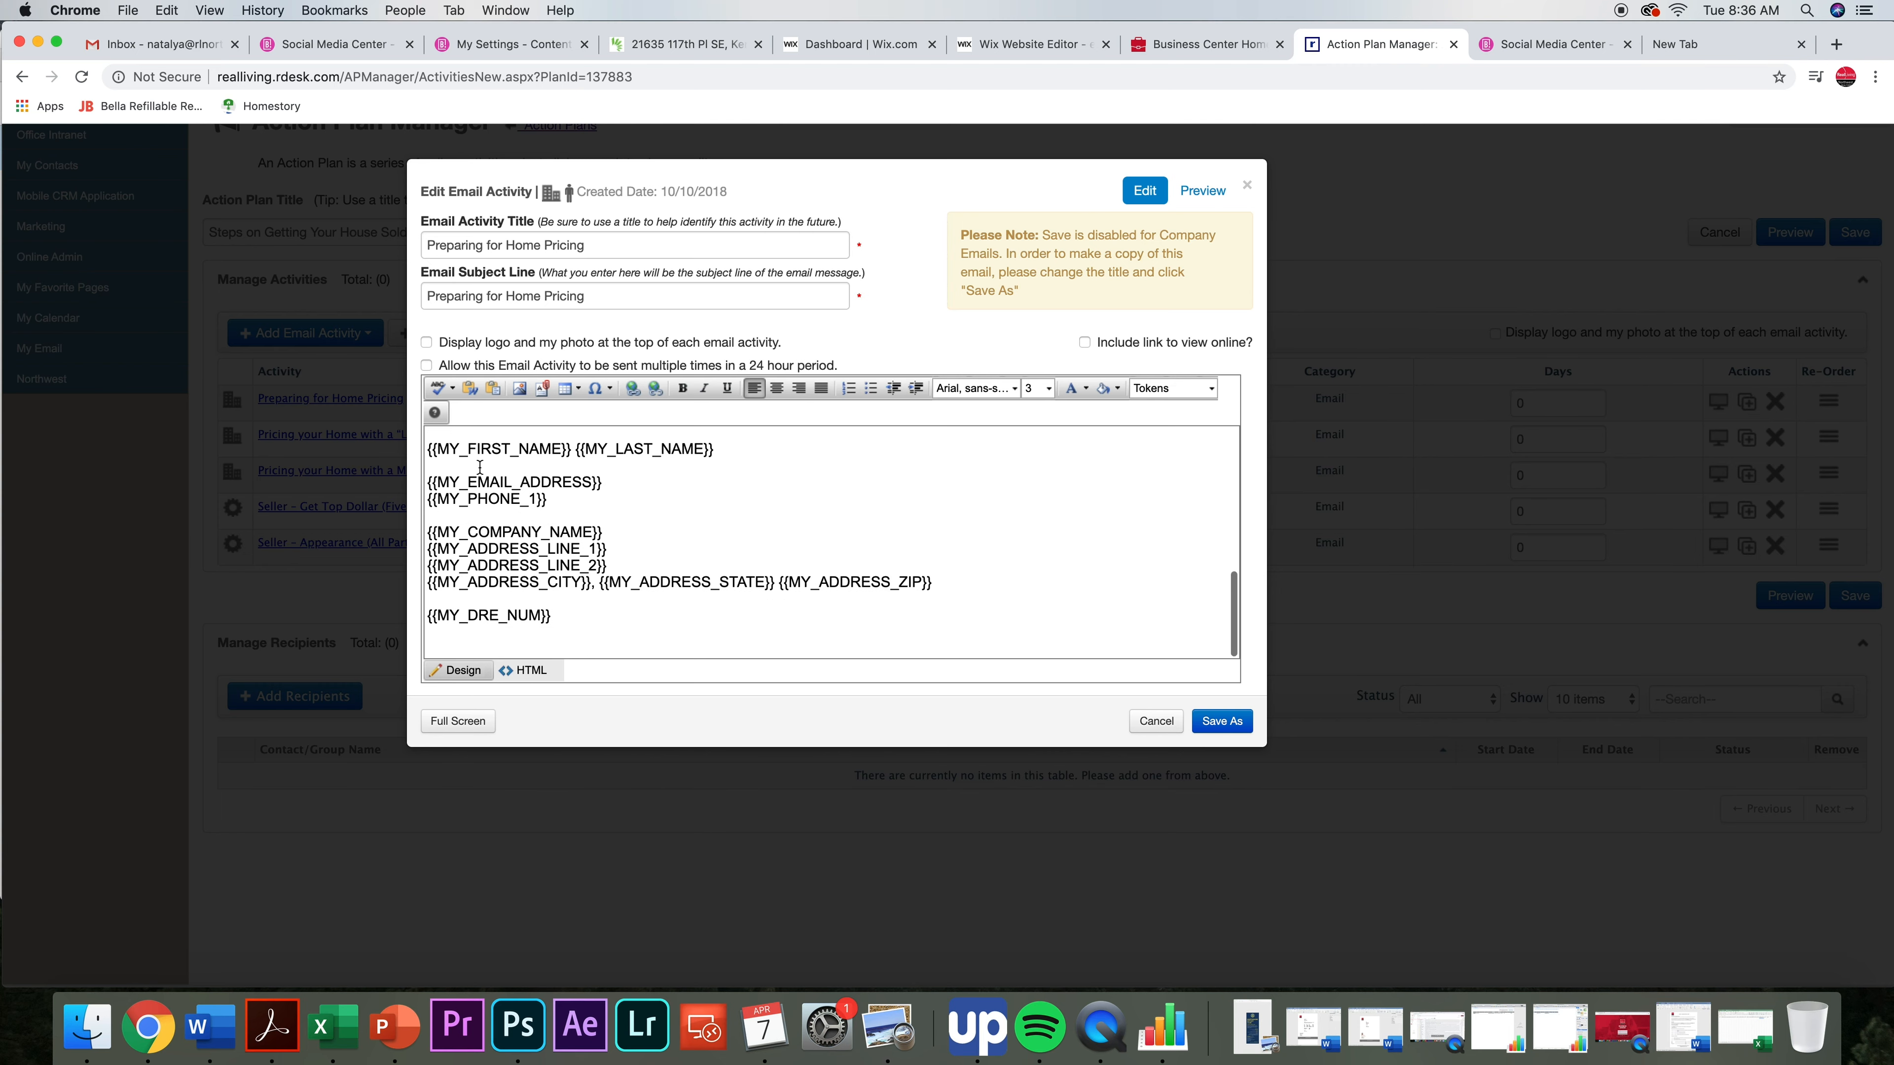
pyautogui.click(1169, 389)
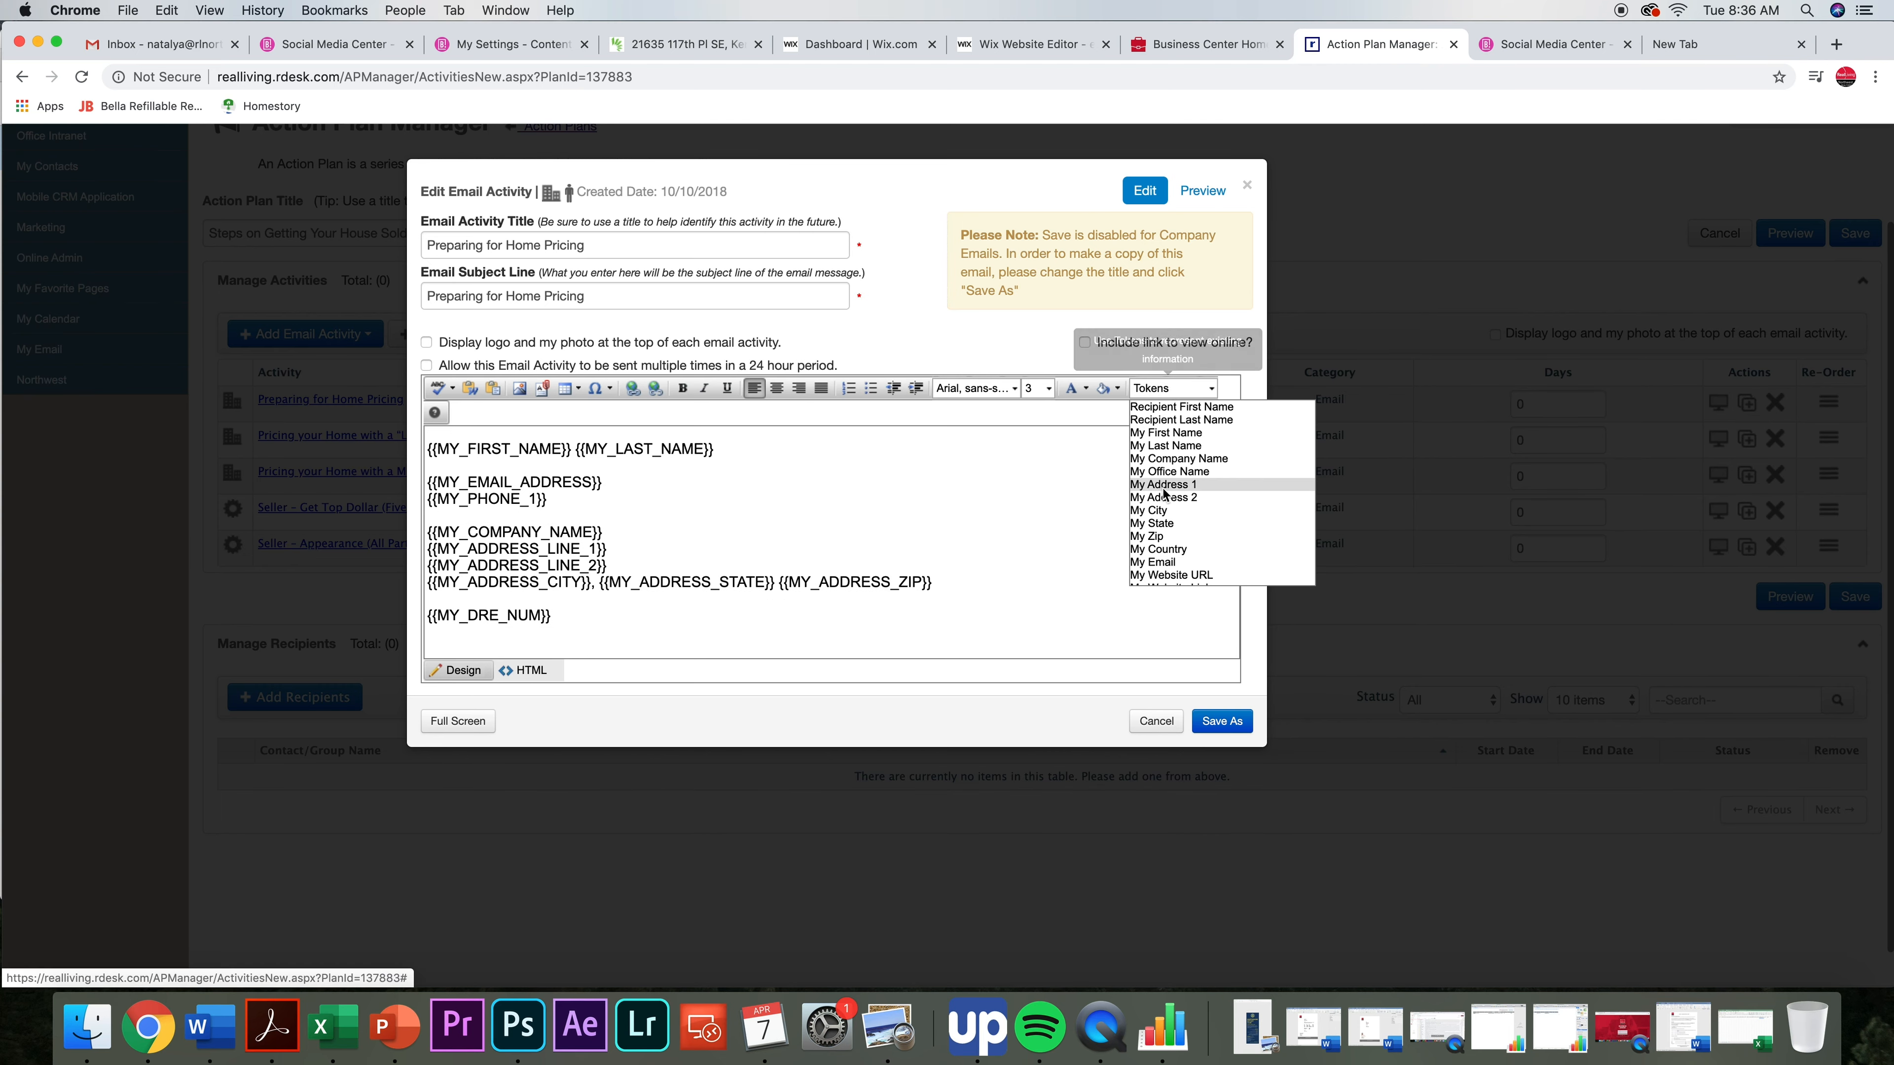
pyautogui.click(926, 594)
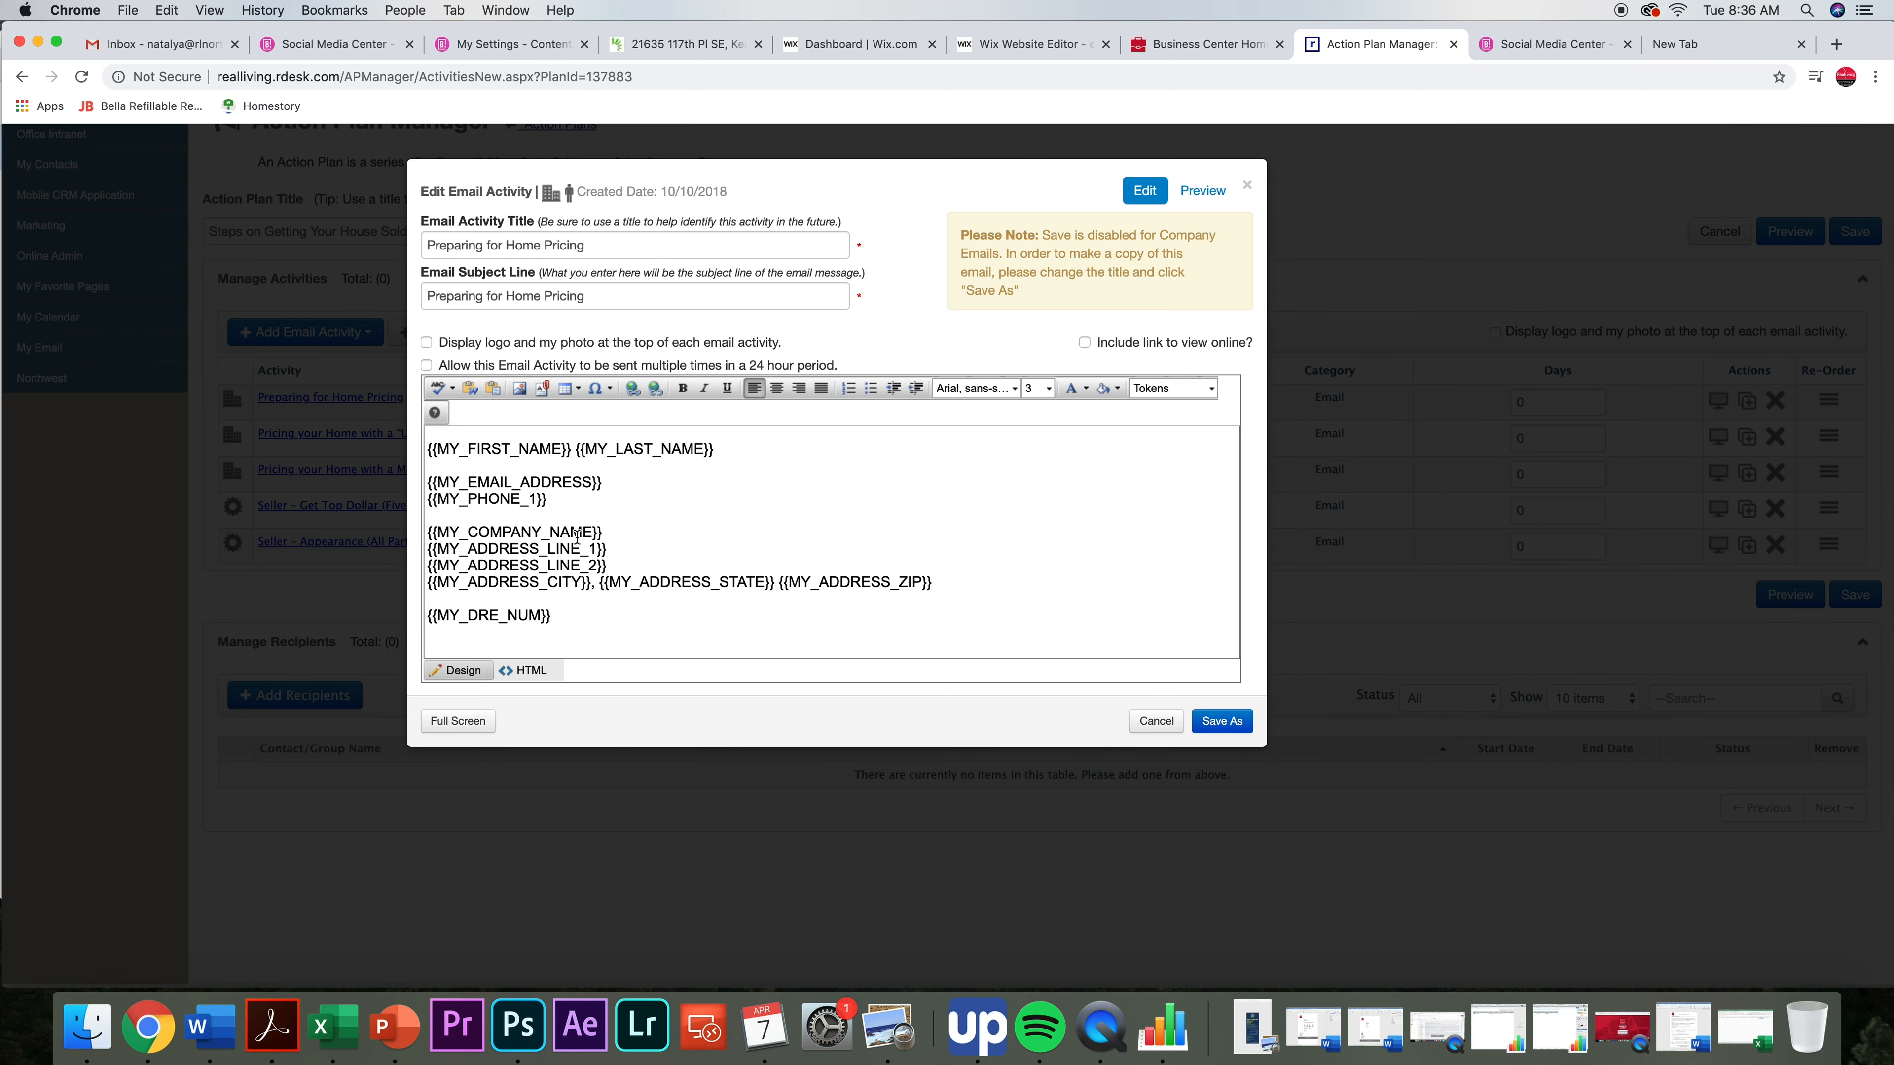
pyautogui.scroll(2, 589, 514)
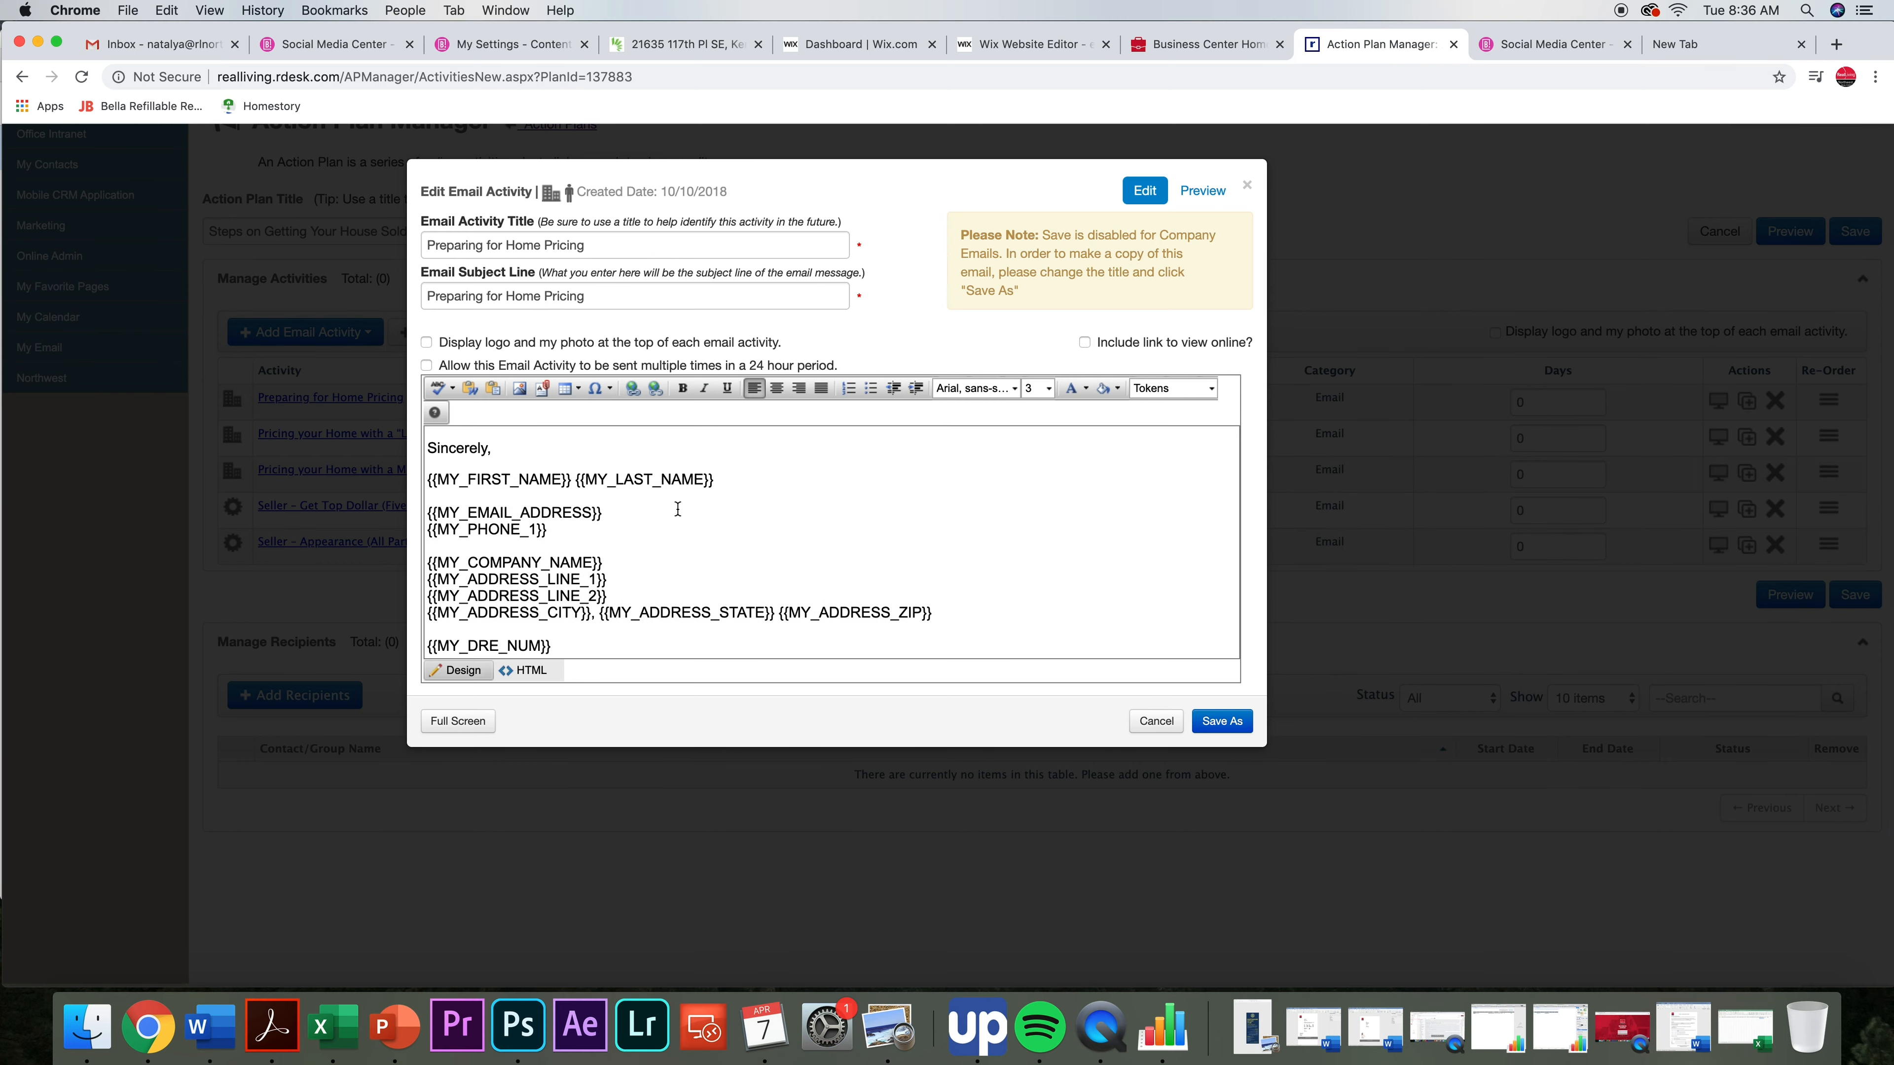
pyautogui.scroll(-2, 1108, 494)
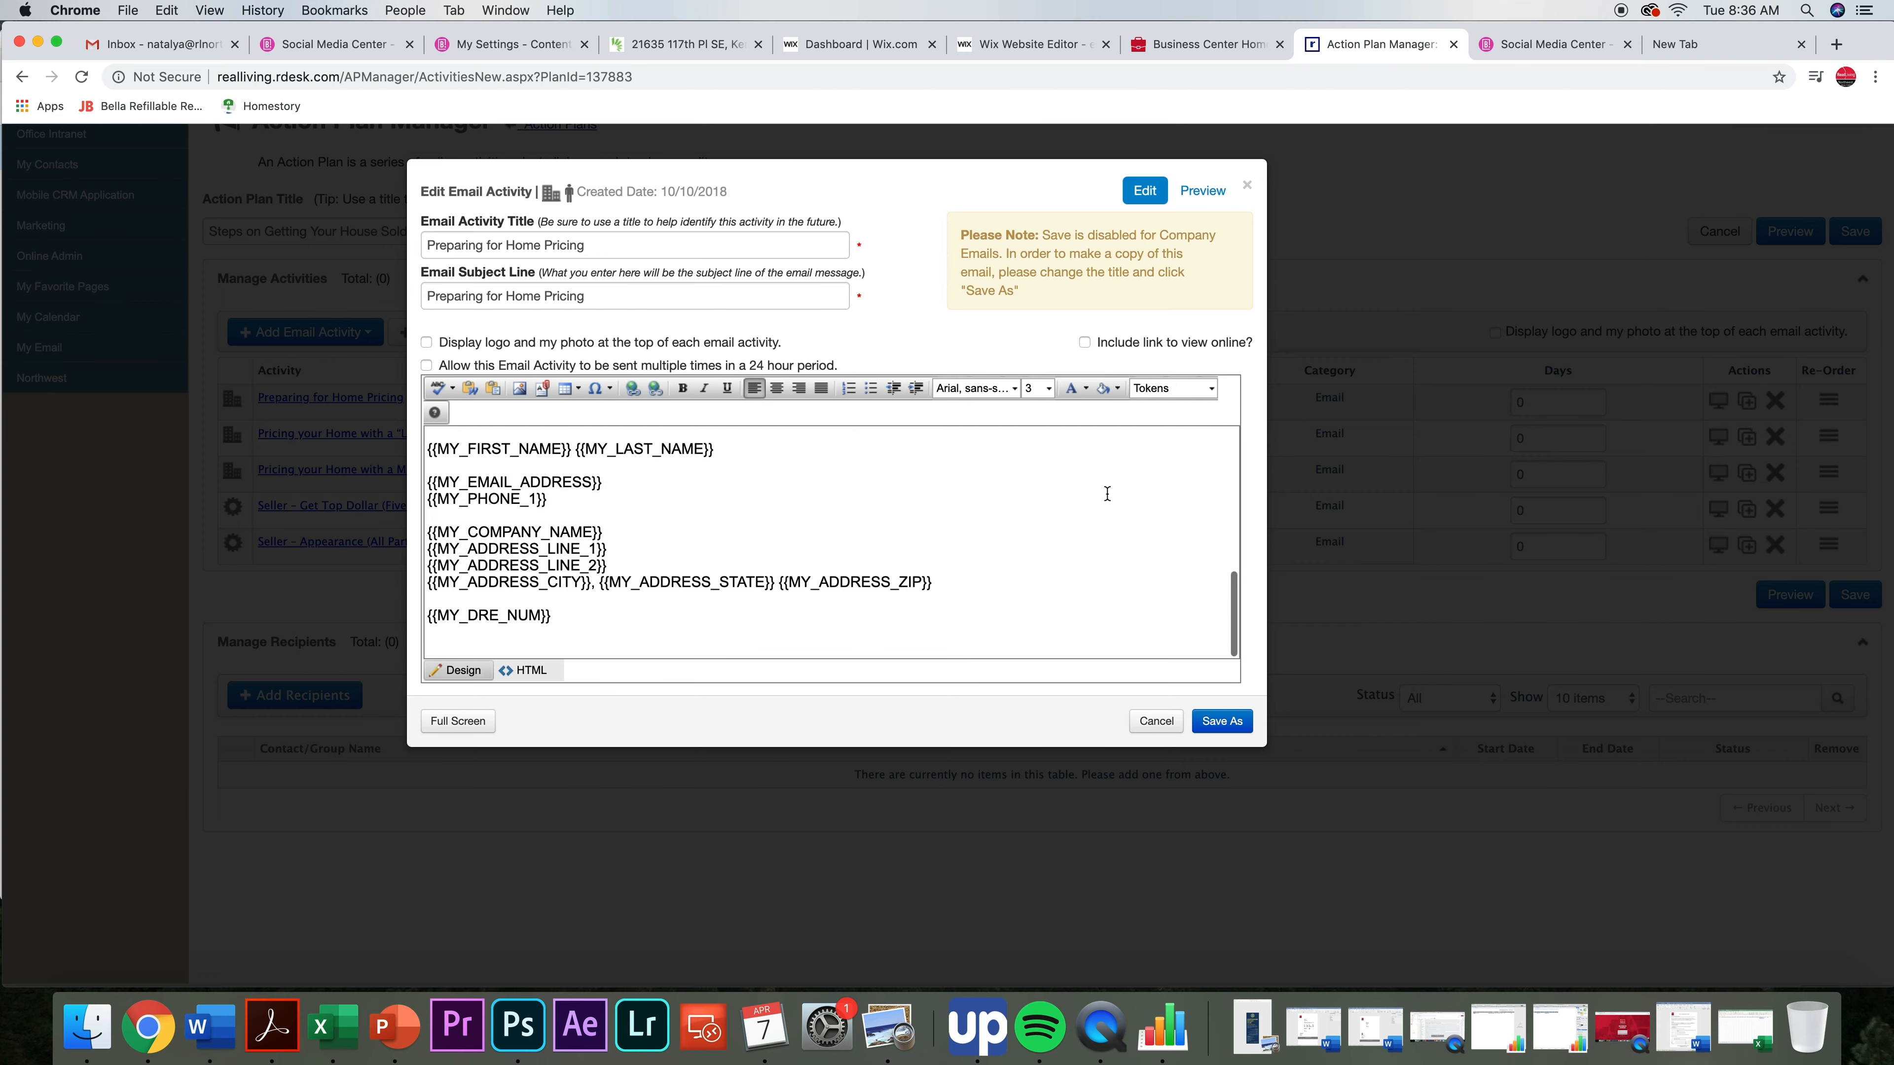
pyautogui.scroll(-1, 1071, 523)
pyautogui.scroll(15, 1044, 552)
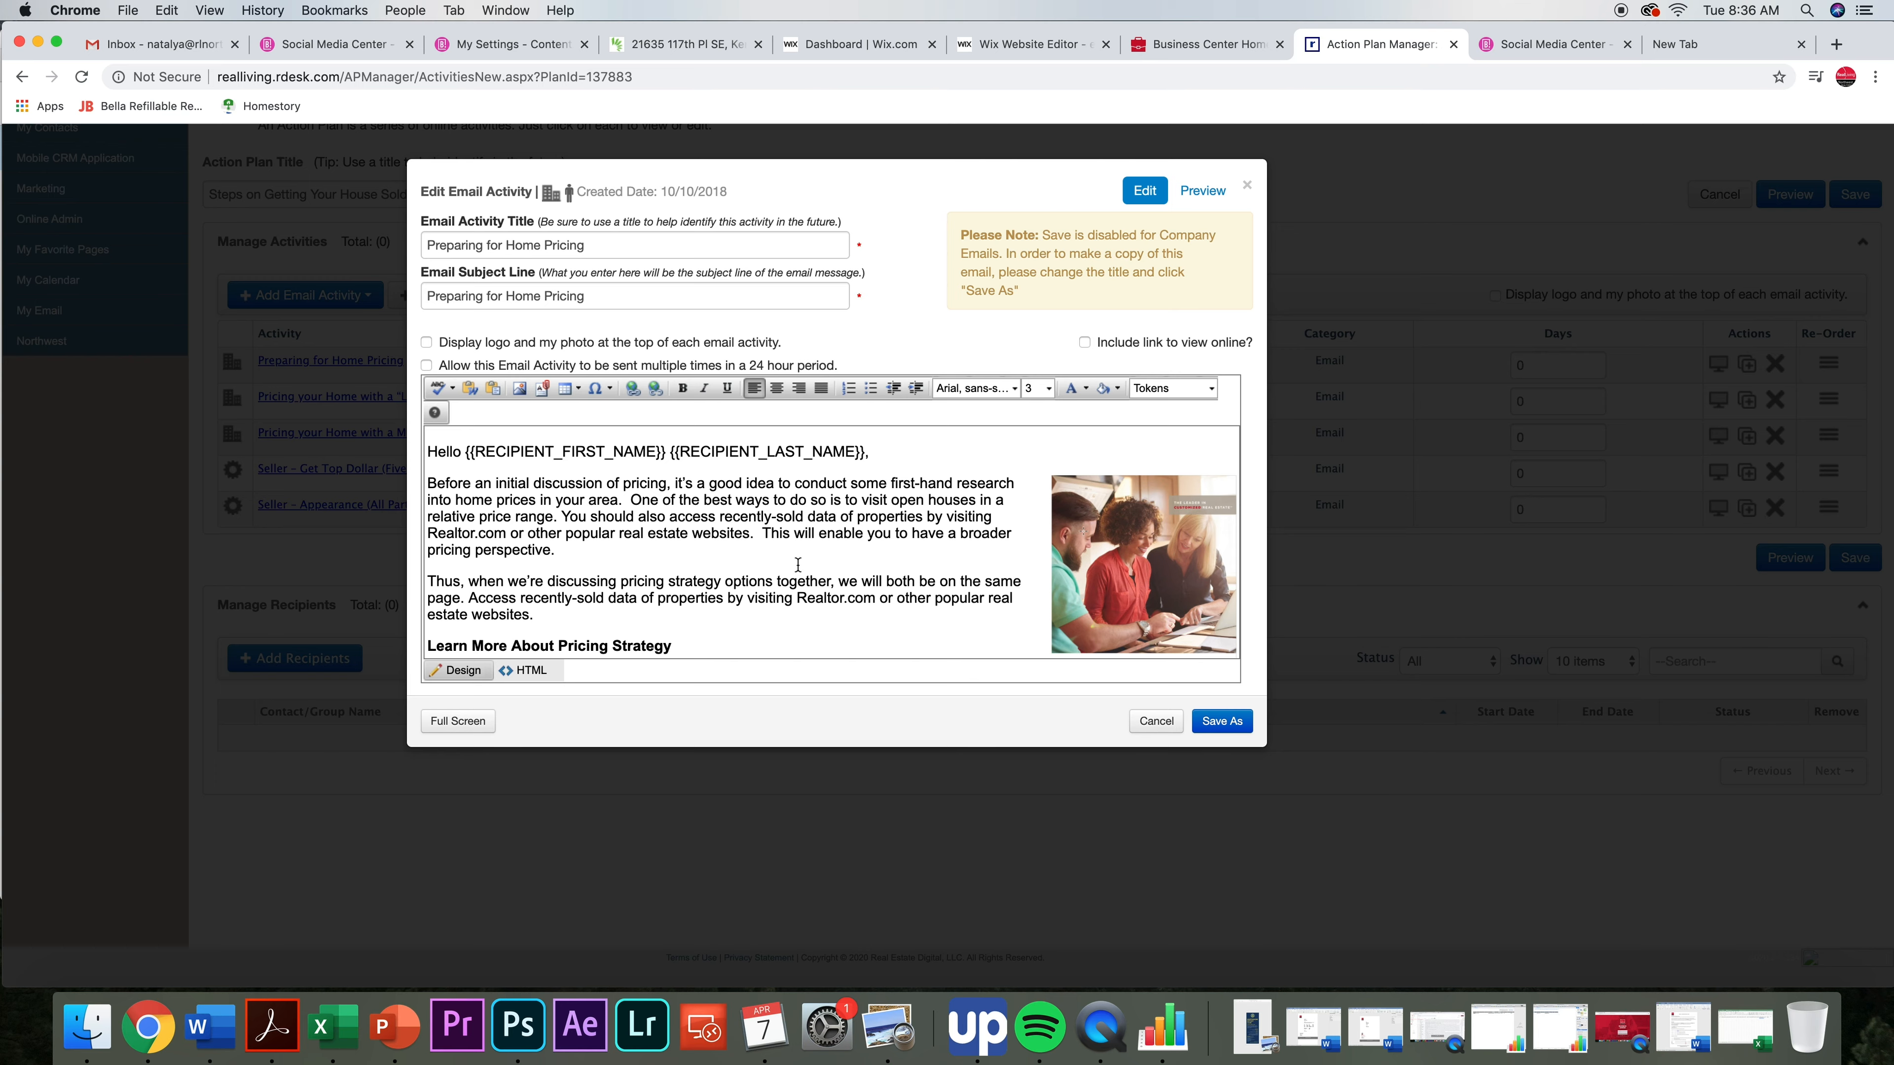
# - Save the edited company email as a copy with the activity title "Preparing for Home Pricing -1"
pyautogui.click(1242, 728)
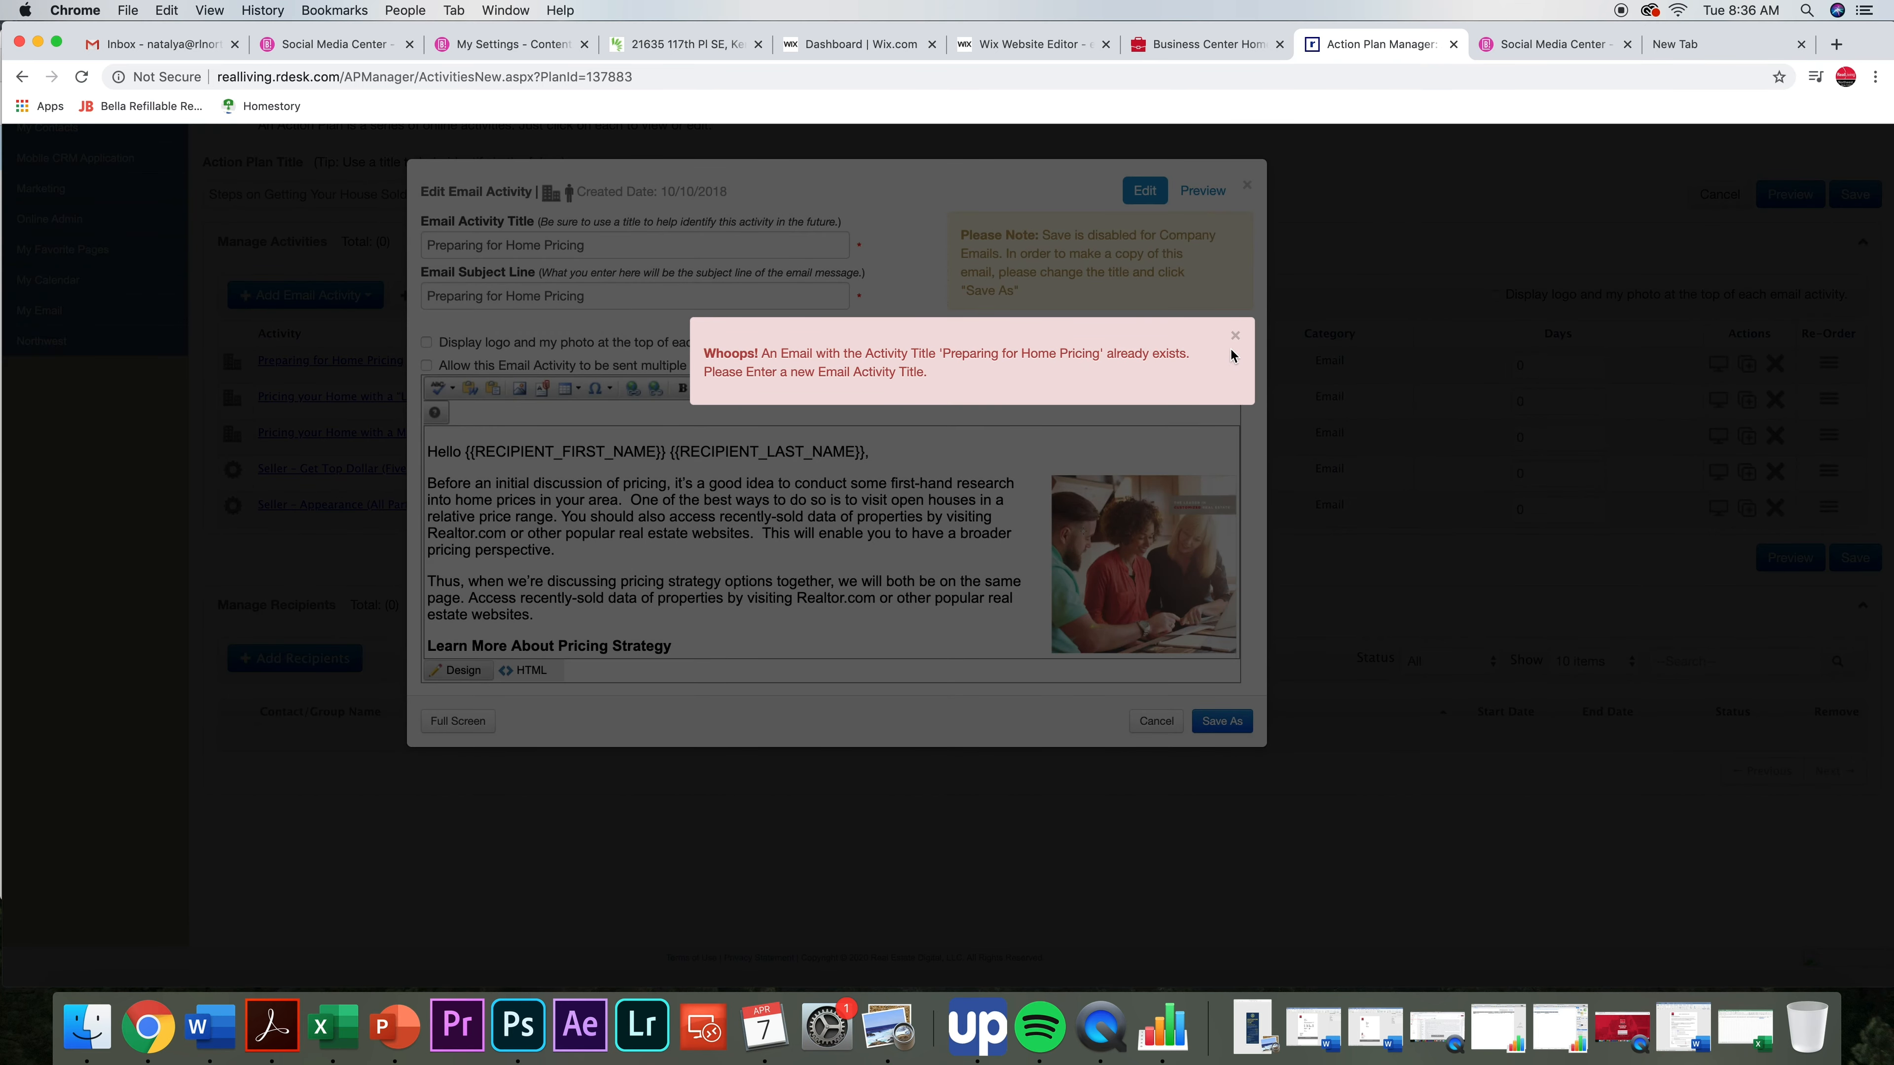
pyautogui.click(1239, 337)
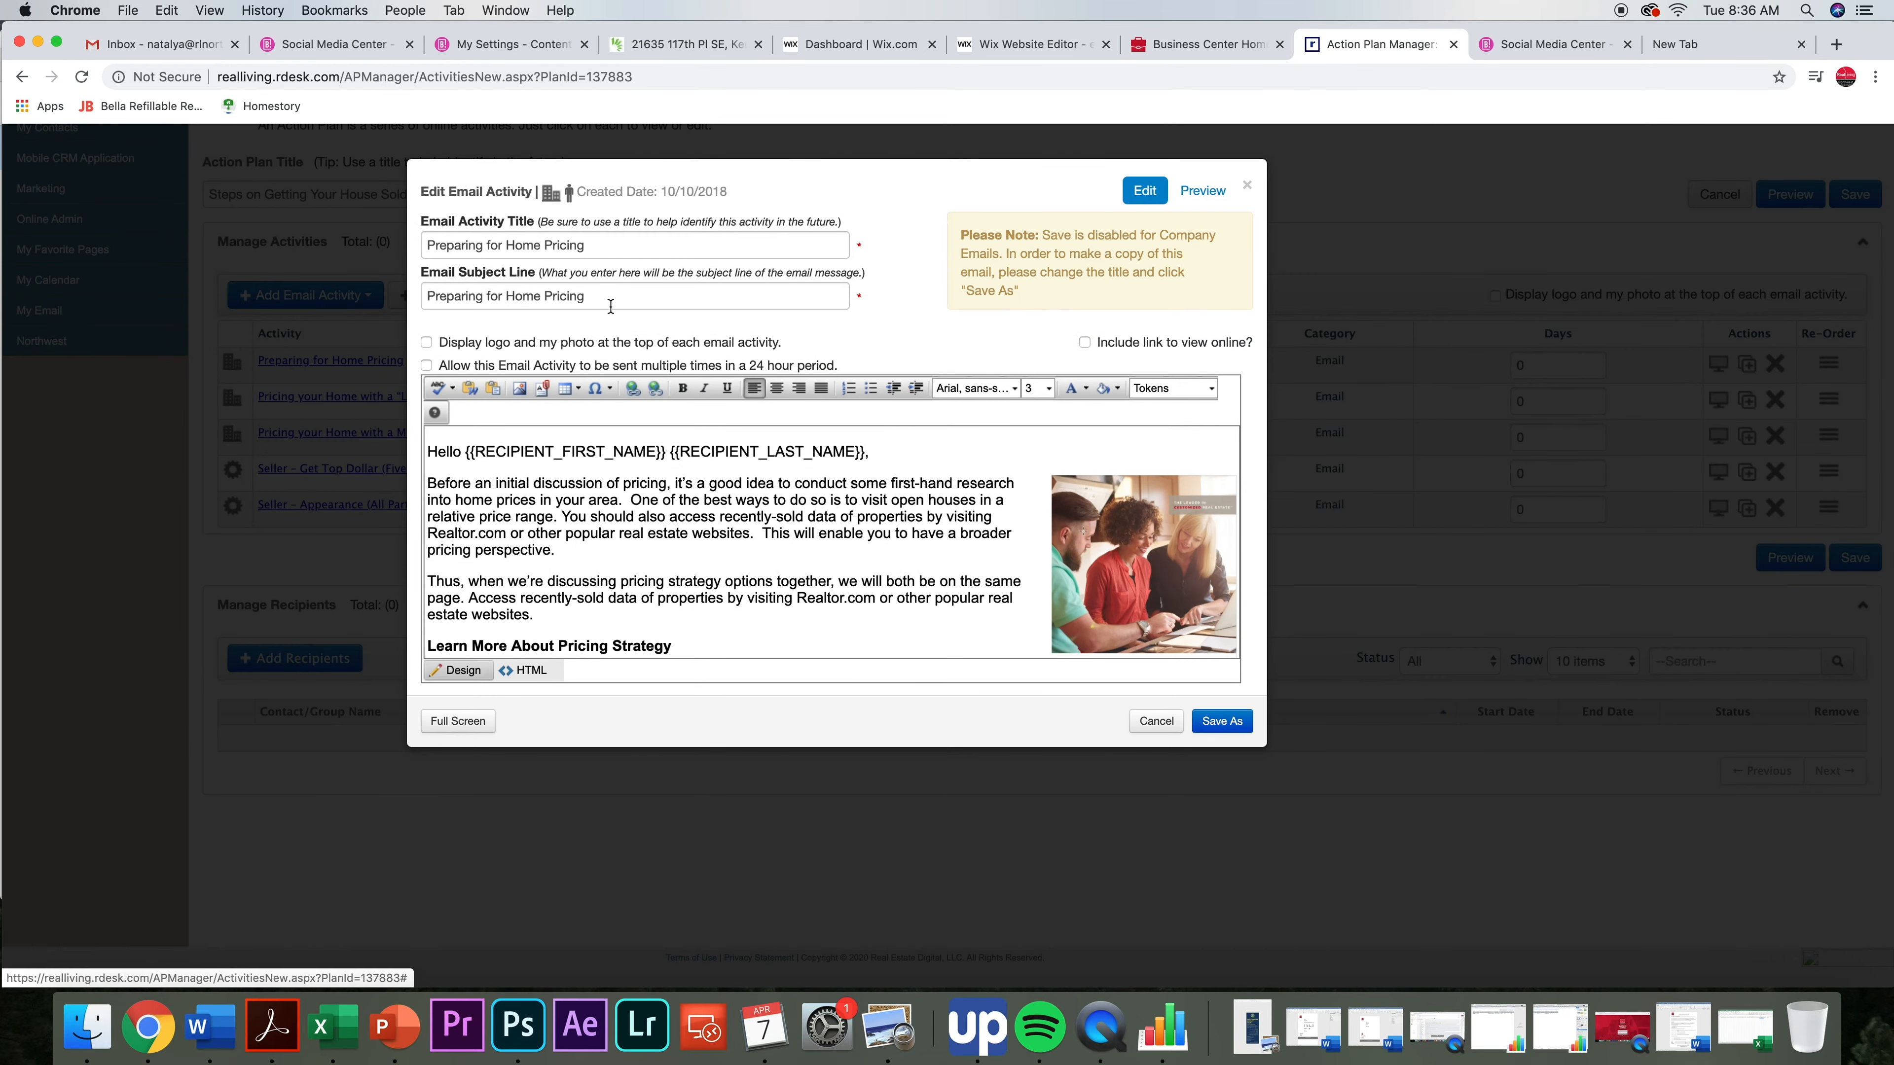
pyautogui.click(608, 292)
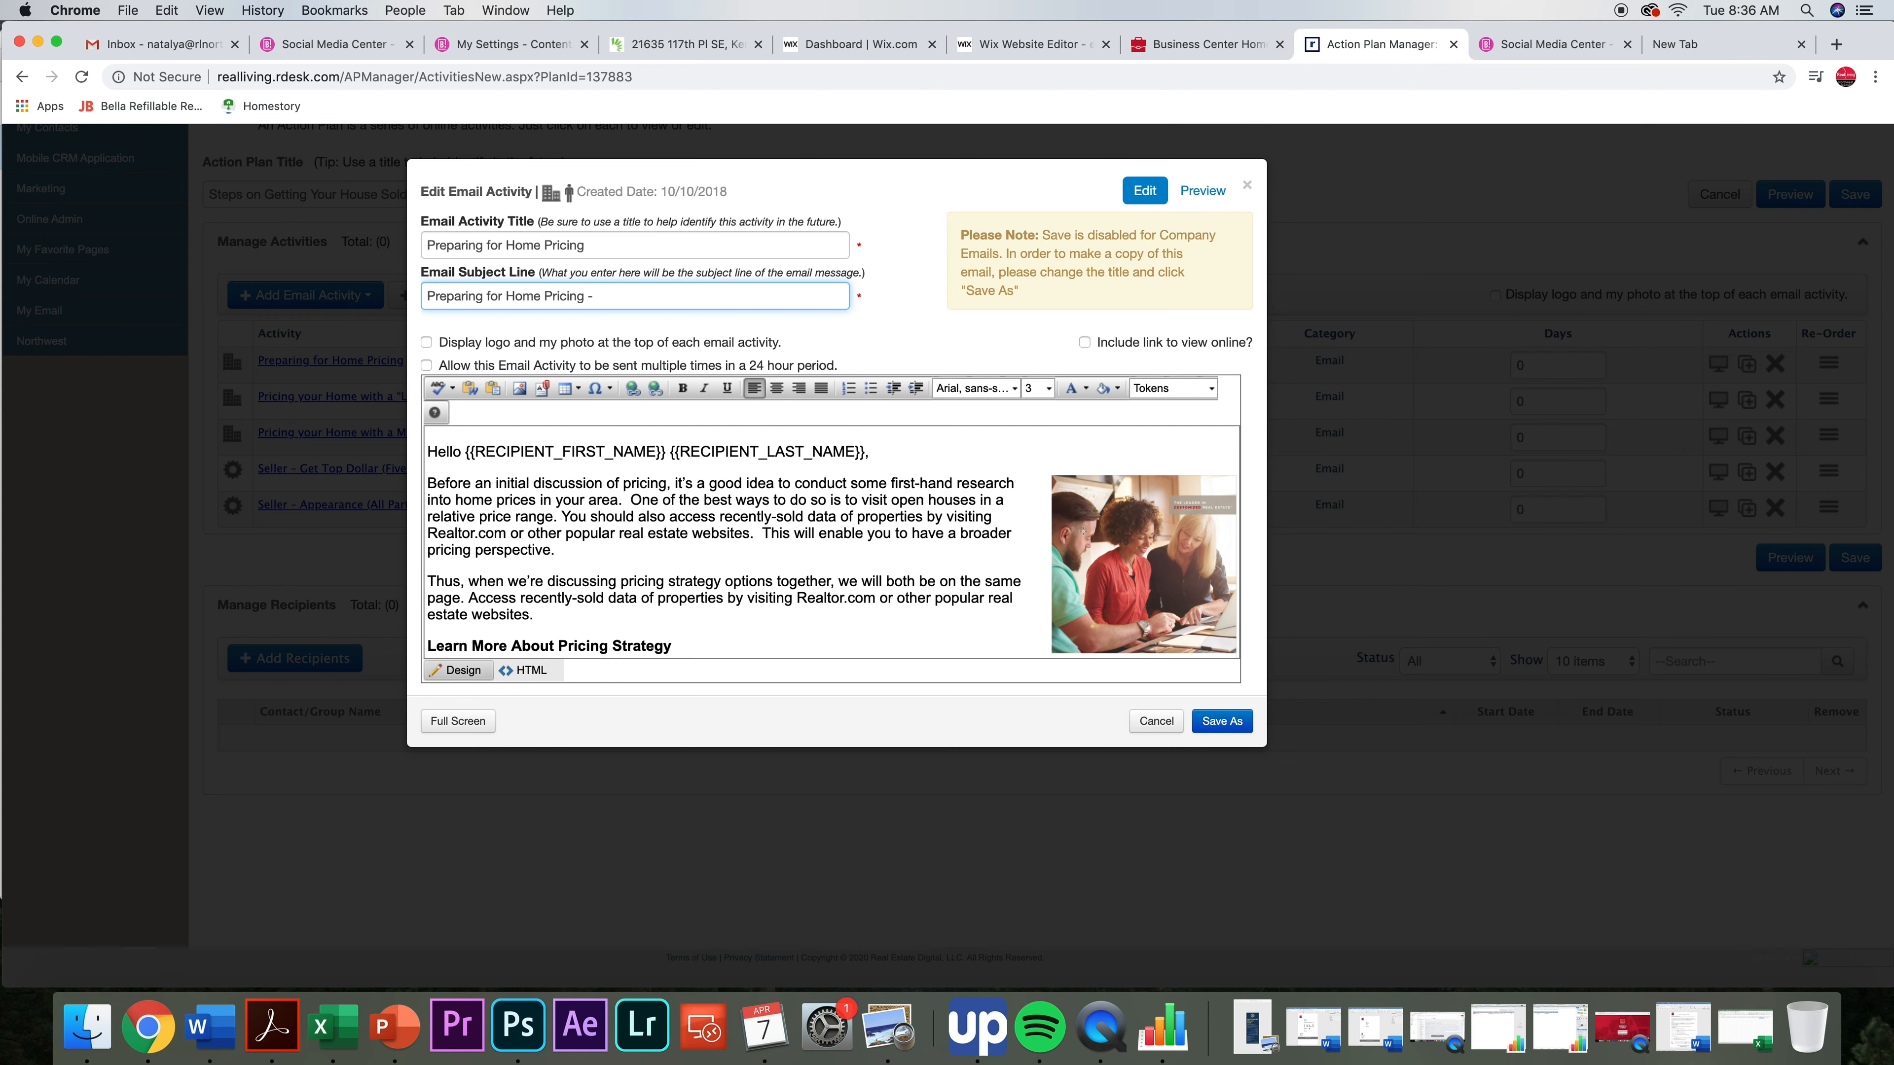
pyautogui.click(656, 245)
pyautogui.write('-1')
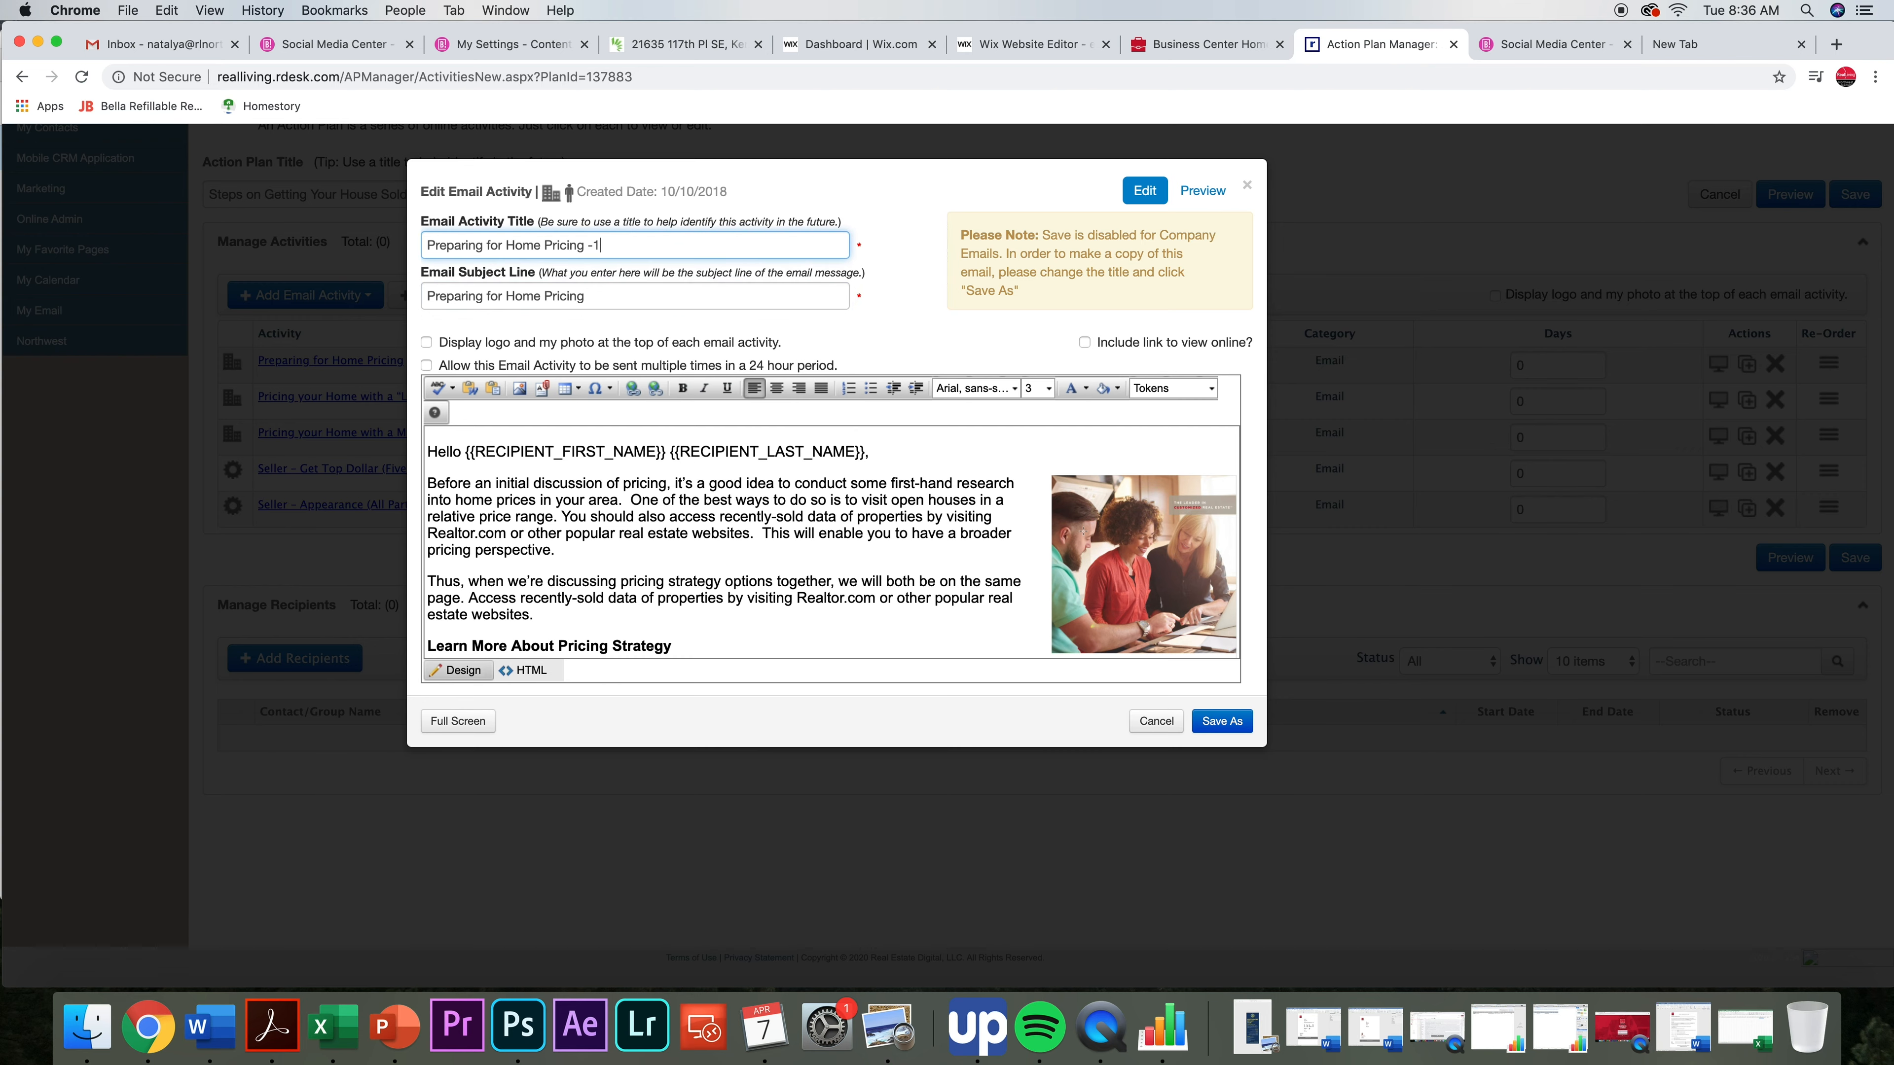
pyautogui.click(1212, 732)
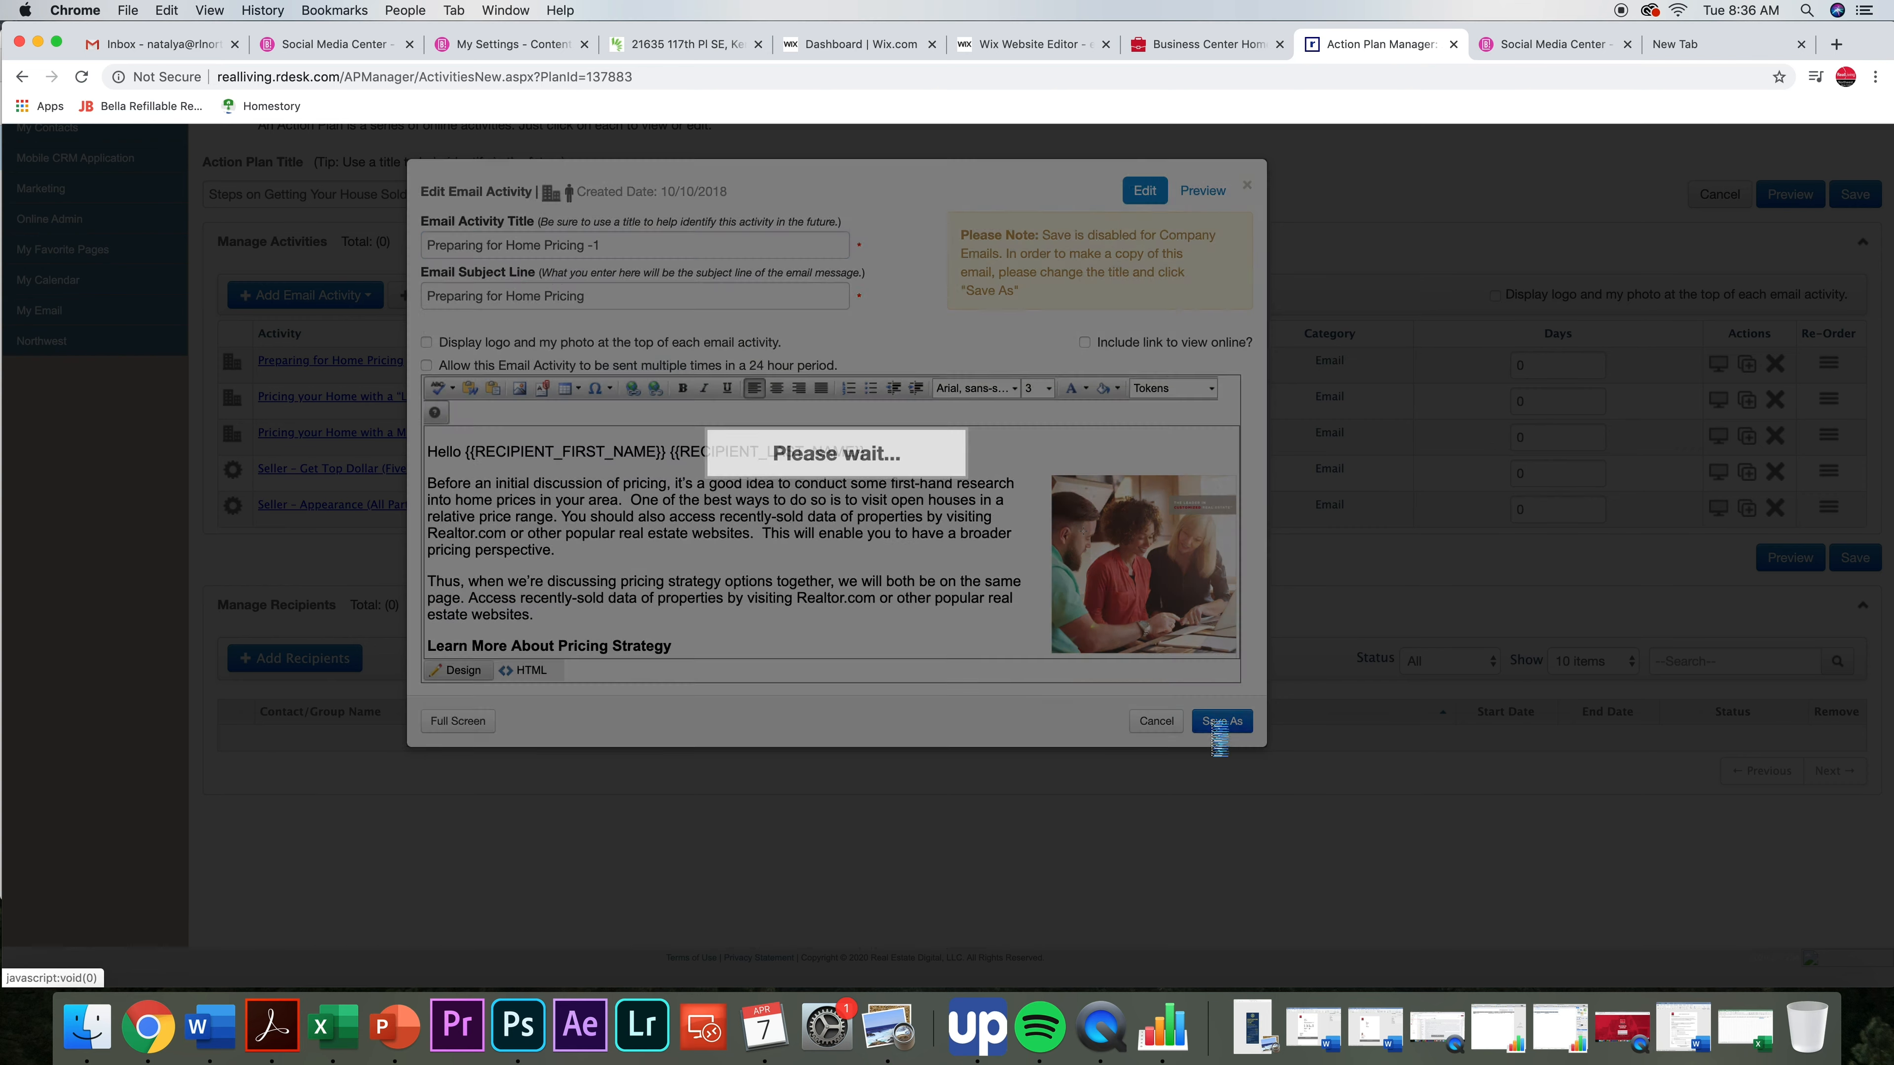
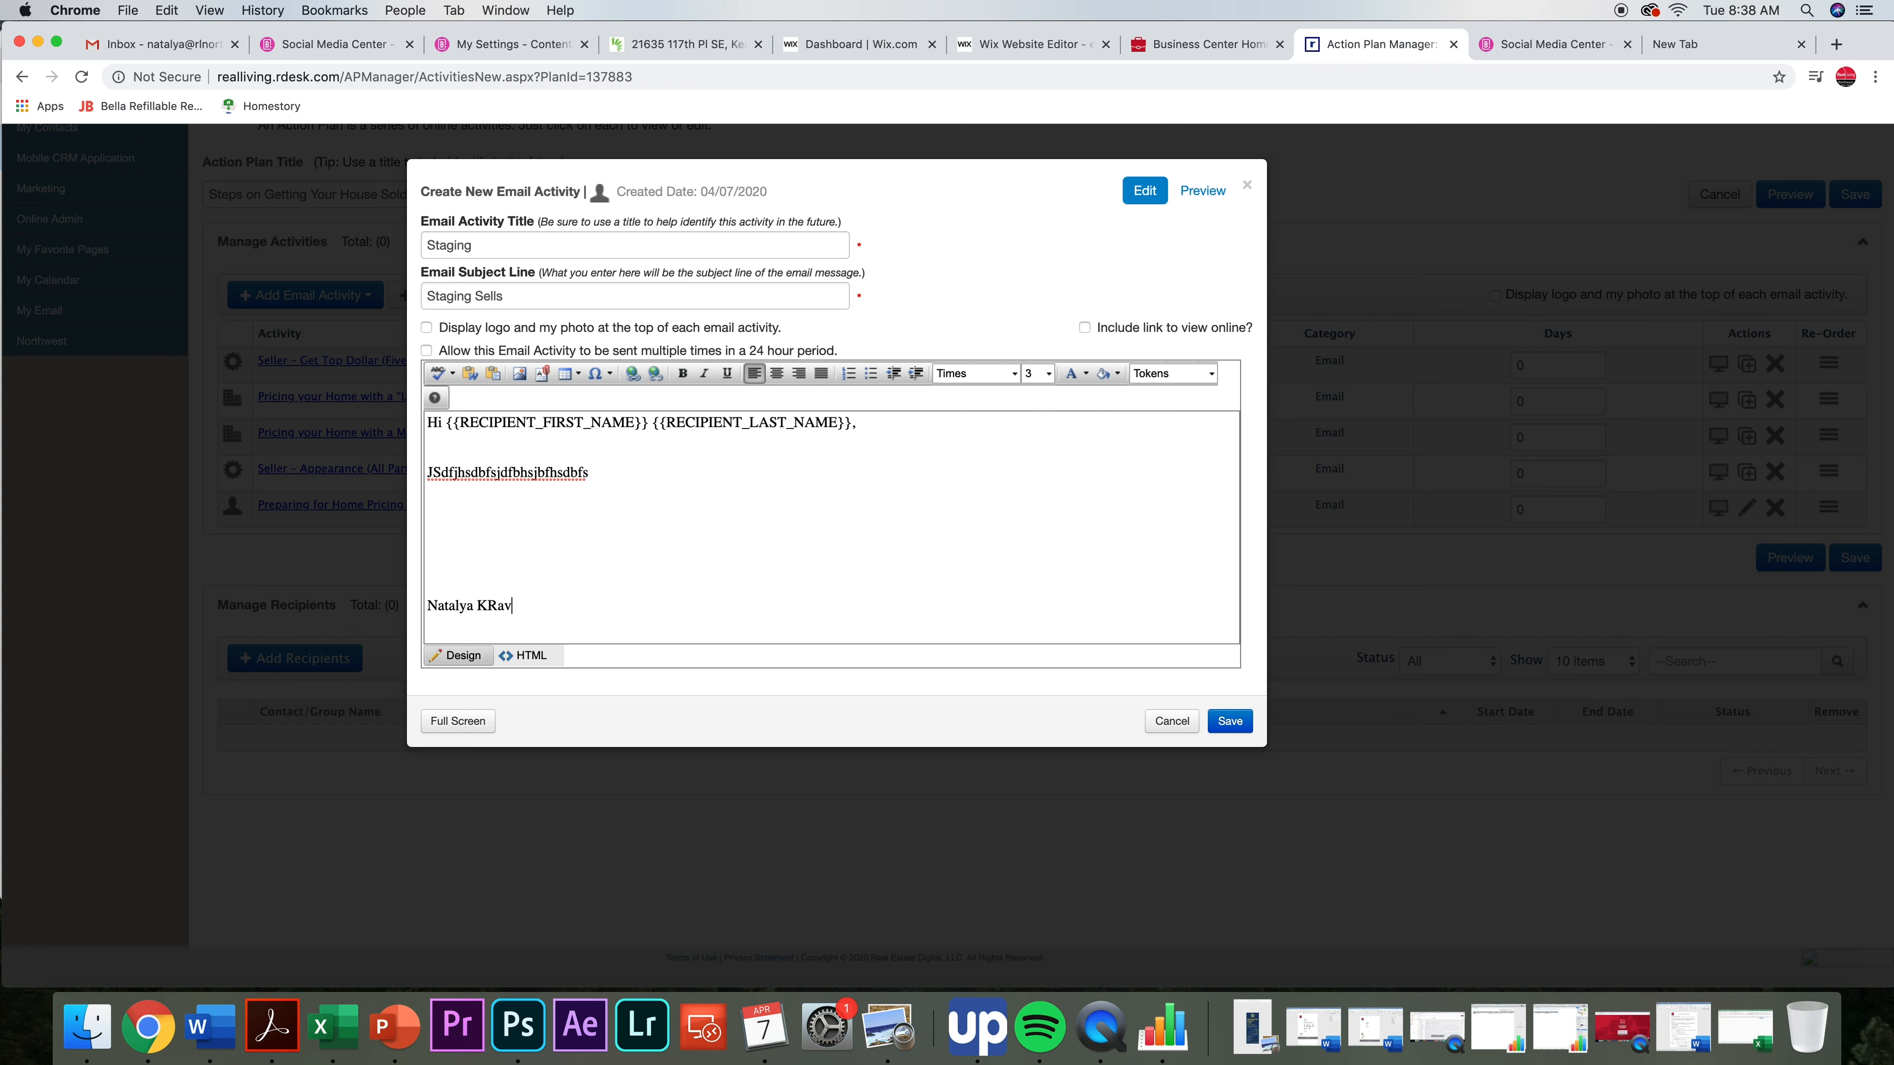
# - Finish the sender's full name in the "Staging" email's signature and add the My Company Name and My Phone 1 tokens below it
pyautogui.write('ravchuk')
pyautogui.press('Return')
pyautogui.click(1213, 369)
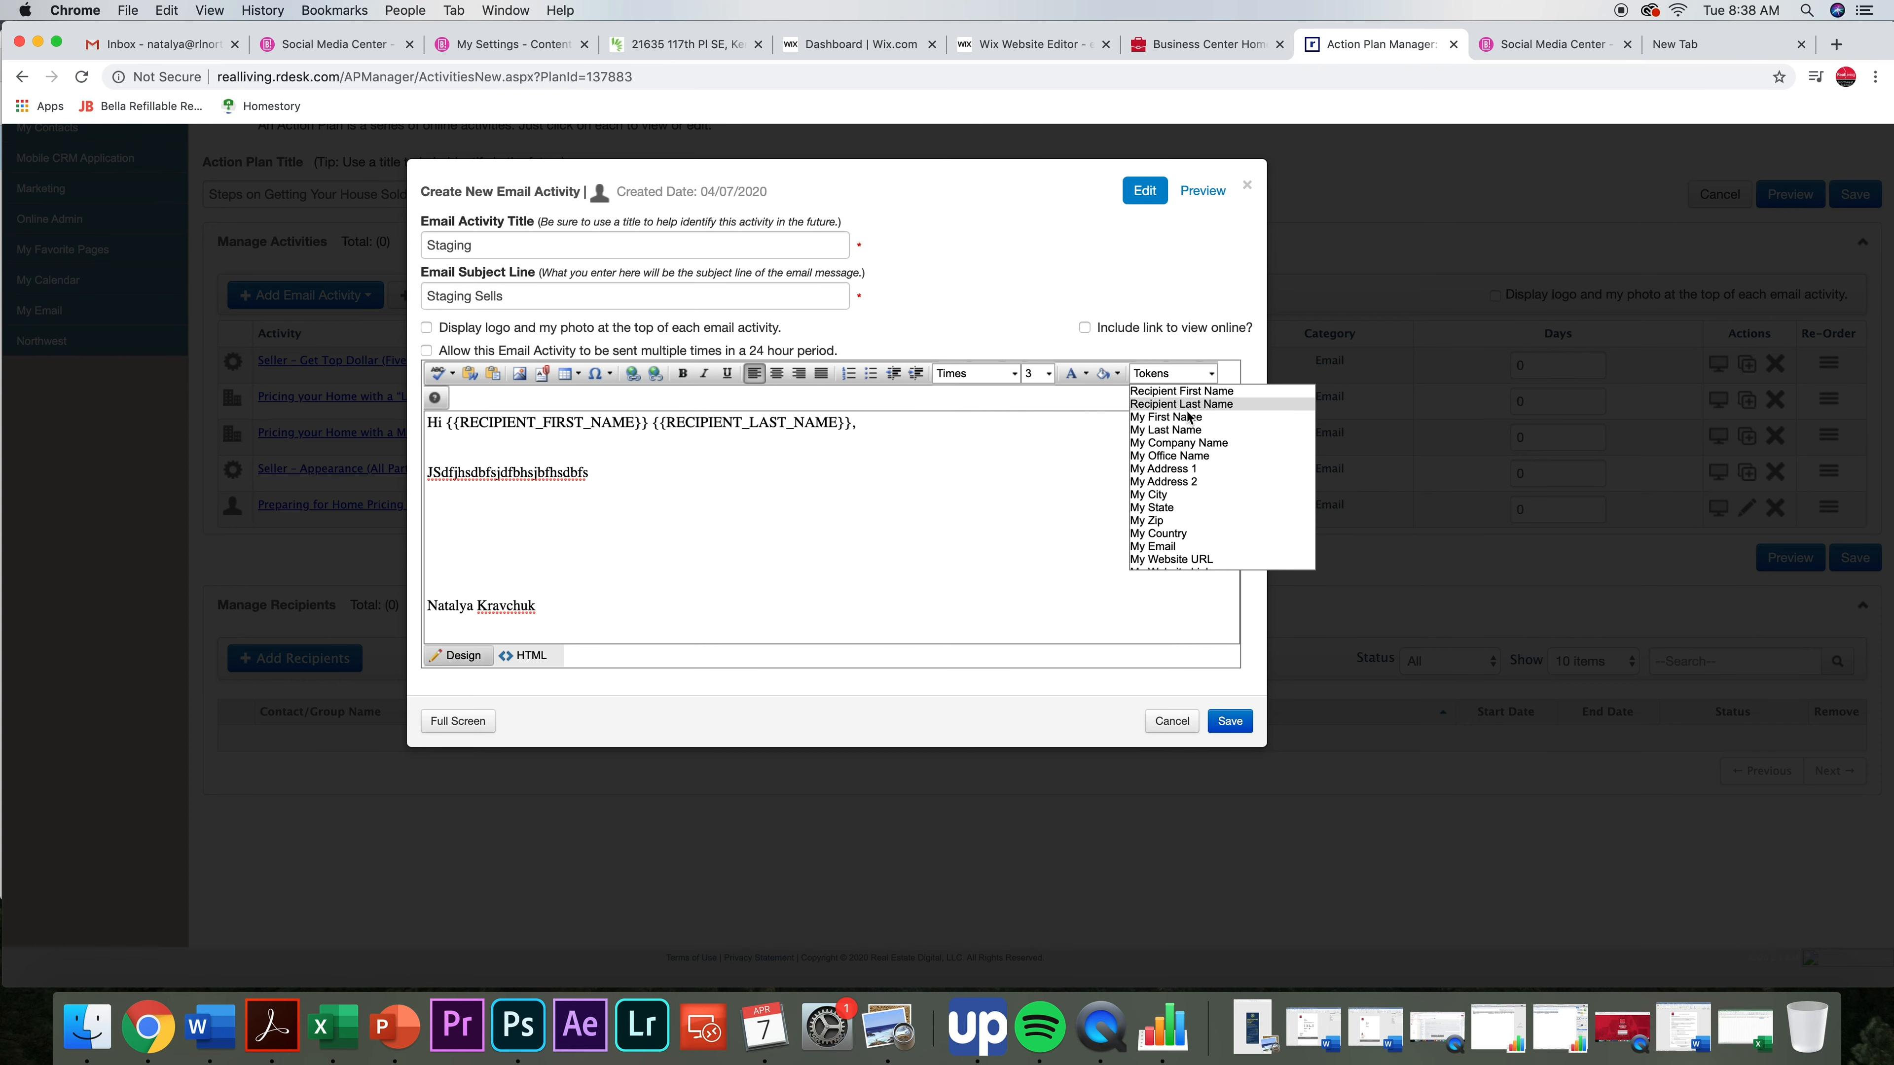
pyautogui.click(1186, 442)
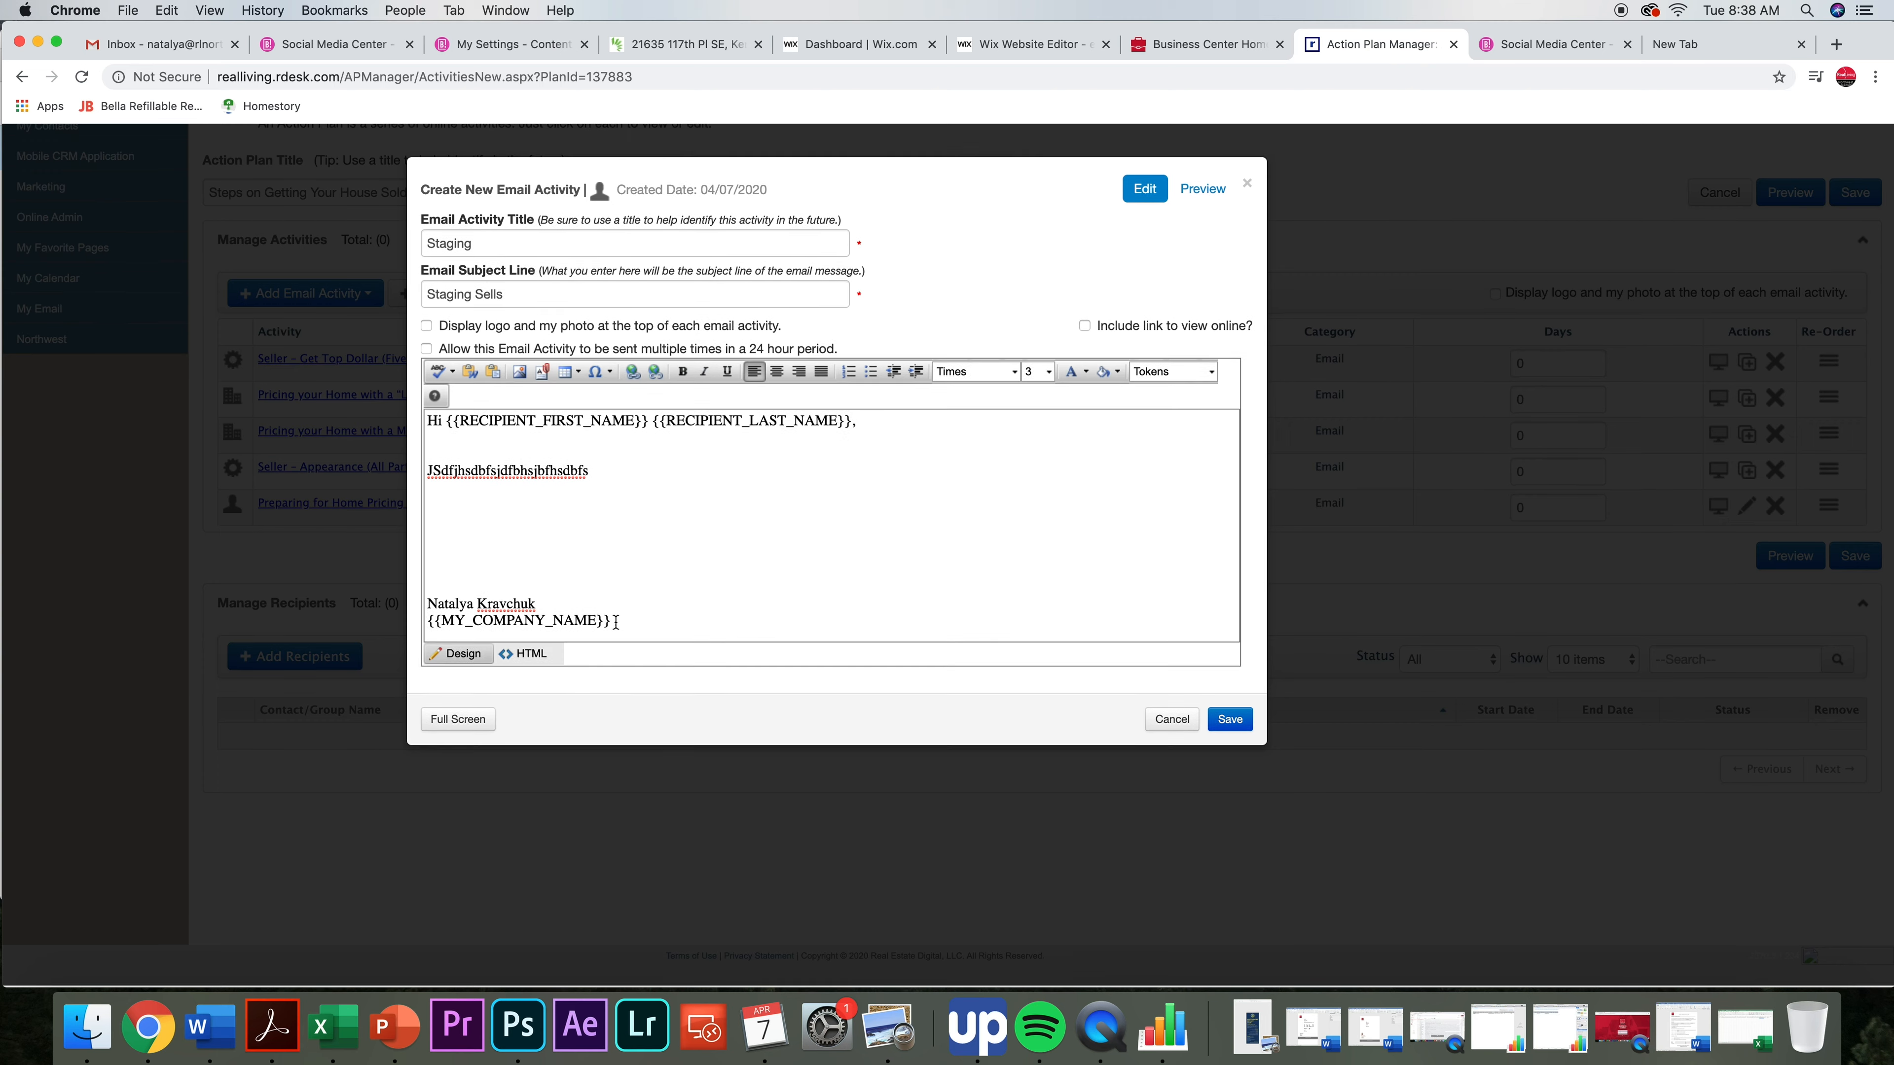
pyautogui.click(1152, 377)
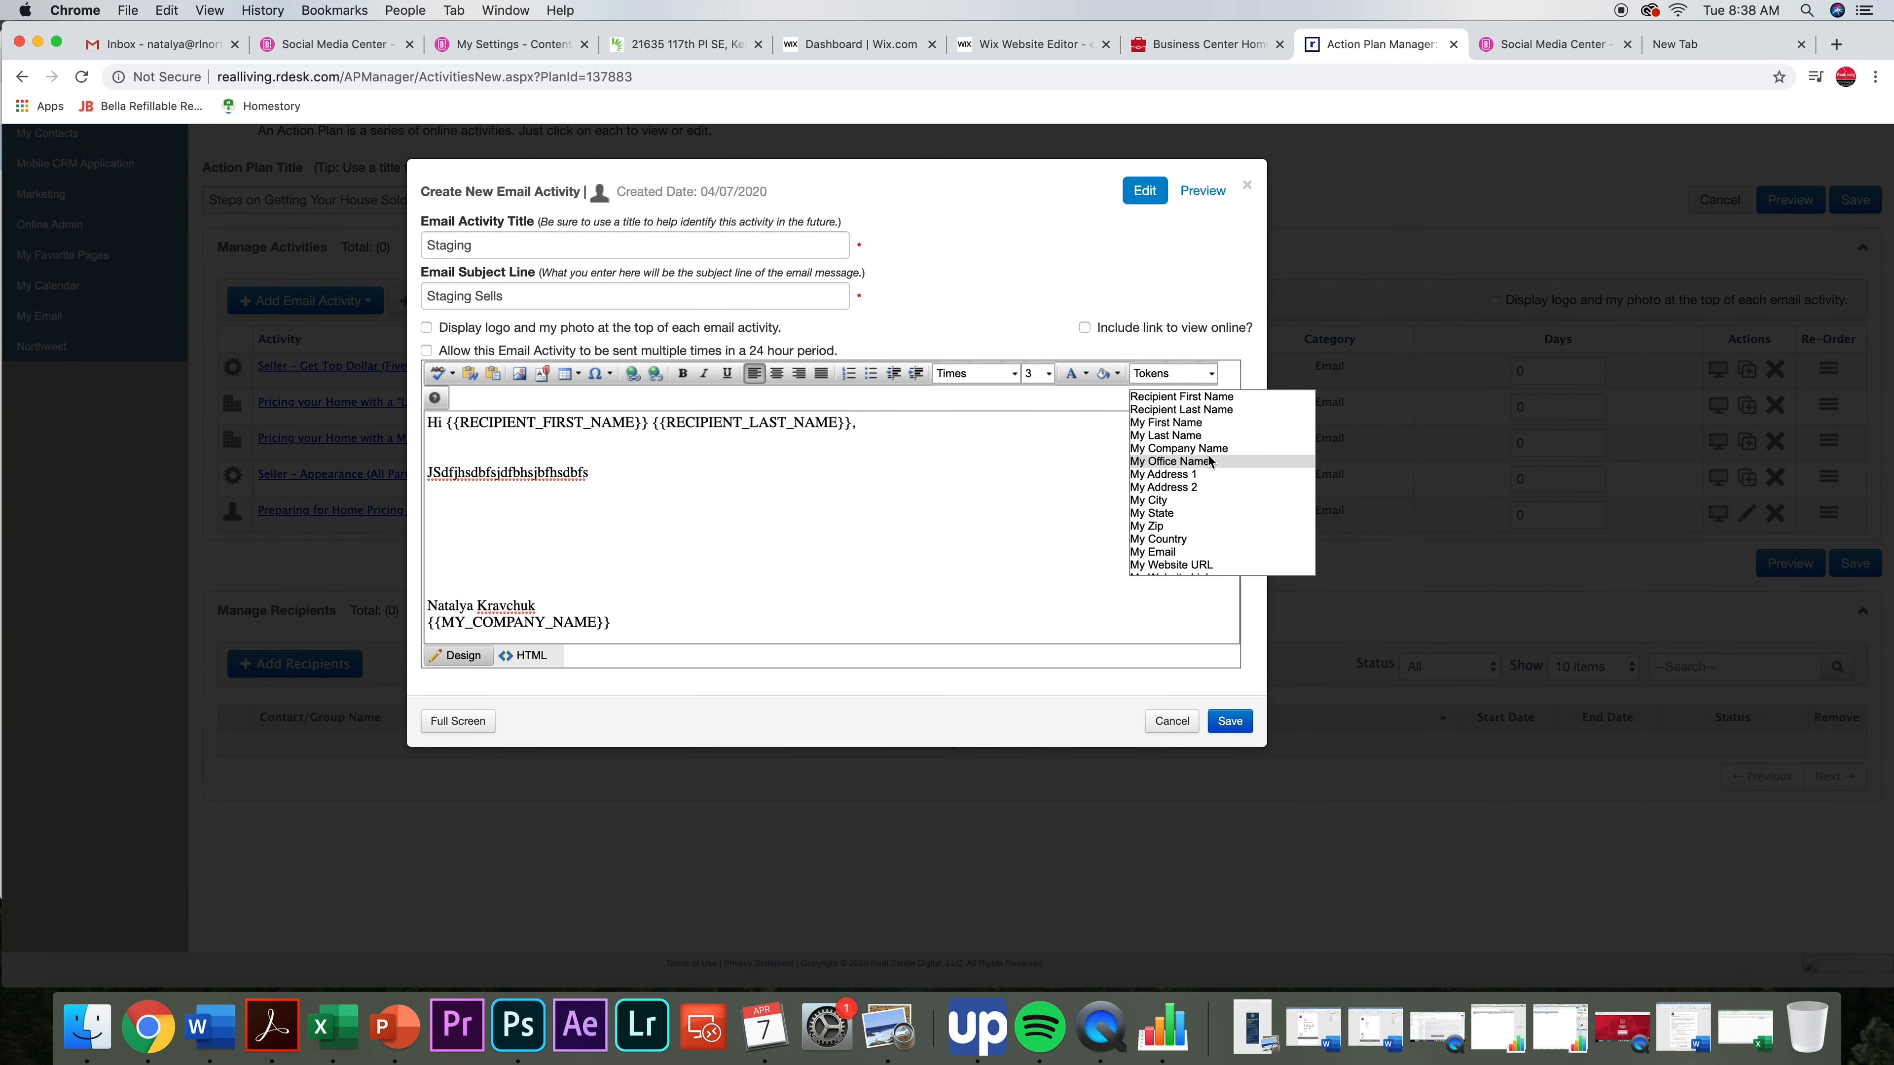
pyautogui.scroll(-2, 1208, 514)
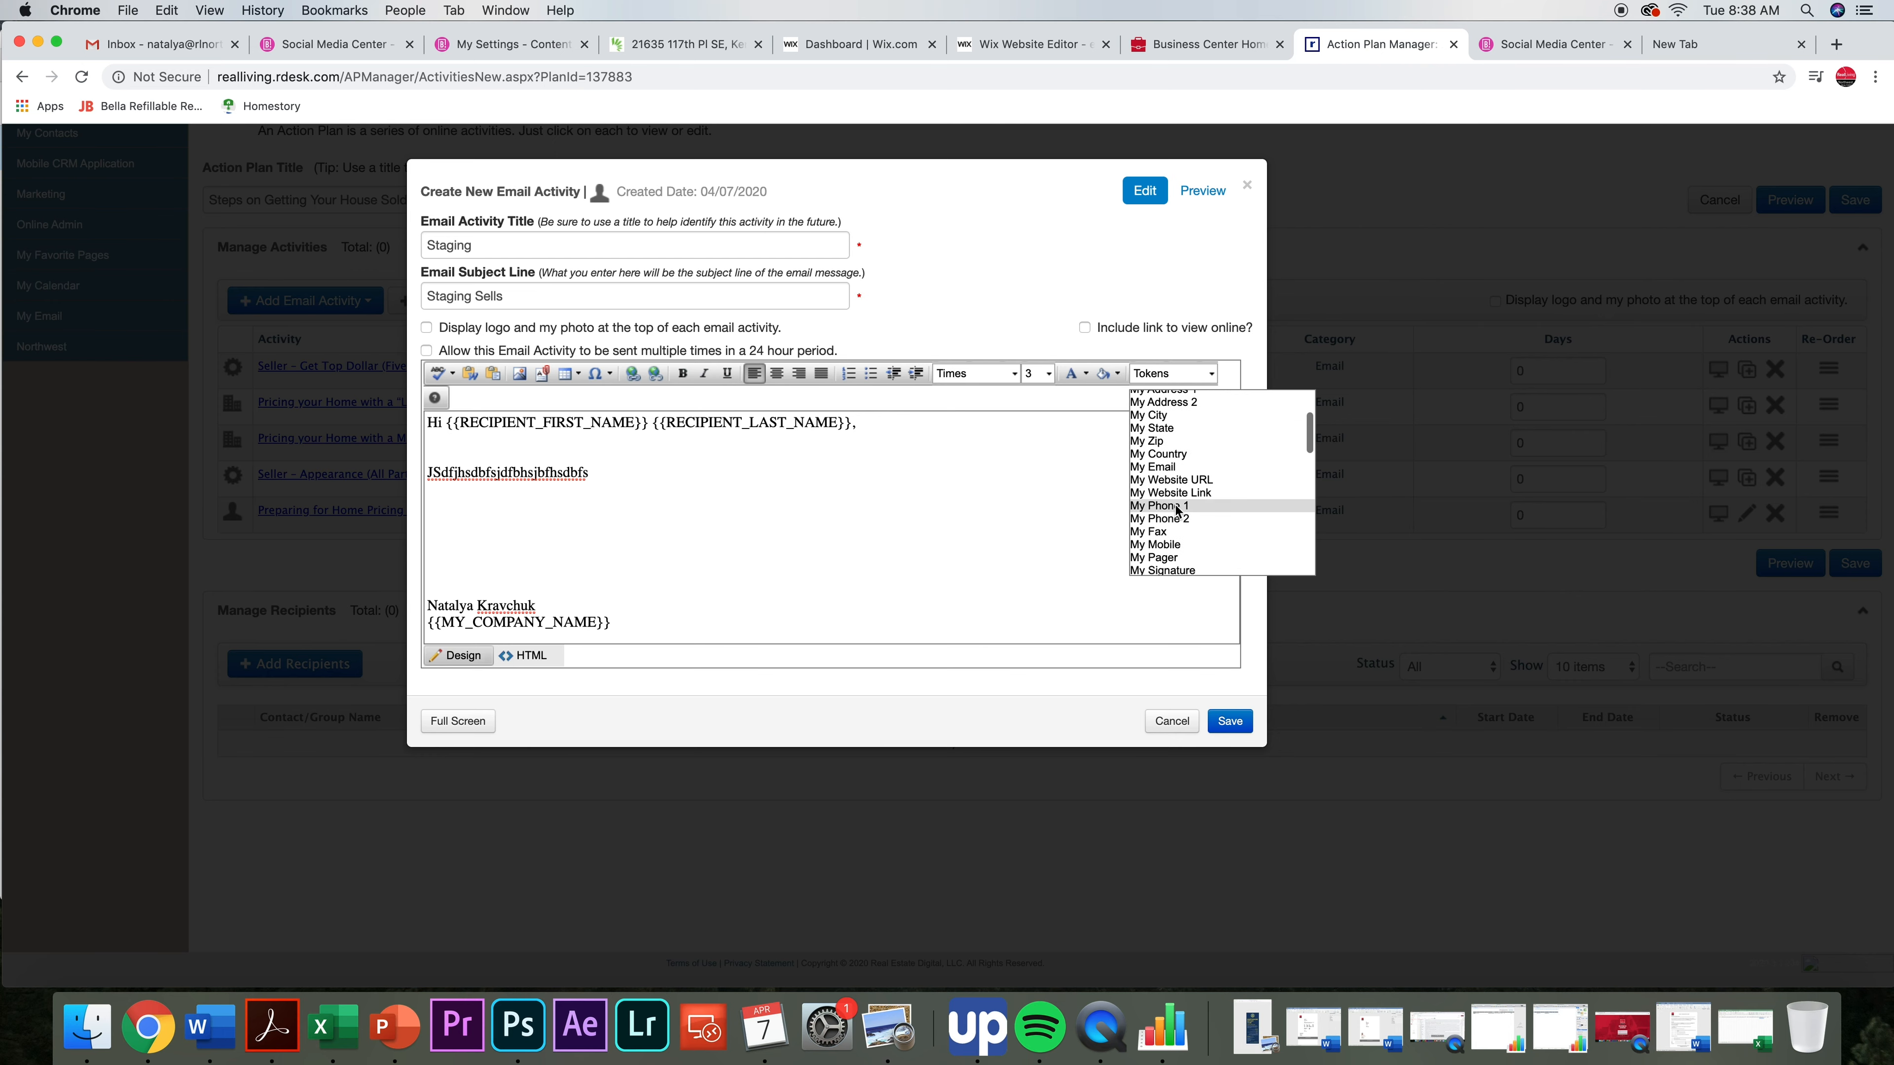
pyautogui.click(1167, 545)
pyautogui.click(1173, 373)
pyautogui.scroll(-3, 1193, 507)
pyautogui.click(600, 591)
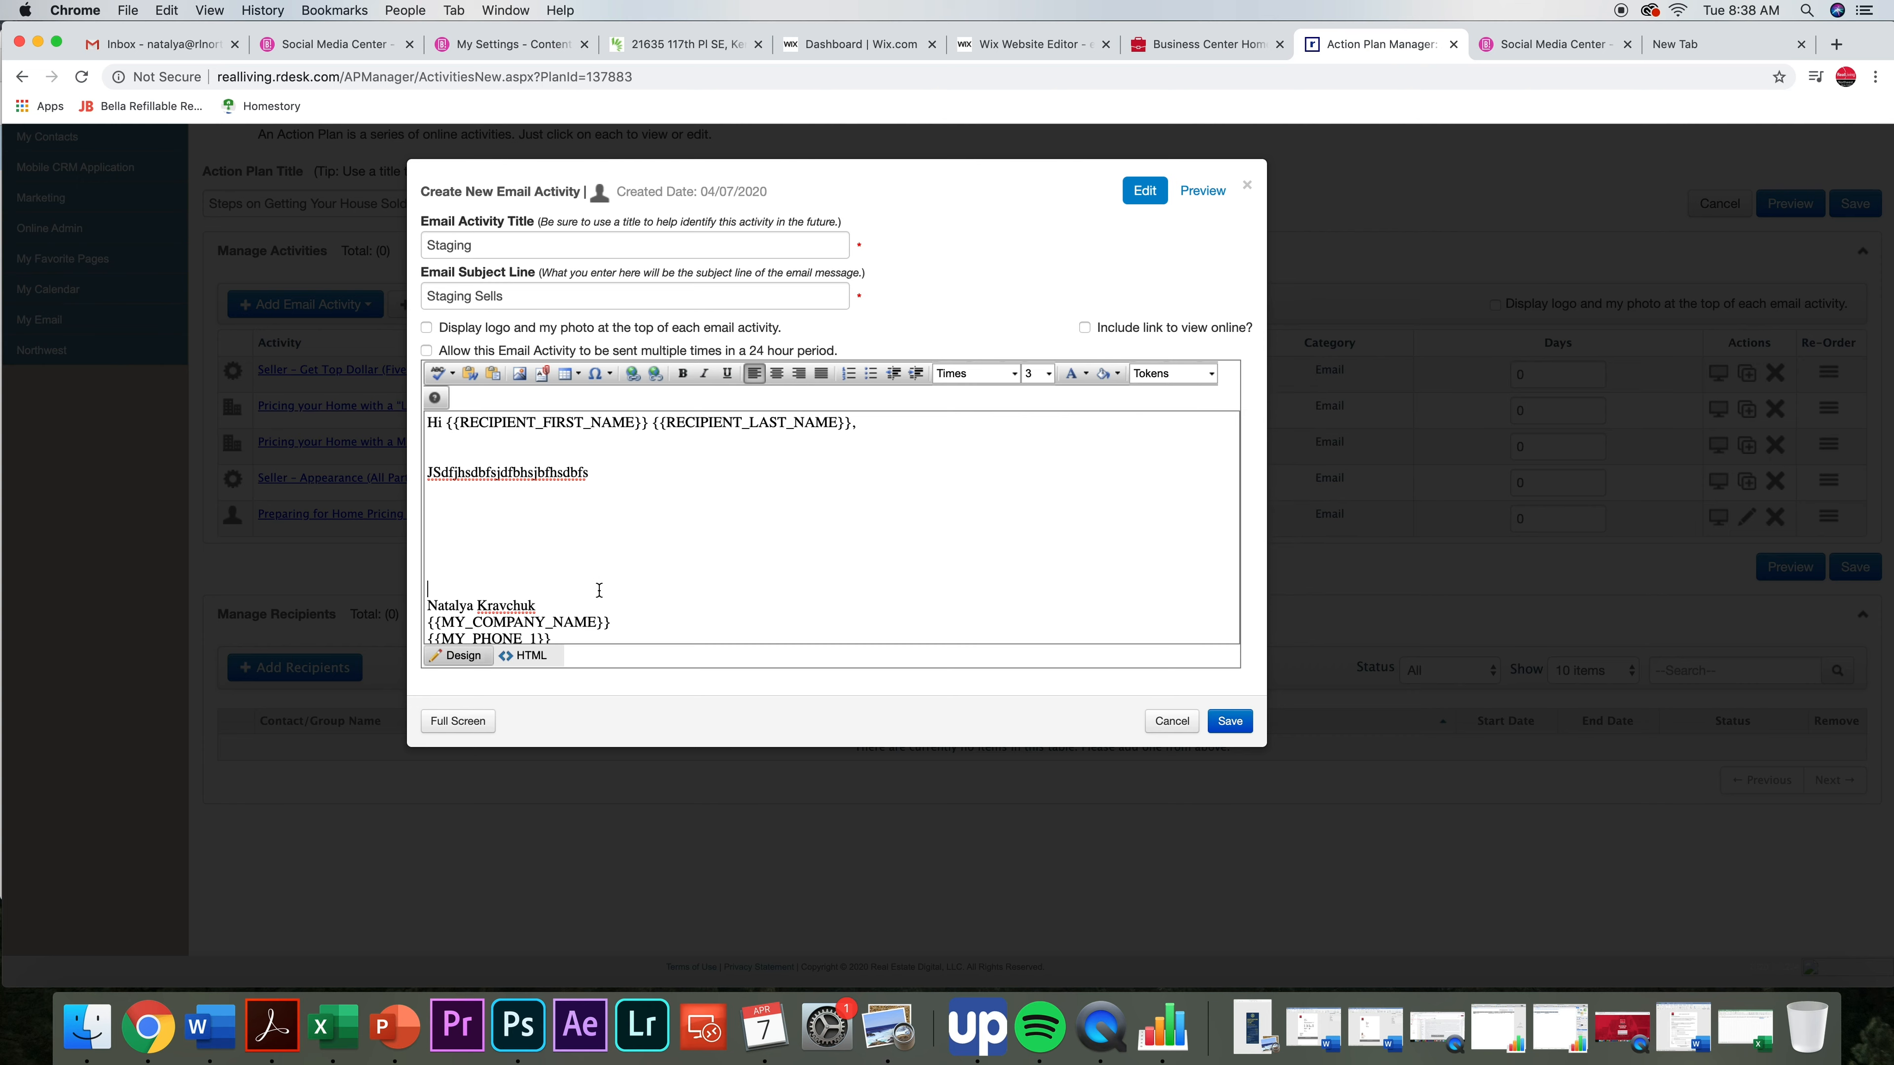
# - Insert the sender's default photo token on the line above the sender's name in the "Staging" email's signature
pyautogui.click(1173, 372)
pyautogui.scroll(-3, 1193, 476)
pyautogui.scroll(3, 1193, 475)
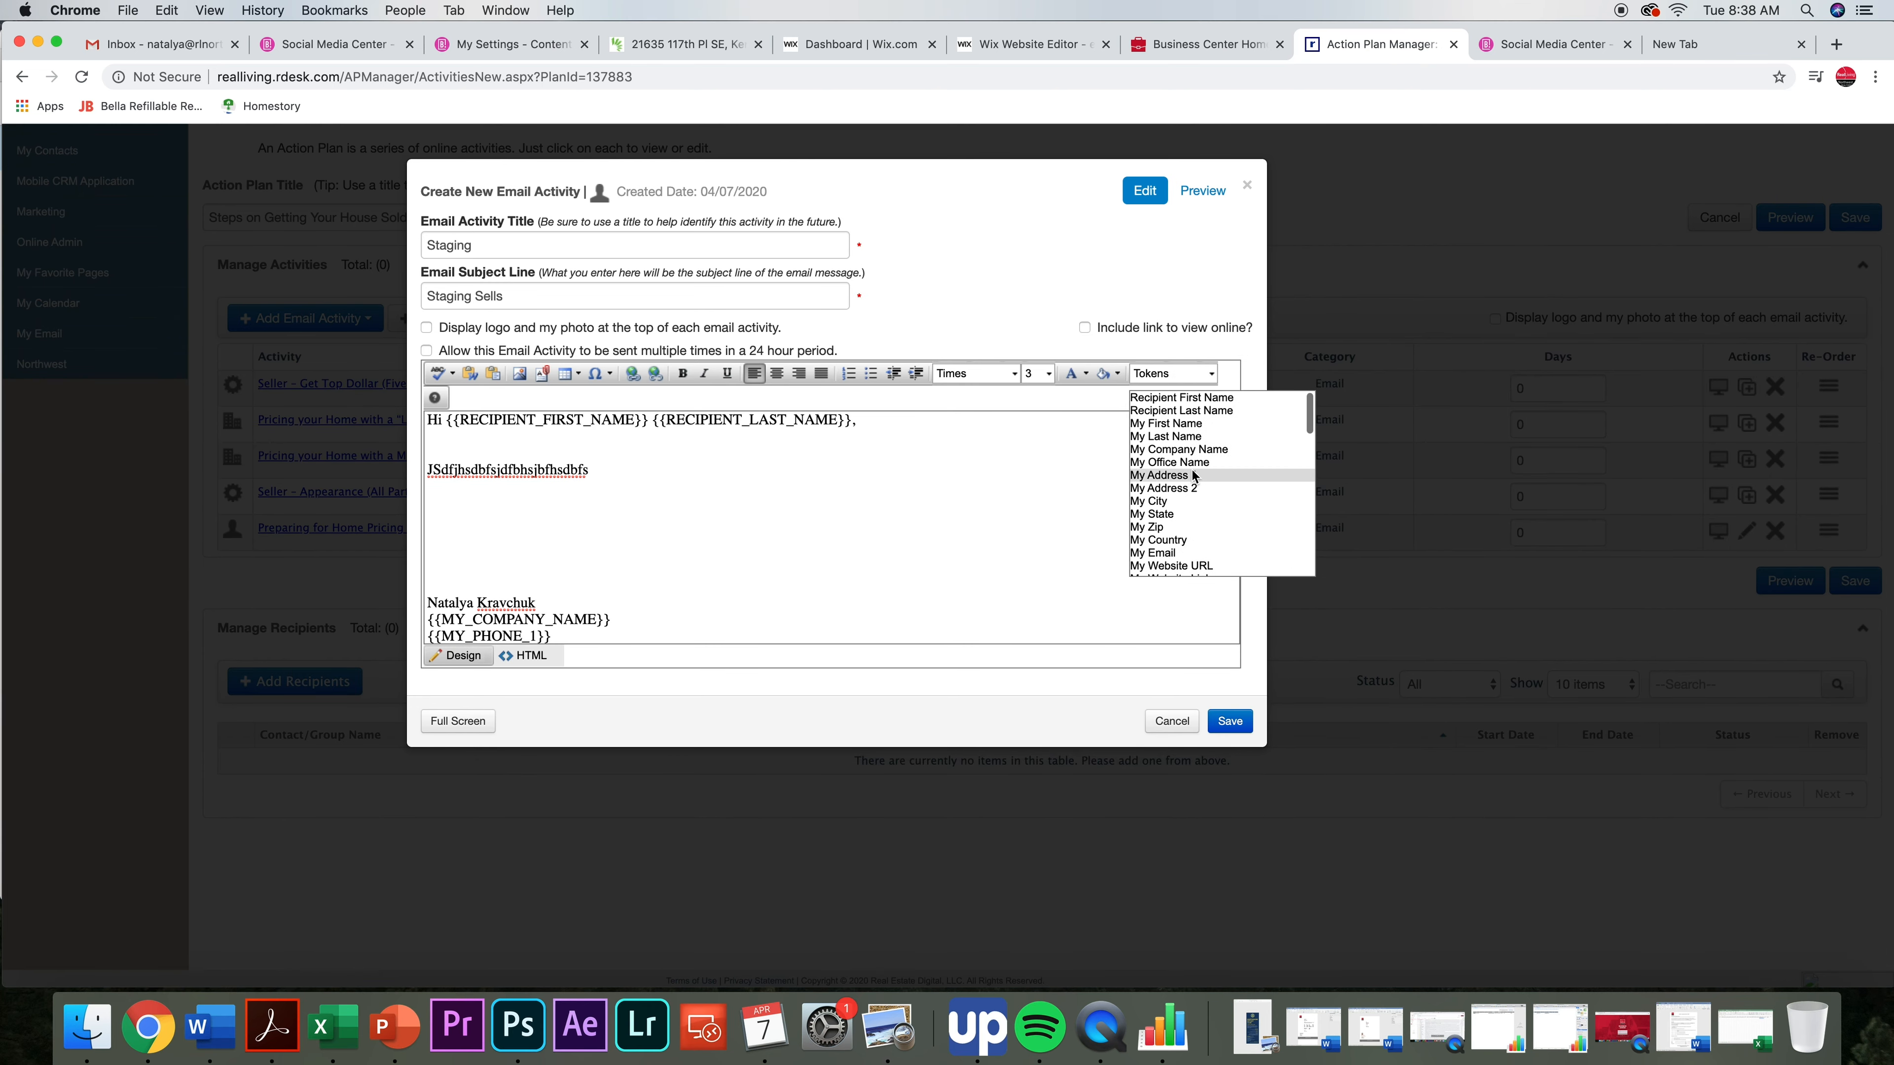
pyautogui.scroll(-5, 1193, 478)
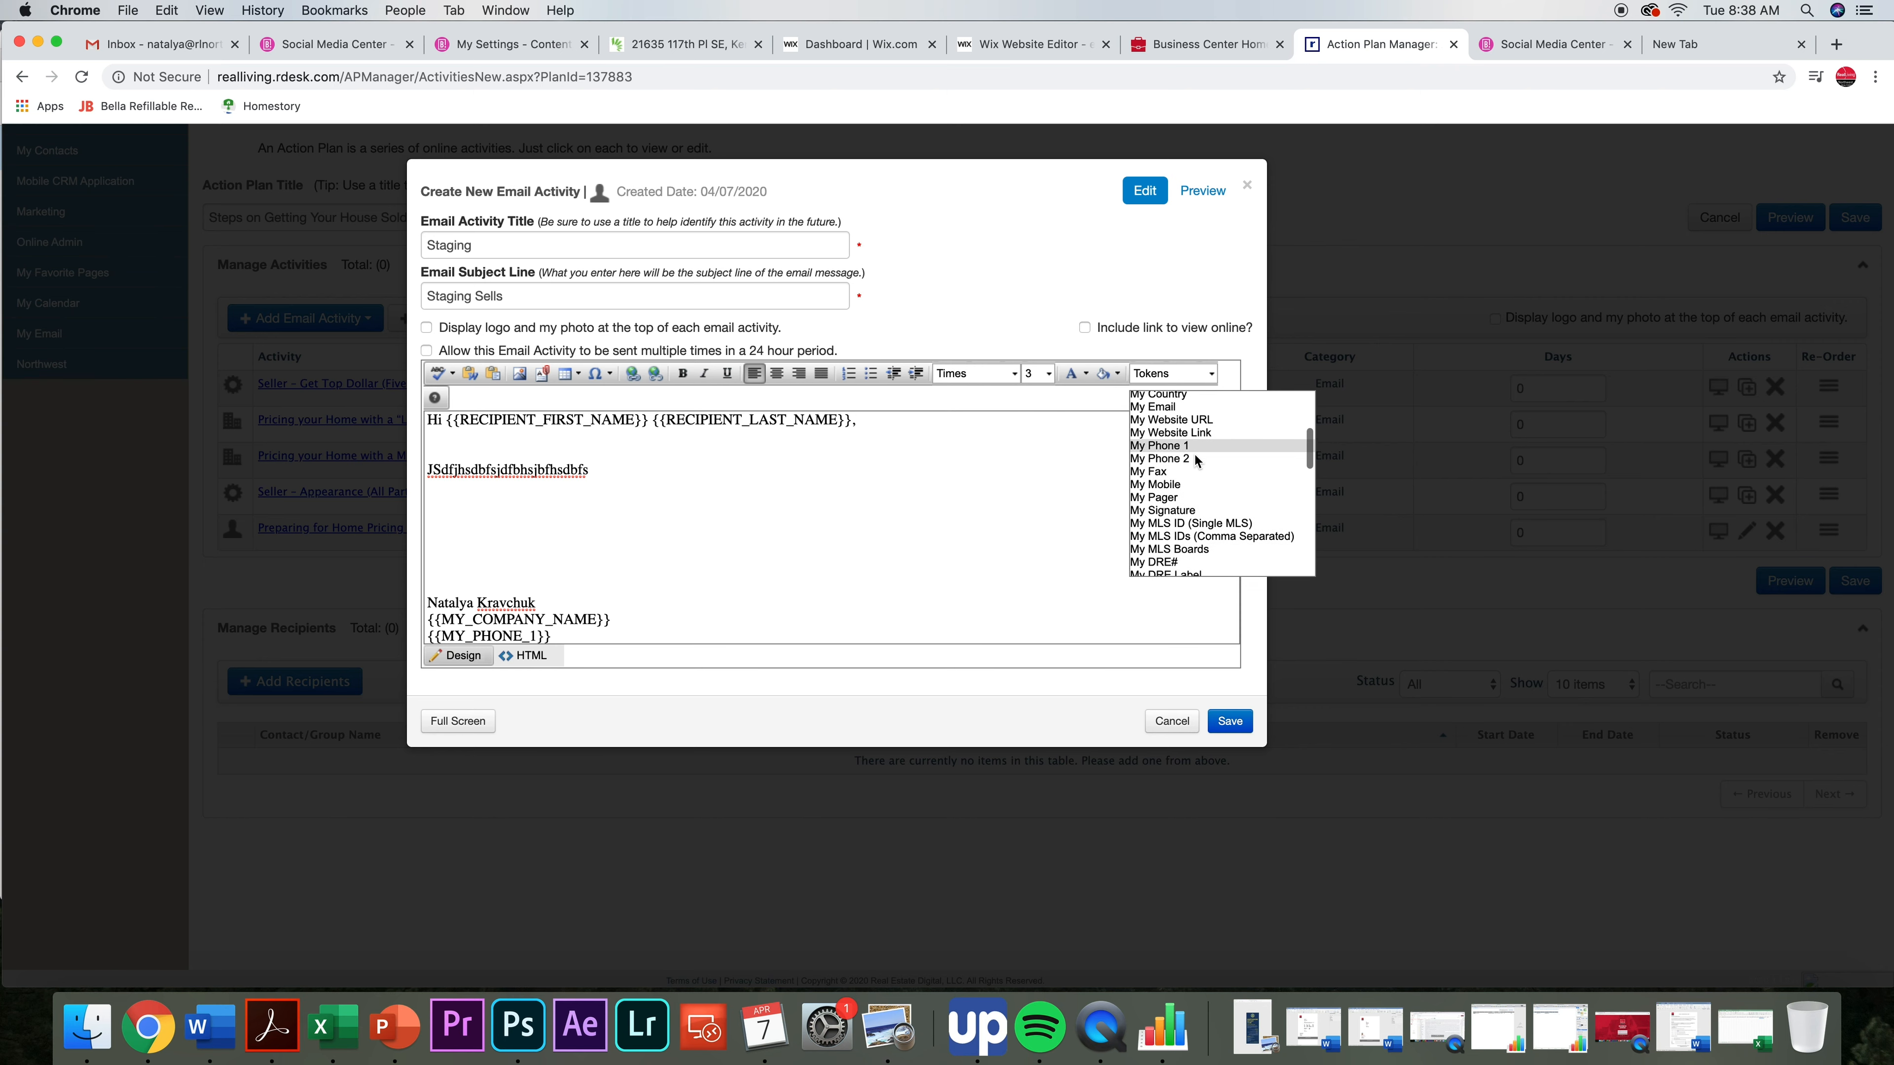
pyautogui.click(1163, 448)
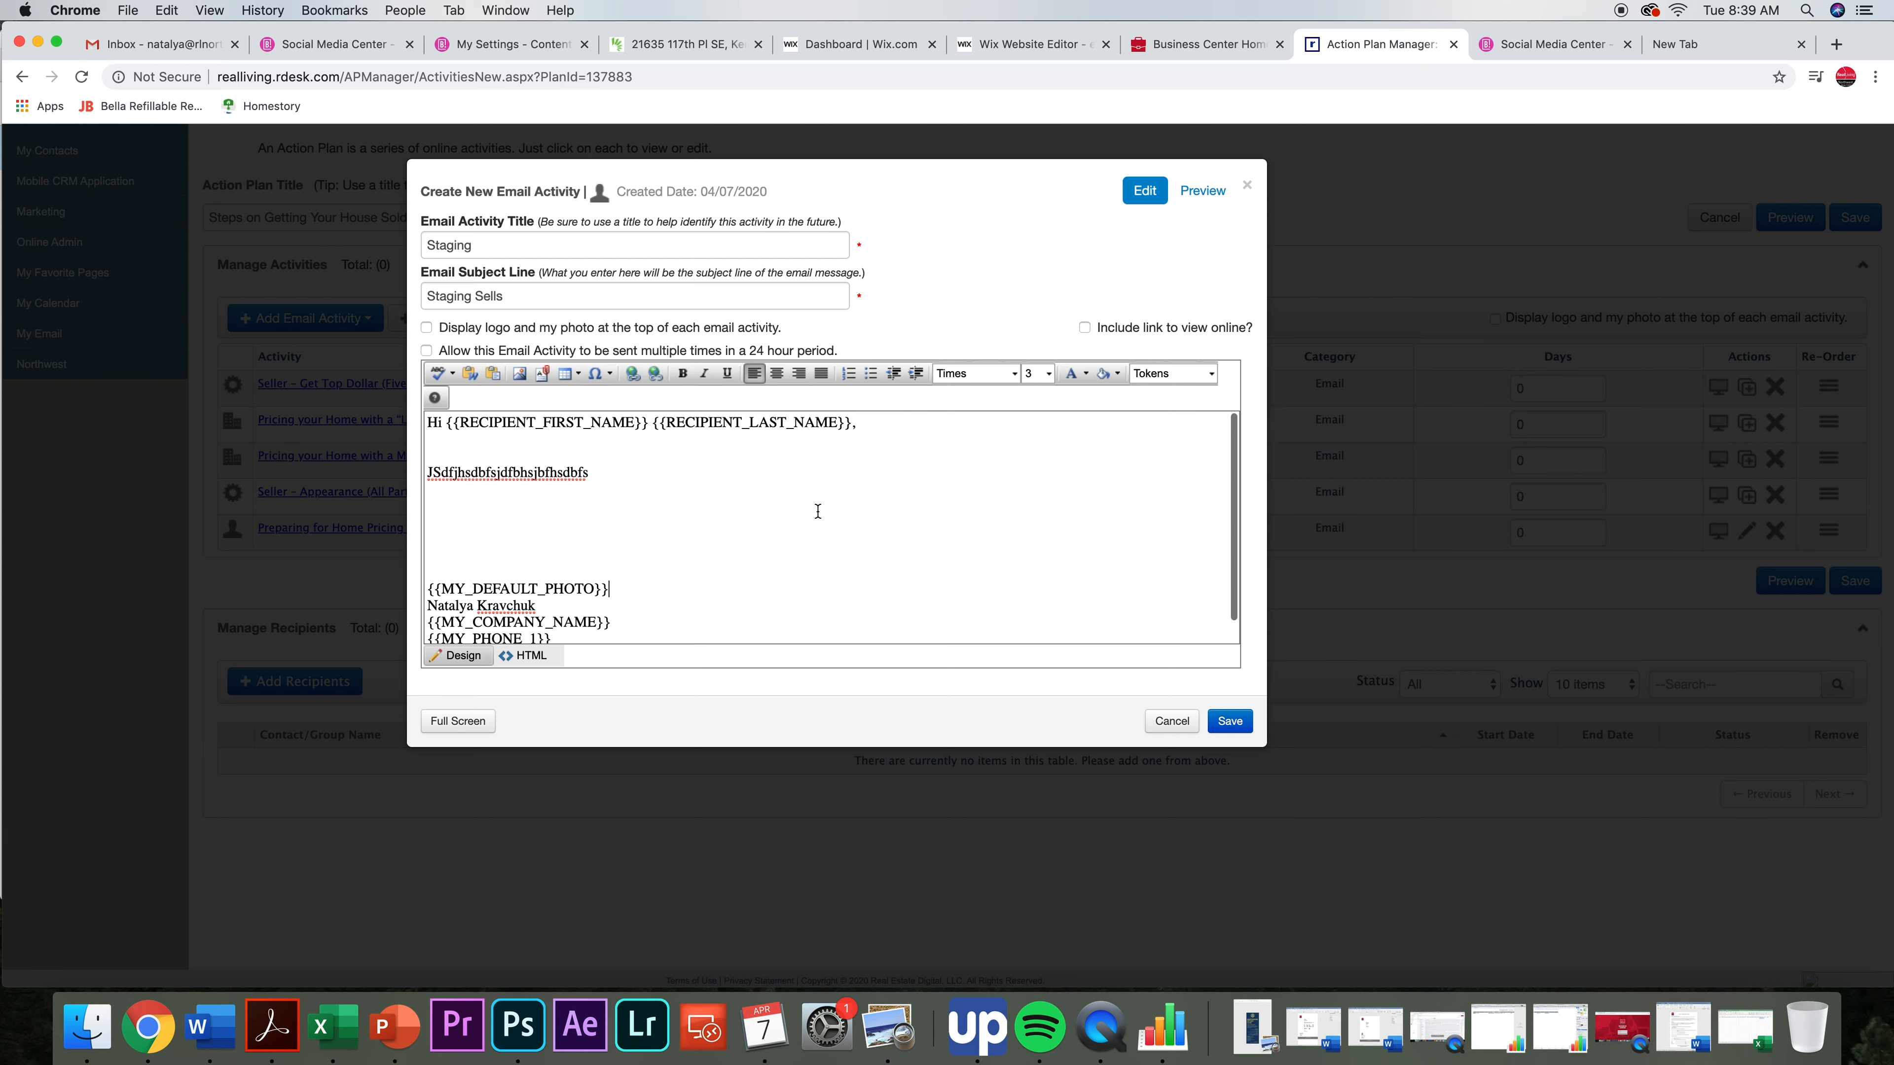
# - Preview the "Staging" email with its photo and signature, and save it to the action plan
pyautogui.click(1203, 192)
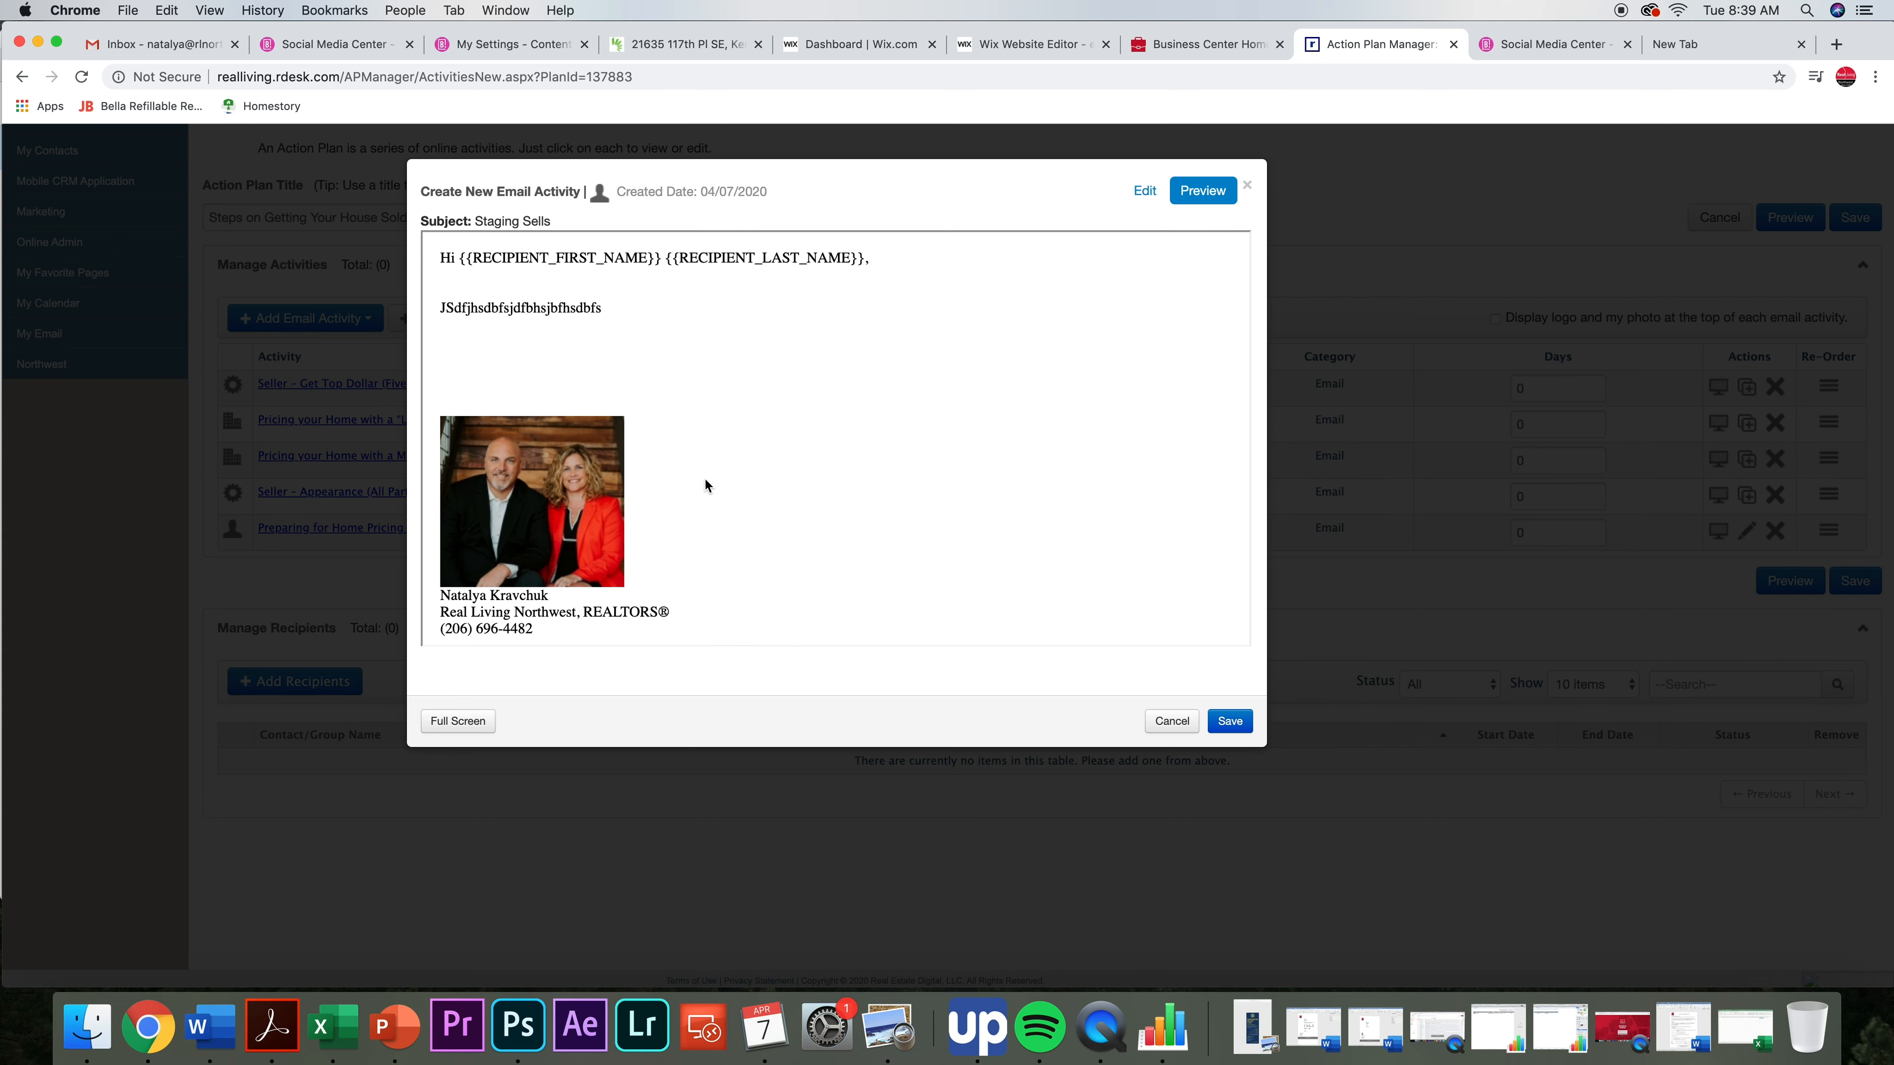
pyautogui.scroll(2, 716, 477)
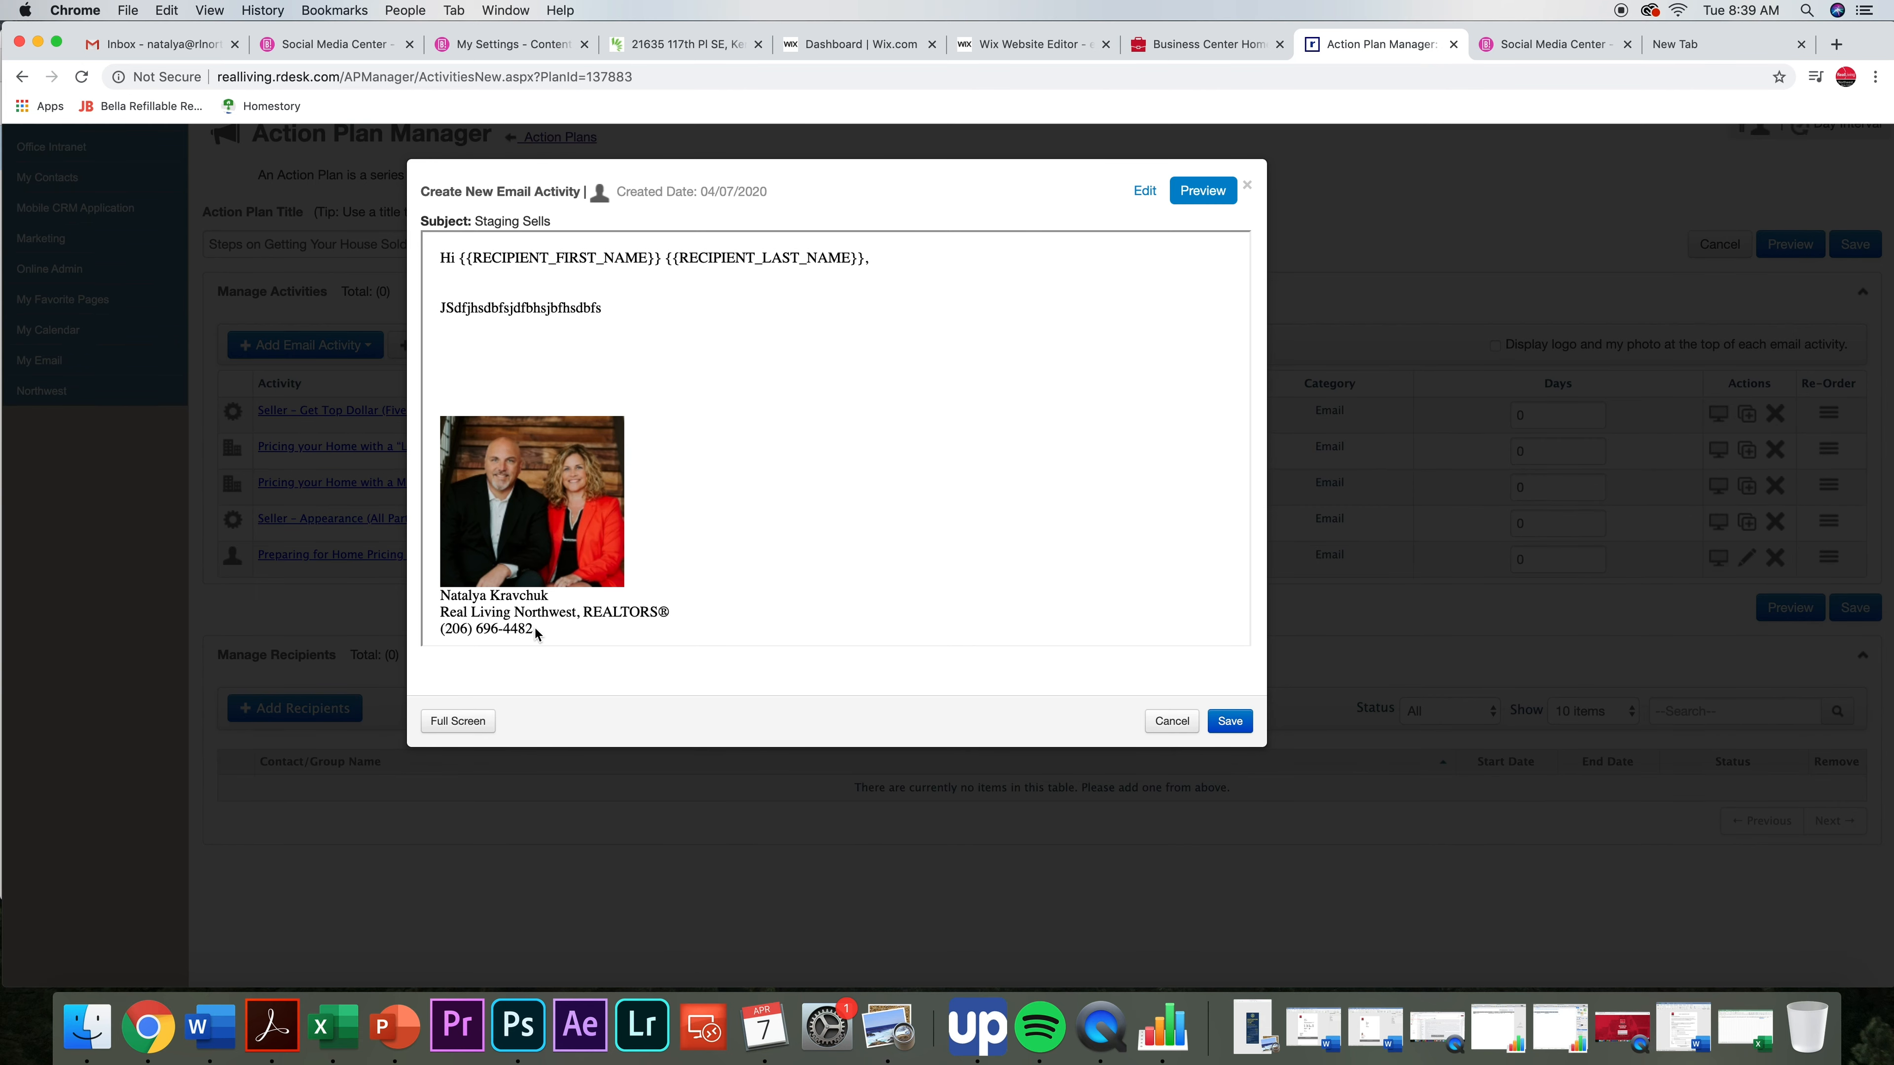
pyautogui.click(1145, 191)
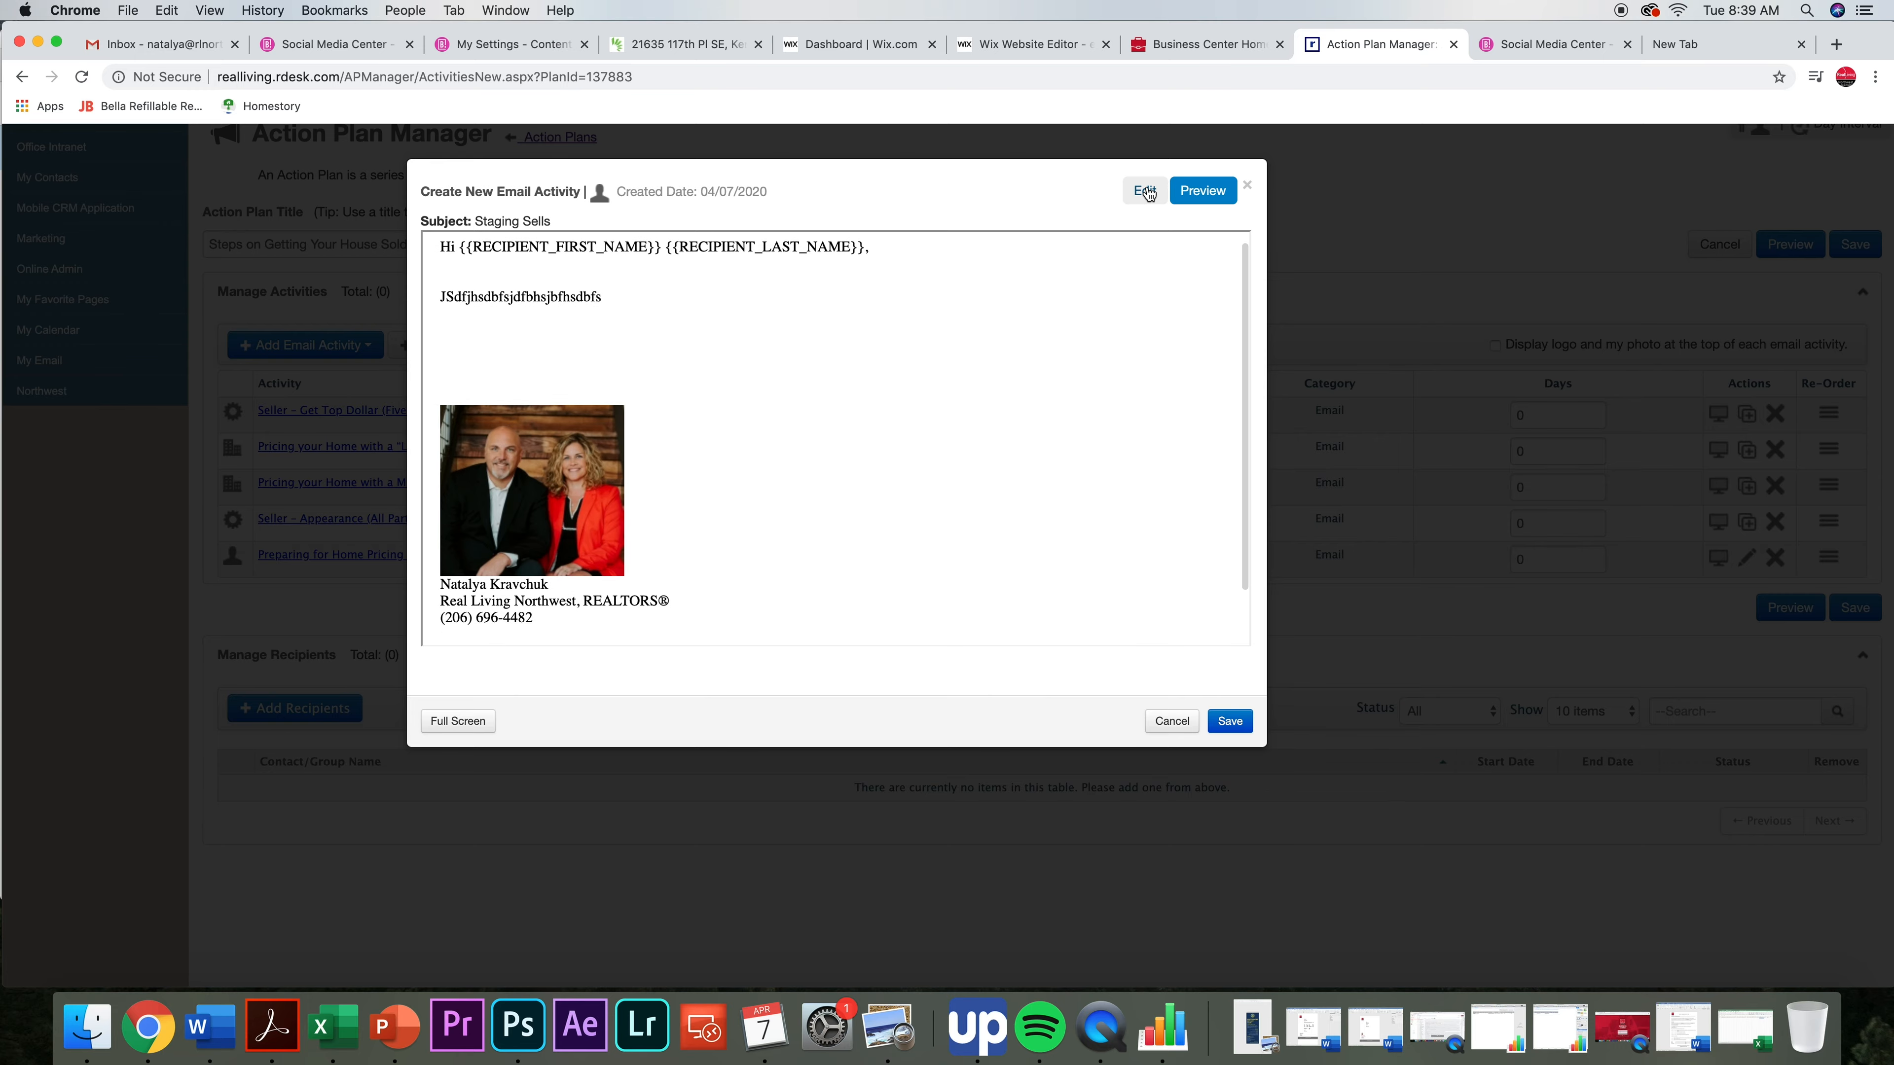
pyautogui.click(1232, 722)
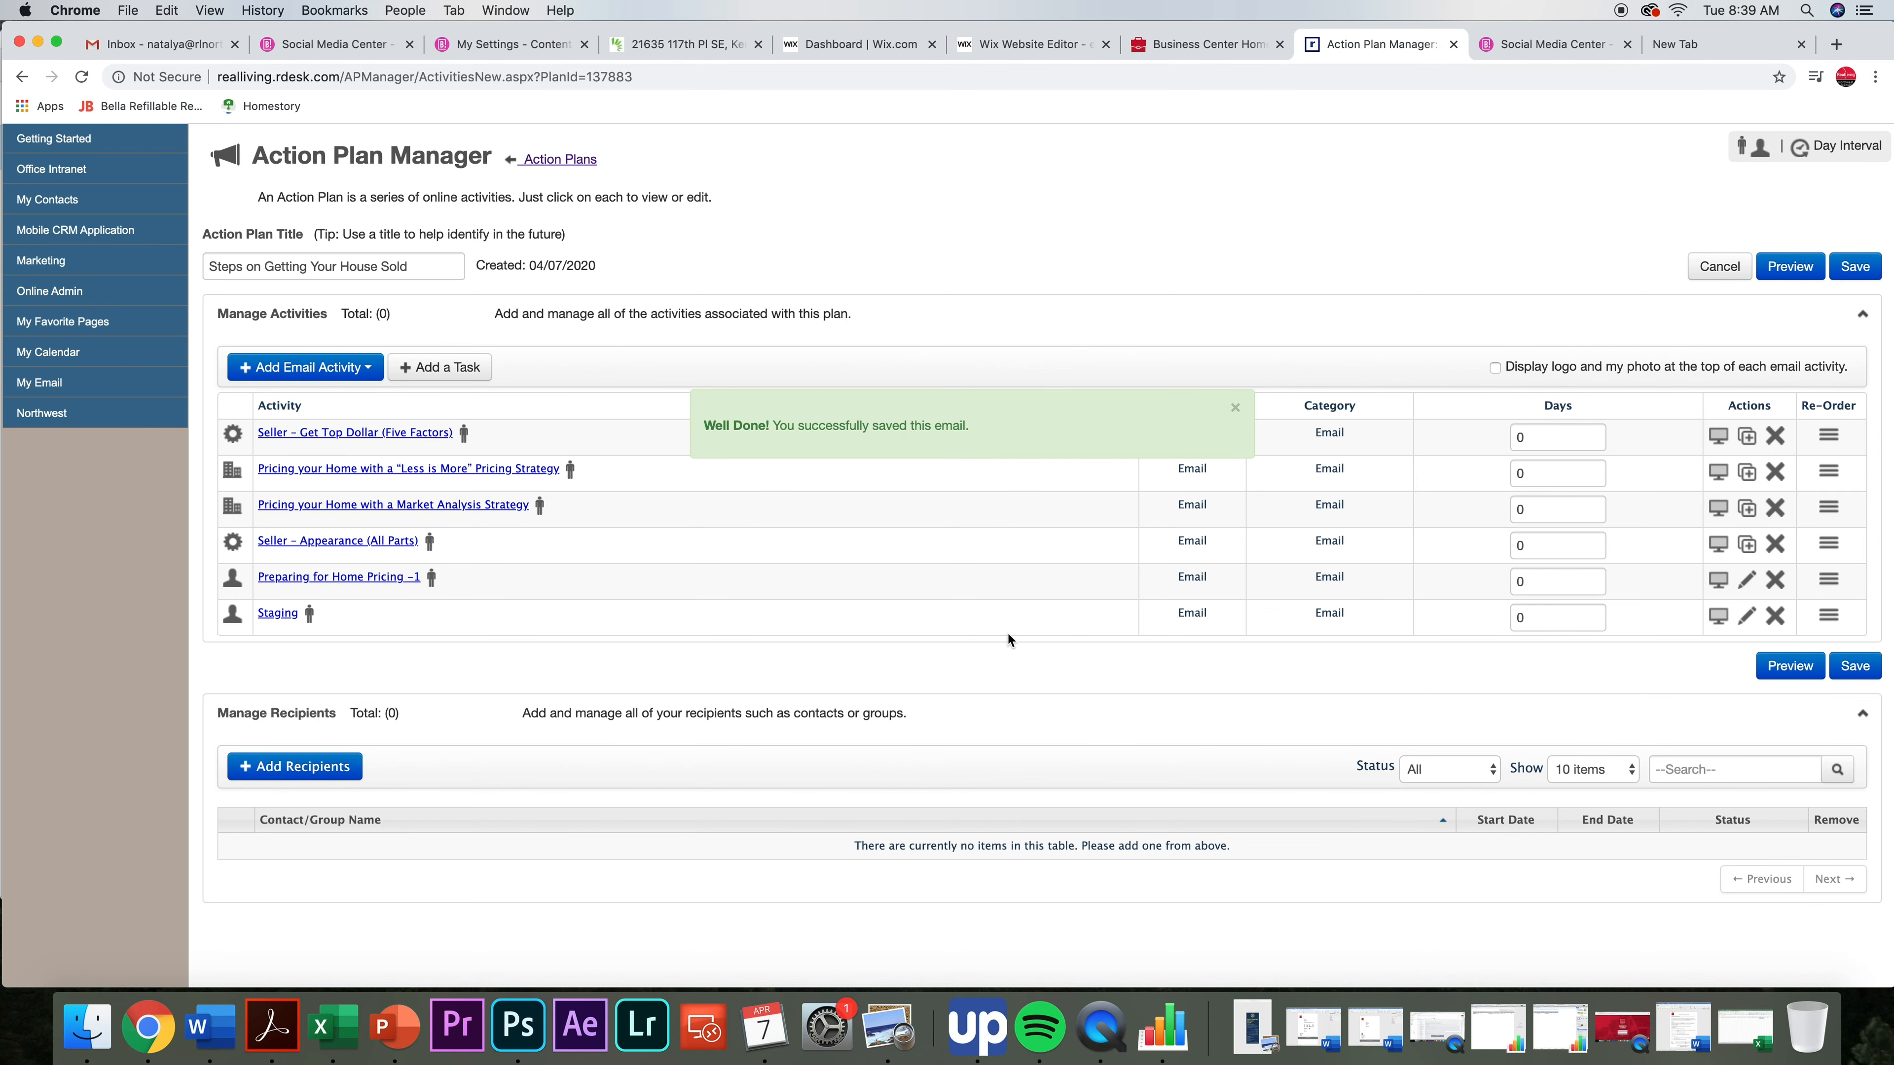
# - Set the day intervals of "Seller – Get Top Dollar (Five Factors)" and the "Less is More" pricing email to 2 each
pyautogui.scroll(-1, 1005, 631)
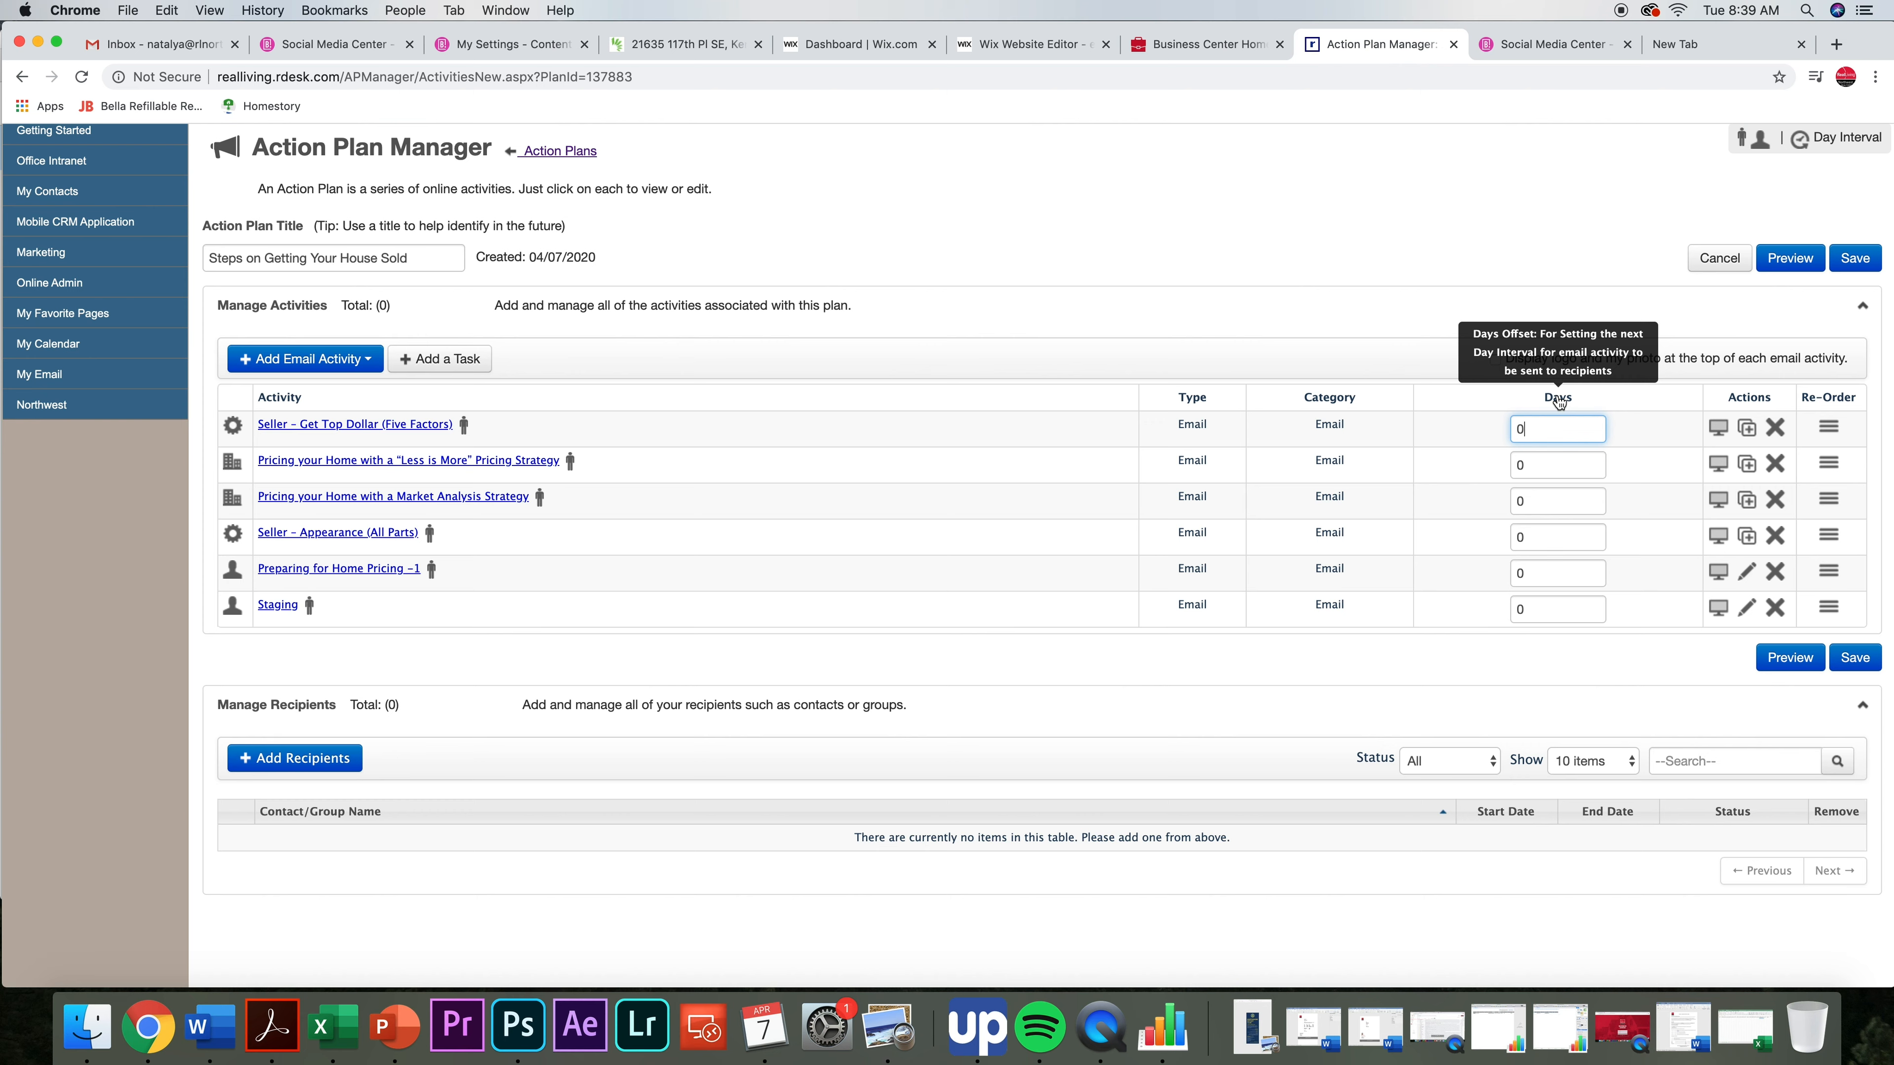
pyautogui.press('BackSpace')
pyautogui.write('1')
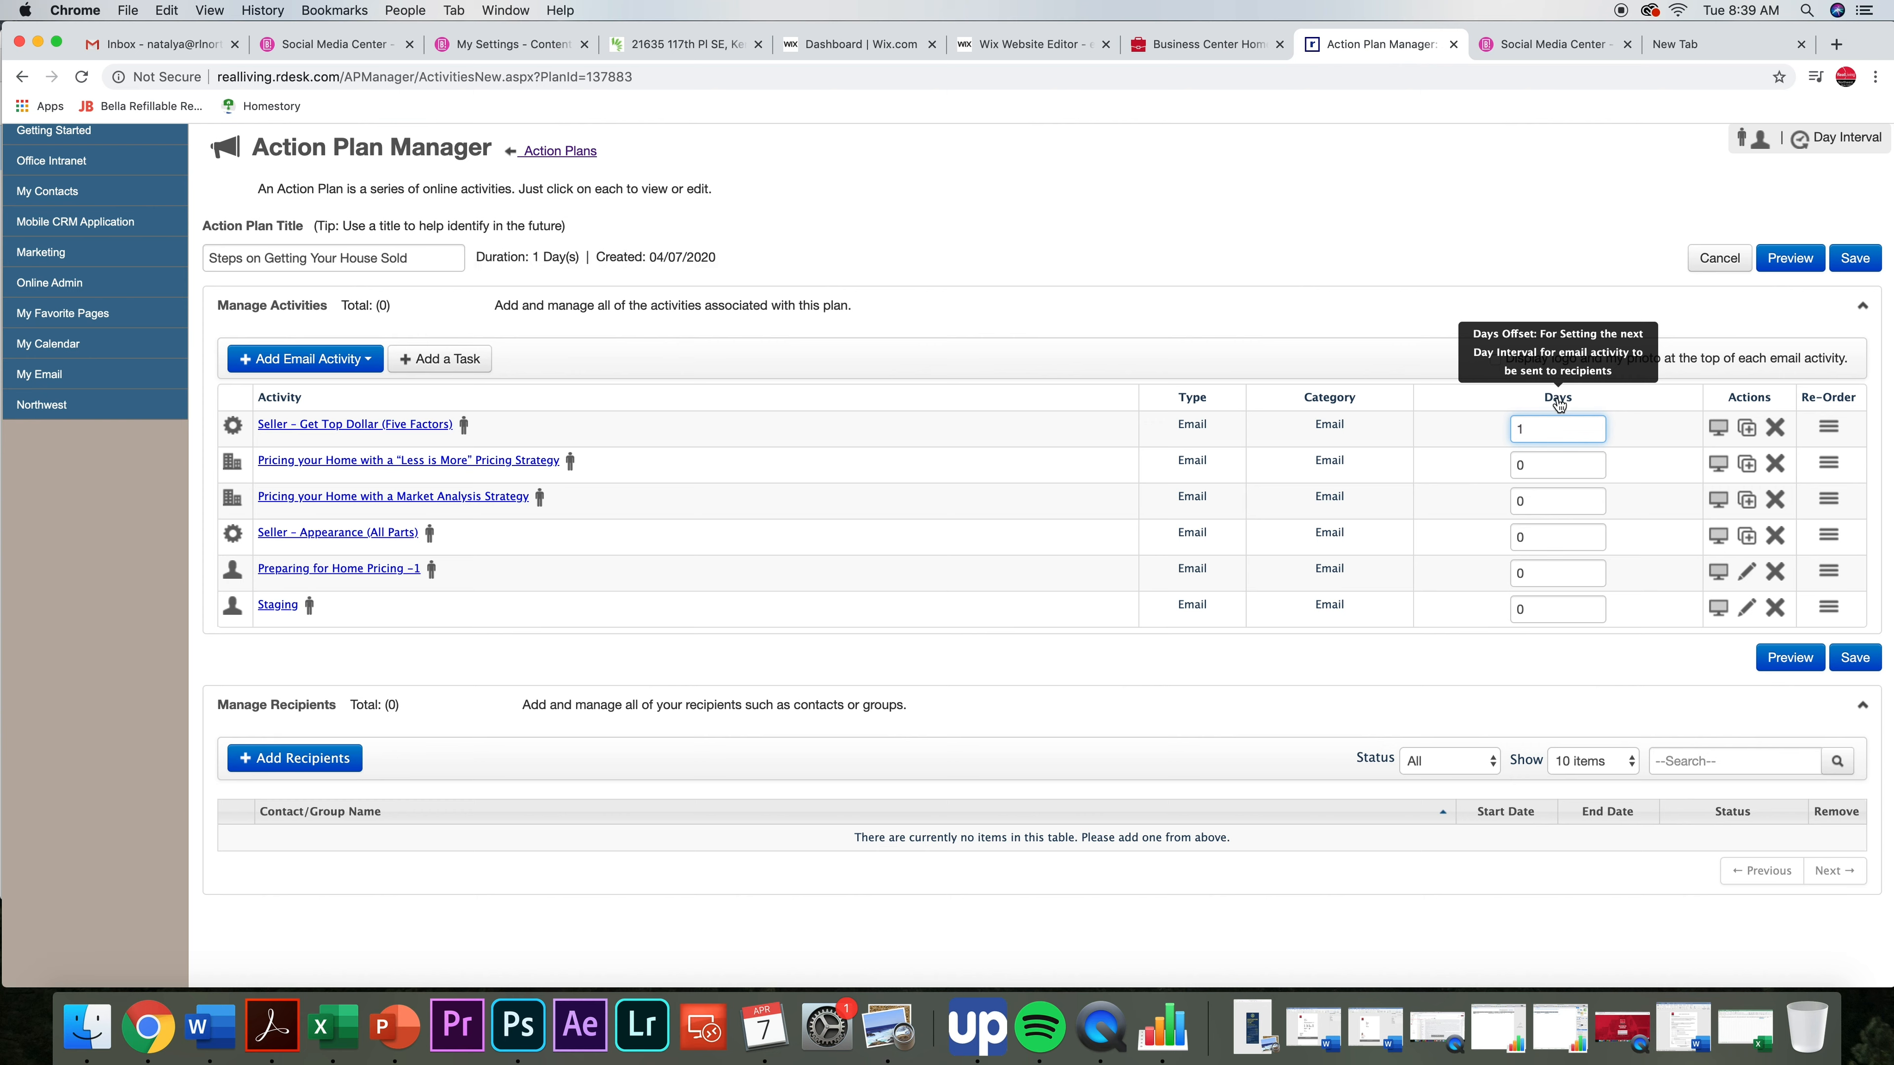
pyautogui.click(1551, 466)
pyautogui.click(1550, 437)
pyautogui.press('BackSpace')
pyautogui.write('2')
pyautogui.press('Tab')
pyautogui.write('2')
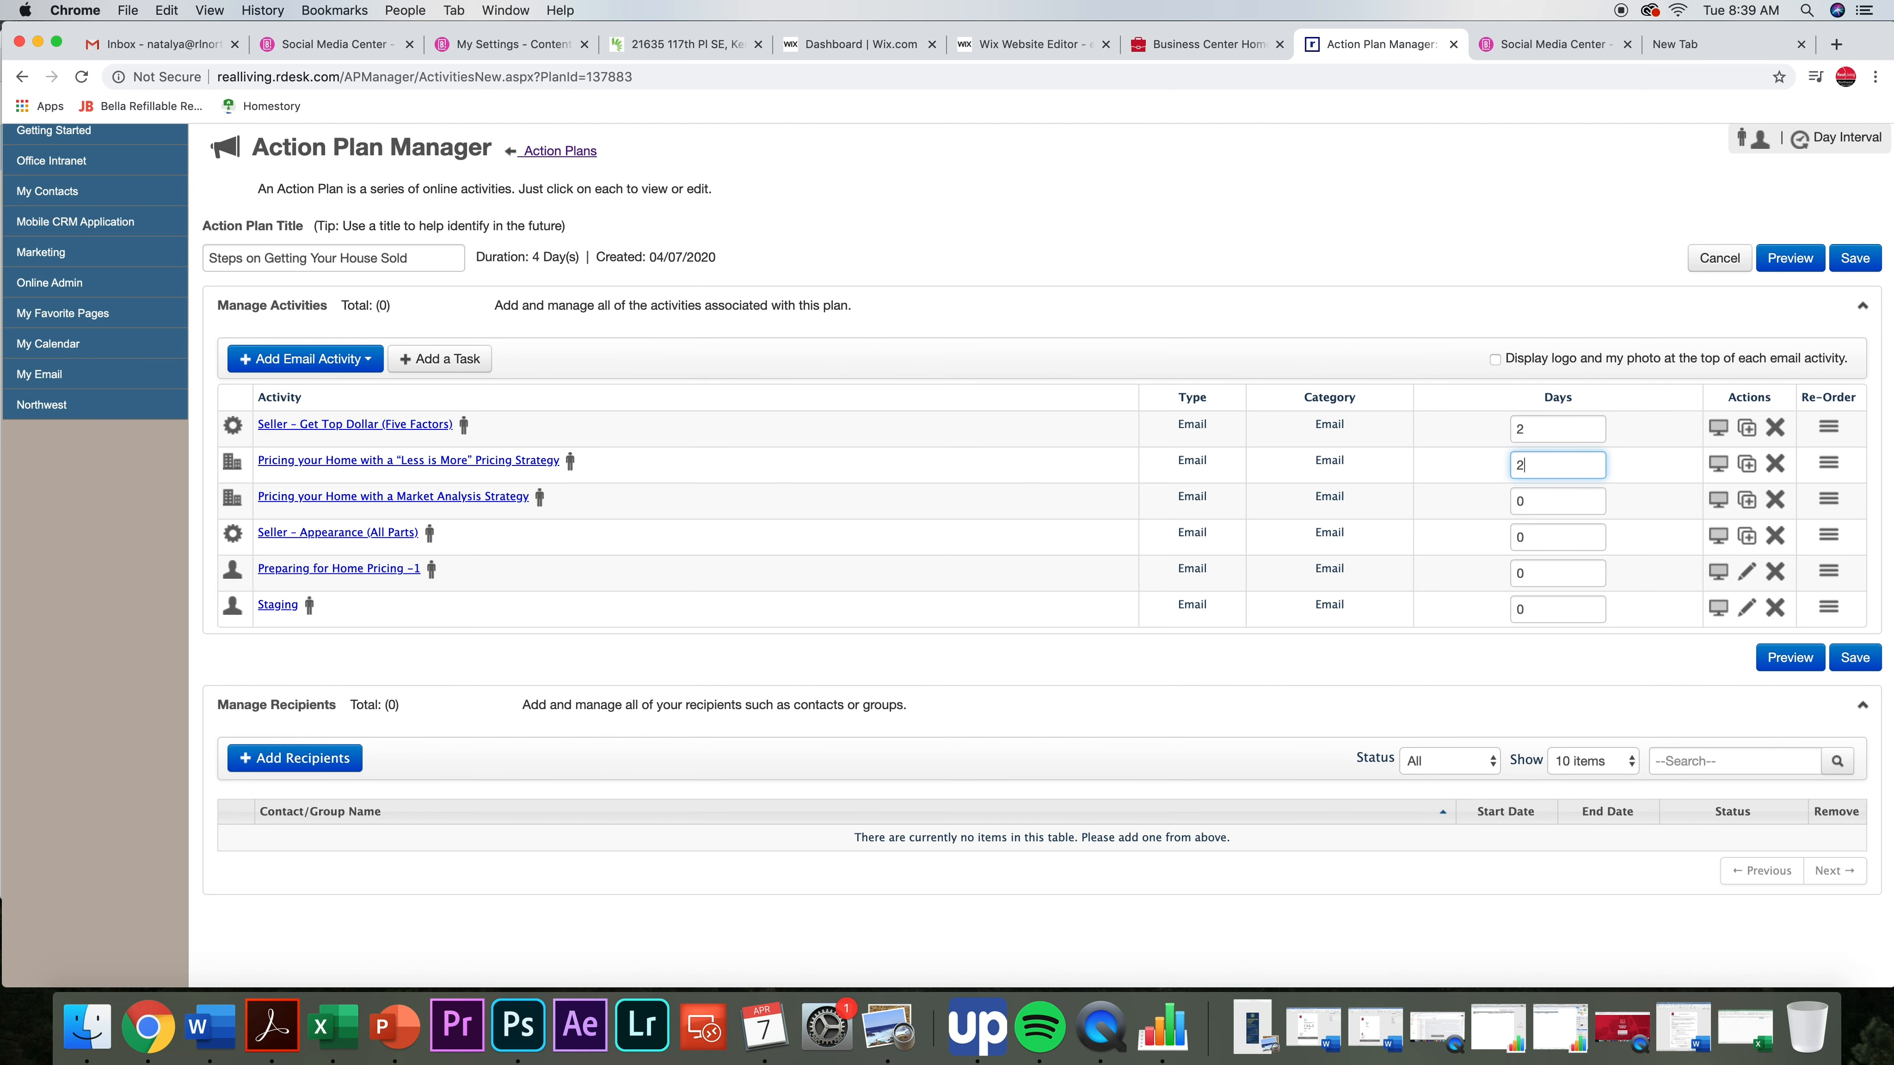
# - Set the day intervals to 4 for the Market Analysis Strategy and Appearance emails, and 8 for "Preparing for Home Pricing -1" and "Staging"
pyautogui.scroll(-1, 1542, 499)
pyautogui.click(1543, 504)
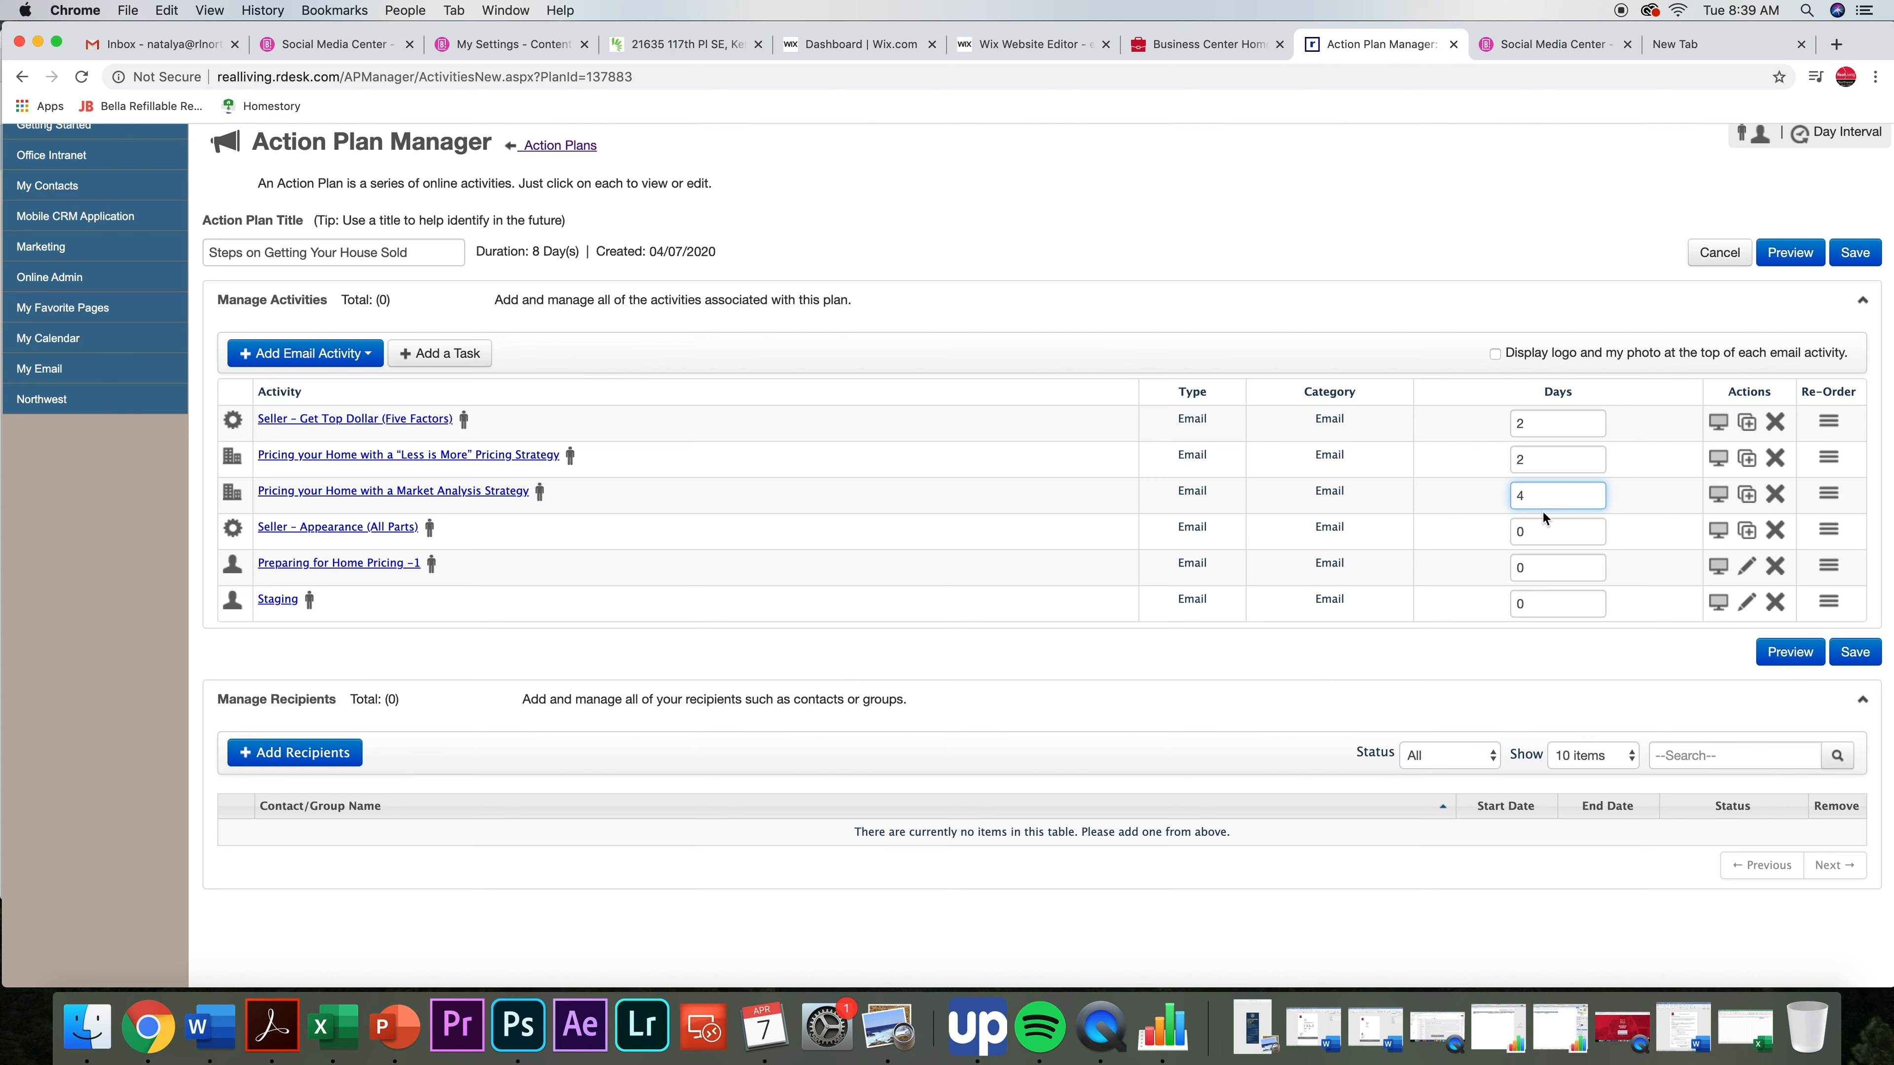
pyautogui.click(1540, 524)
pyautogui.press('Left')
pyautogui.write('4')
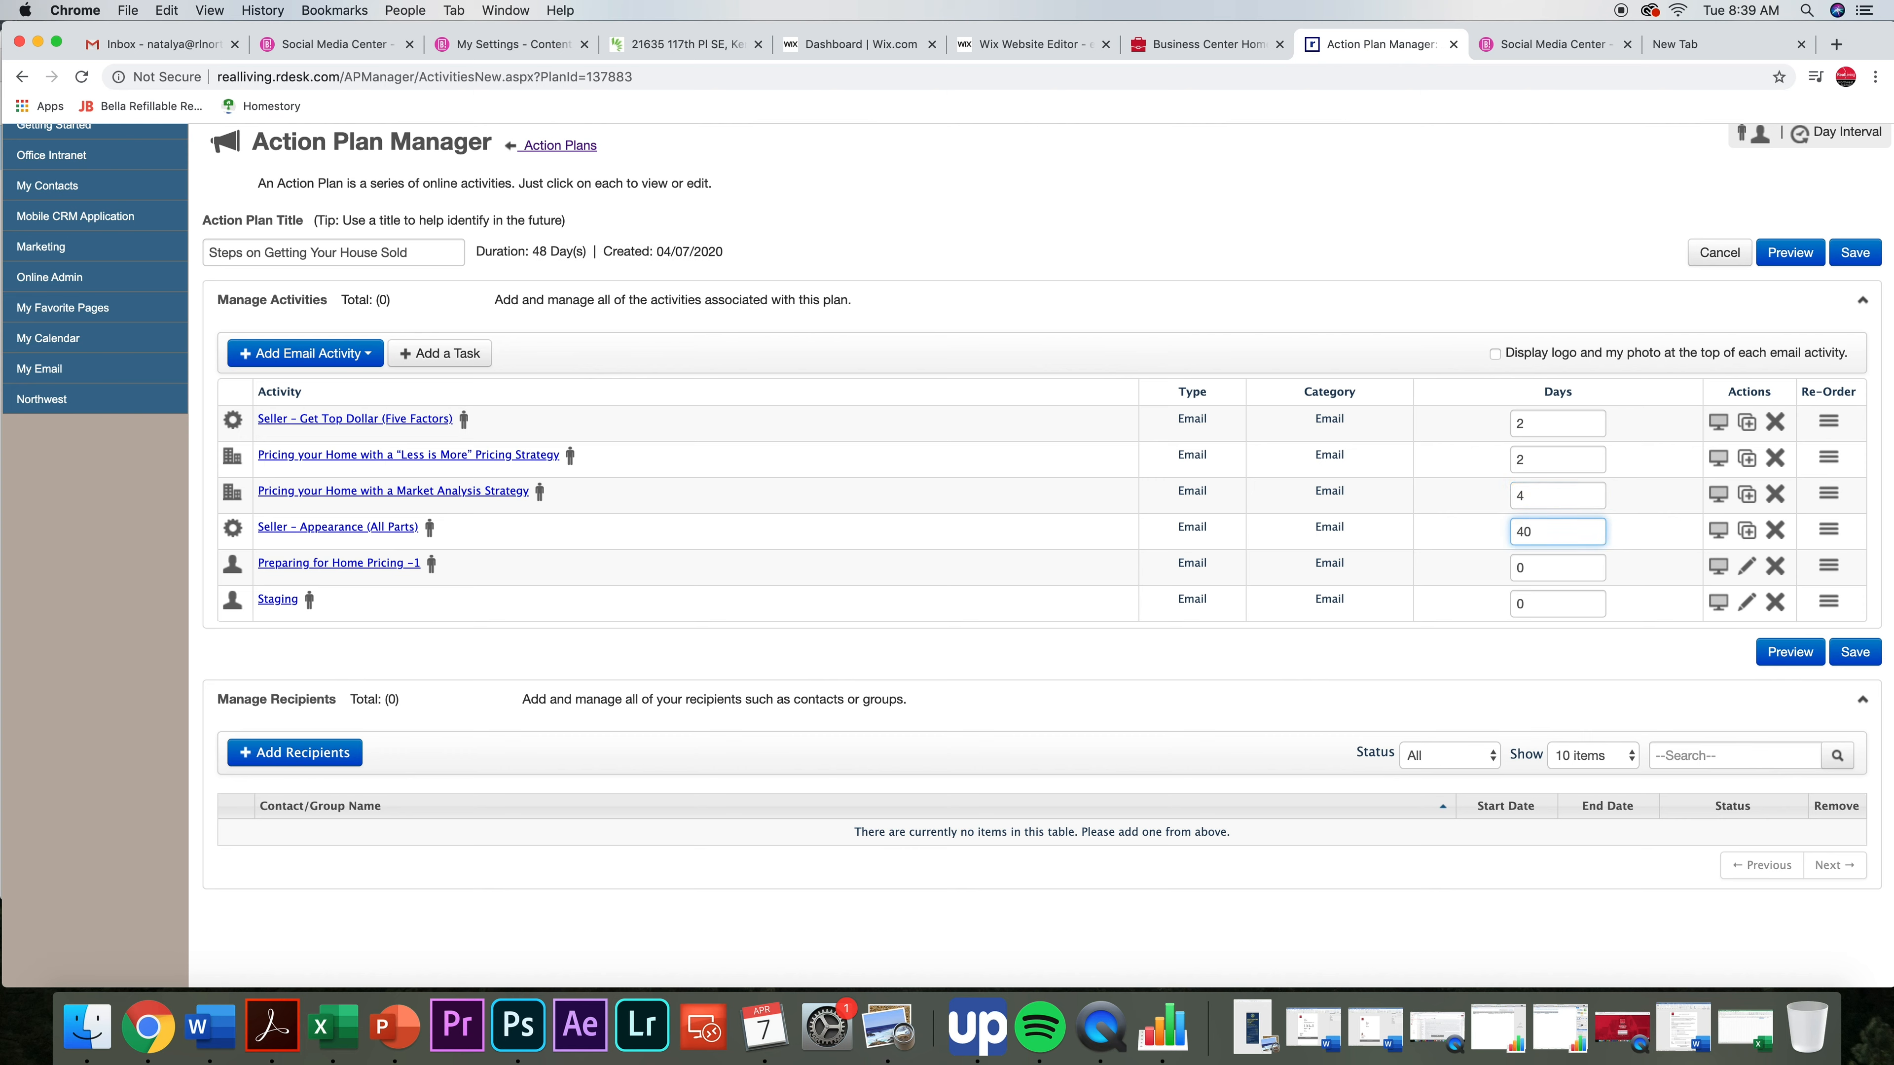
pyautogui.press('BackSpace')
pyautogui.click(1534, 566)
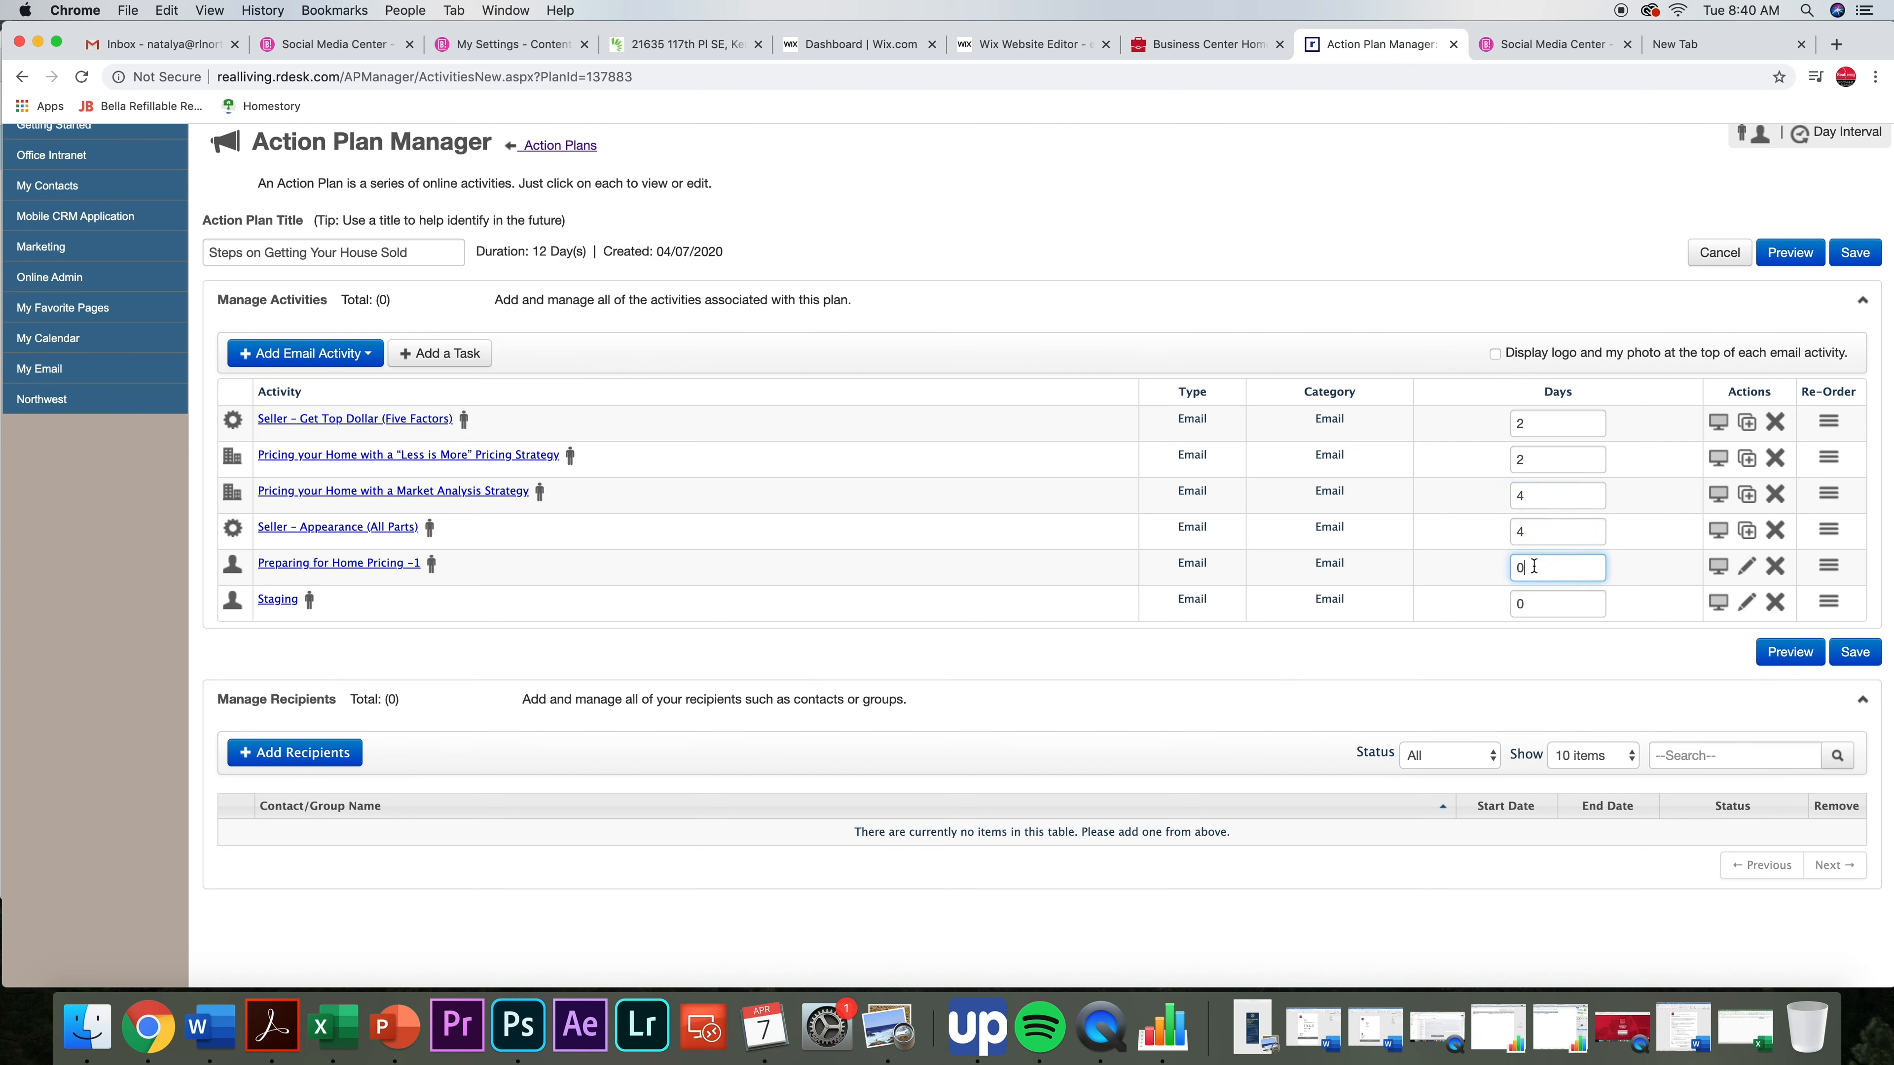
pyautogui.click(1535, 604)
pyautogui.click(1529, 657)
pyautogui.scroll(-2, 1566, 552)
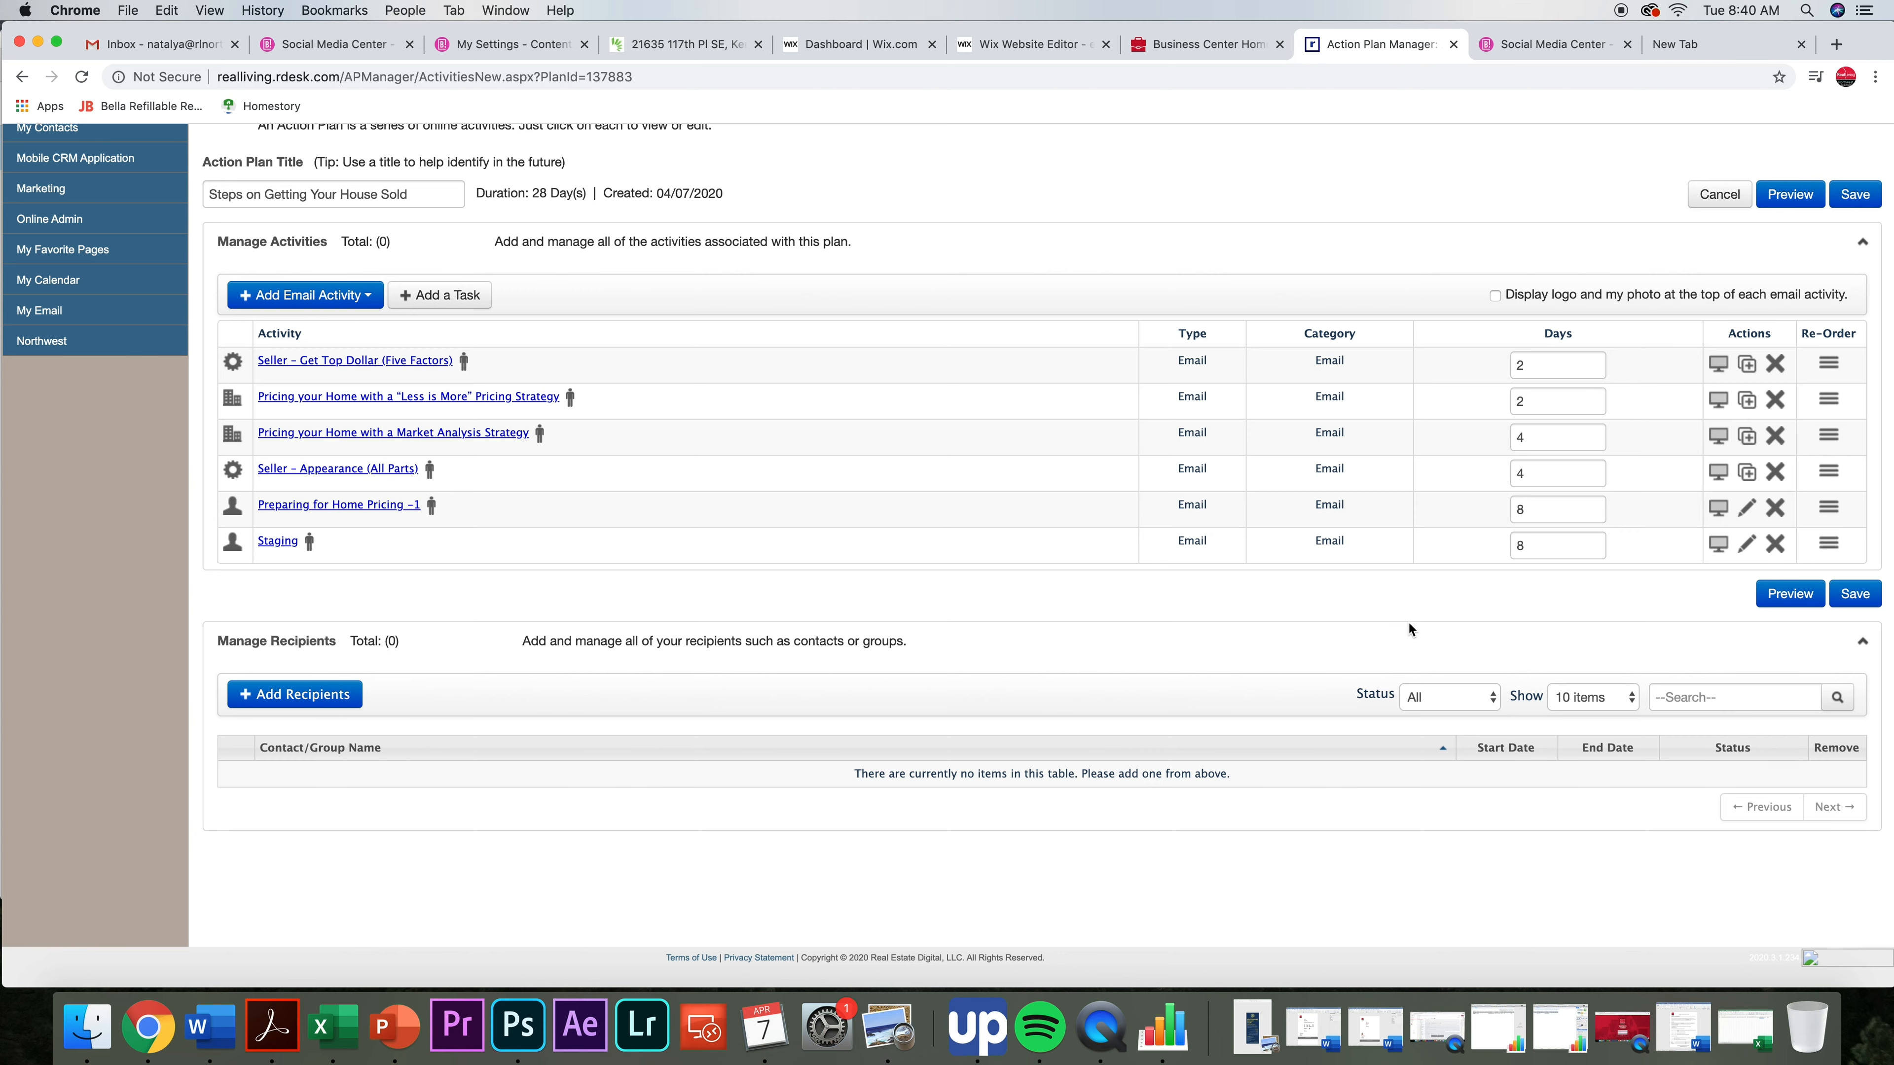
# - Start adding recipients to the action plan and select four individual contacts from the contact list
pyautogui.click(291, 701)
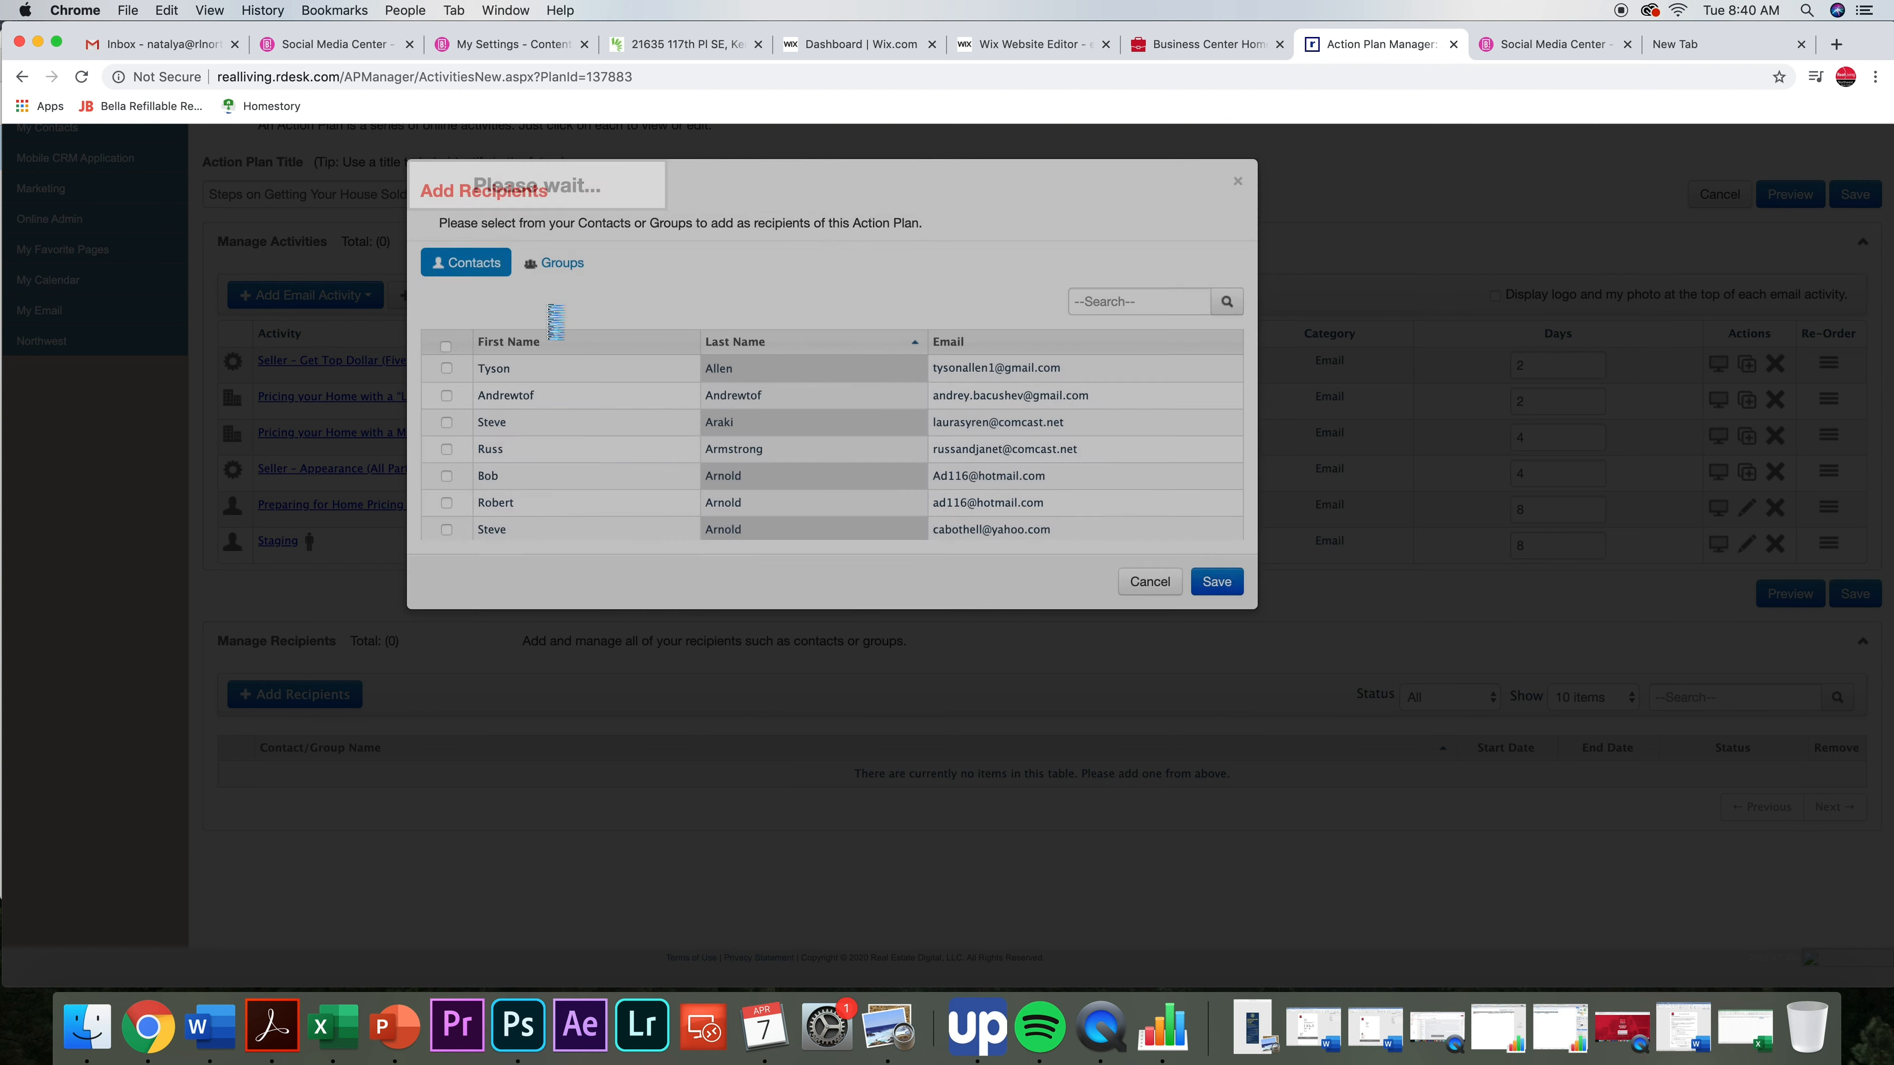
pyautogui.click(446, 369)
pyautogui.click(446, 395)
pyautogui.click(446, 449)
pyautogui.scroll(-3, 489, 497)
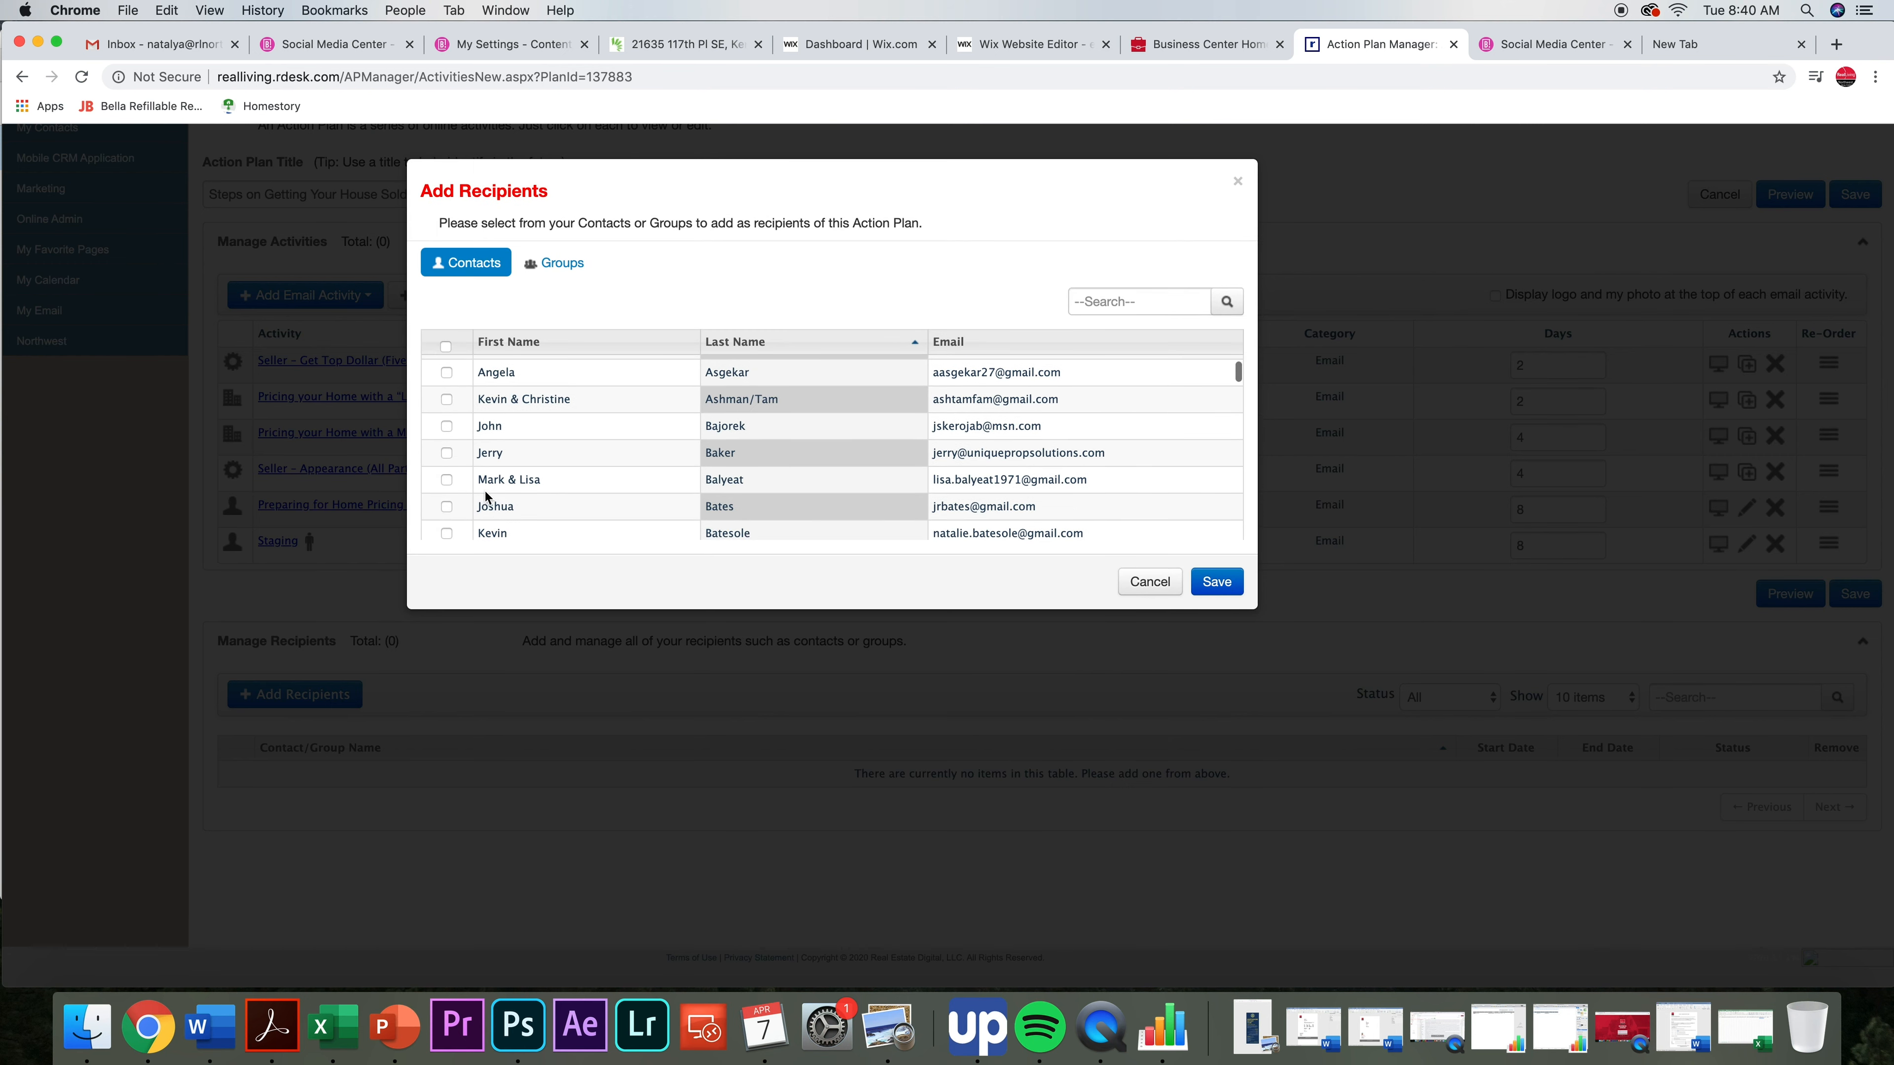
pyautogui.click(447, 486)
pyautogui.scroll(-3, 455, 515)
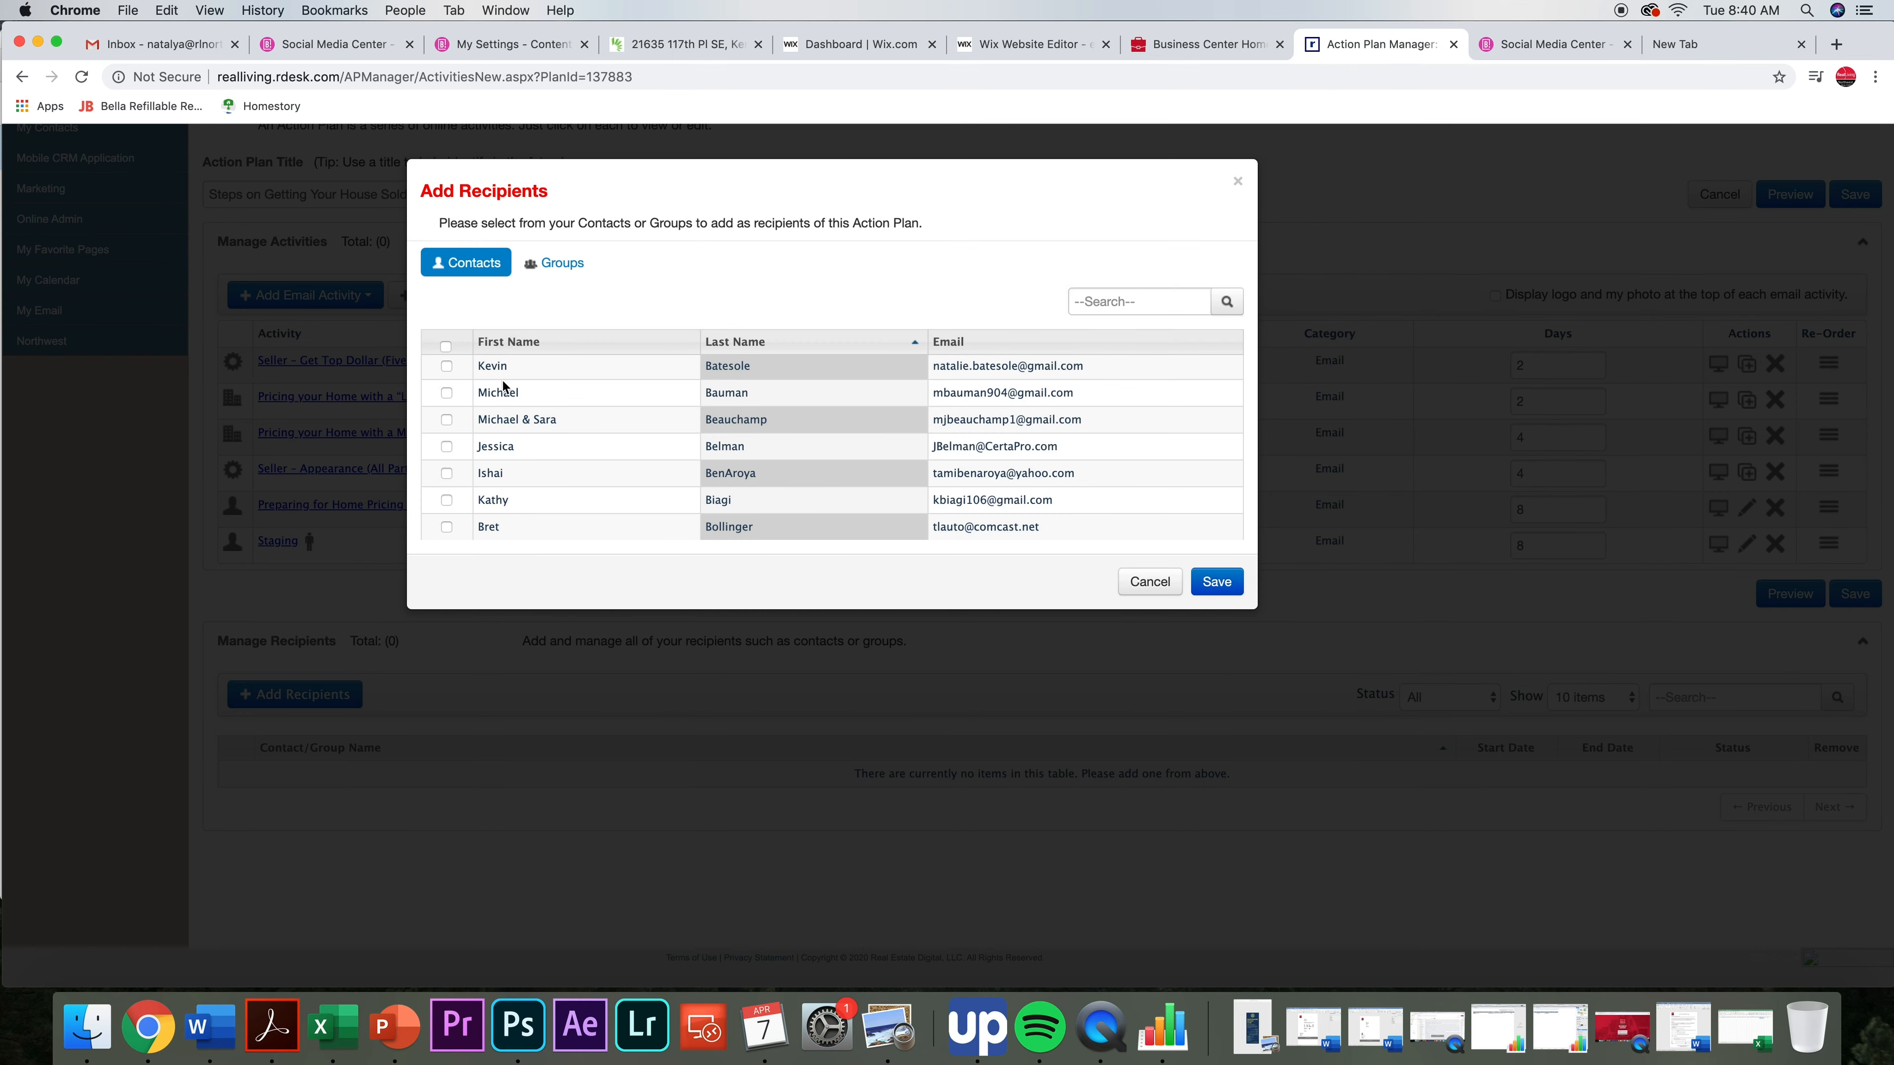
# - Try the "Clients in Motion" group as a recipient, clear the group selection, and save only the four selected contacts
pyautogui.click(558, 267)
pyautogui.scroll(-5, 498, 470)
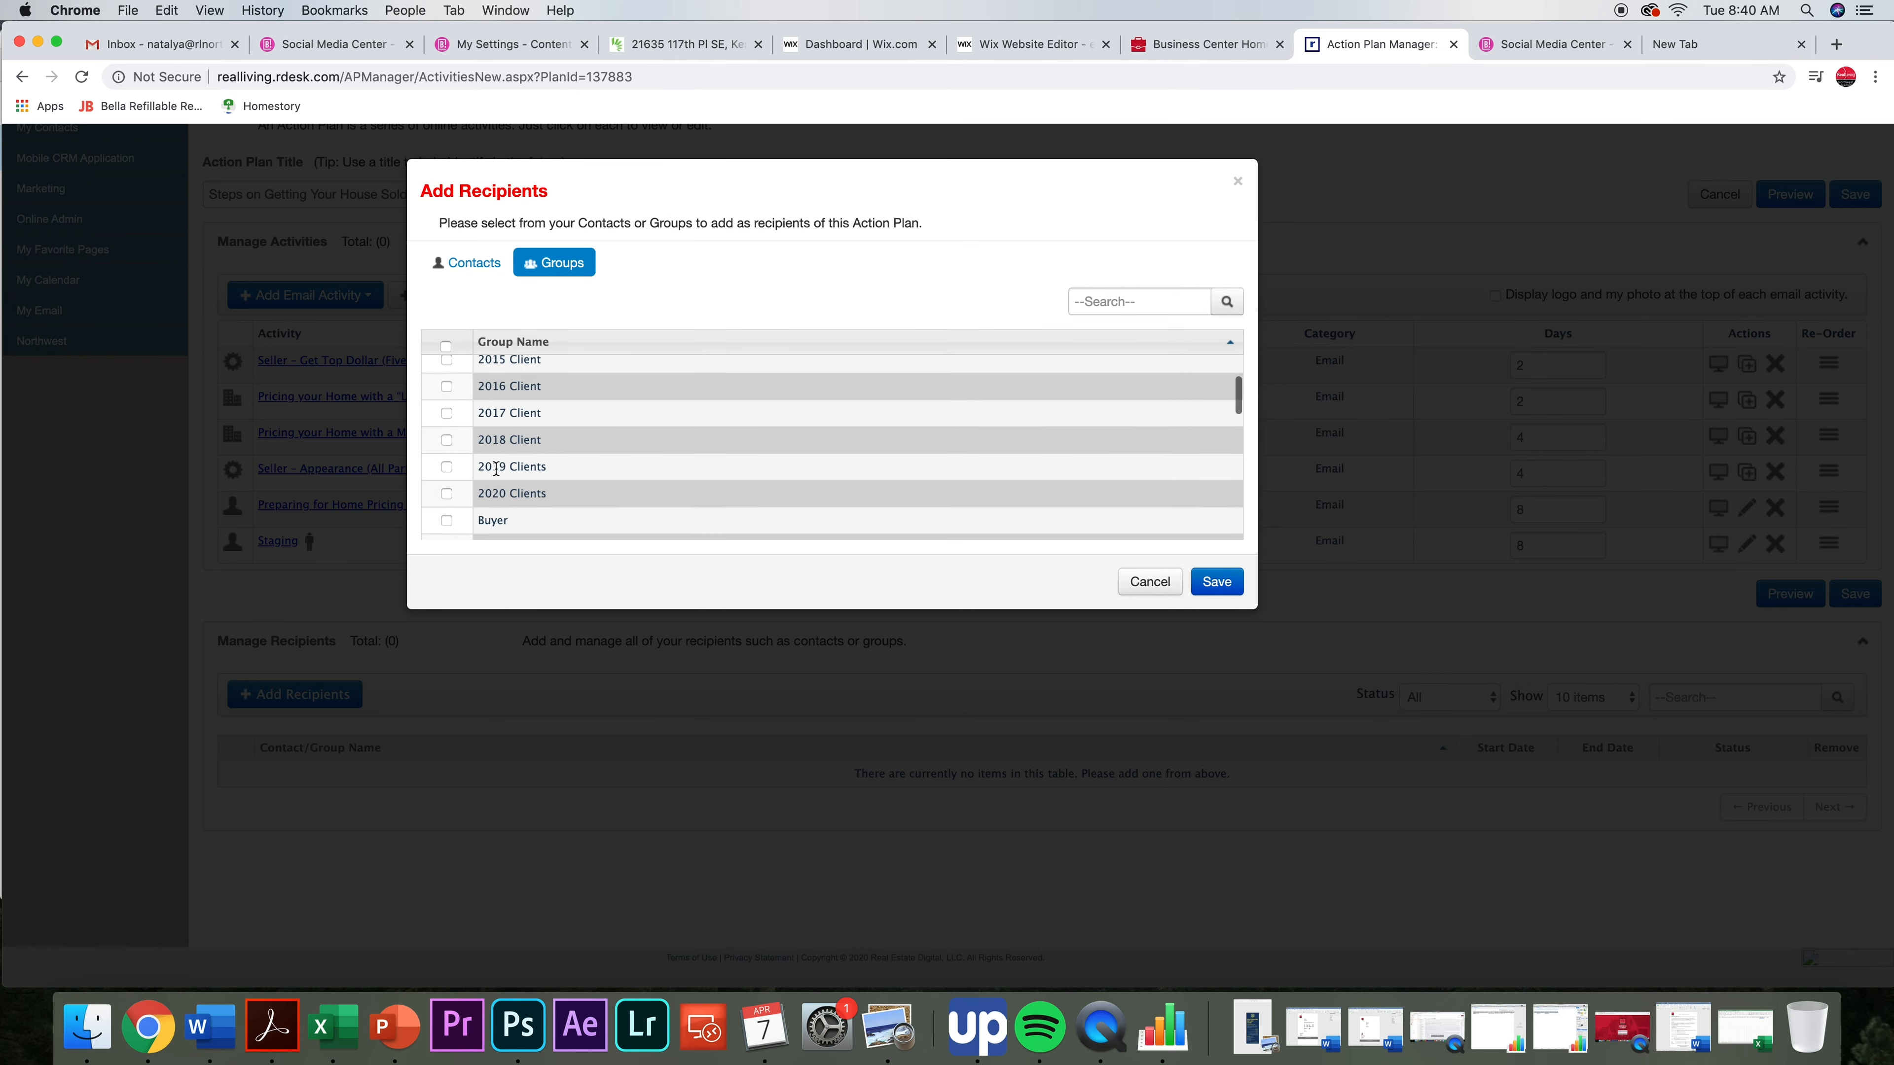
pyautogui.scroll(-1, 450, 440)
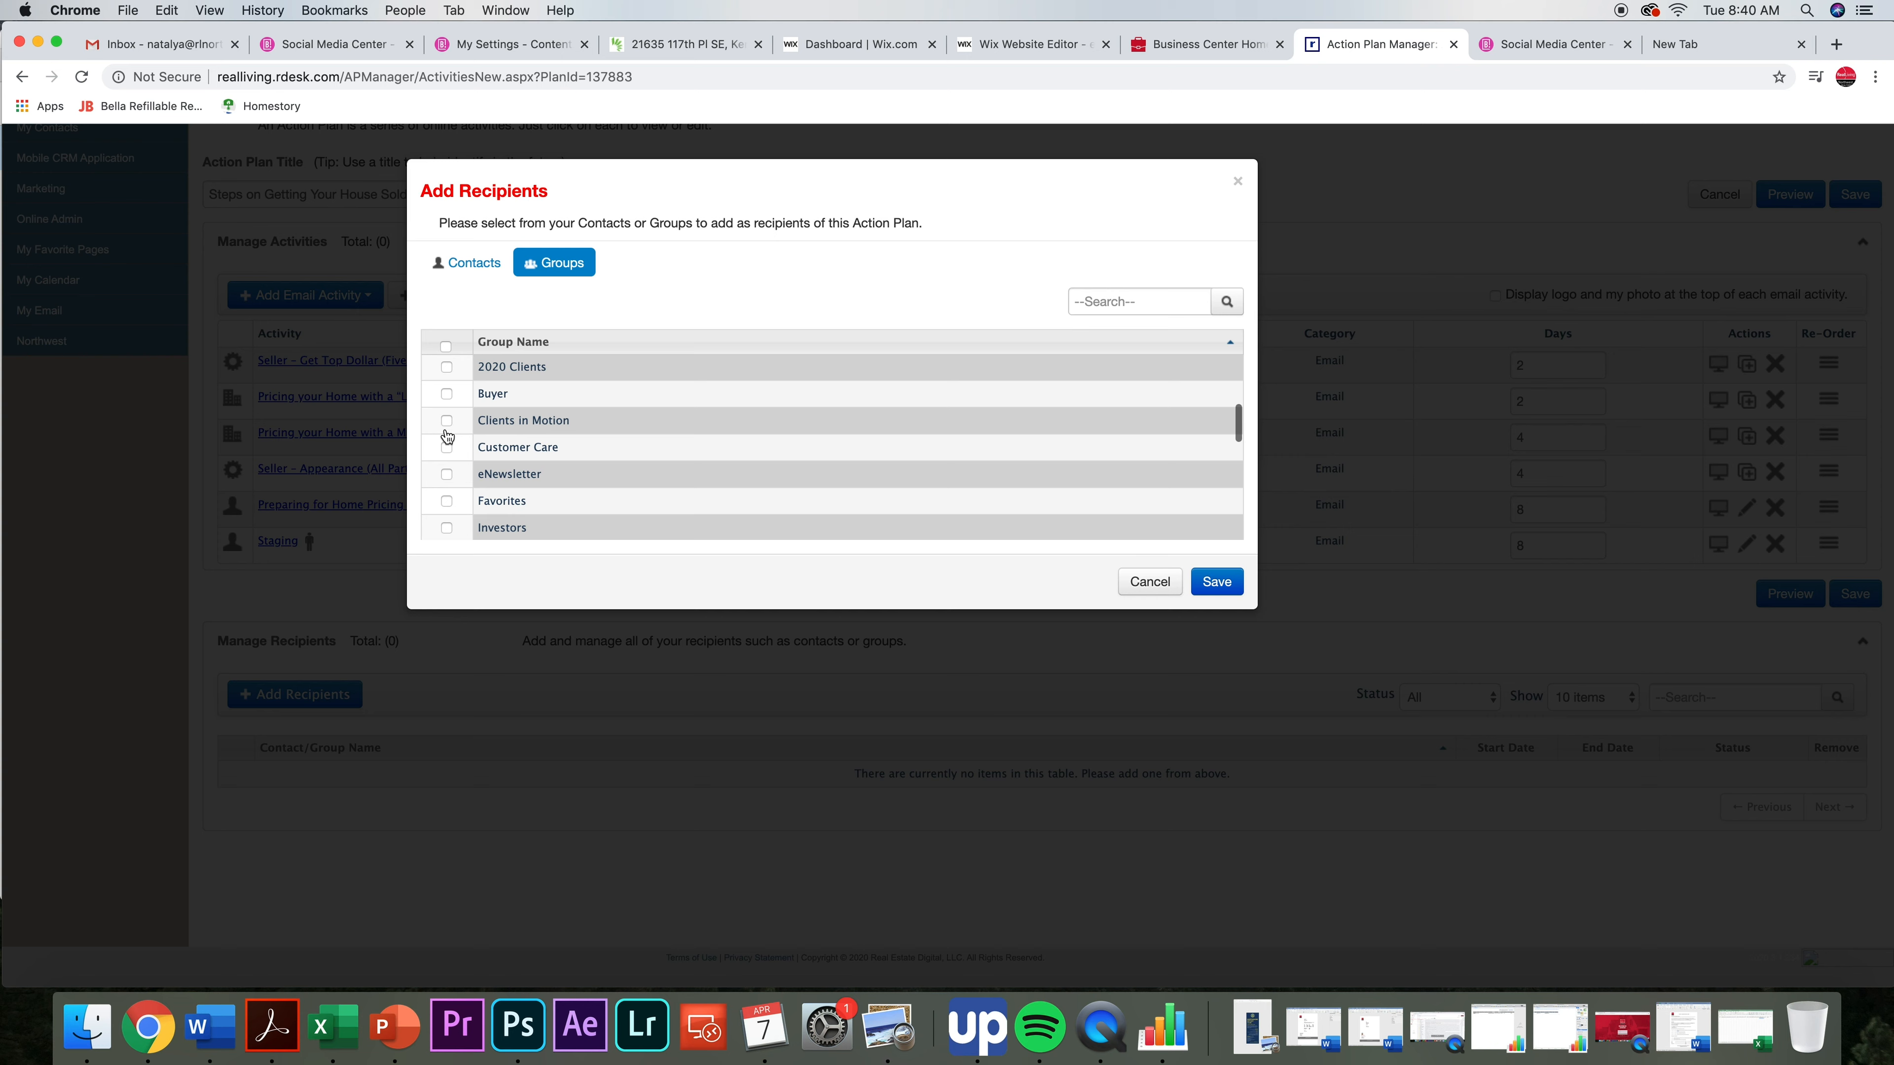
pyautogui.click(447, 415)
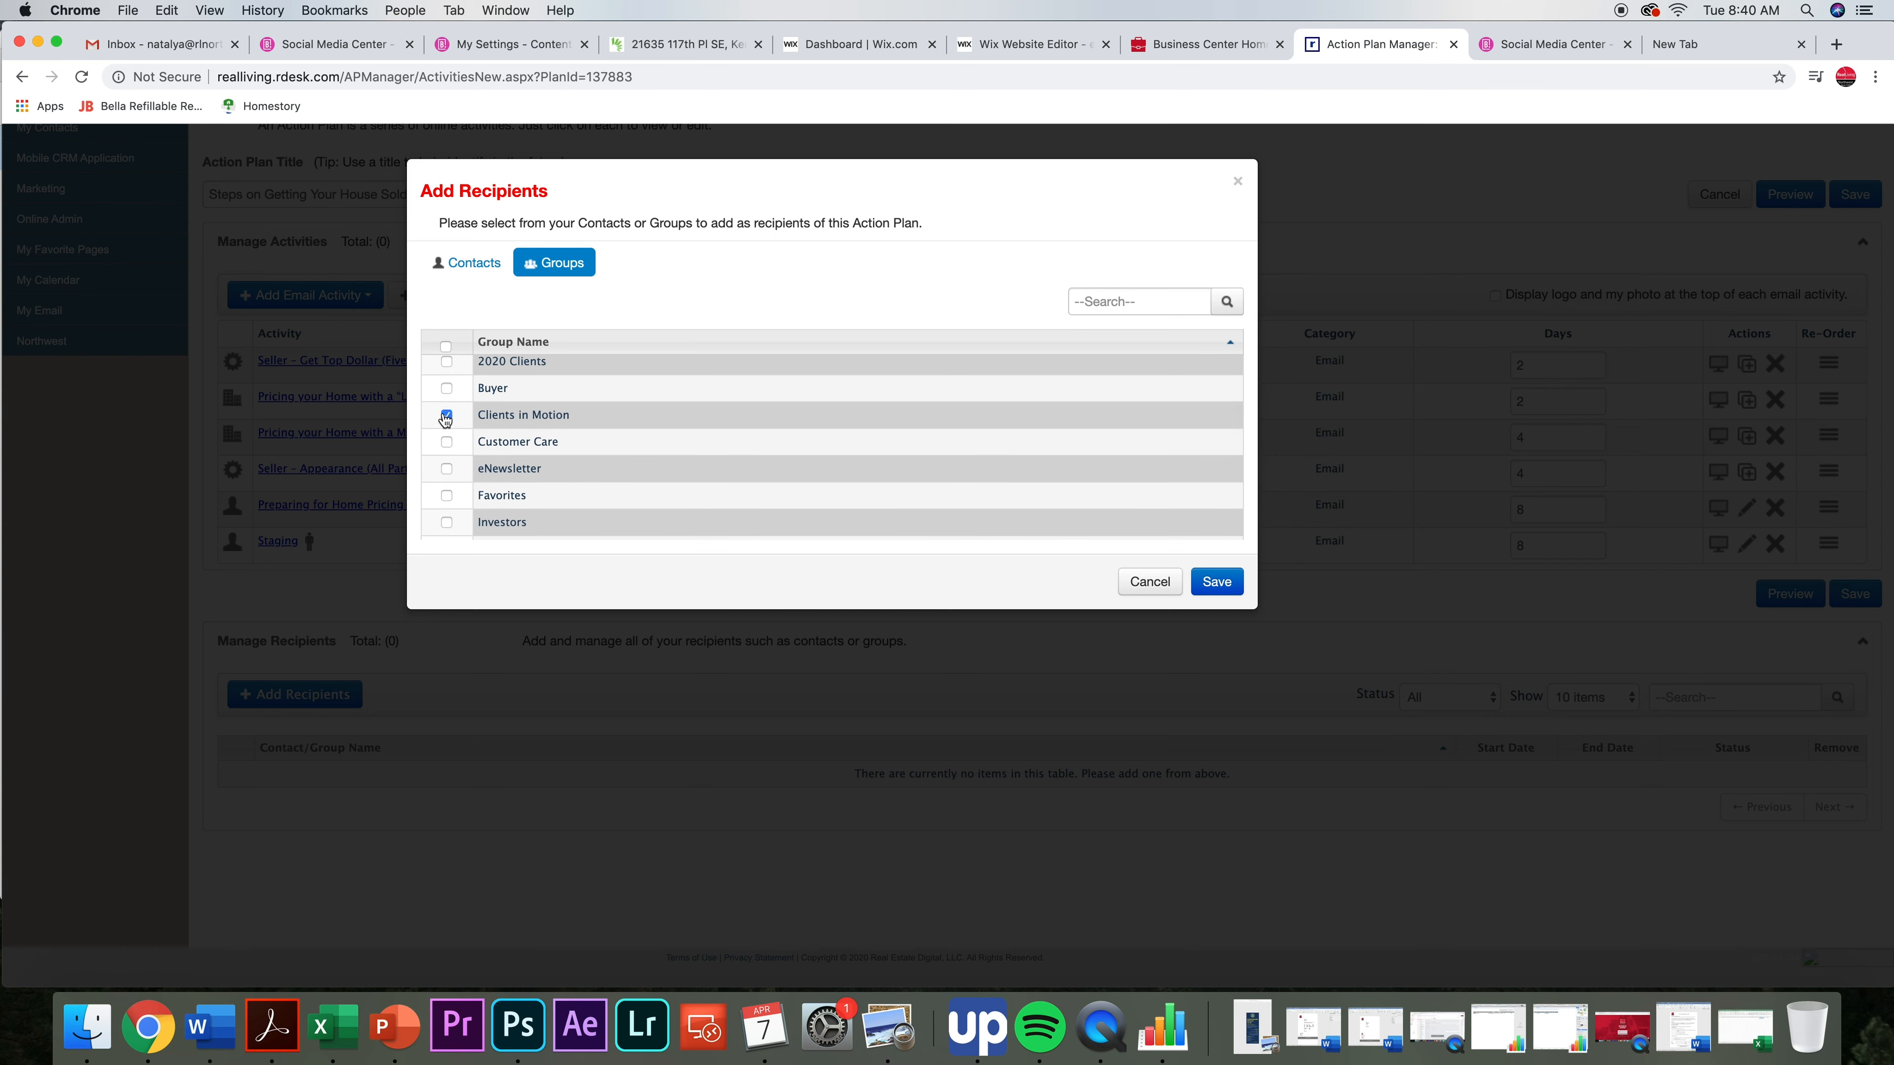
pyautogui.click(449, 443)
pyautogui.click(447, 416)
pyautogui.click(1217, 582)
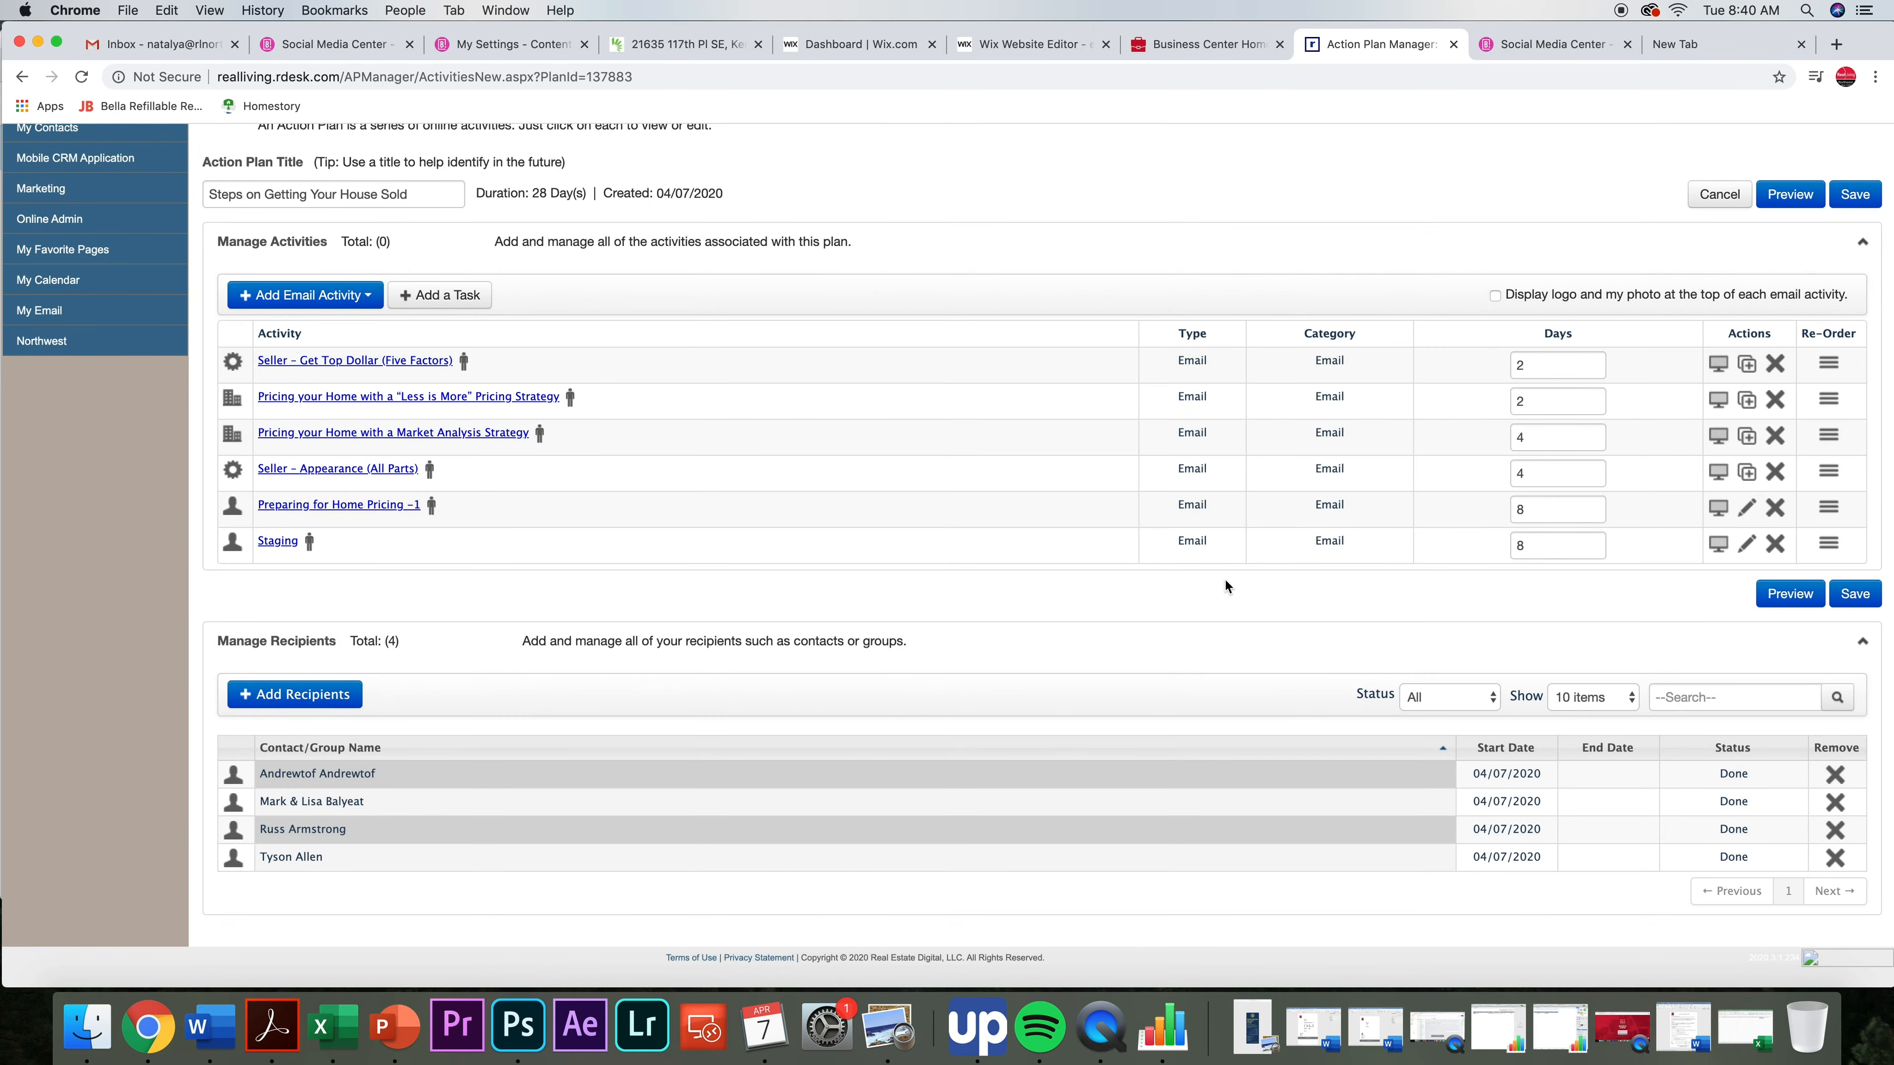
# - Review the action plan's scheduled email activities and its list of recipients
pyautogui.scroll(-1, 1225, 580)
pyautogui.scroll(1, 1156, 598)
pyautogui.scroll(-1, 1088, 625)
pyautogui.scroll(1, 1089, 631)
pyautogui.scroll(4, 1375, 389)
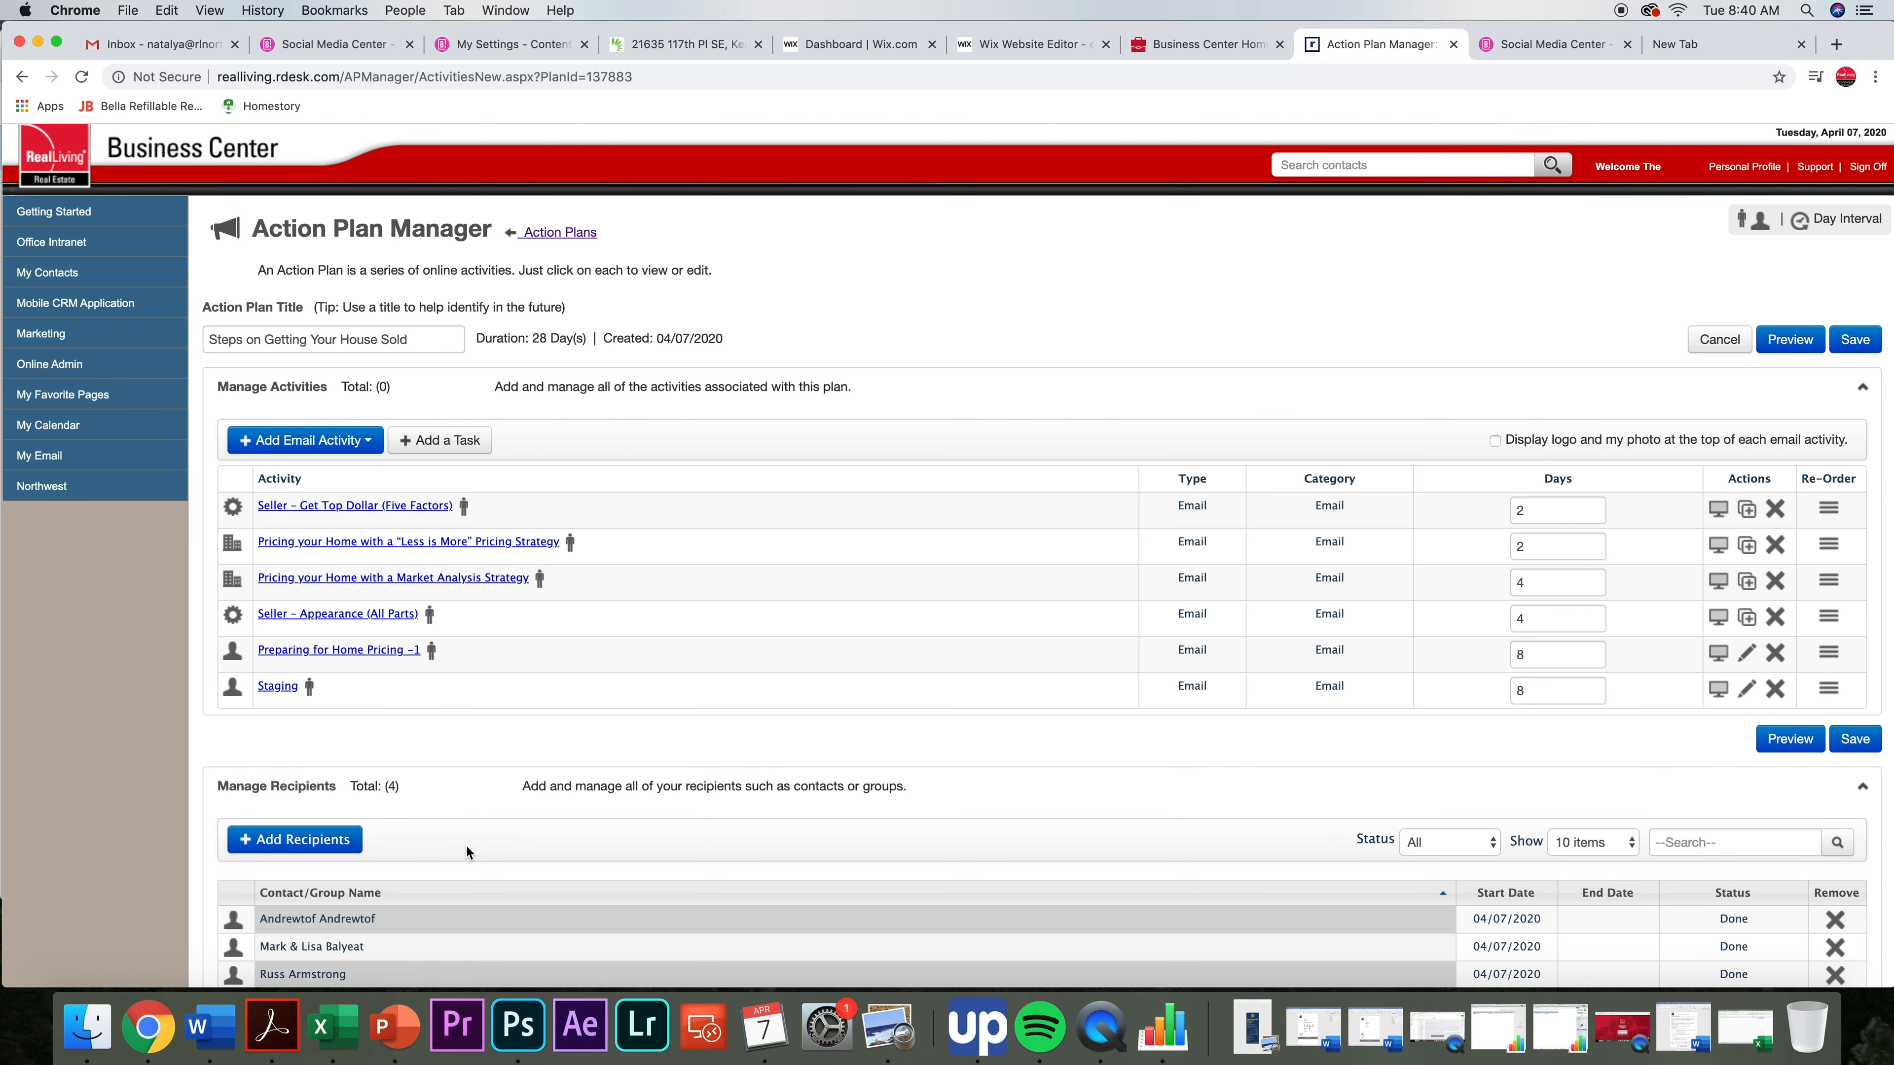
pyautogui.scroll(-4, 469, 856)
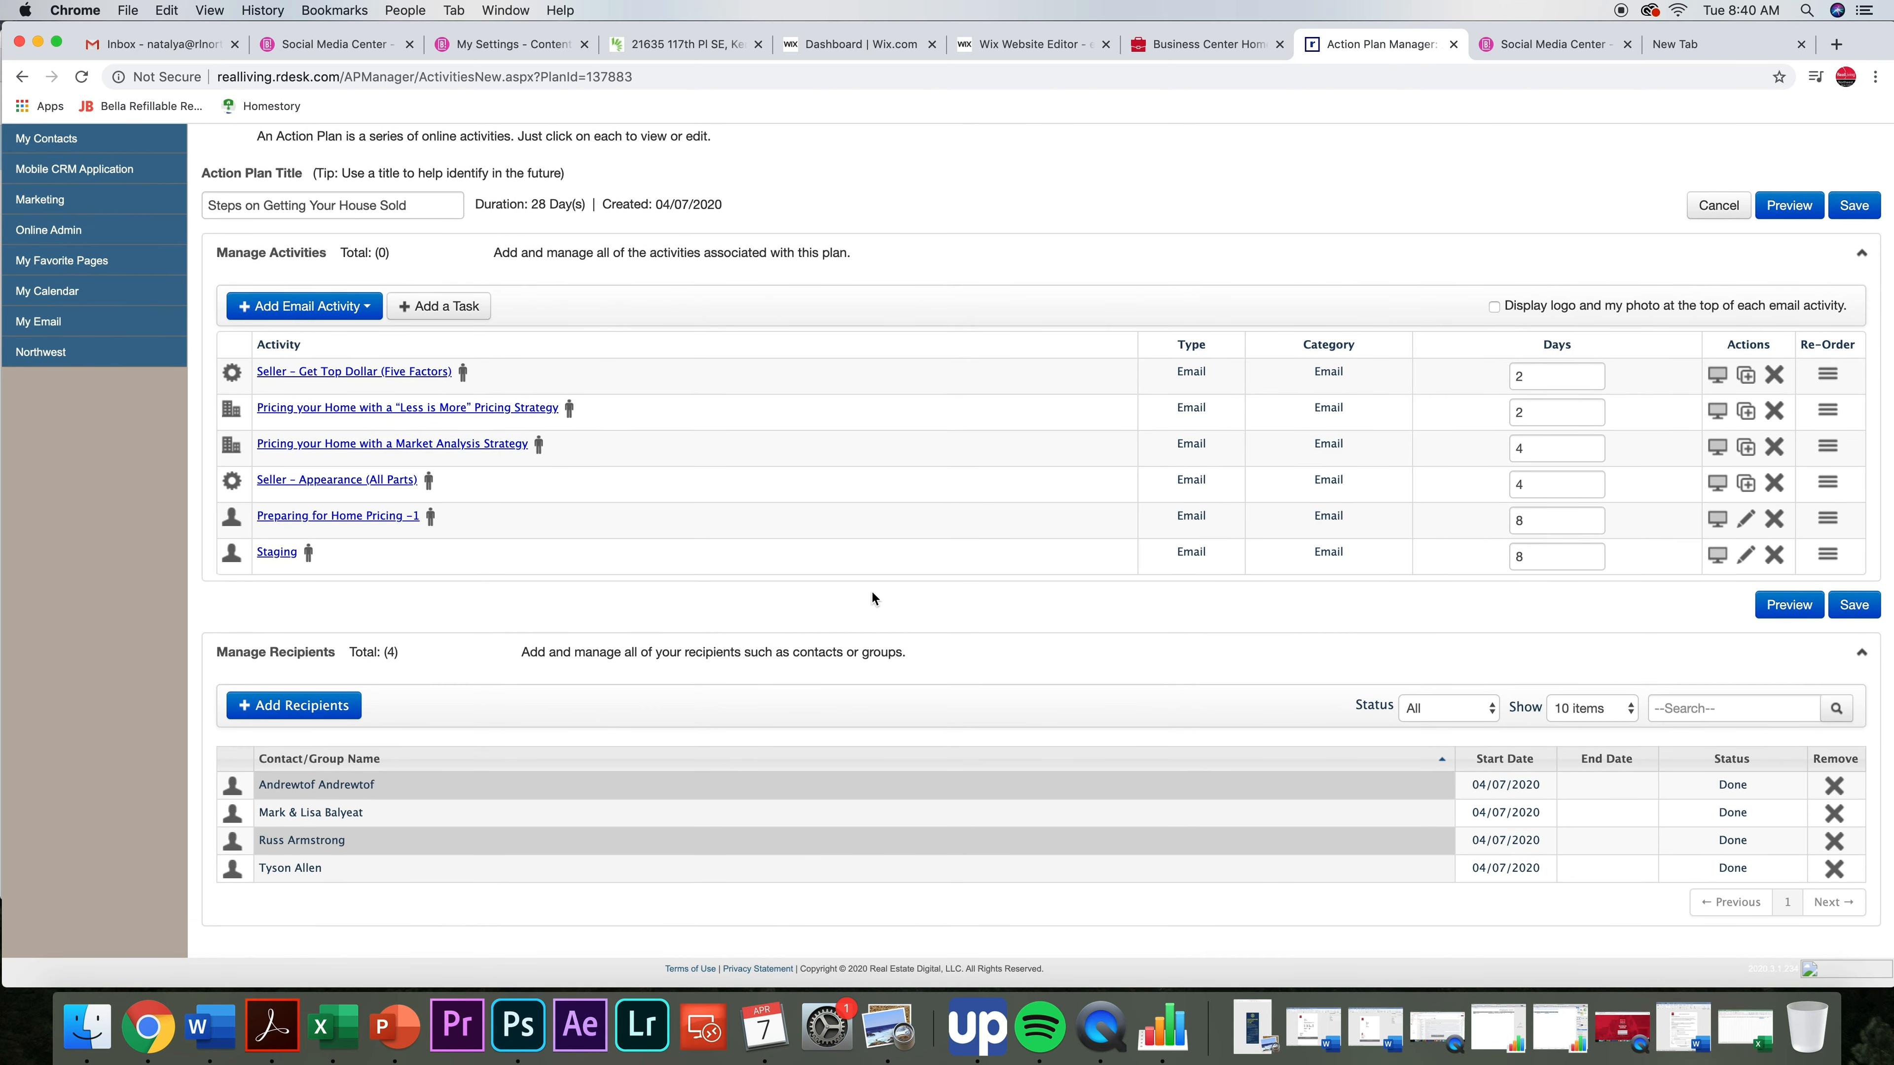
pyautogui.scroll(2, 1340, 221)
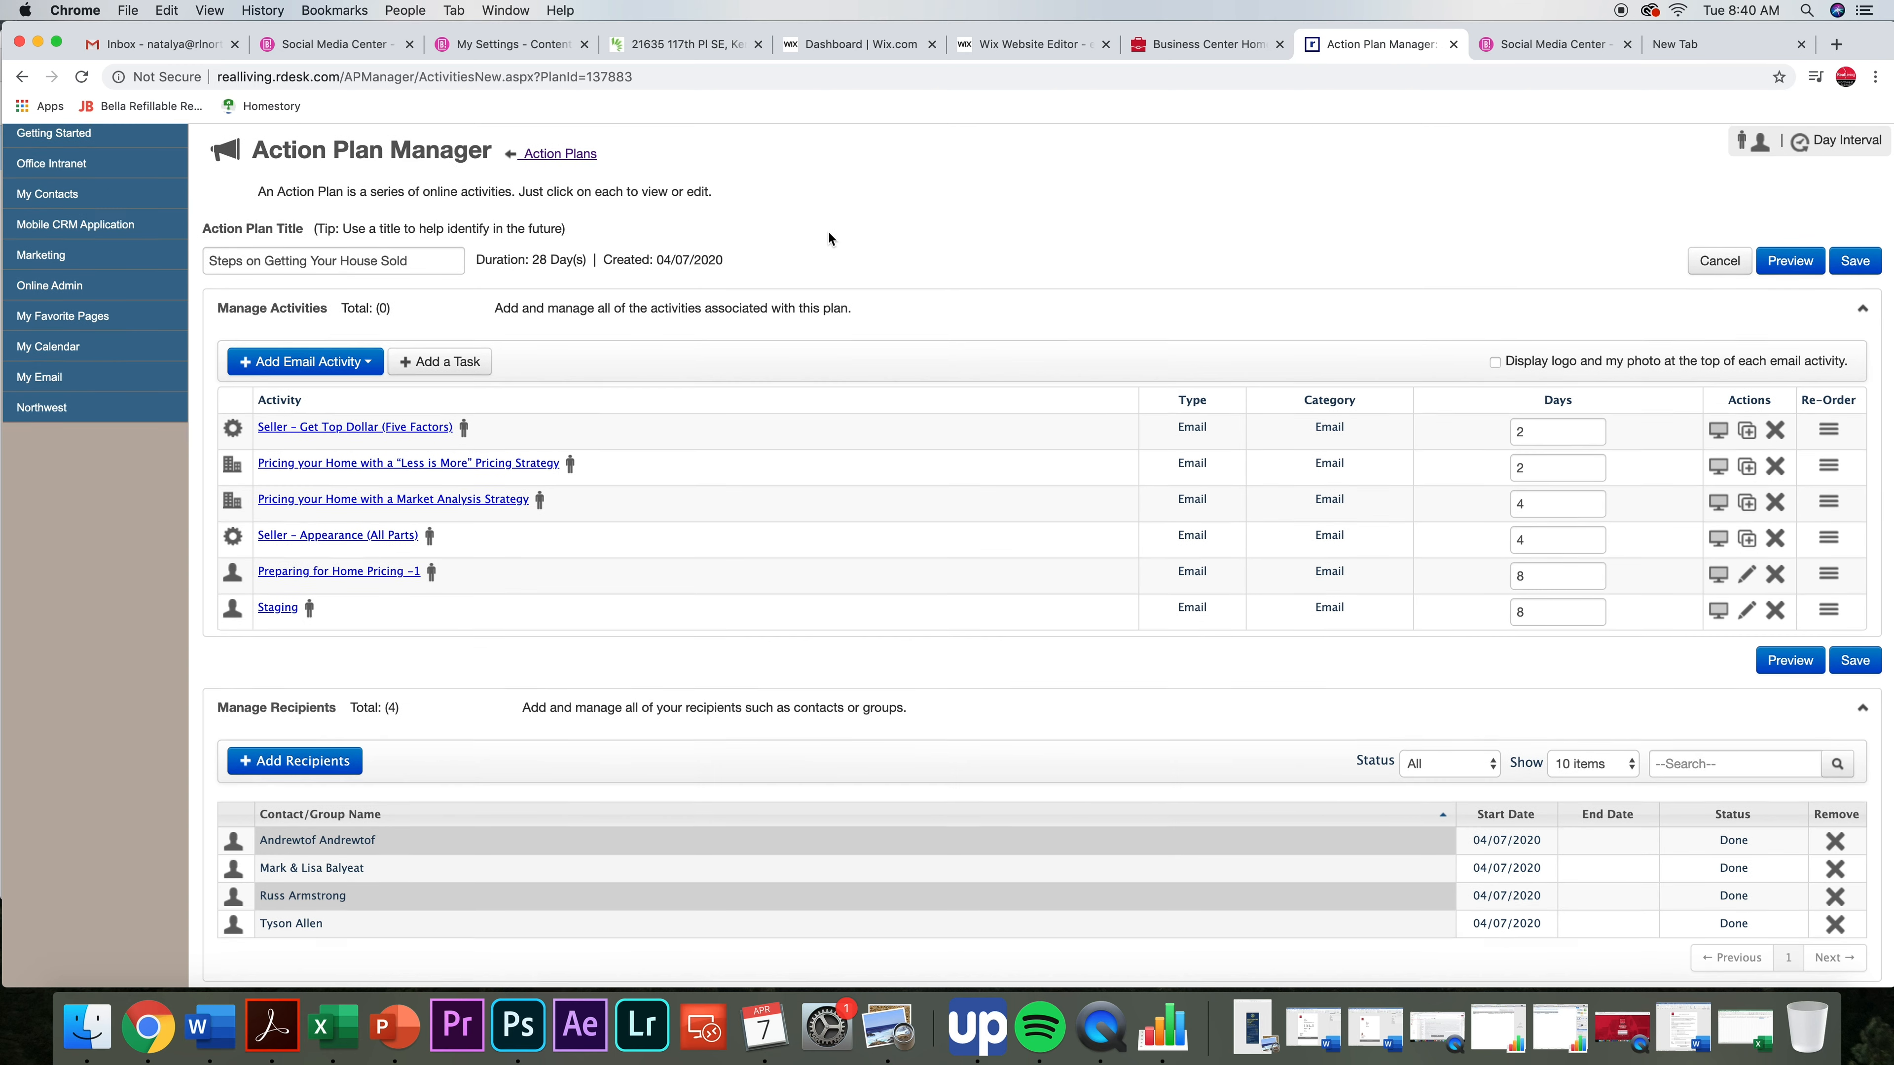
pyautogui.scroll(-3, 1285, 313)
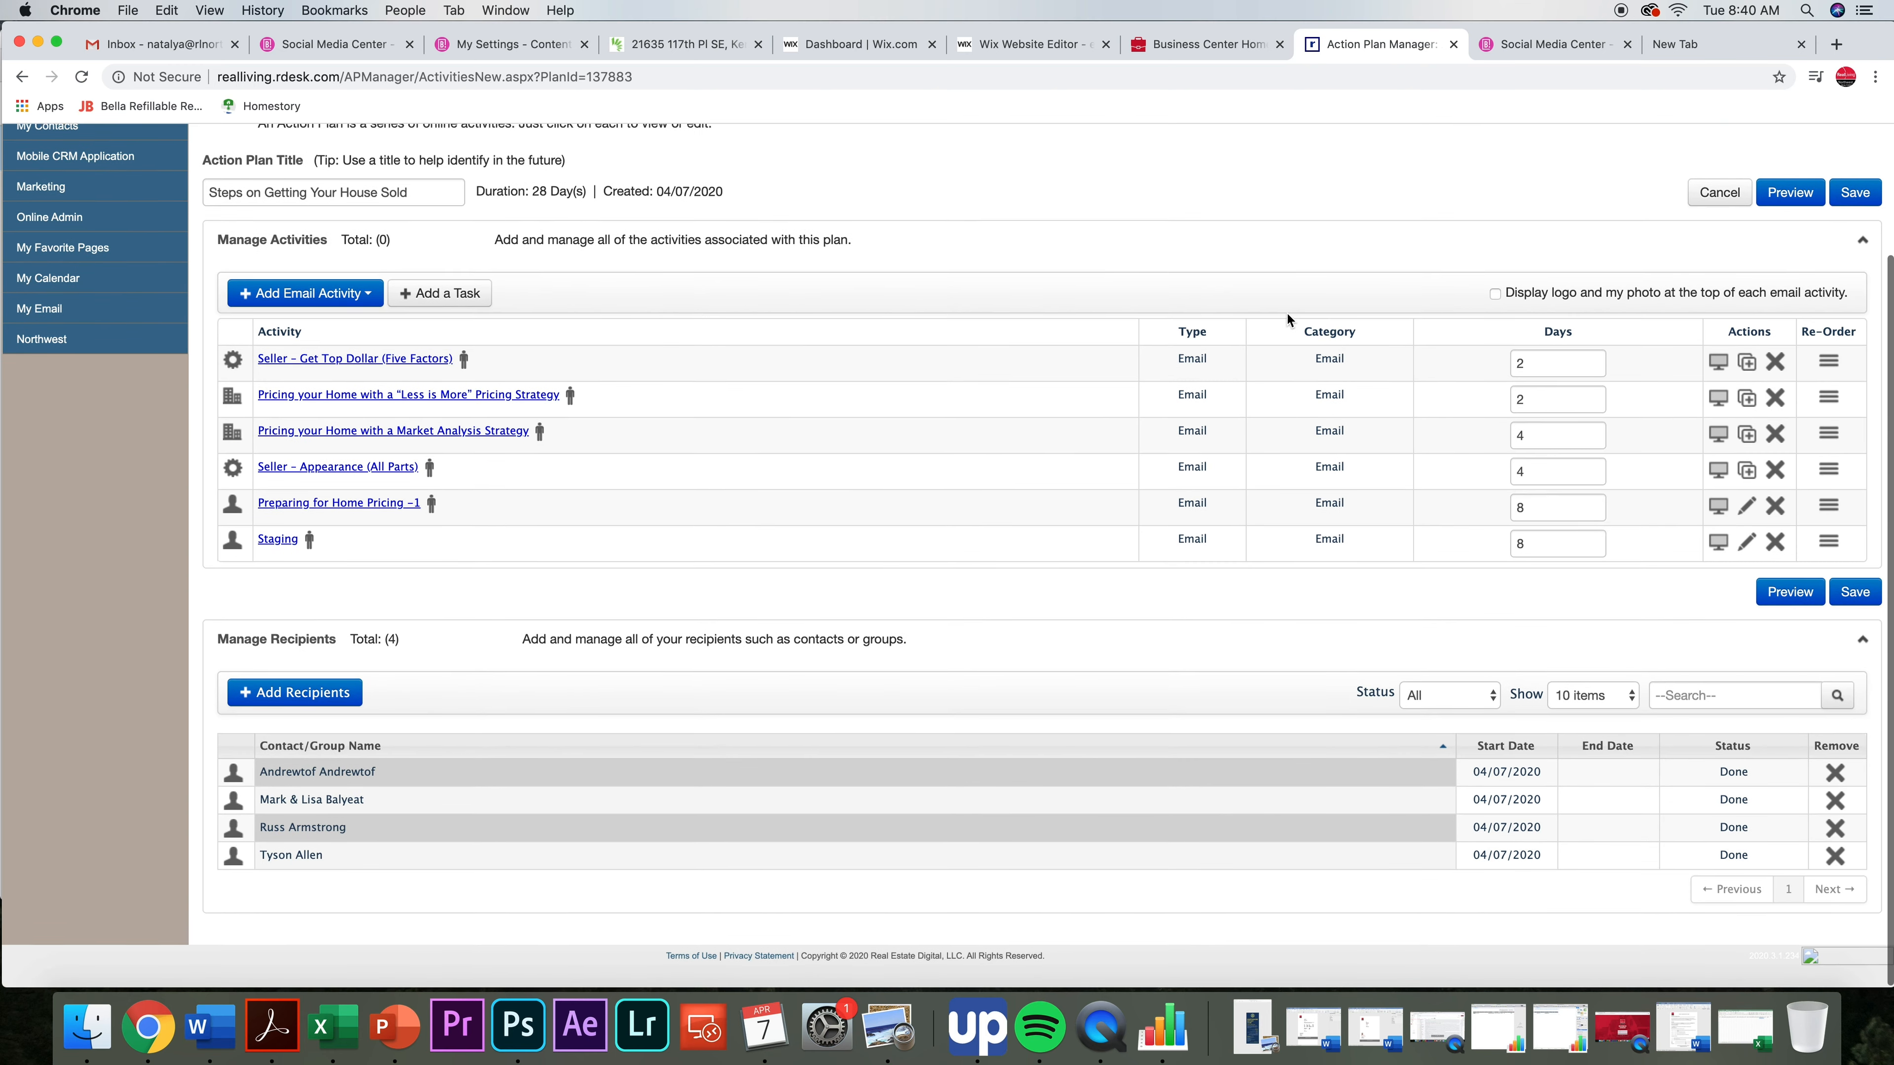
# - Save the "Steps on Getting Your House Sold" action plan and dismiss the confirmation
pyautogui.scroll(5, 1287, 316)
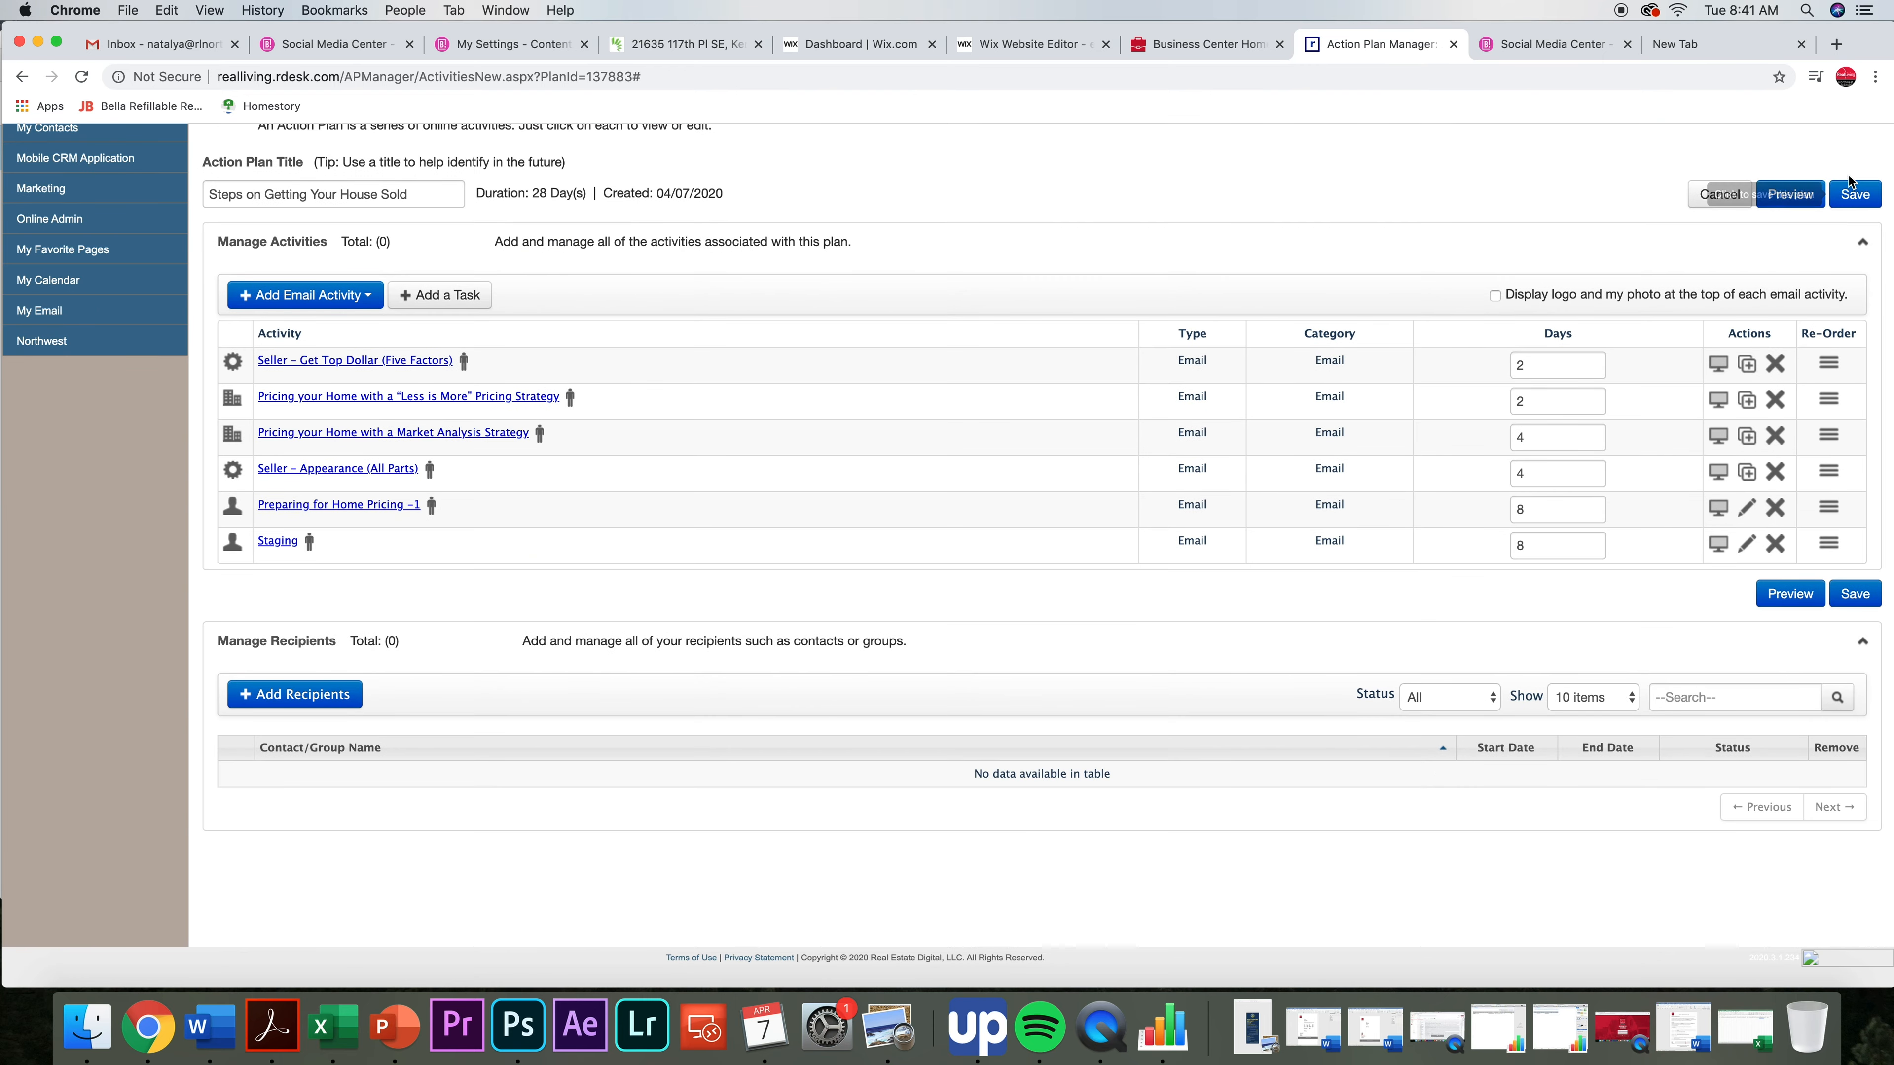
pyautogui.click(1856, 195)
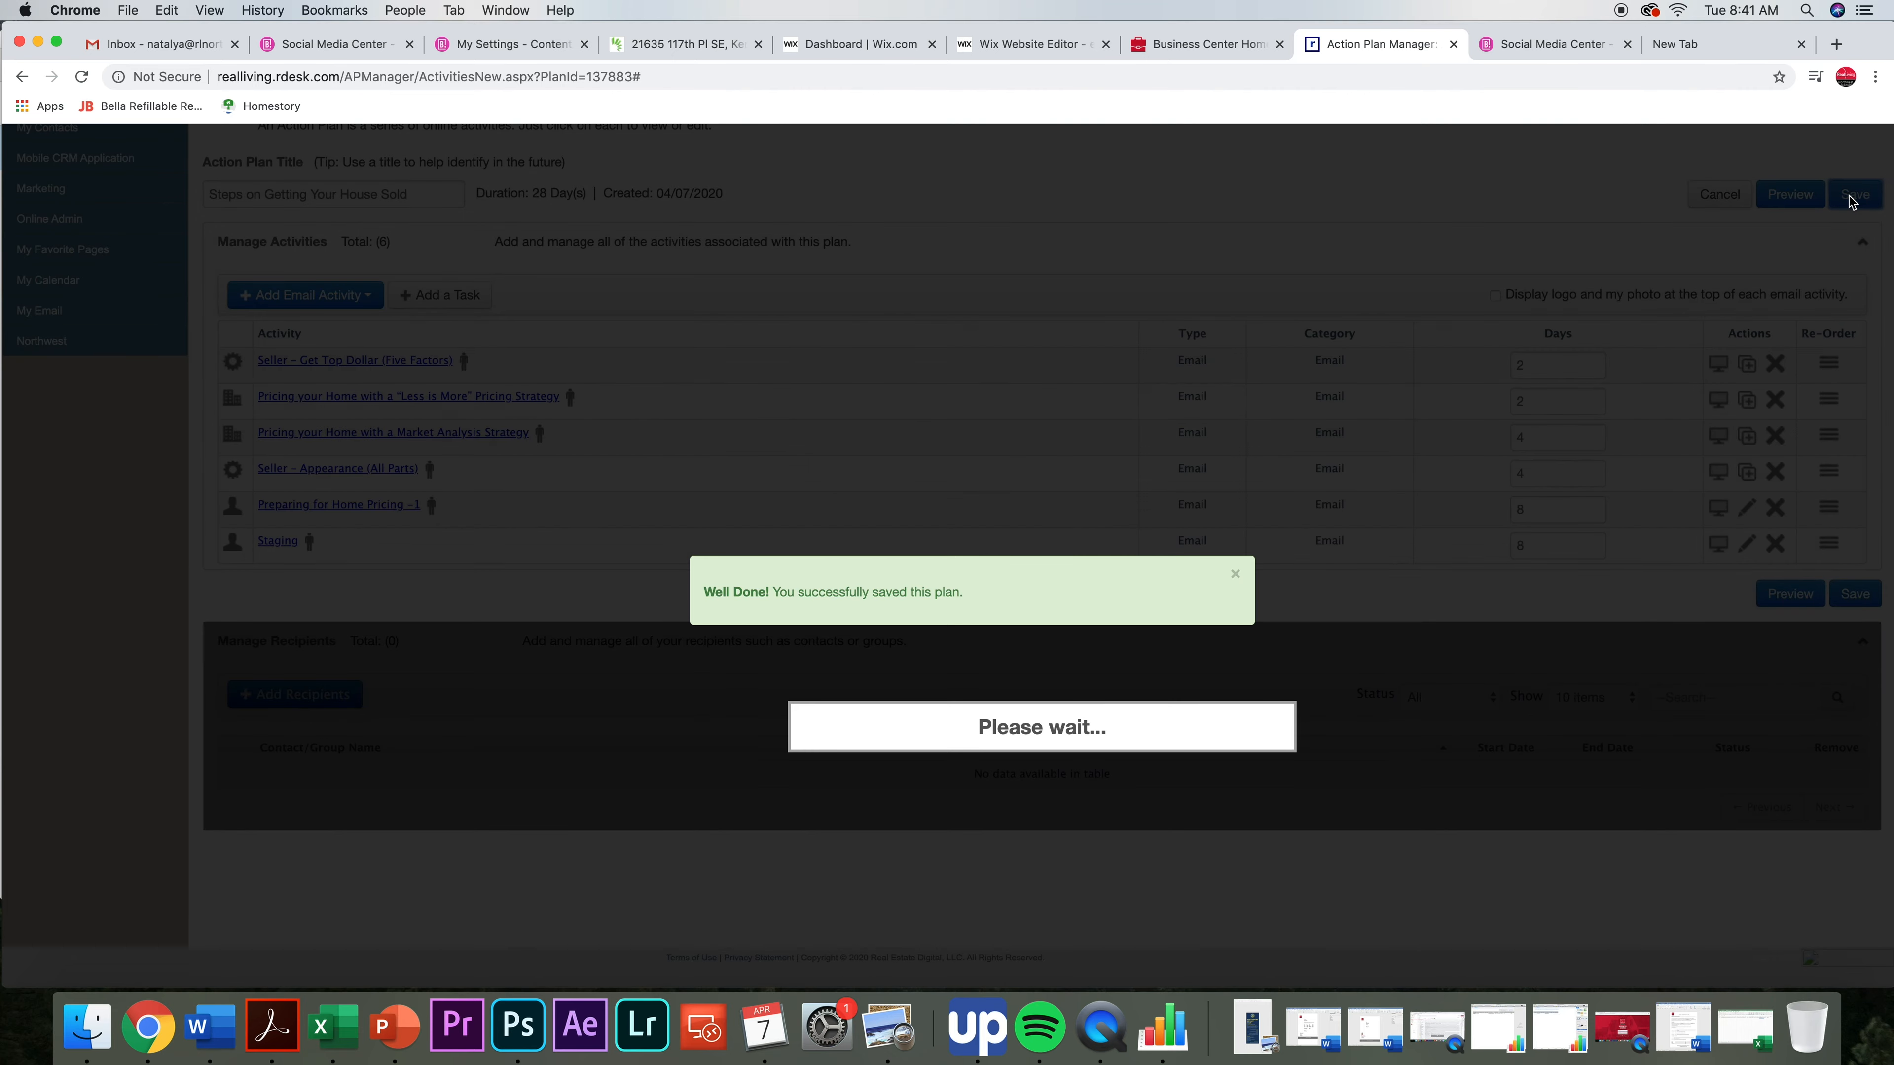
pyautogui.click(1234, 574)
pyautogui.scroll(5, 1072, 422)
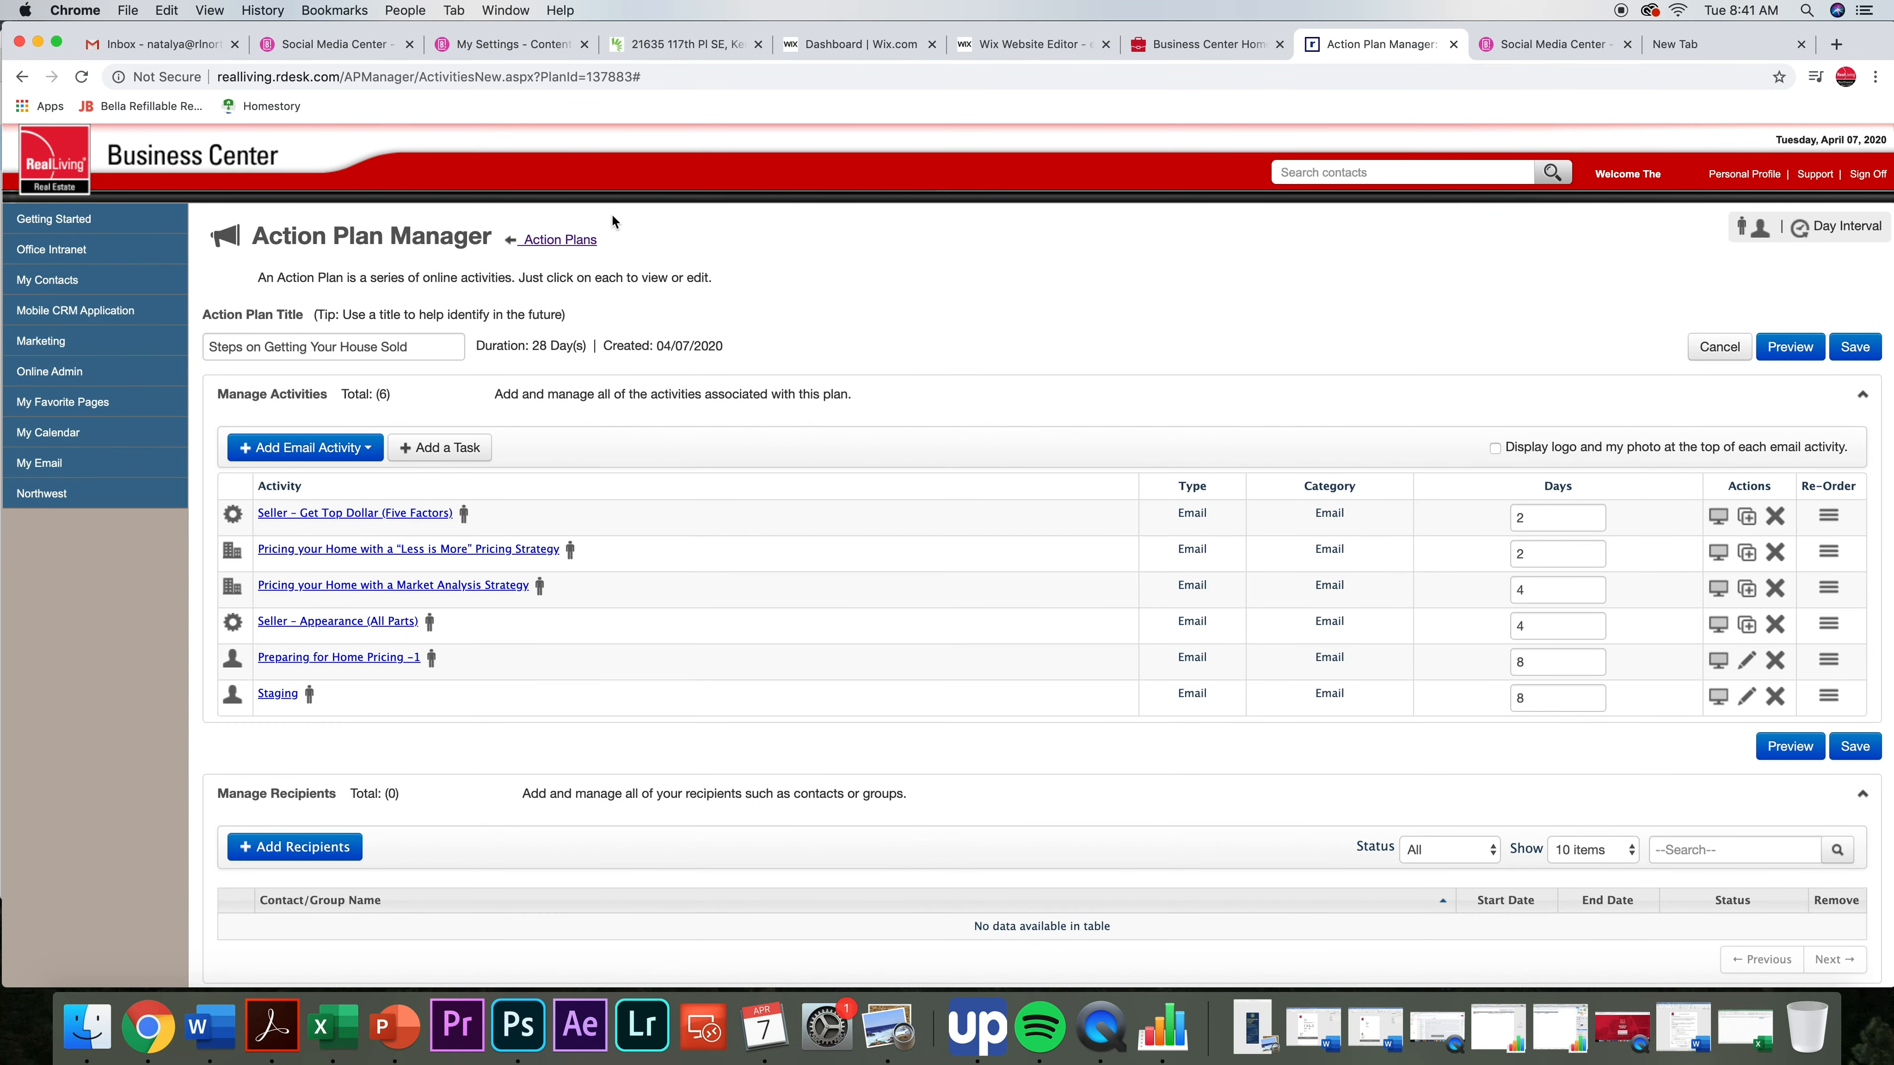
# - Find "Steps on Getting Your House Sold" on the third page of the action plans list and open it
pyautogui.click(540, 242)
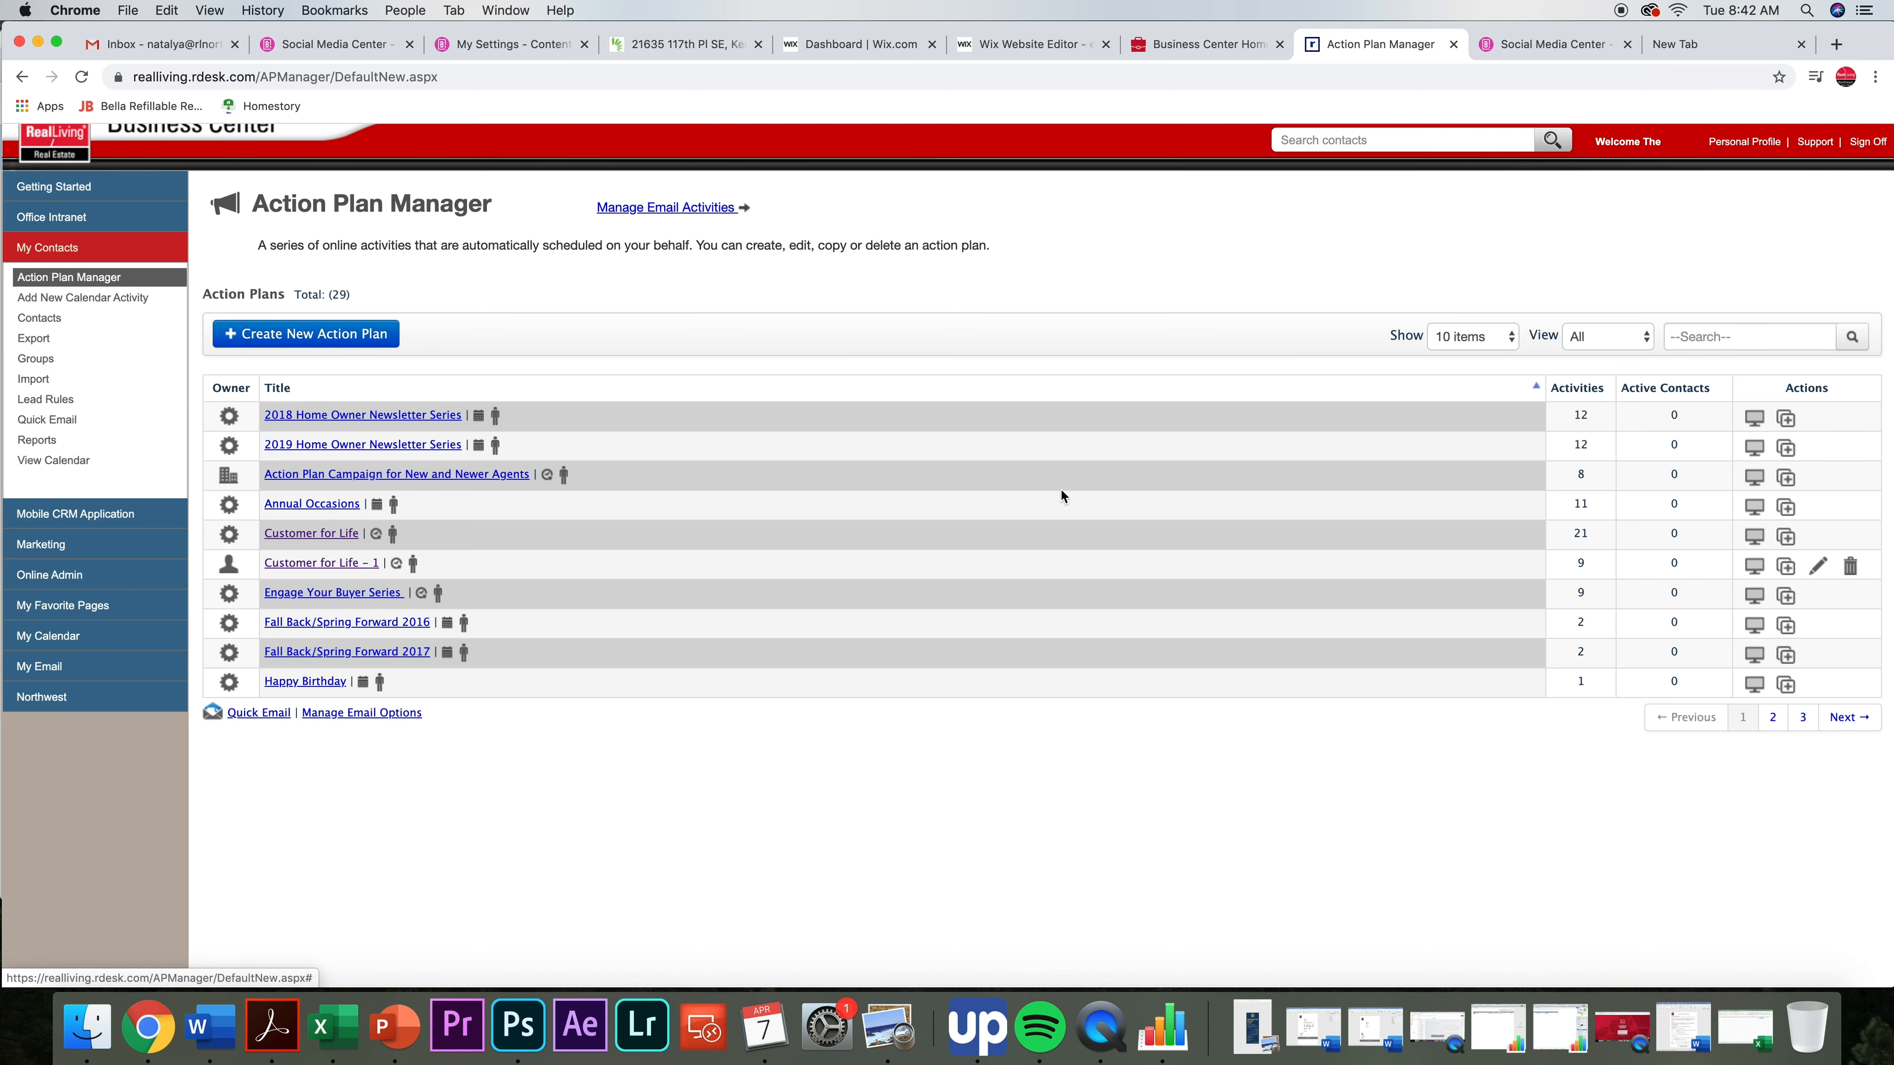
pyautogui.click(1803, 717)
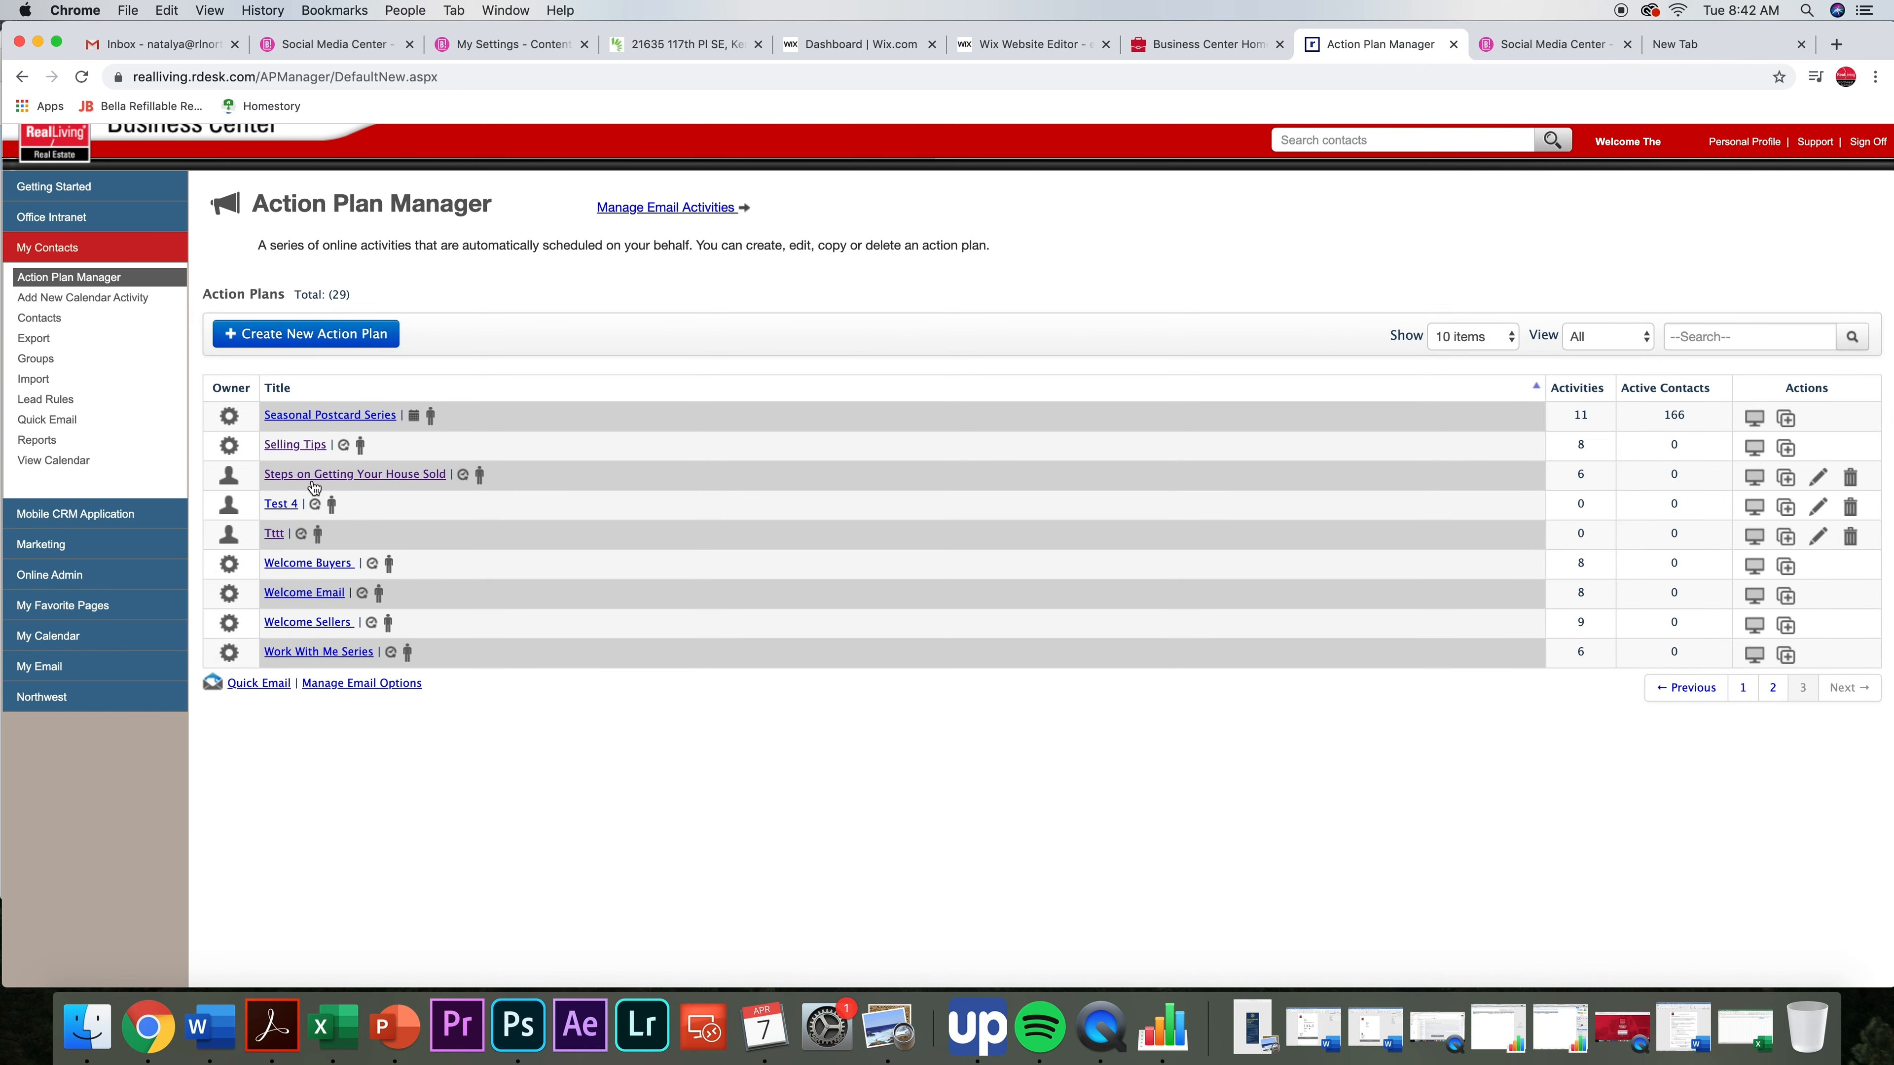
pyautogui.click(402, 482)
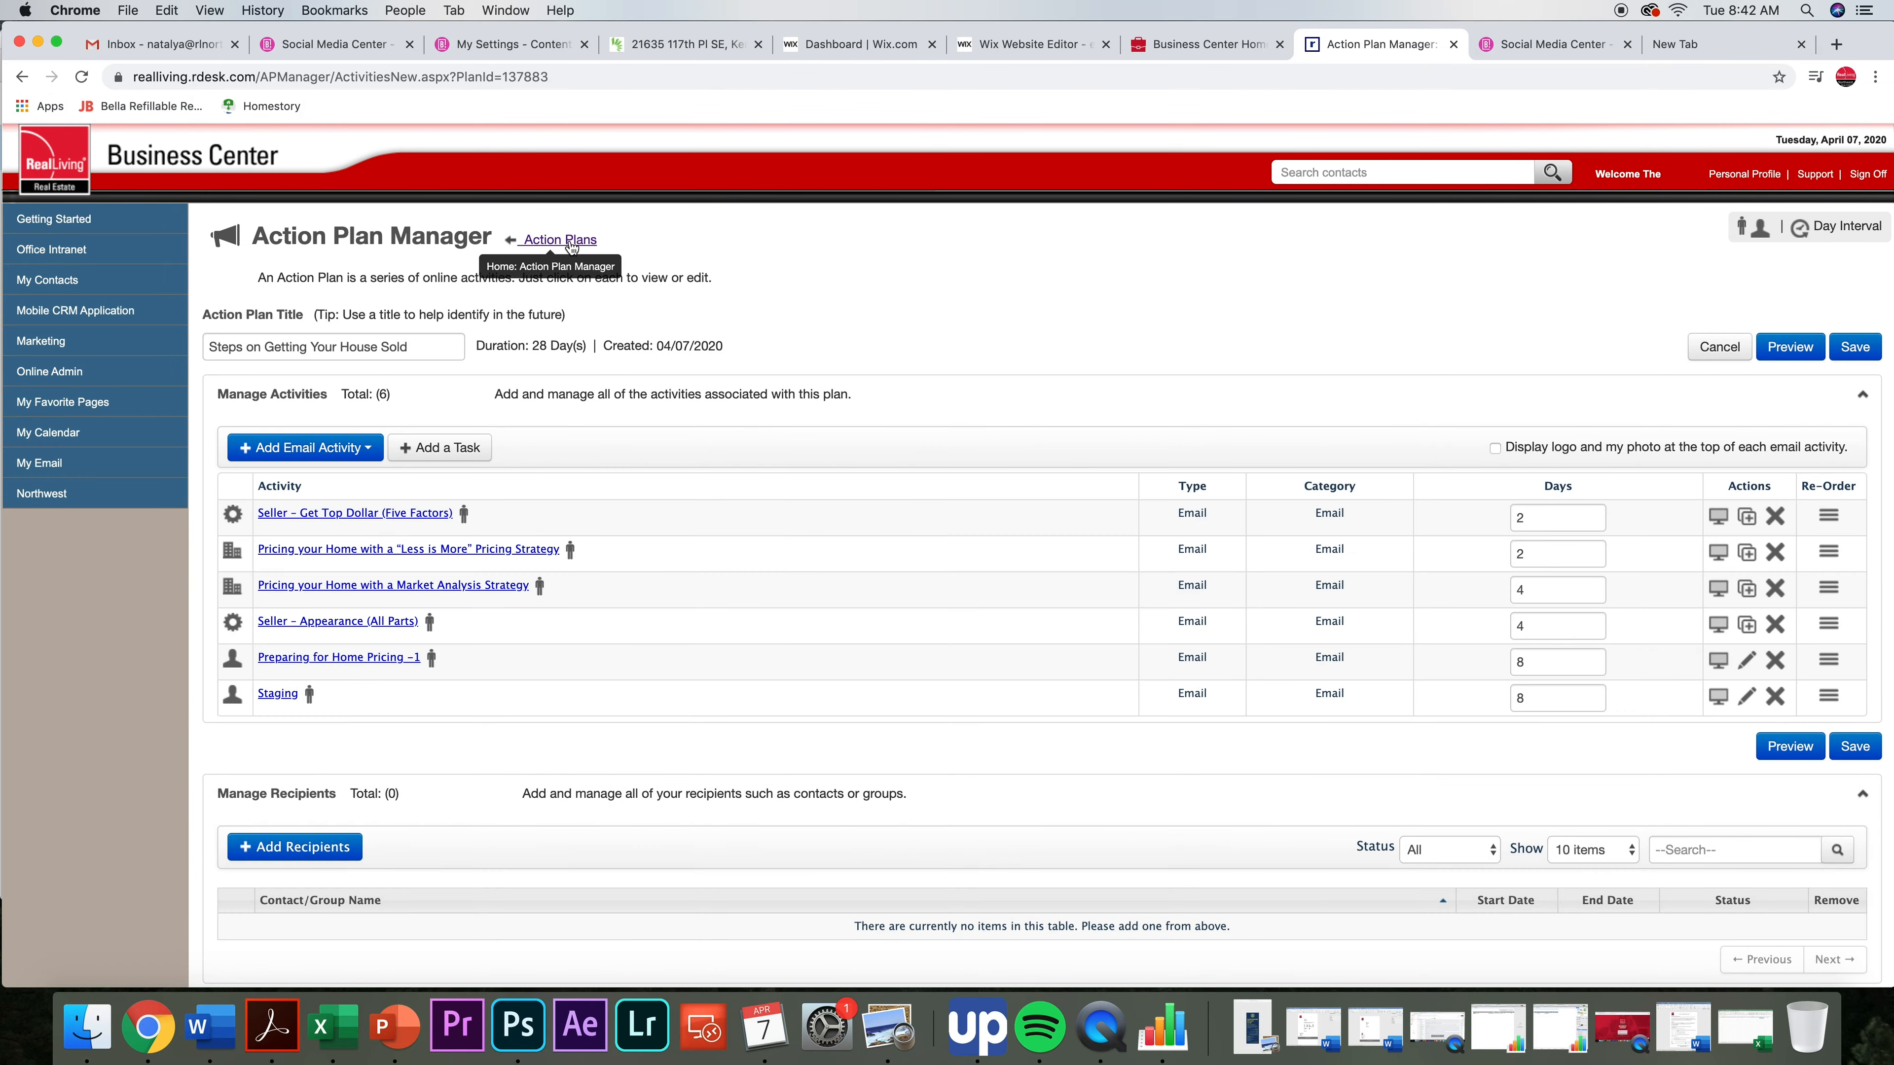
# - Return to the action plans list and preview "Steps on Getting Your House Sold" through its third email
pyautogui.click(560, 240)
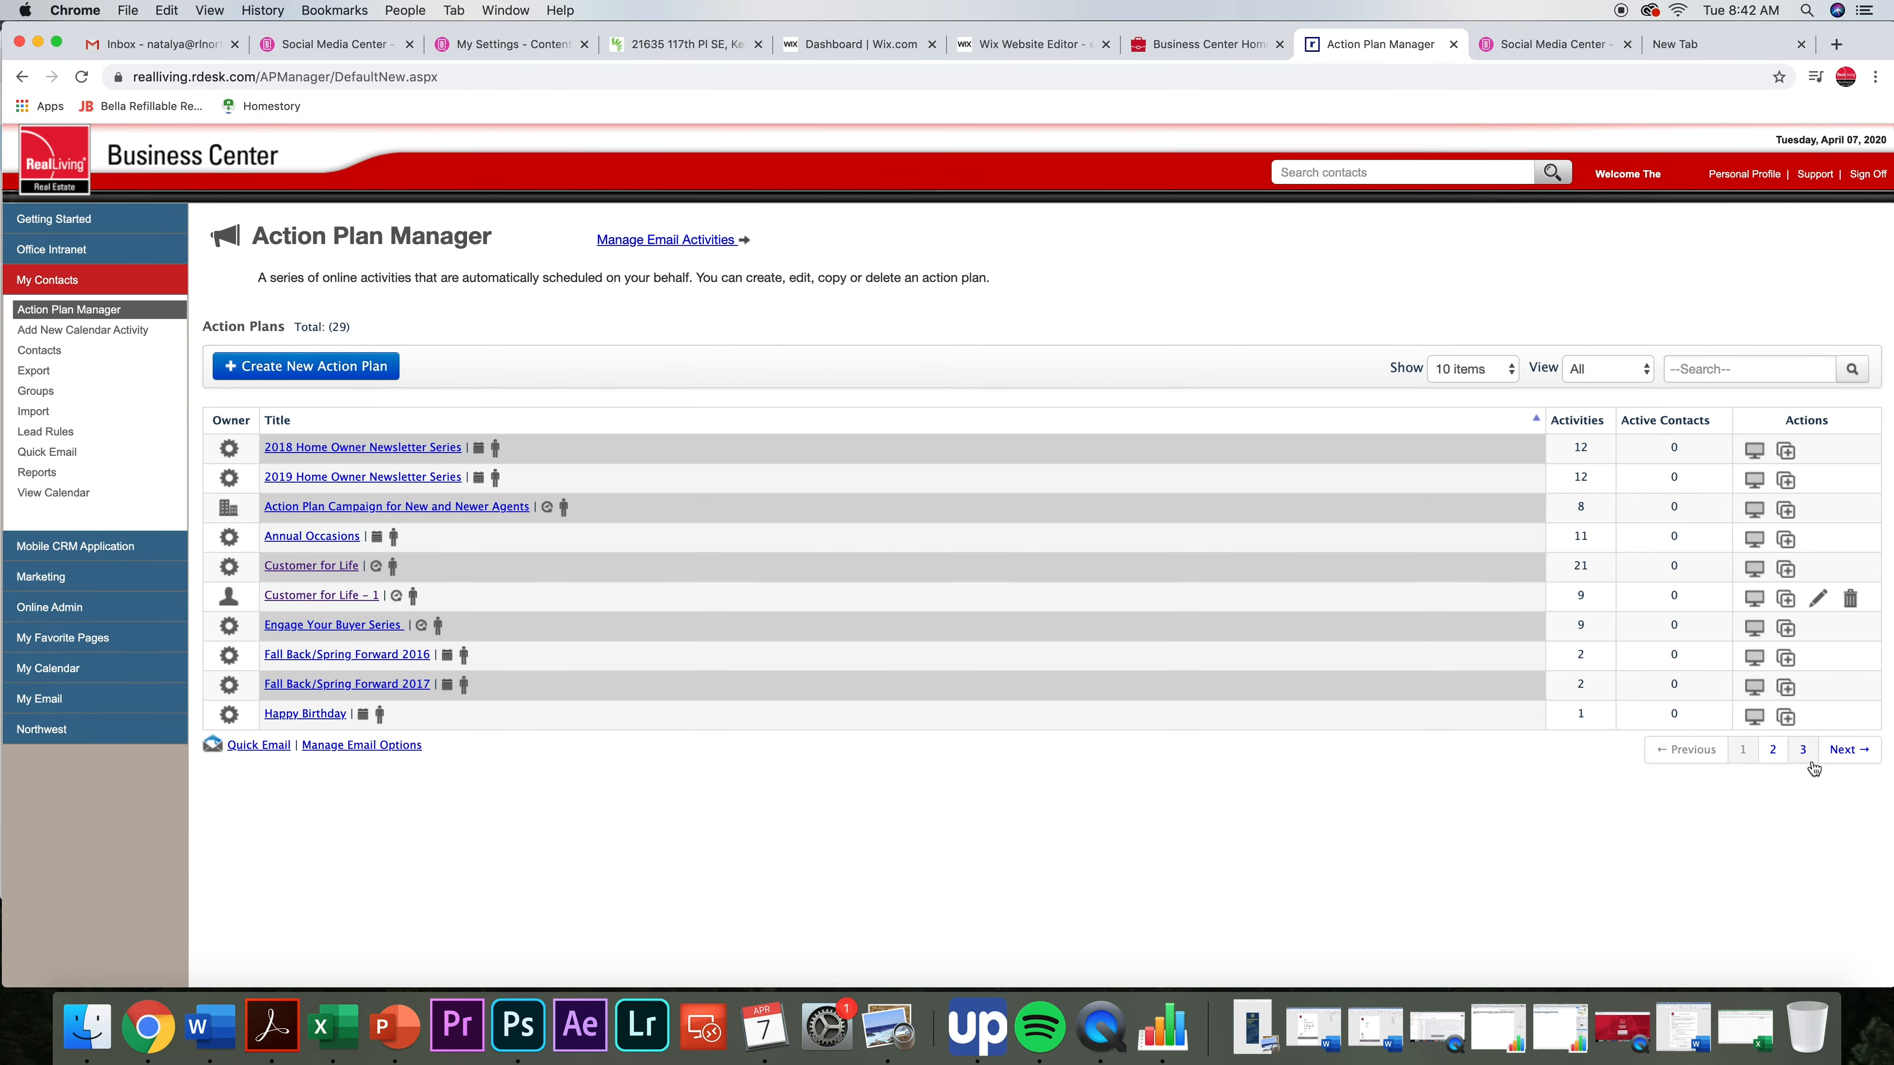
pyautogui.click(1804, 750)
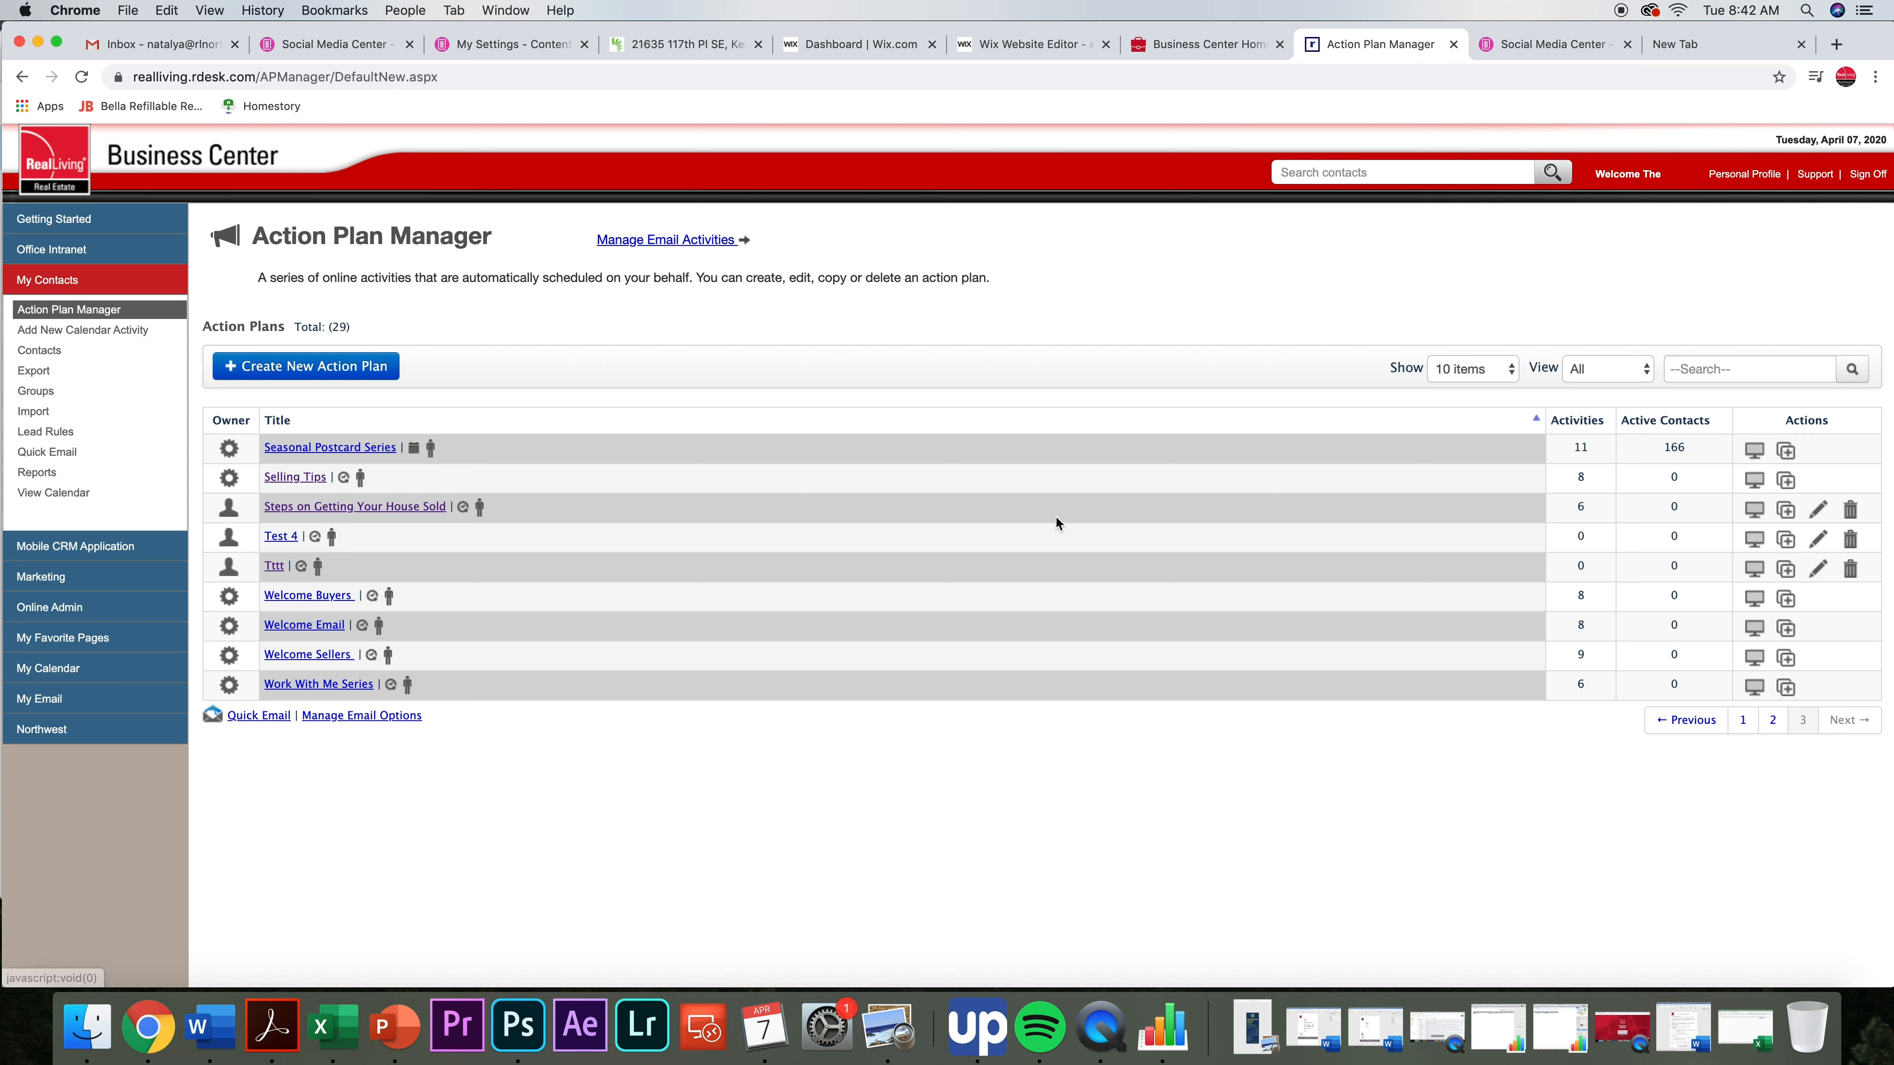
pyautogui.click(1757, 511)
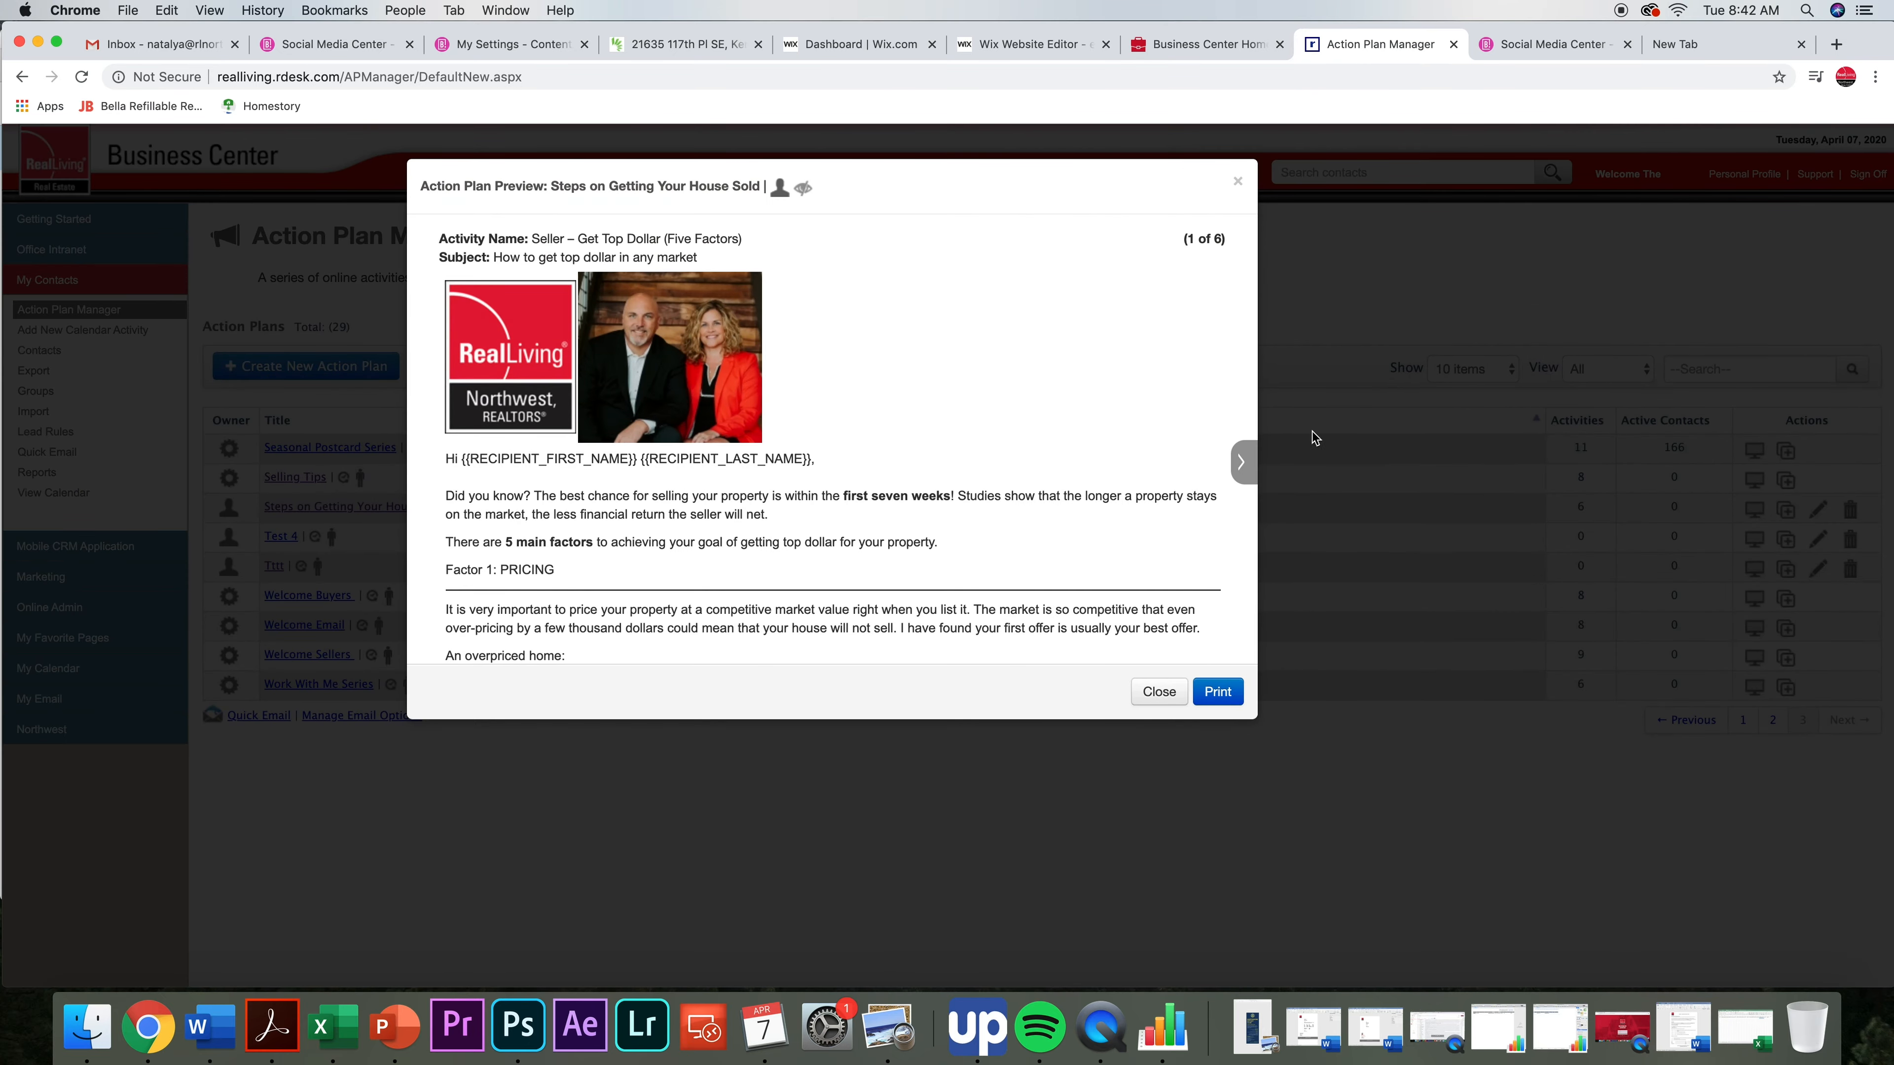
pyautogui.click(1242, 463)
pyautogui.click(1242, 462)
pyautogui.scroll(-3, 1228, 336)
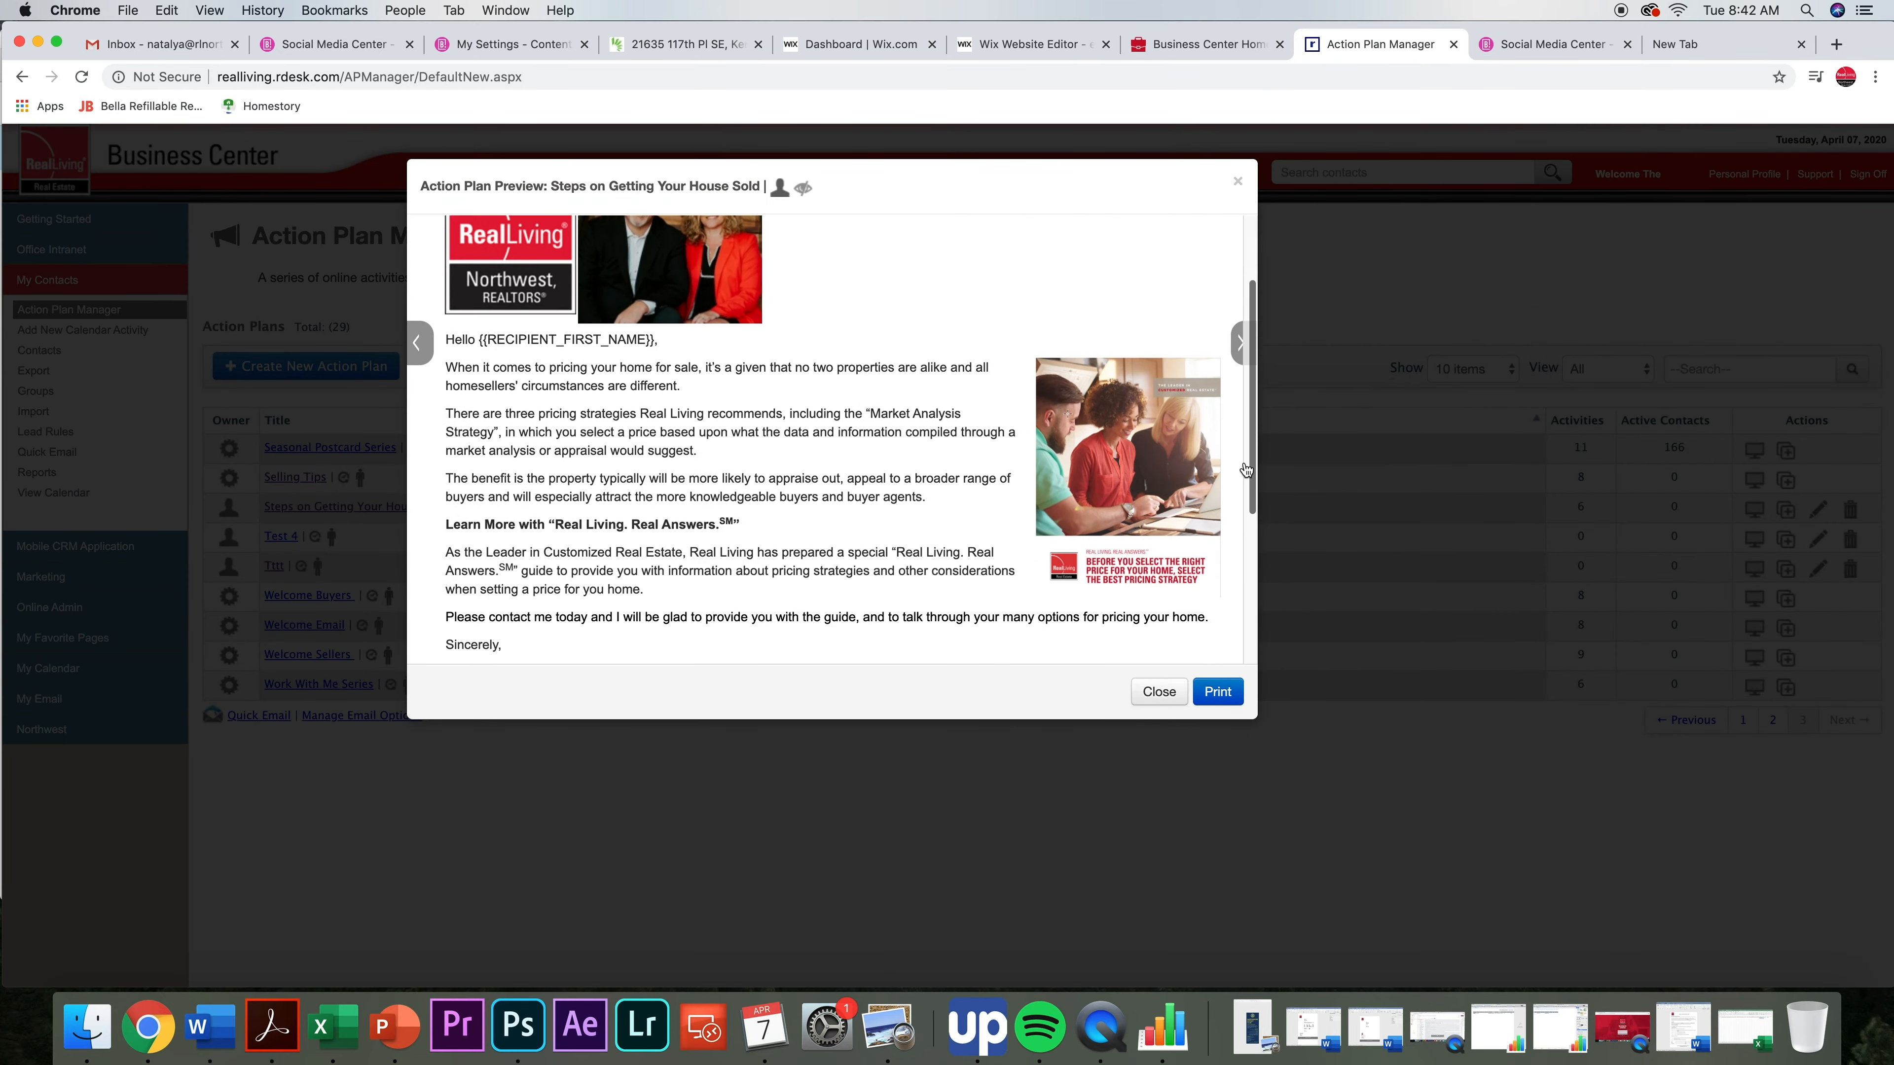
# - Preview the remaining emails of "Steps on Getting Your House Sold" through the sixth, "Staging", and close the preview
pyautogui.click(1238, 340)
pyautogui.click(1238, 341)
pyautogui.scroll(5, 1158, 361)
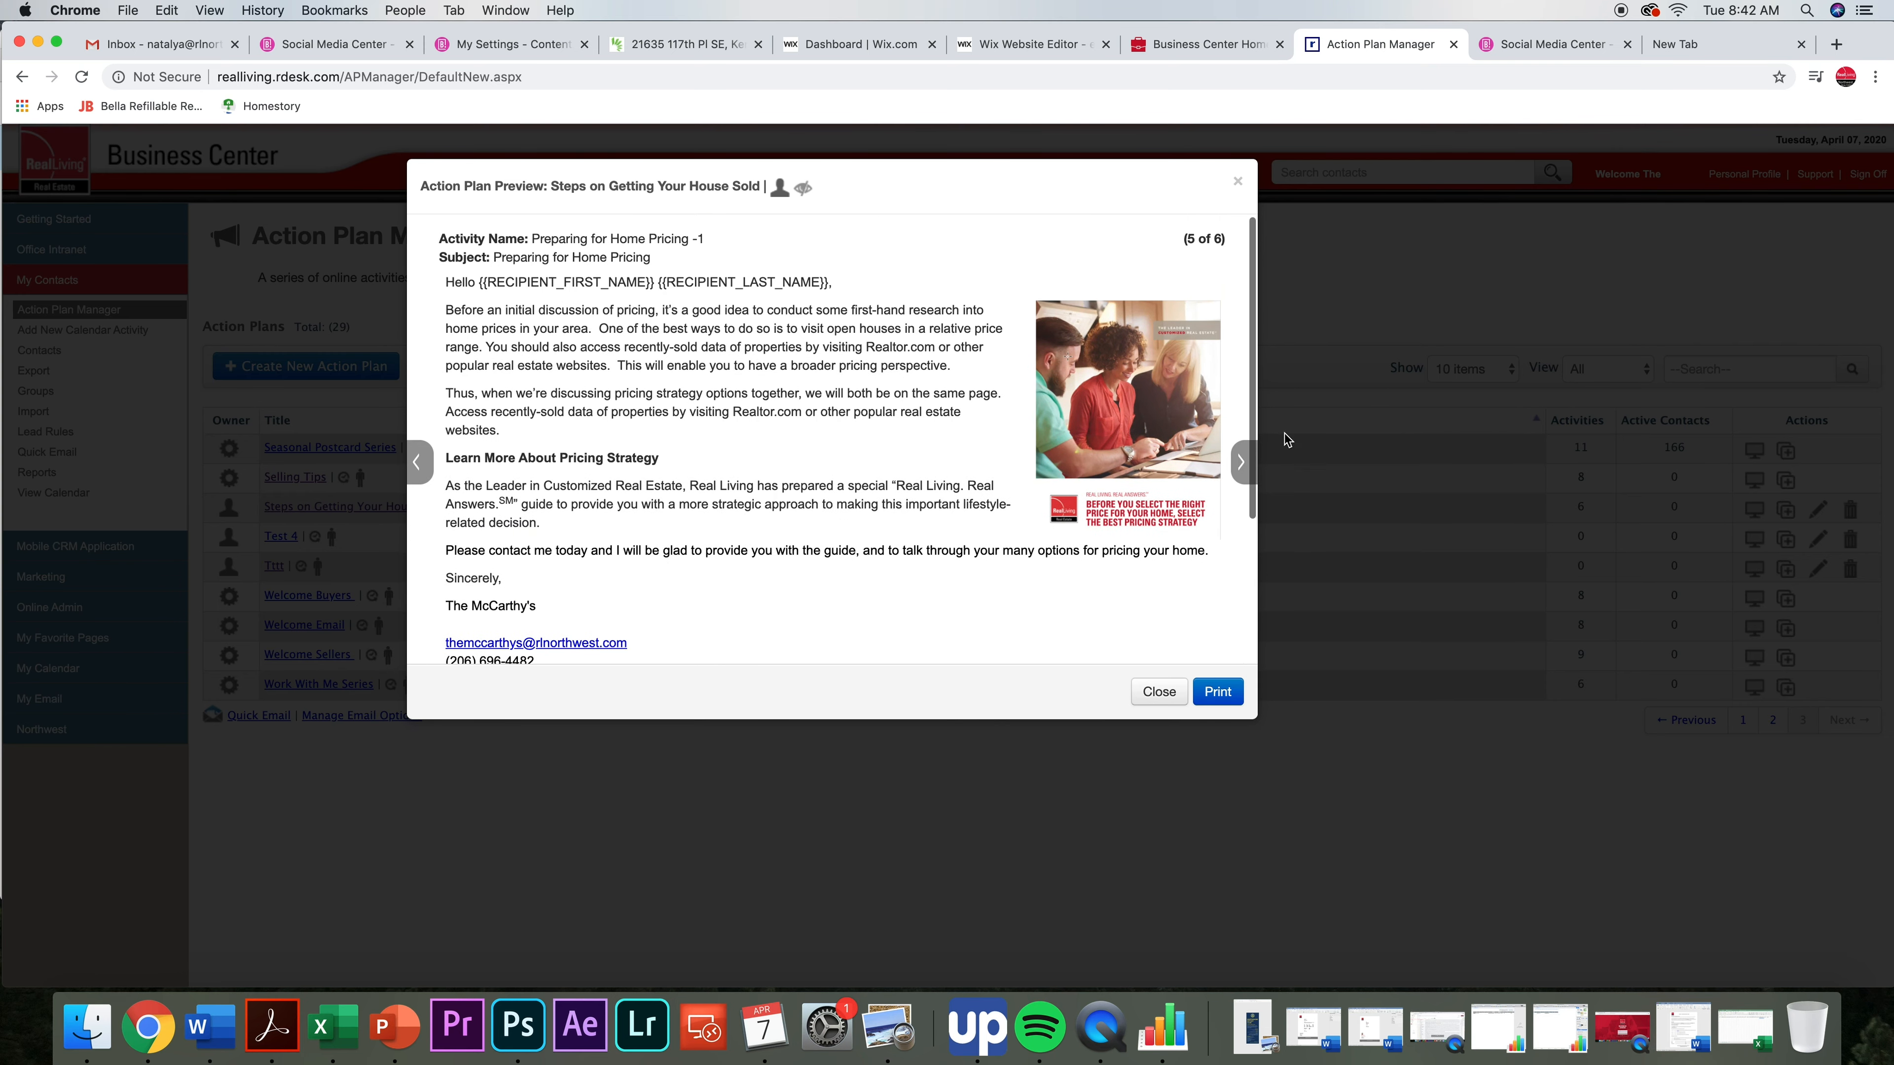
pyautogui.click(1242, 462)
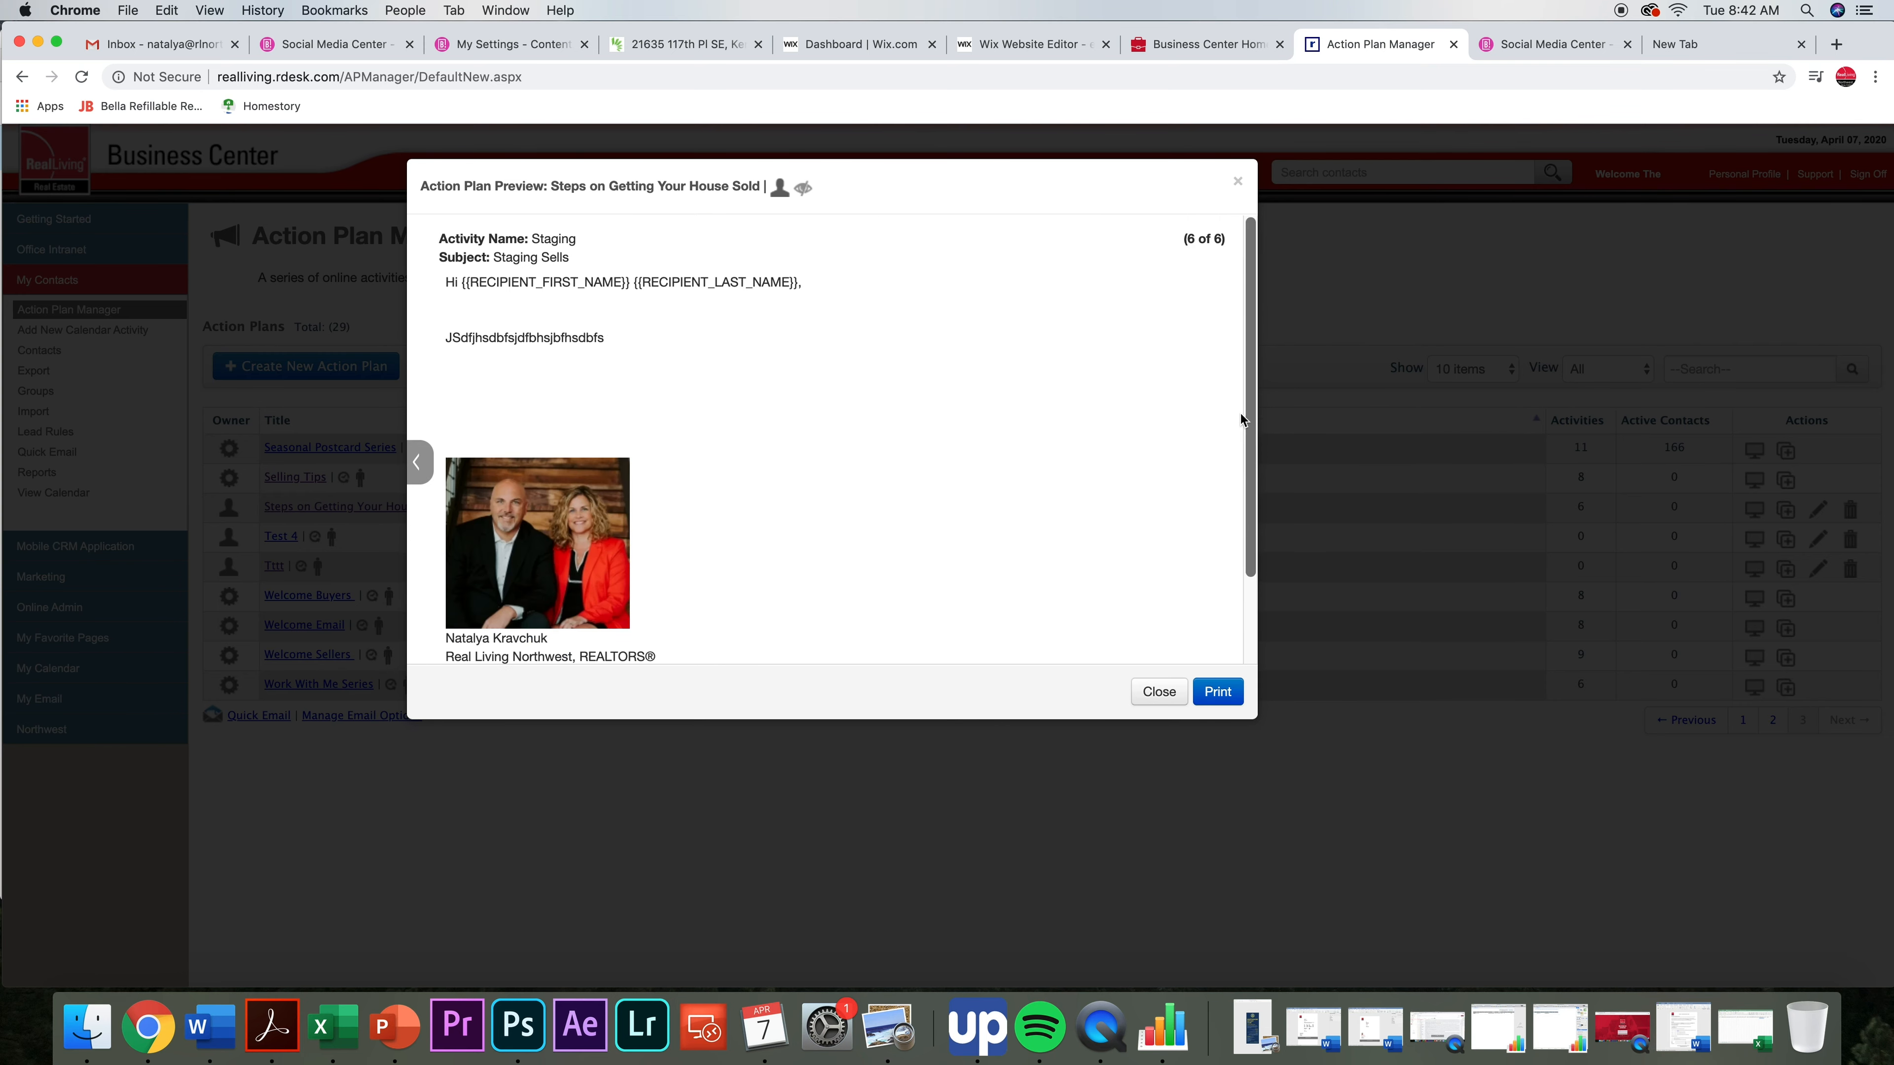
pyautogui.click(1238, 185)
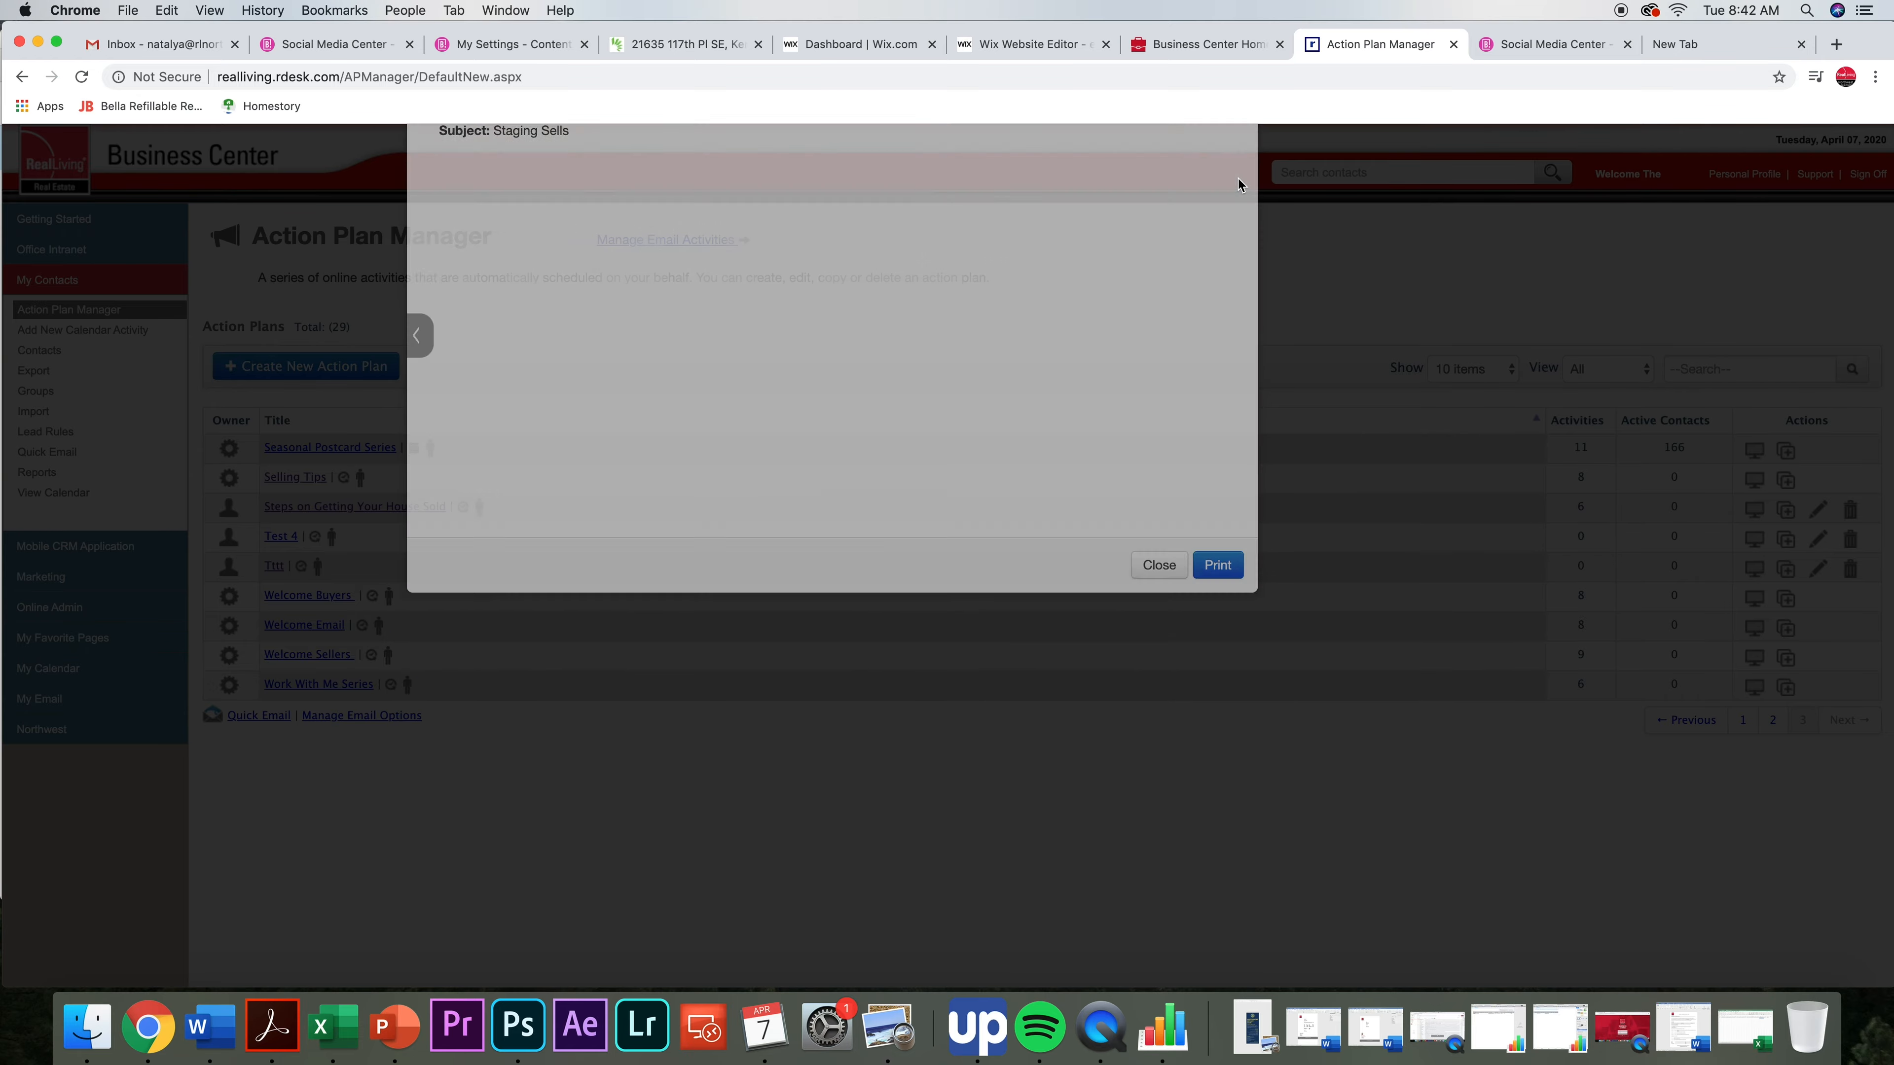
# - Preview "Steps on Getting Your House Sold" again from its first email, page through the following emails, and close the preview
pyautogui.click(1754, 537)
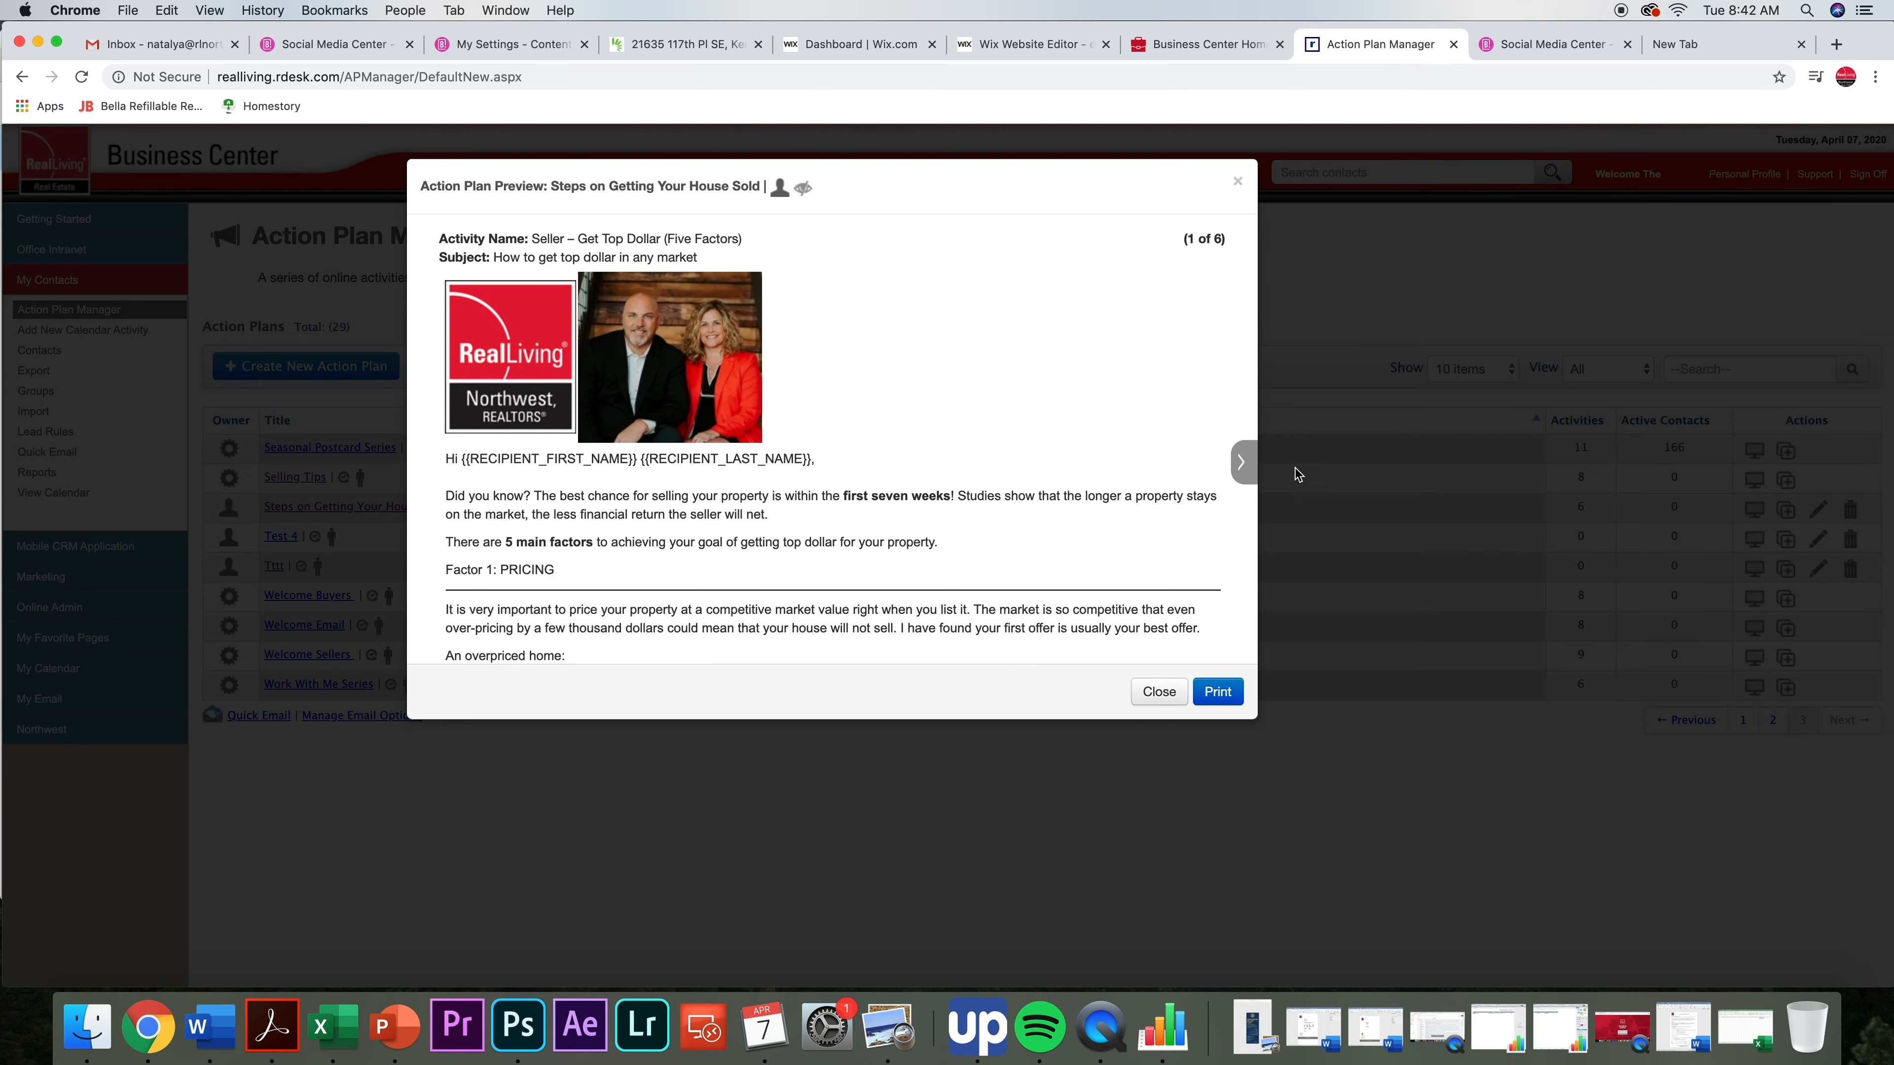
pyautogui.click(1245, 472)
pyautogui.click(1245, 471)
pyautogui.click(1238, 182)
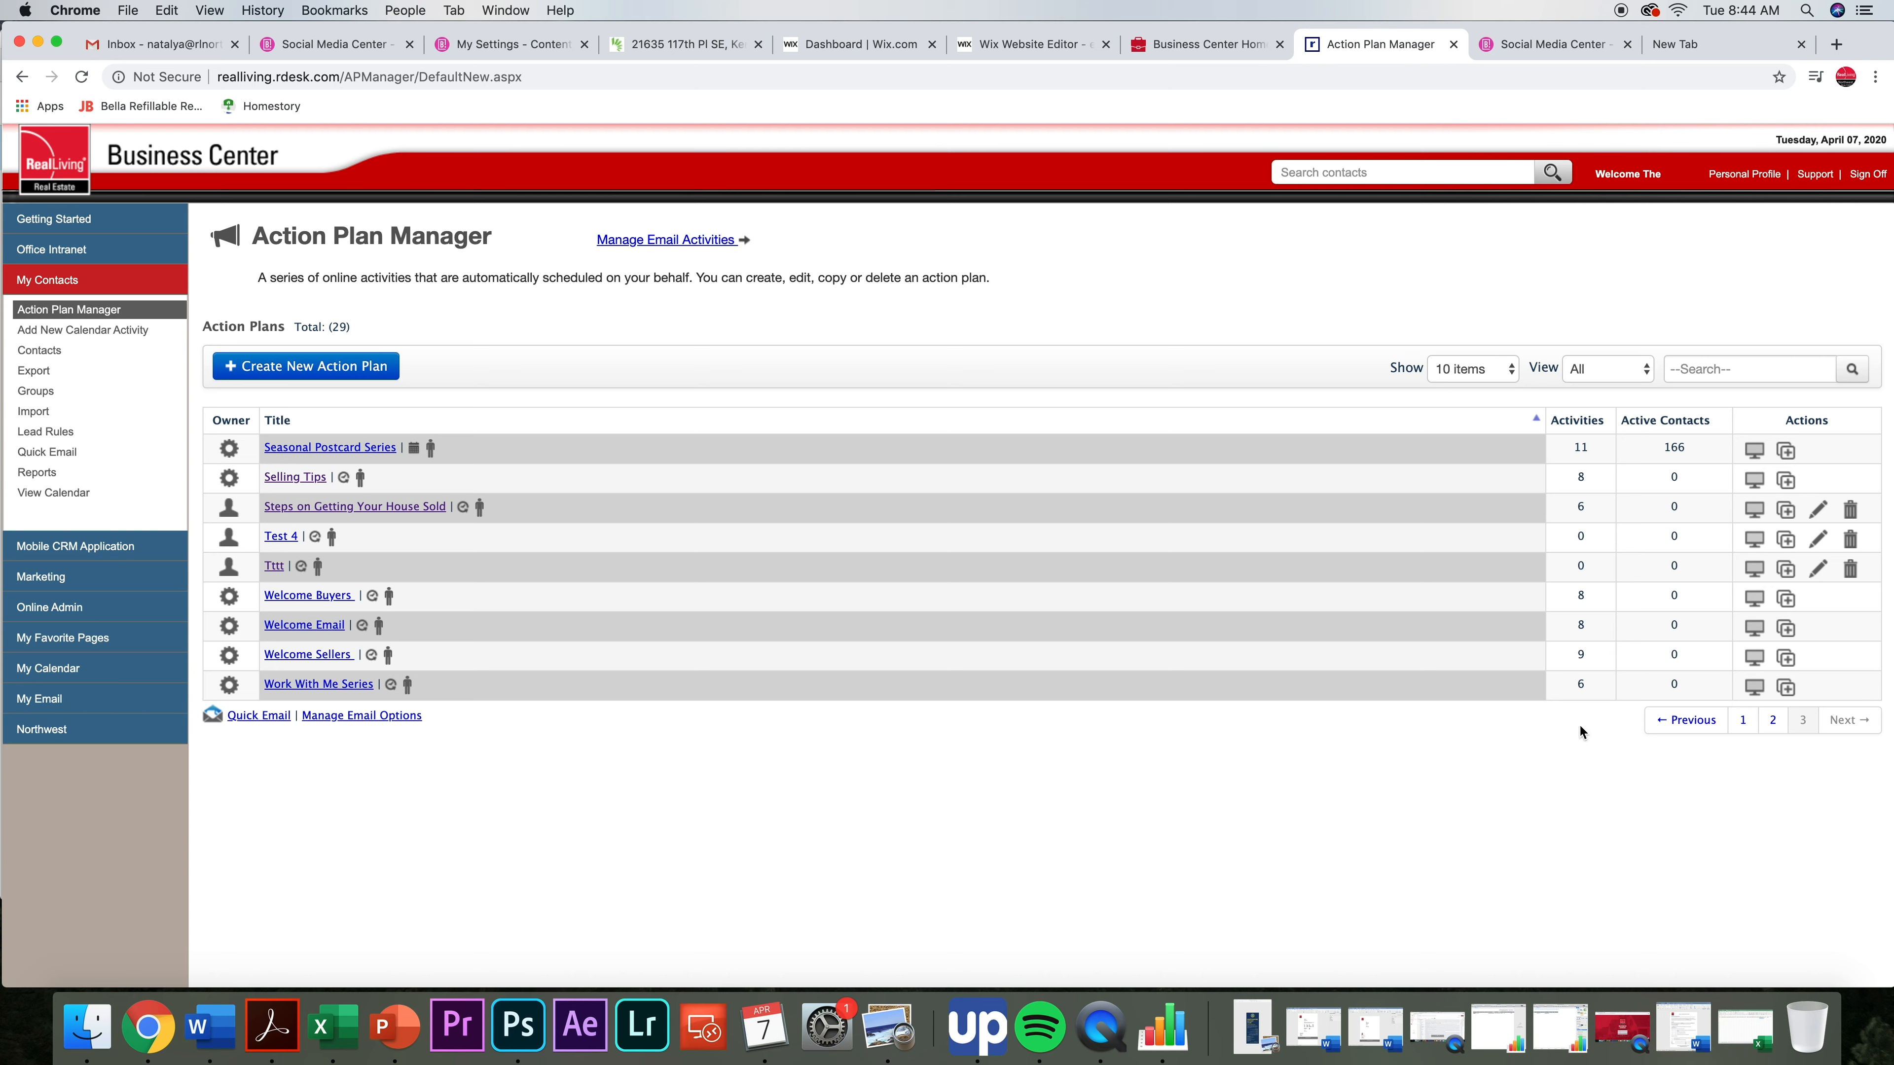
# - Go back to the first page of the action plans list
pyautogui.click(1742, 719)
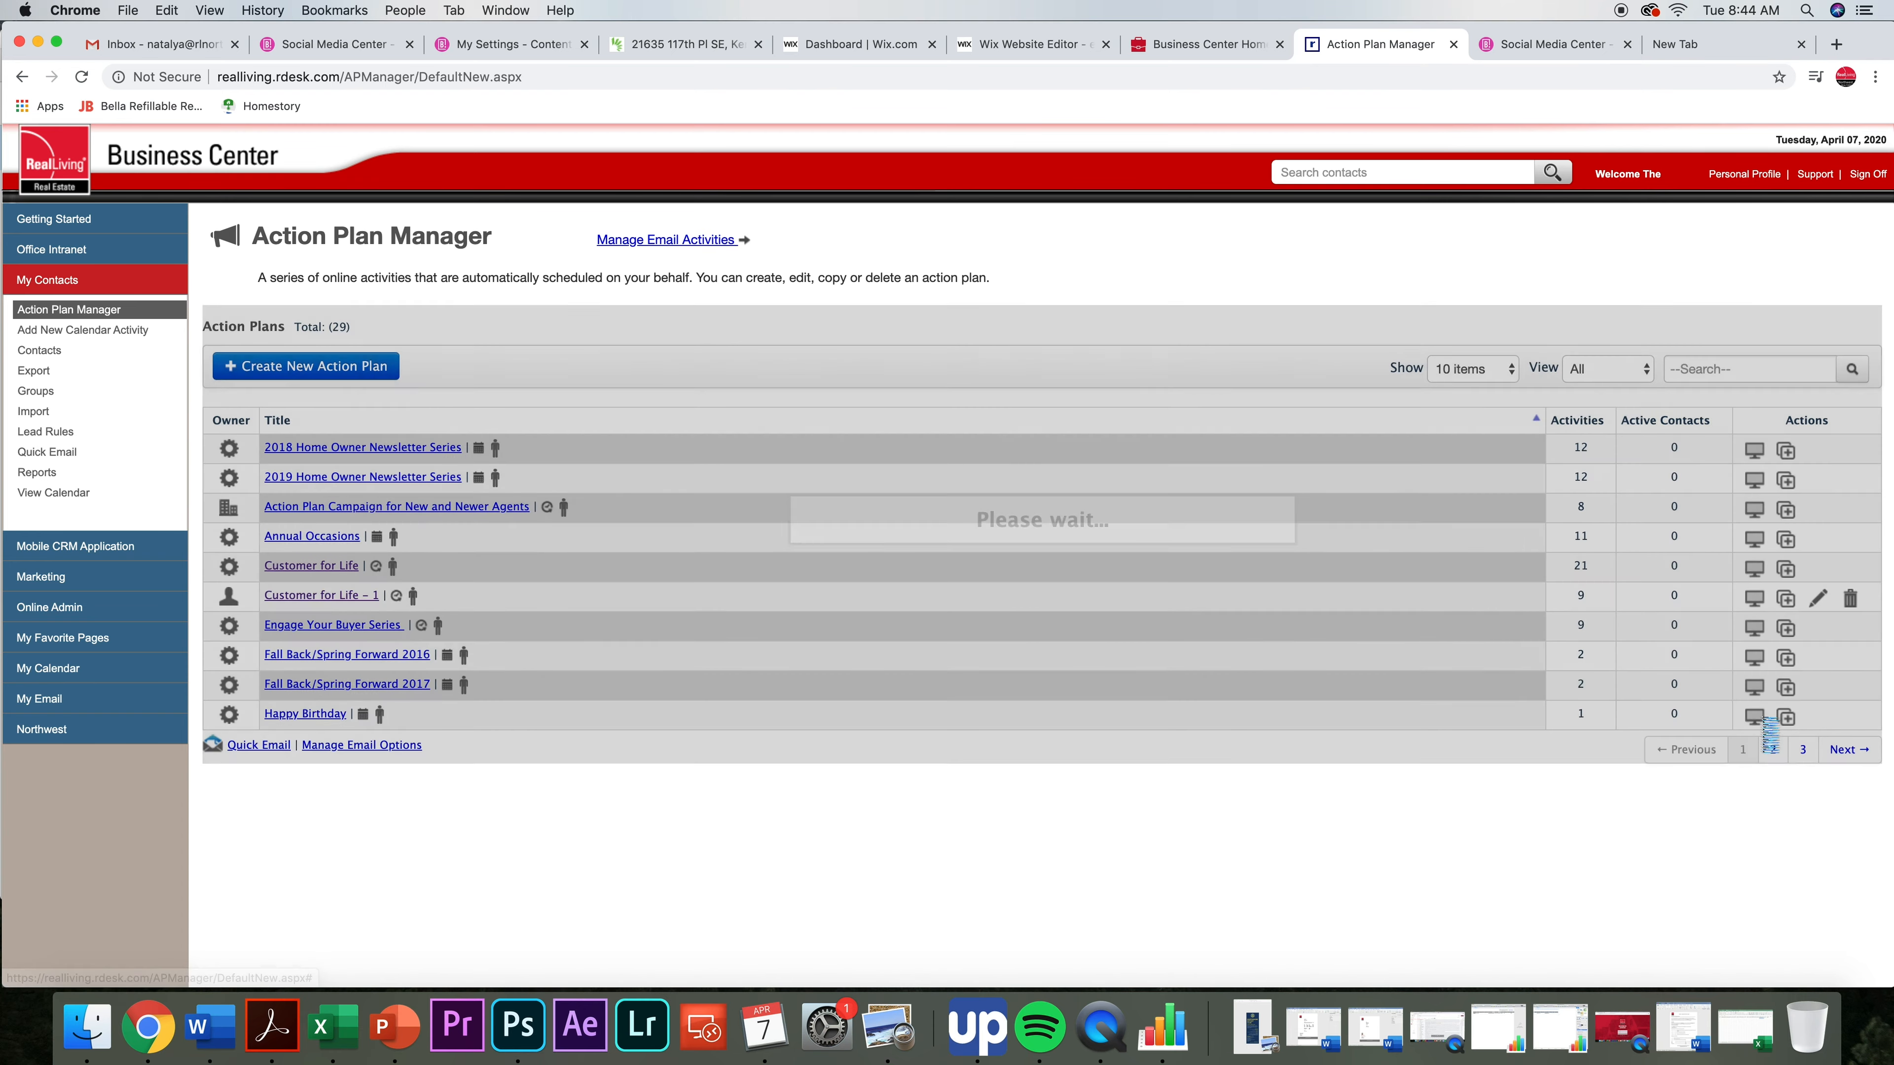